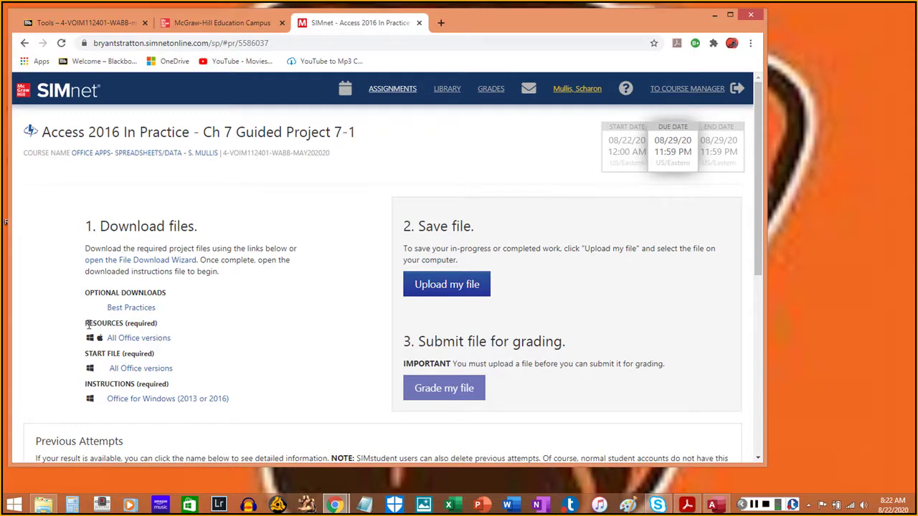
Review the required Resources, Start File and Instructions downloads listed for Access Guided Project 7-1
{"action": "left_click_drag", "start_coordinate": [87, 325], "coordinate": [160, 328]}
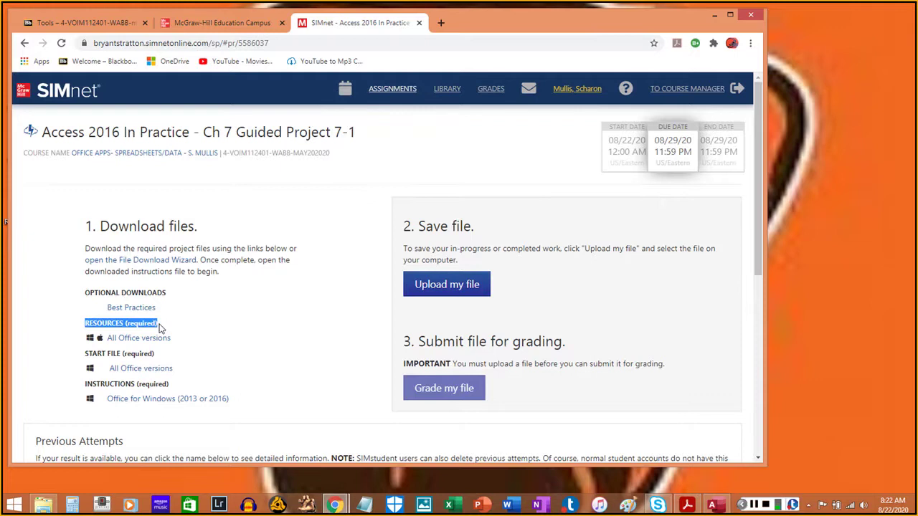
{"action": "left_click", "coordinate": [80, 359]}
{"action": "left_click_drag", "start_coordinate": [86, 354], "coordinate": [160, 360]}
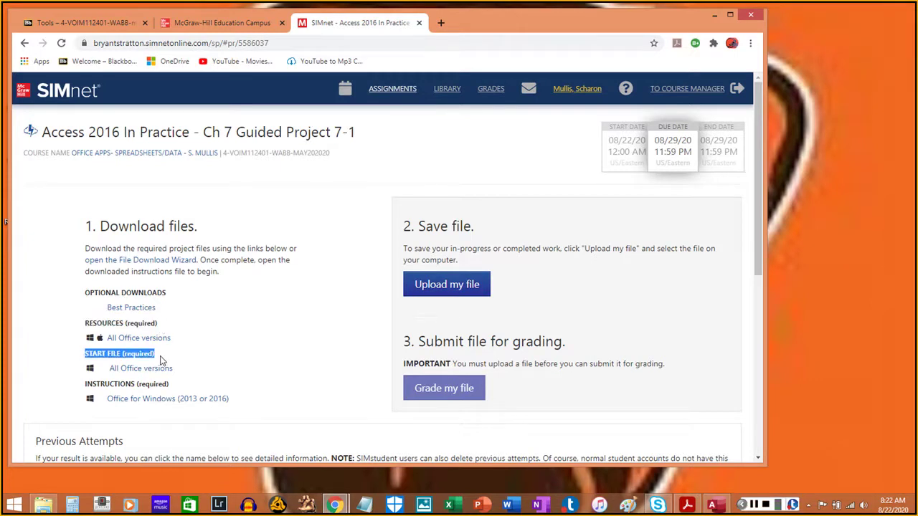
{"action": "left_click", "coordinate": [82, 388]}
{"action": "left_click_drag", "start_coordinate": [82, 387], "coordinate": [185, 385]}
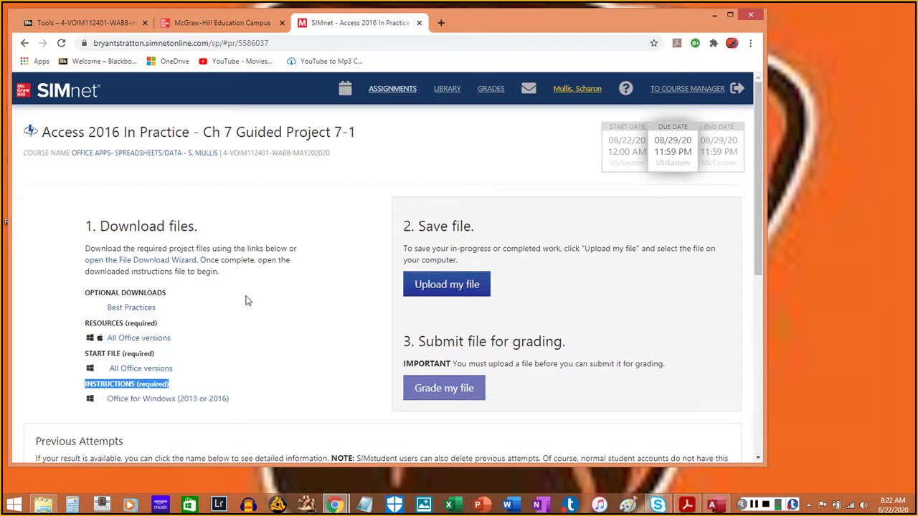
{"action": "left_click", "coordinate": [240, 244]}
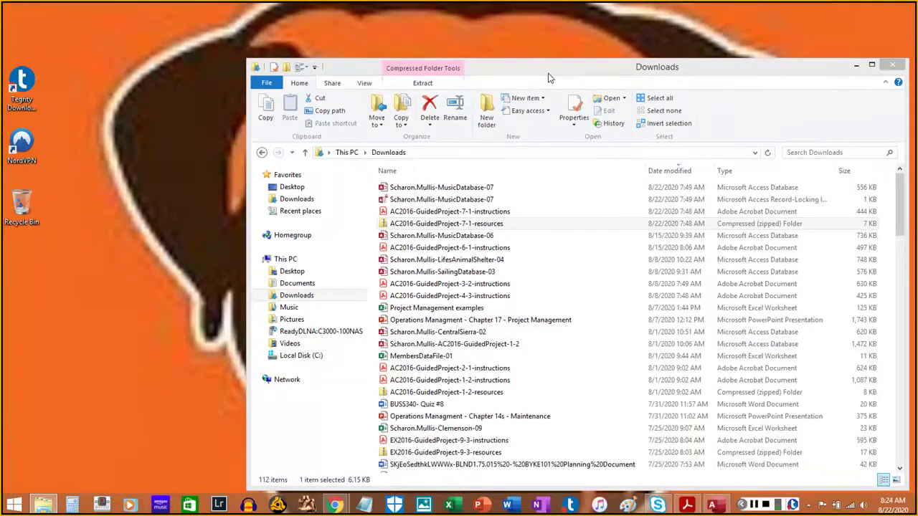
Open the zipped AC2016-GuidedProject-7-1-resources folder from Downloads down to the level holding the AlbumArt image
{"action": "left_click", "coordinate": [476, 225]}
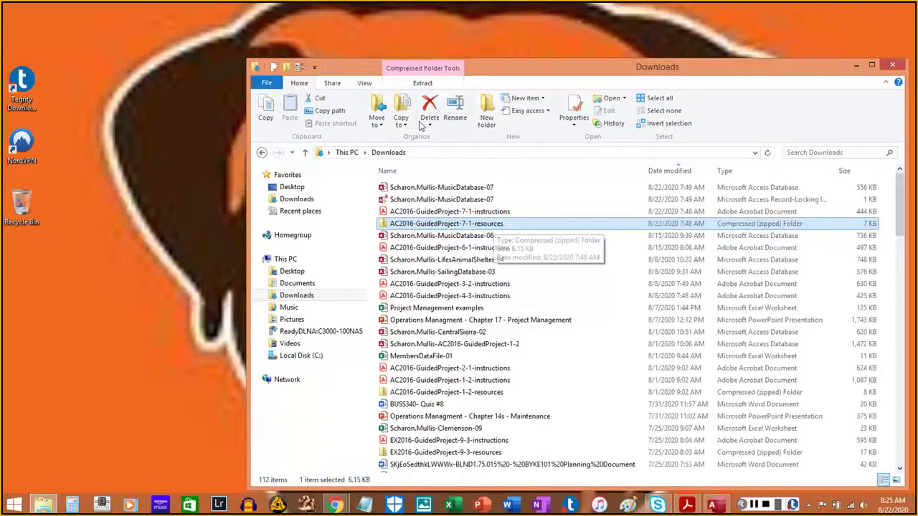
{"action": "left_click", "coordinate": [427, 239]}
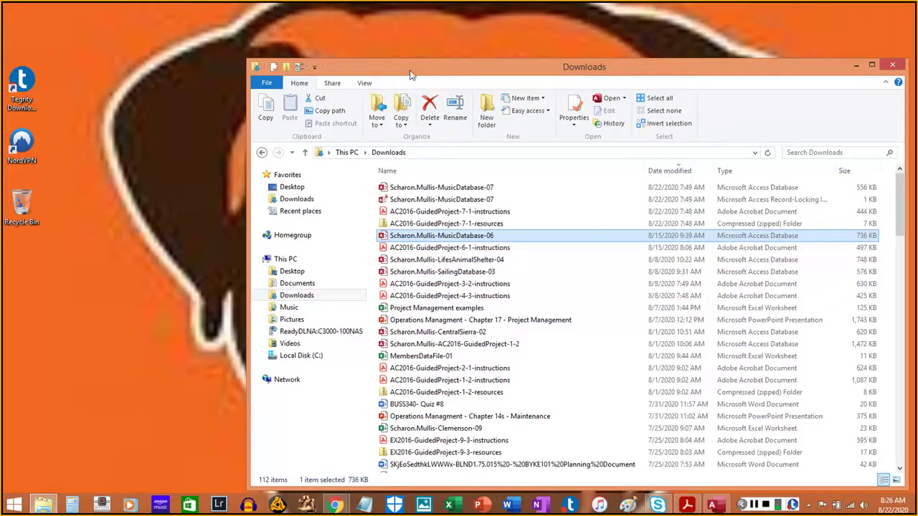
{"action": "left_click", "coordinate": [440, 225]}
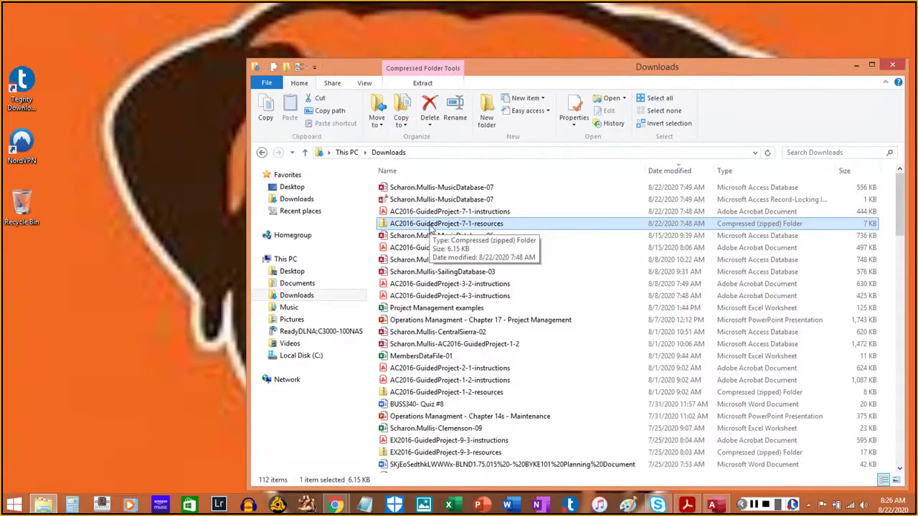
{"action": "left_click", "coordinate": [421, 83]}
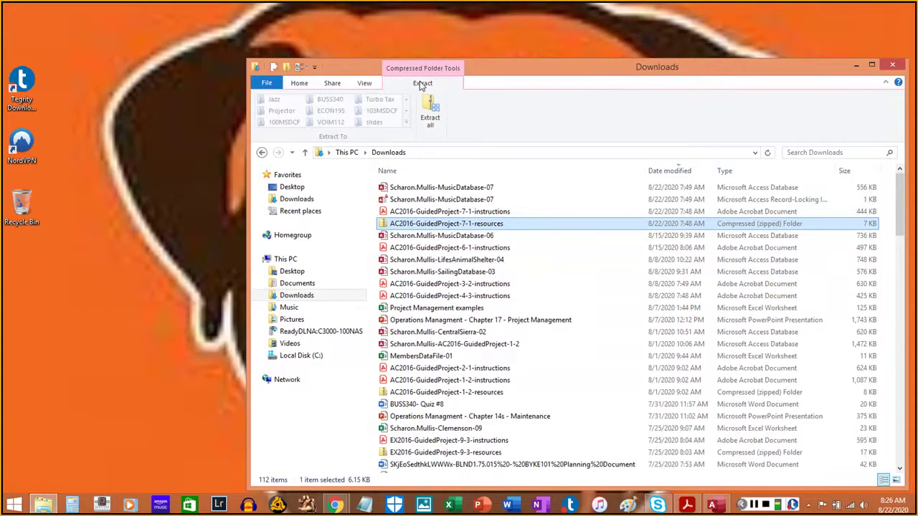
{"action": "double_click", "coordinate": [474, 227]}
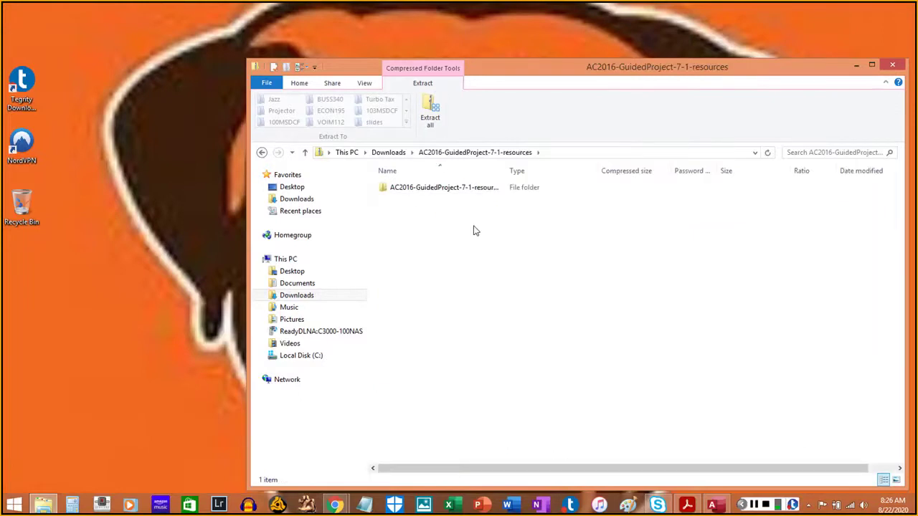
{"action": "double_click", "coordinate": [465, 191]}
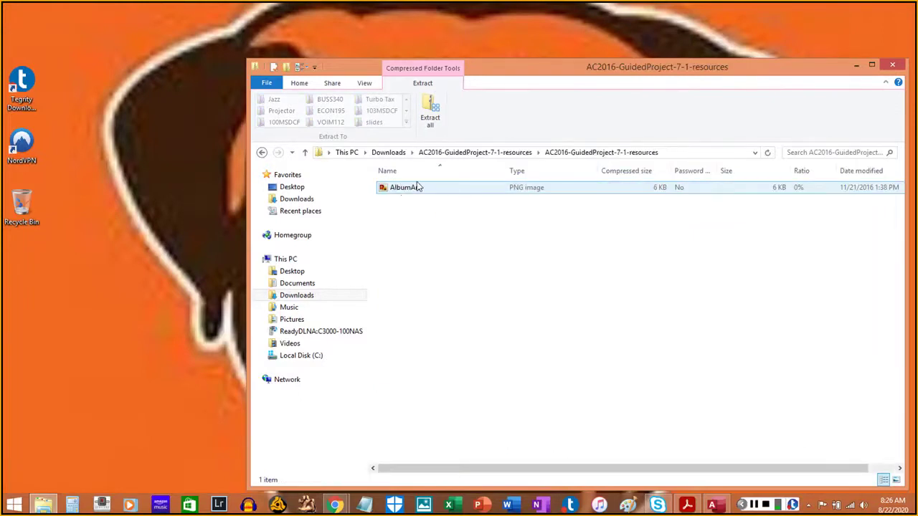
{"action": "left_click", "coordinate": [419, 189]}
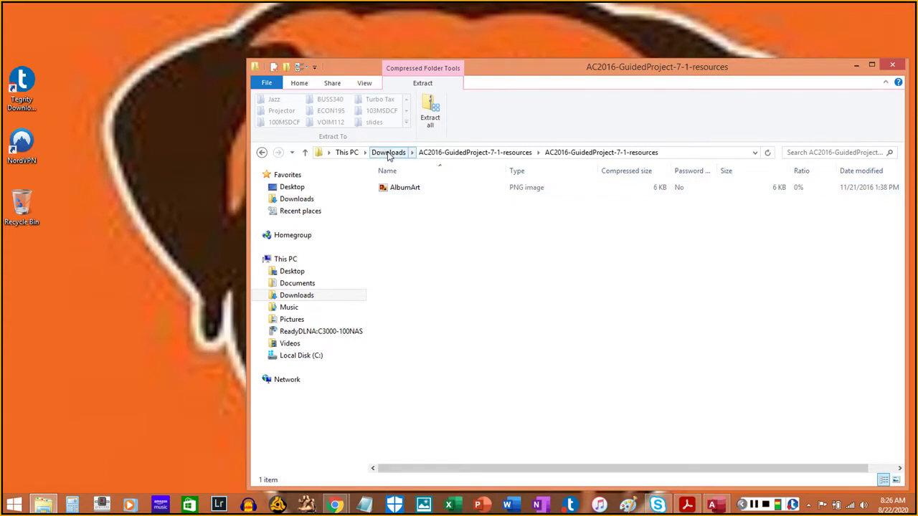
Extract all of the zipped AC2016-GuidedProject-7-1-resources contents, shortening the destination path to the Downloads folder
{"action": "left_click", "coordinate": [399, 190]}
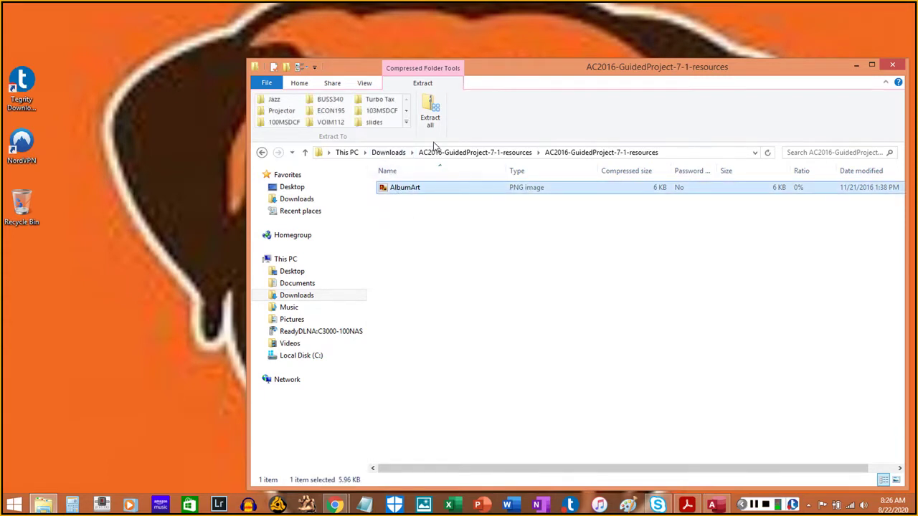
{"action": "left_click", "coordinate": [430, 117]}
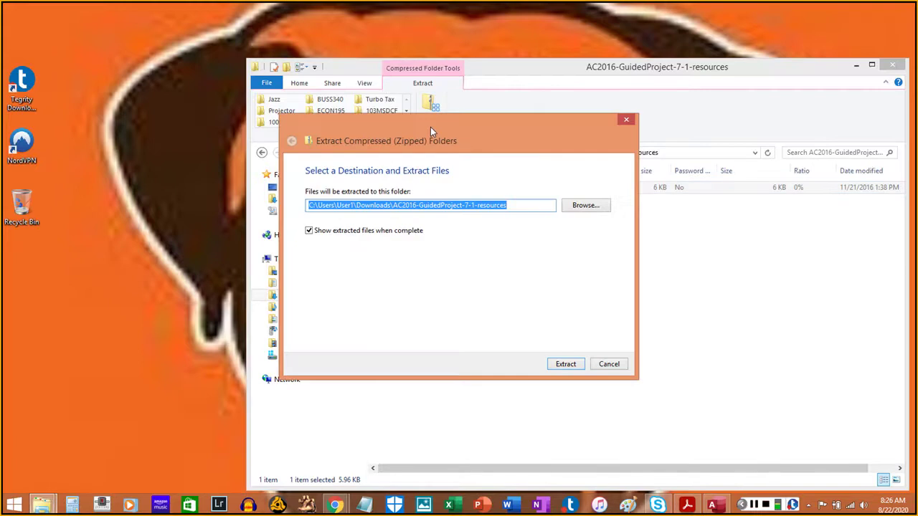
{"action": "left_click", "coordinate": [517, 205]}
{"action": "key", "text": "BackSpace"}
{"action": "key", "text": "BackSpace"}
{"action": "key", "text": "BackSpace"}
{"action": "key", "text": "BackSpace"}
{"action": "key", "text": "BackSpace"}
{"action": "key", "text": "BackSpace"}
{"action": "key", "text": "BackSpace"}
{"action": "key", "text": "BackSpace"}
{"action": "key", "text": "BackSpace"}
{"action": "key", "text": "BackSpace"}
{"action": "key", "text": "BackSpace"}
{"action": "key", "text": "BackSpace"}
{"action": "key", "text": "BackSpace"}
{"action": "key", "text": "BackSpace"}
{"action": "key", "text": "BackSpace"}
{"action": "key", "text": "BackSpace"}
{"action": "key", "text": "BackSpace"}
{"action": "key", "text": "BackSpace"}
{"action": "key", "text": "BackSpace"}
{"action": "key", "text": "BackSpace"}
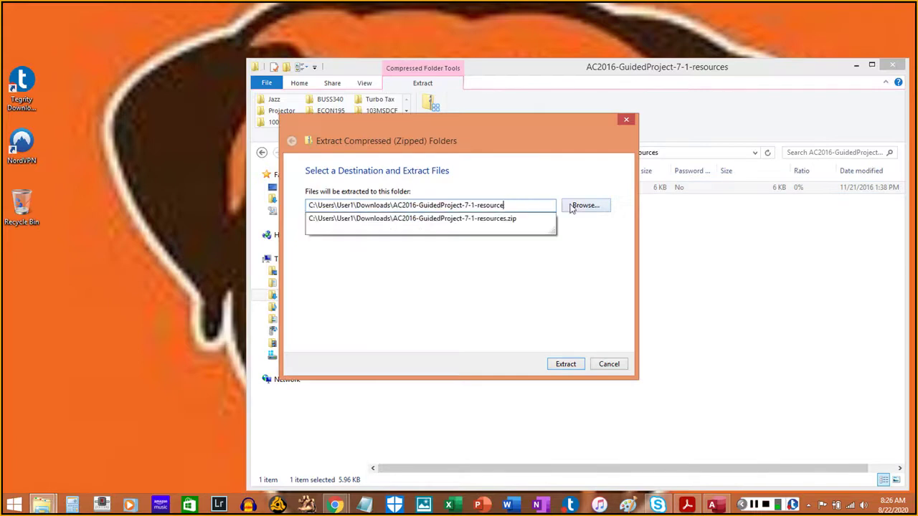
{"action": "left_click", "coordinate": [617, 290]}
{"action": "left_click", "coordinate": [567, 367]}
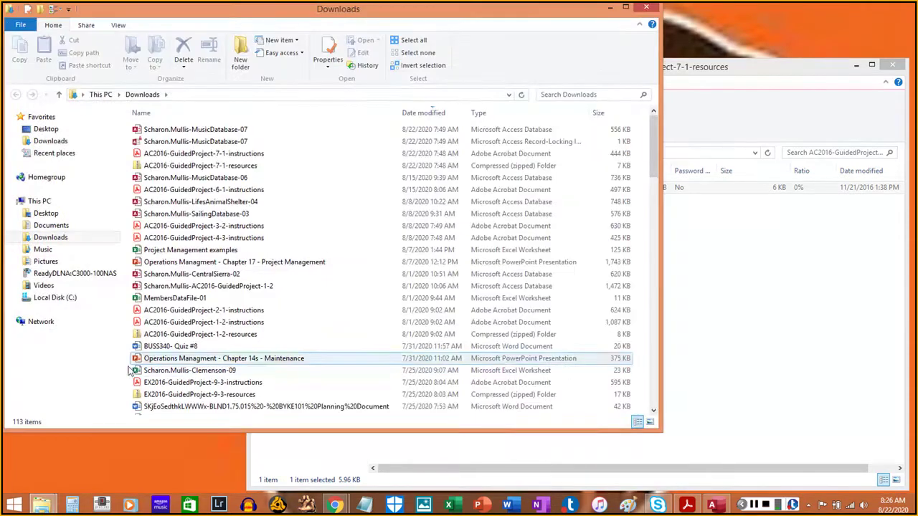
Sort the Downloads folder by name and open the extracted AC2016-GuidedProject-7-1-resources folder to check its contents
{"action": "left_click", "coordinate": [424, 110]}
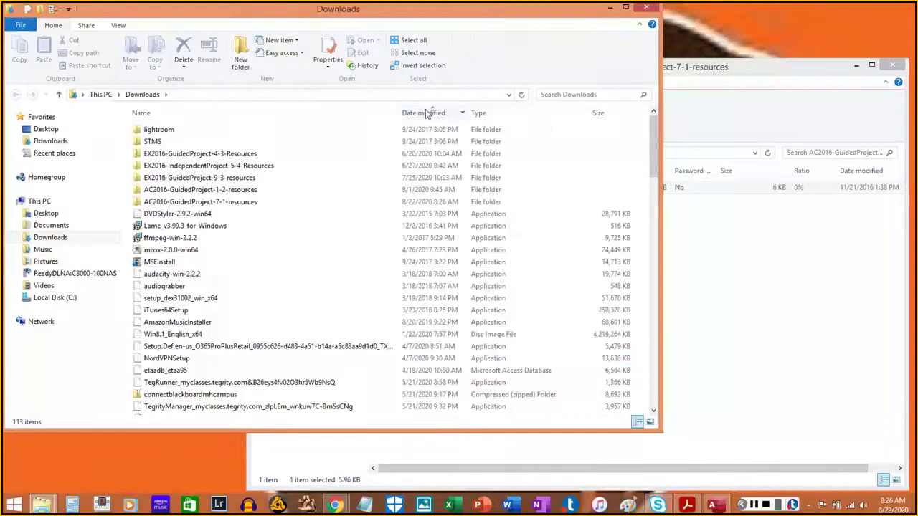
{"action": "left_click", "coordinate": [425, 110]}
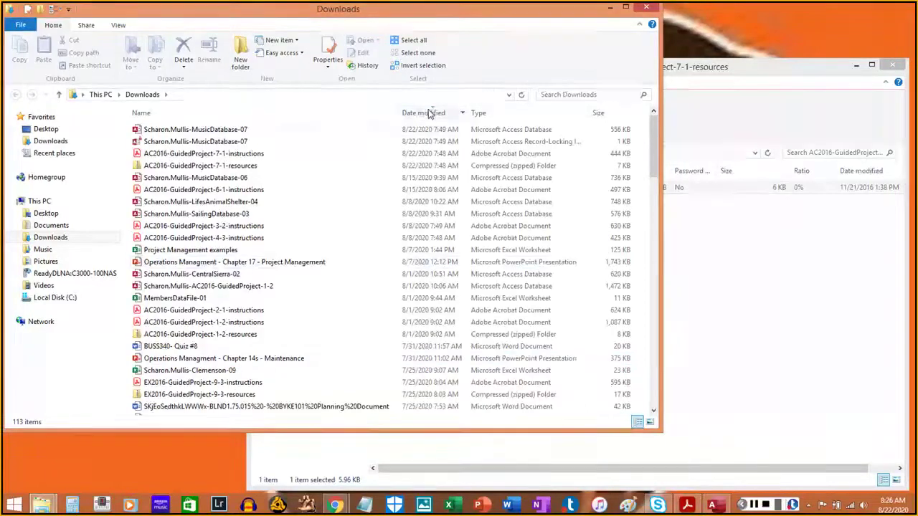
{"action": "left_click", "coordinate": [244, 110]}
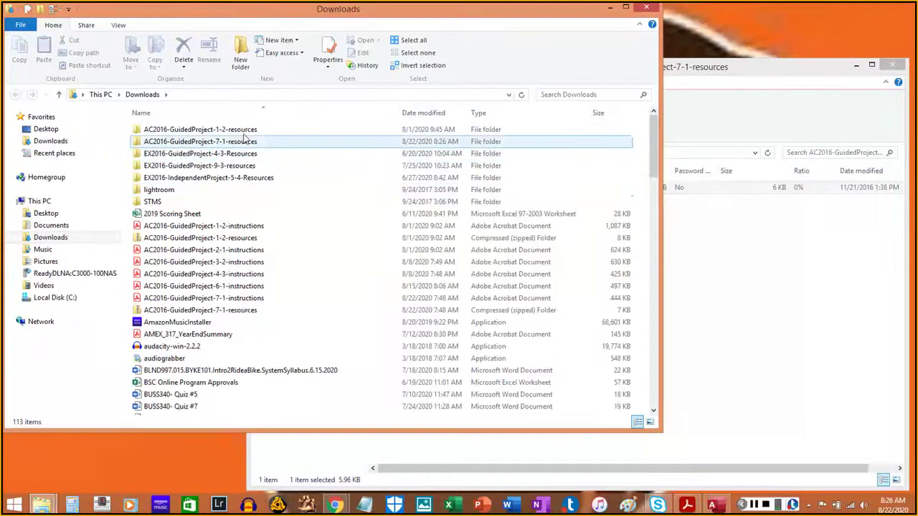
{"action": "left_click", "coordinate": [432, 115]}
{"action": "left_click", "coordinate": [319, 114]}
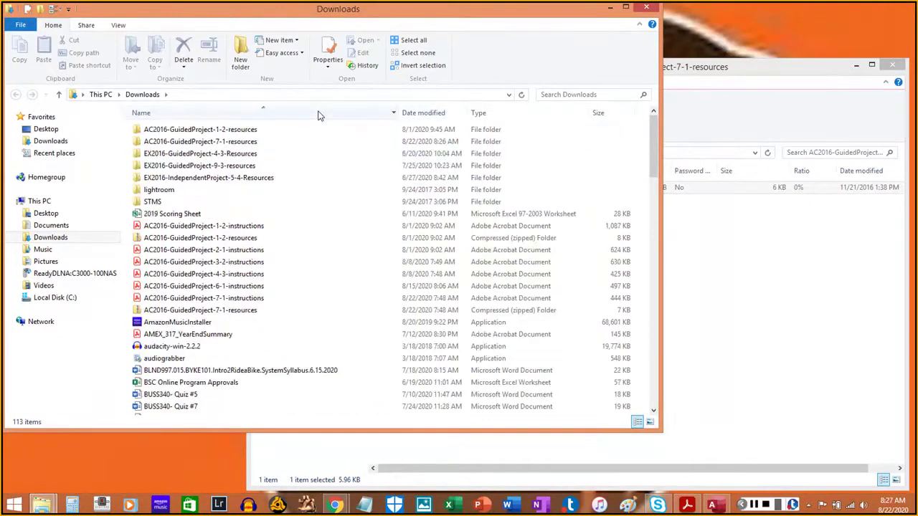
{"action": "double_click", "coordinate": [229, 141]}
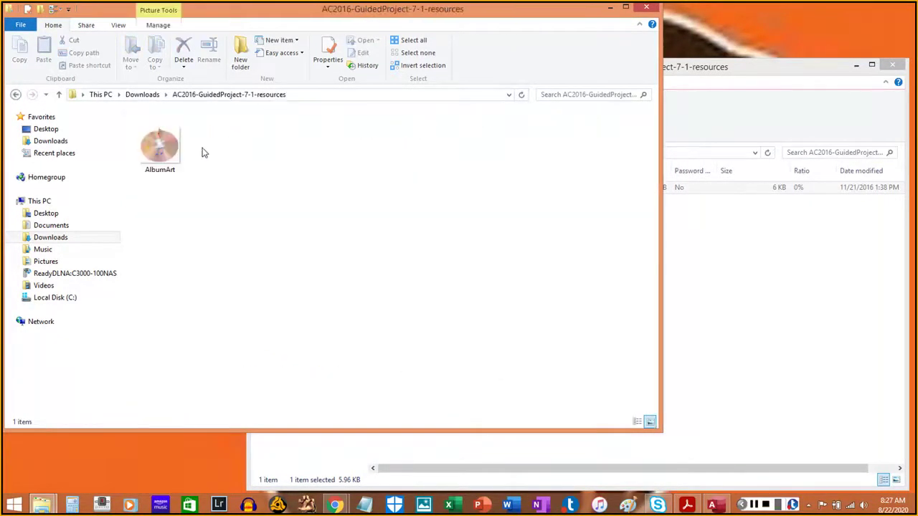
Return to Downloads and select both the extracted and the zipped AC2016-GuidedProject-7-1-resources folders to compare their types
{"action": "left_click", "coordinate": [140, 97]}
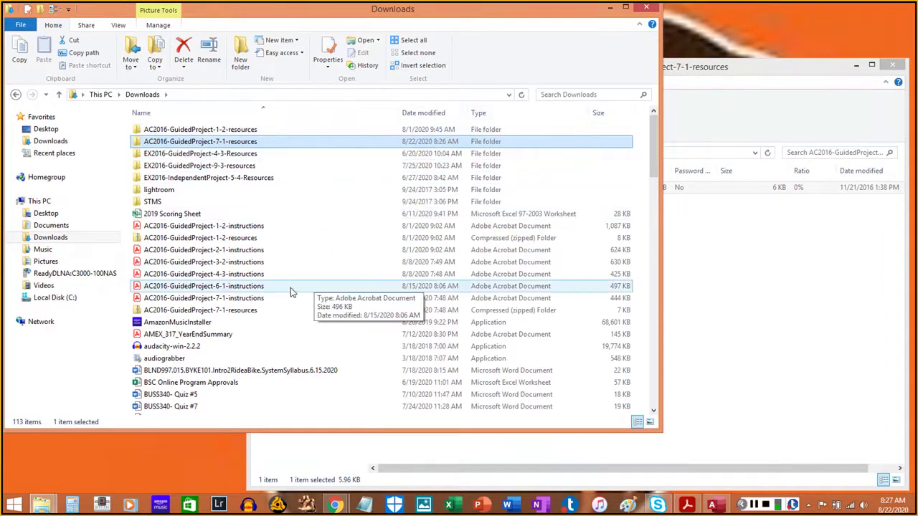
{"action": "left_click", "coordinate": [249, 314], "text": "ctrl"}
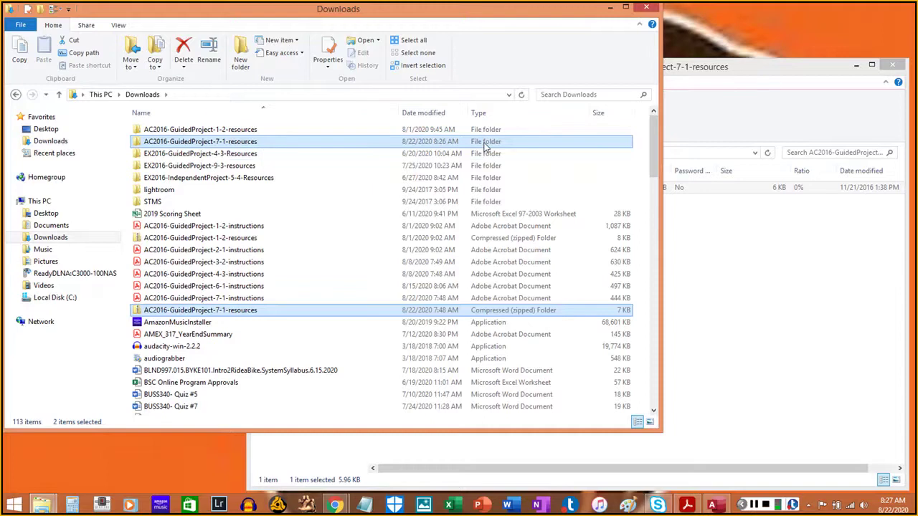
{"action": "left_click", "coordinate": [754, 506]}
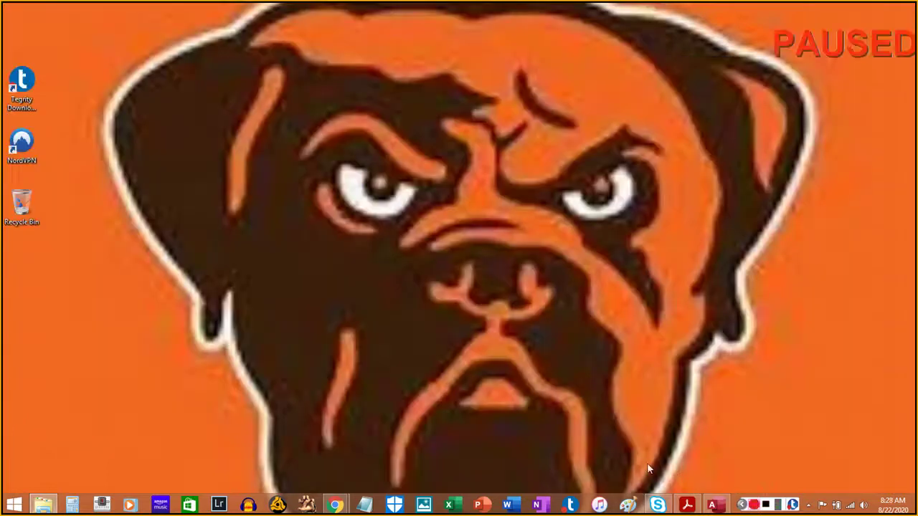
Bring up the Guided Project 7-1 instructions in Acrobat Reader and the MusicDatabase-07 database in Access, side by side
{"action": "left_click", "coordinate": [686, 506]}
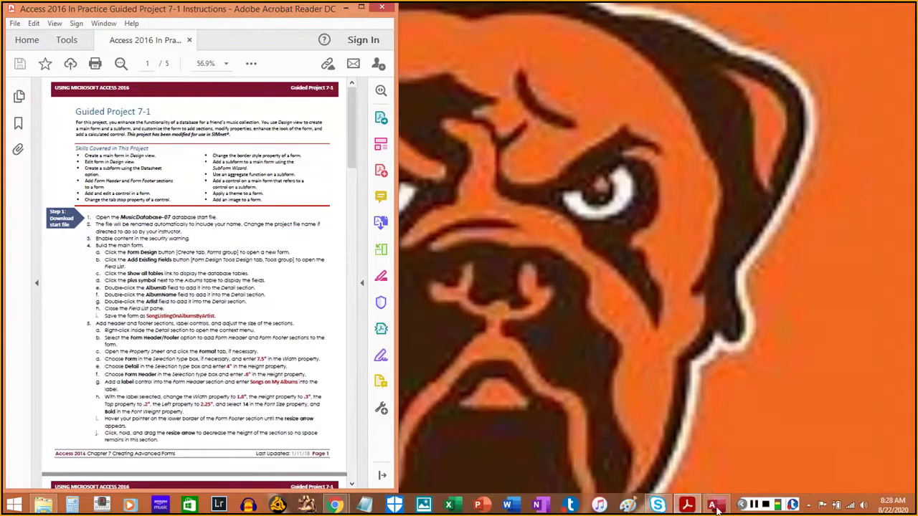
{"action": "left_click", "coordinate": [713, 505]}
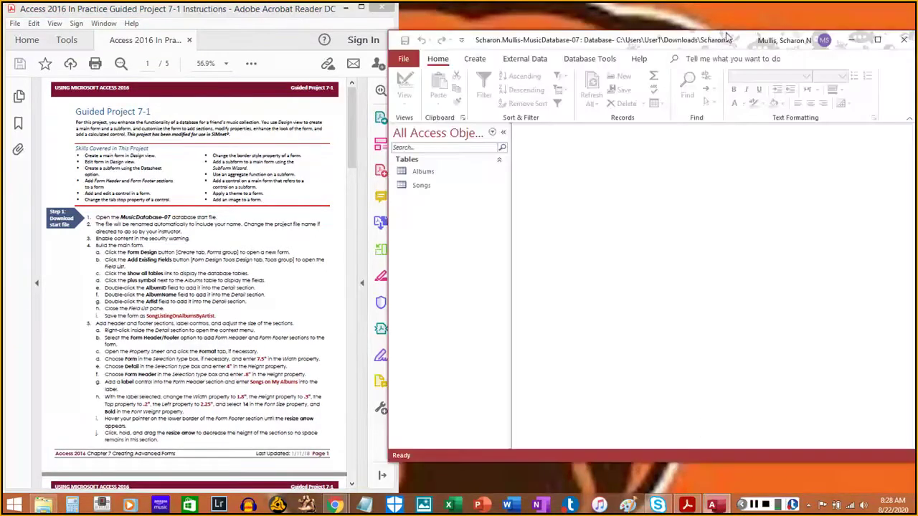
{"action": "double_click", "coordinate": [726, 28]}
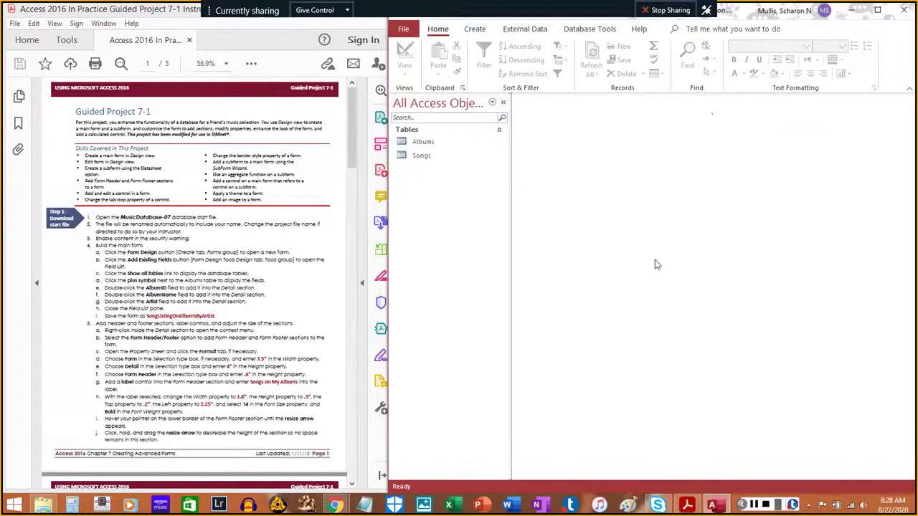
{"action": "left_click", "coordinate": [753, 505]}
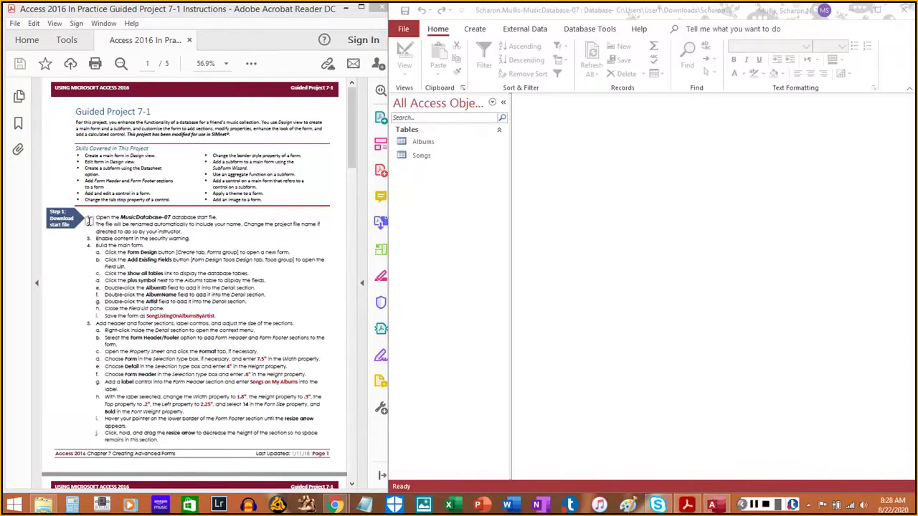
Highlight instructions 1 to 3, from opening the MusicDatabase-07 start file to enabling content, in the project PDF
{"action": "left_click_drag", "start_coordinate": [92, 217], "coordinate": [215, 216]}
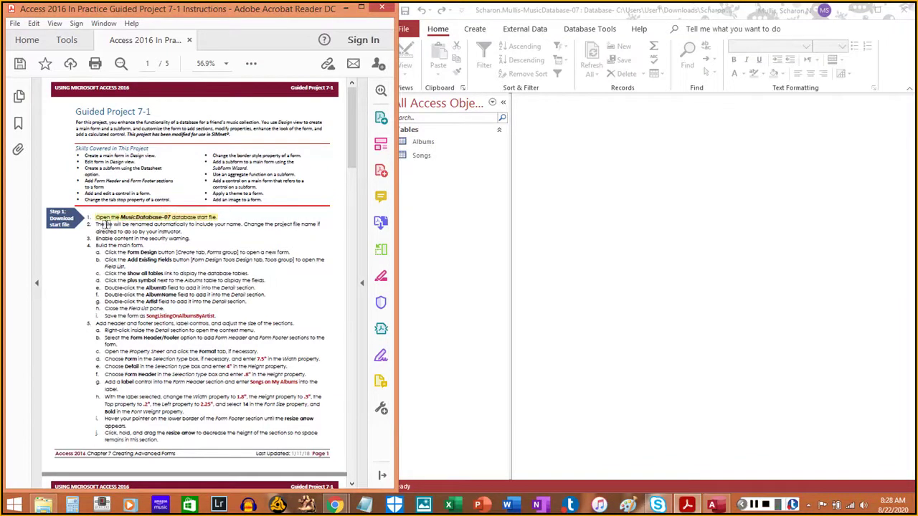
{"action": "left_click_drag", "start_coordinate": [104, 225], "coordinate": [190, 231]}
{"action": "left_click_drag", "start_coordinate": [93, 239], "coordinate": [192, 241]}
Create a new blank form in Design view in the music database and narrow the Navigation Pane for more design space
{"action": "scroll", "coordinate": [154, 255], "scroll_direction": "down", "scroll_amount": 5}
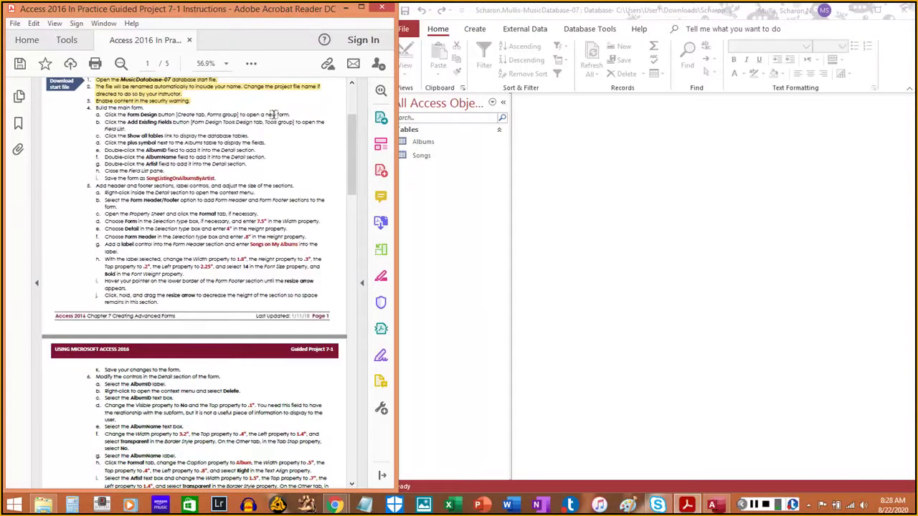
{"action": "left_click", "coordinate": [479, 30]}
{"action": "left_click", "coordinate": [474, 29]}
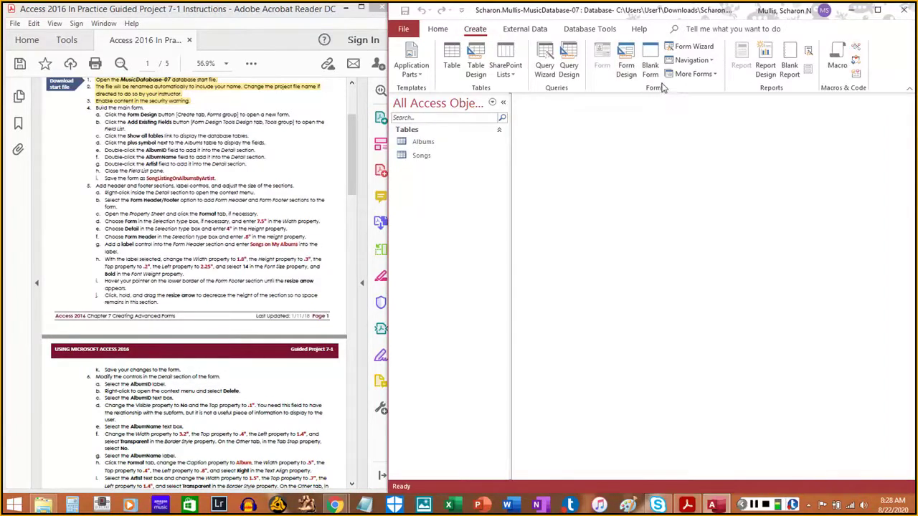
{"action": "left_click", "coordinate": [624, 70]}
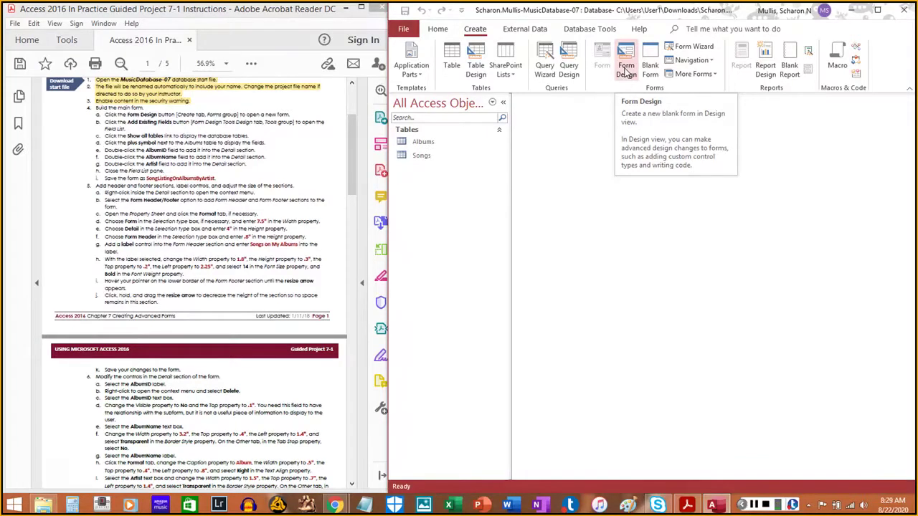
{"action": "left_click", "coordinate": [626, 69]}
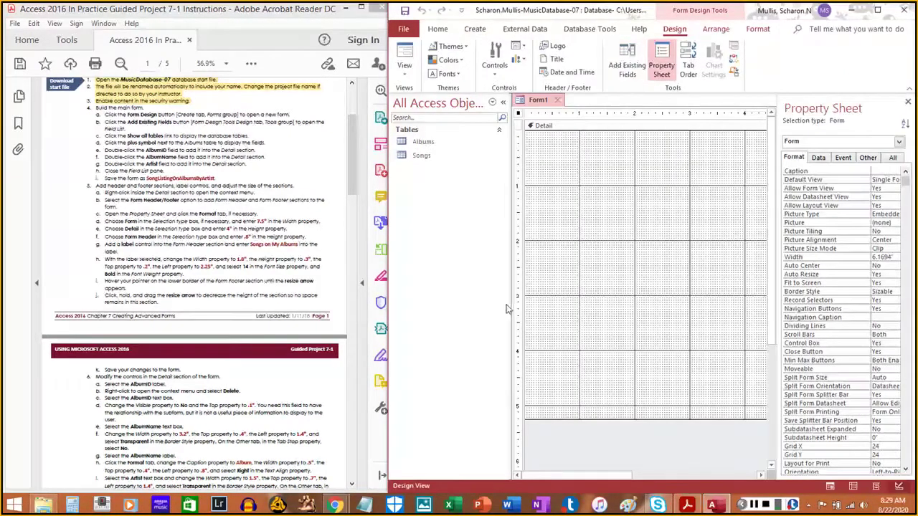
{"action": "left_click_drag", "start_coordinate": [512, 306], "coordinate": [473, 306]}
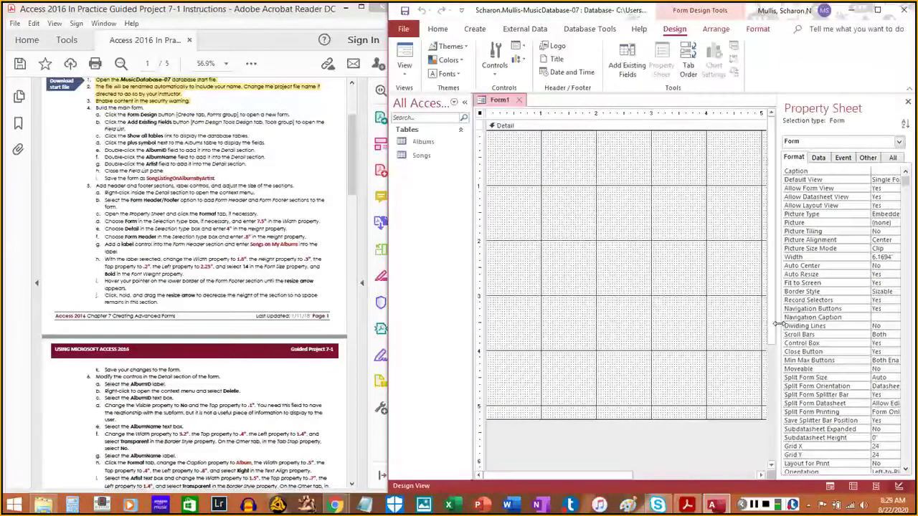
{"action": "mouse_move", "coordinate": [781, 323]}
{"action": "left_mouse_down"}
{"action": "mouse_move", "coordinate": [804, 322]}
{"action": "mouse_move", "coordinate": [779, 324]}
{"action": "left_mouse_up"}
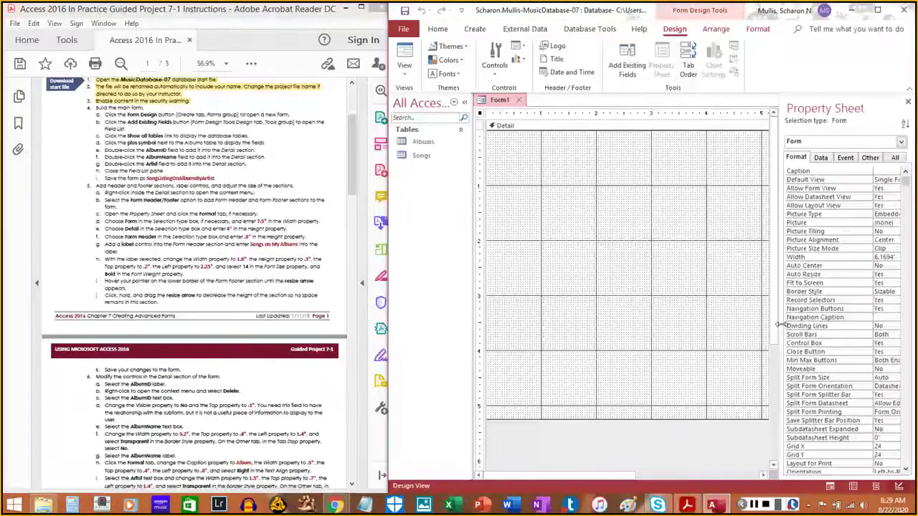
Highlight instruction 4a about the Form Design button in the project PDF
{"action": "left_click", "coordinate": [101, 112]}
{"action": "left_click_drag", "start_coordinate": [101, 113], "coordinate": [291, 116]}
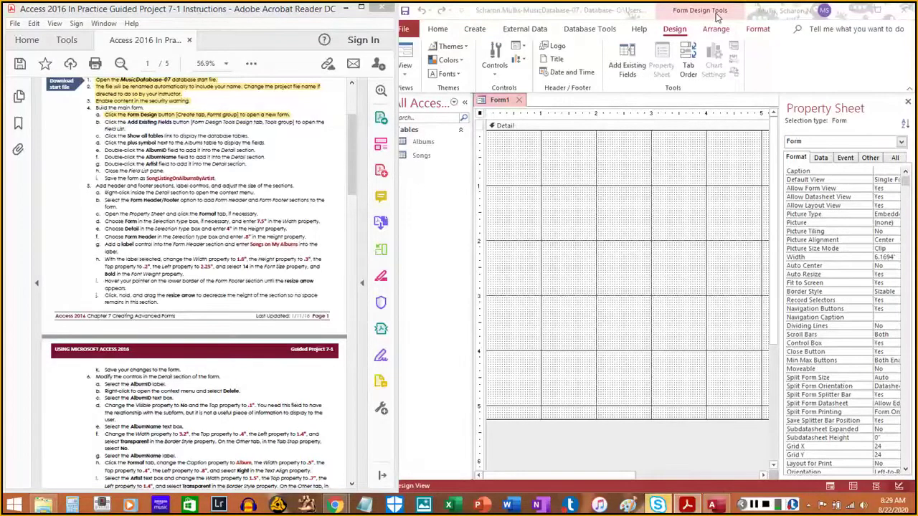
Open the Field List for the new form and highlight instruction 4b about adding existing fields in the project PDF
{"action": "left_click", "coordinate": [674, 32]}
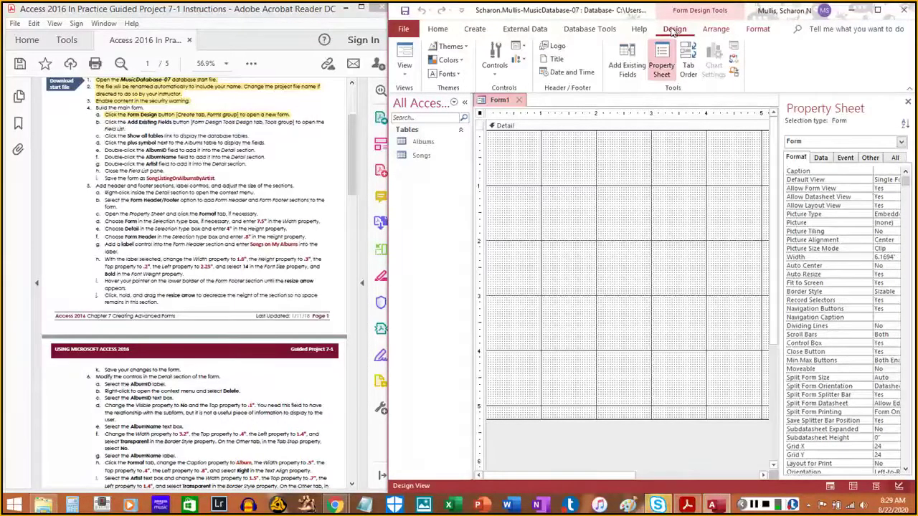
{"action": "left_click", "coordinate": [624, 65]}
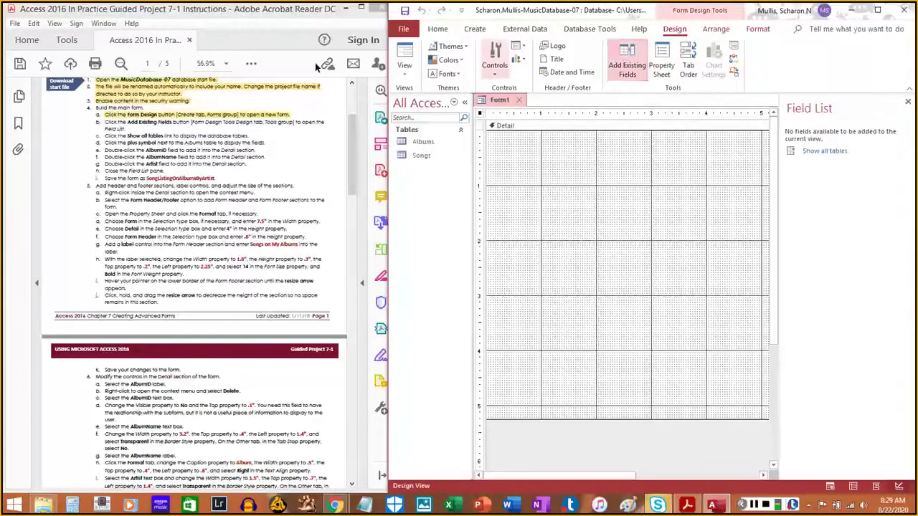
{"action": "left_click", "coordinate": [105, 122]}
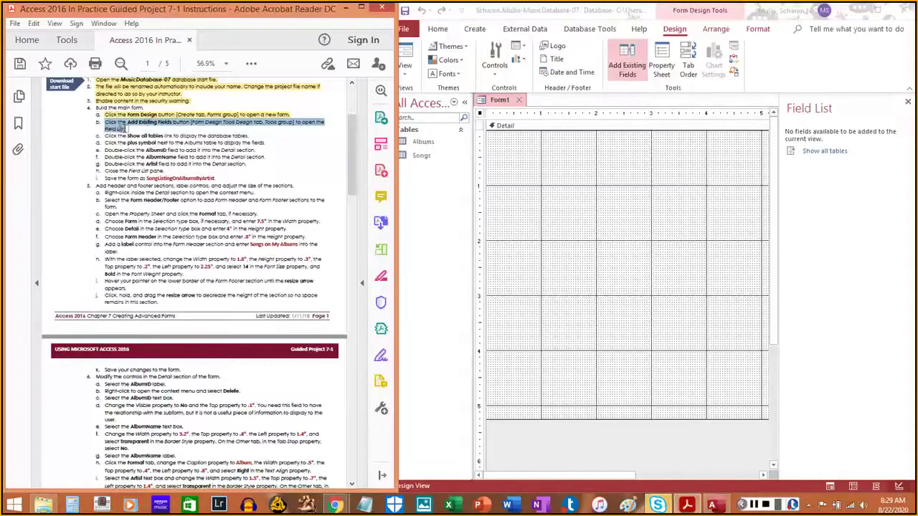
Show all database tables in the Field List and highlight instruction 4c in the project PDF
{"action": "left_click", "coordinate": [821, 156]}
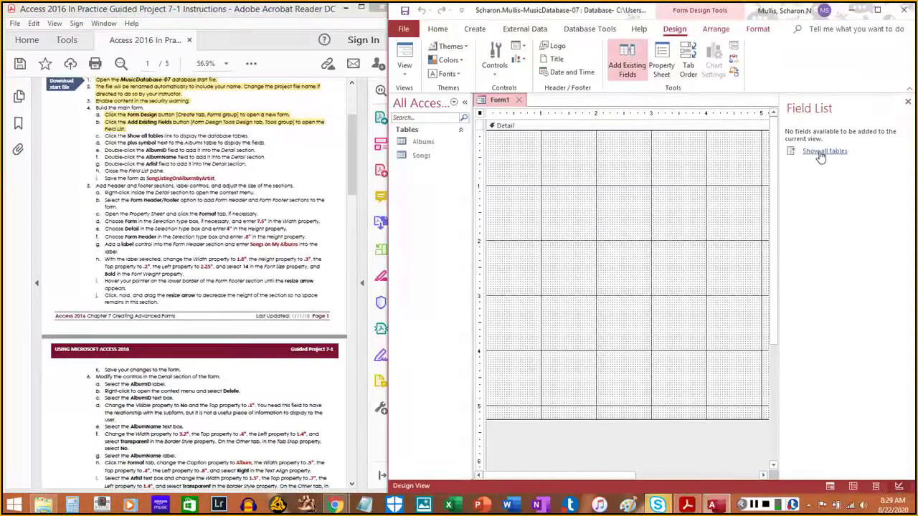
{"action": "left_click", "coordinate": [824, 156]}
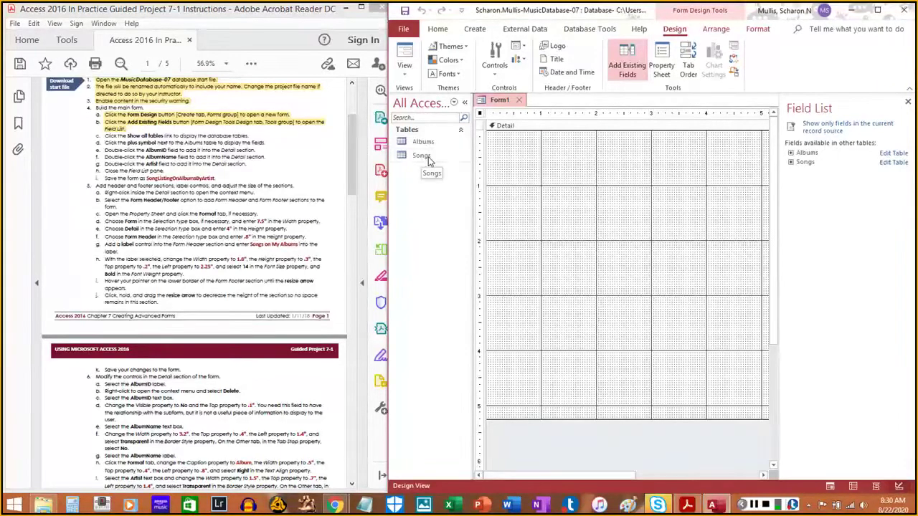
{"action": "left_click", "coordinate": [128, 136]}
{"action": "left_click_drag", "start_coordinate": [104, 135], "coordinate": [251, 136]}
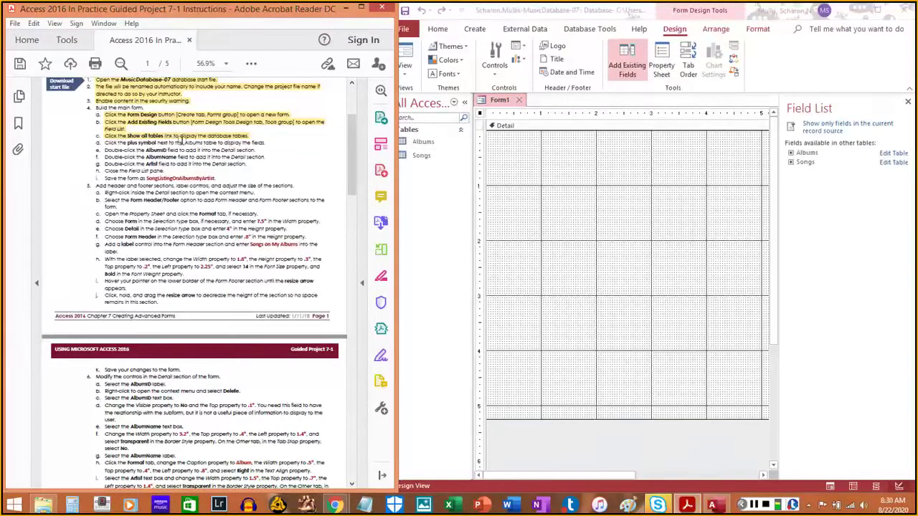
Add the AlbumID, AlbumName and Artist fields from the Albums table to the form's Detail section
{"action": "left_click", "coordinate": [791, 155]}
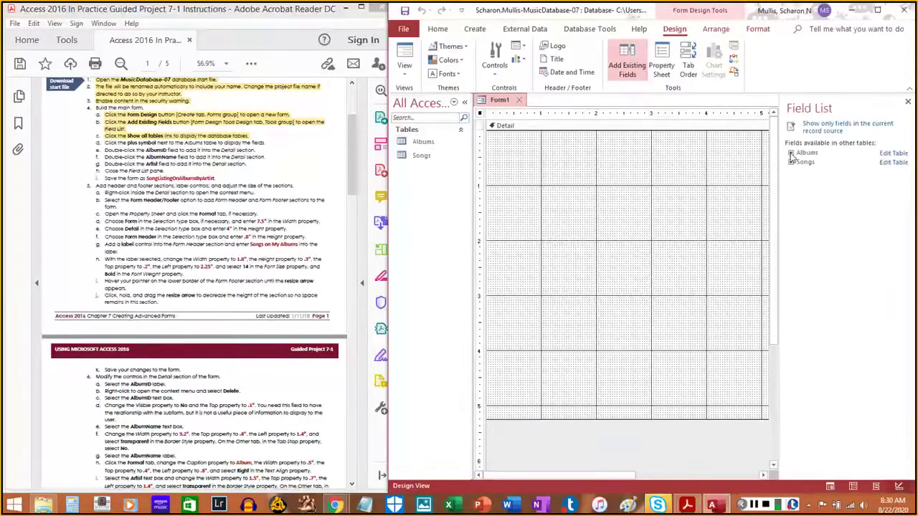
{"action": "left_click", "coordinate": [791, 155]}
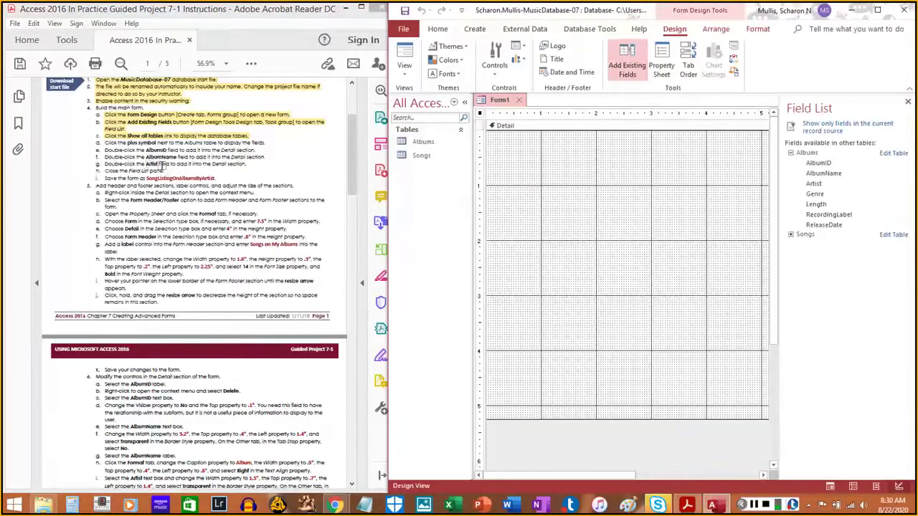
{"action": "double_click", "coordinate": [823, 164]}
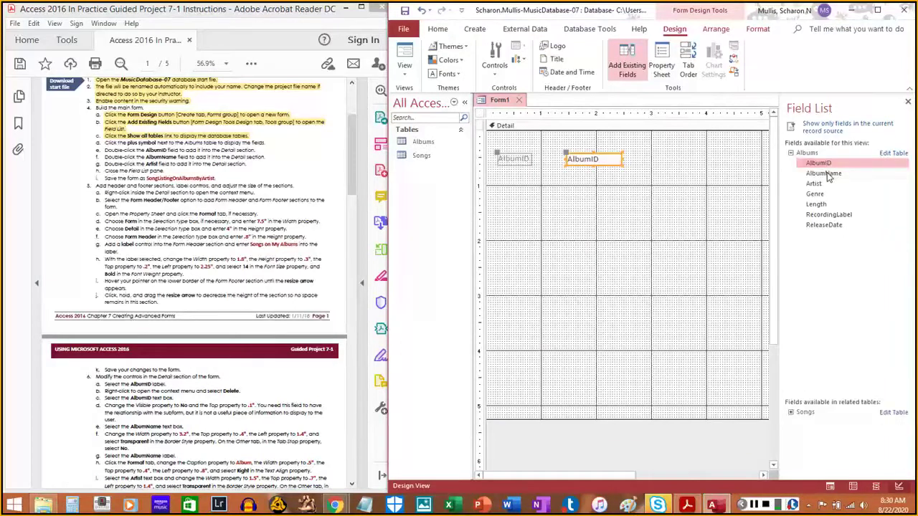
{"action": "double_click", "coordinate": [827, 174]}
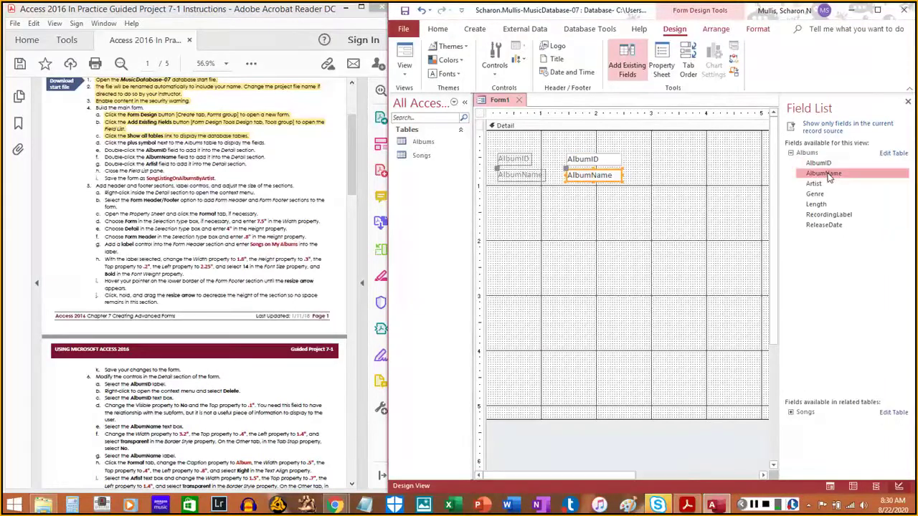
{"action": "double_click", "coordinate": [815, 186]}
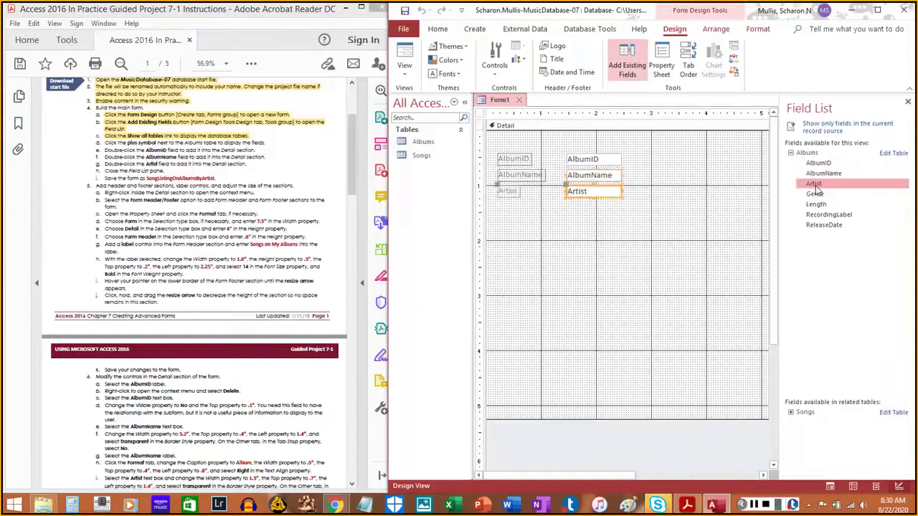
Highlight instructions 4d to 4g, from expanding the Albums table to adding the Artist field, in the project PDF
{"action": "left_click_drag", "start_coordinate": [106, 144], "coordinate": [266, 143]}
{"action": "left_click", "coordinate": [104, 151]}
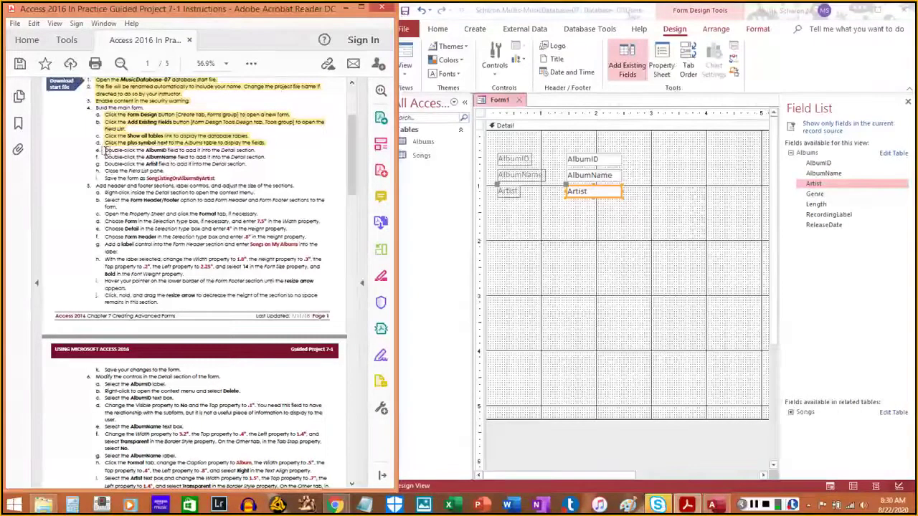
{"action": "left_click_drag", "start_coordinate": [105, 150], "coordinate": [262, 151]}
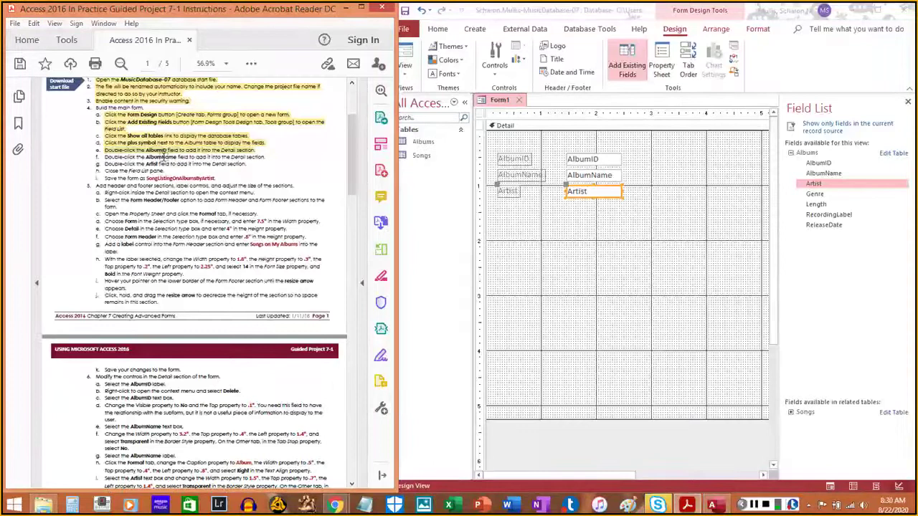
{"action": "left_click_drag", "start_coordinate": [105, 157], "coordinate": [263, 157]}
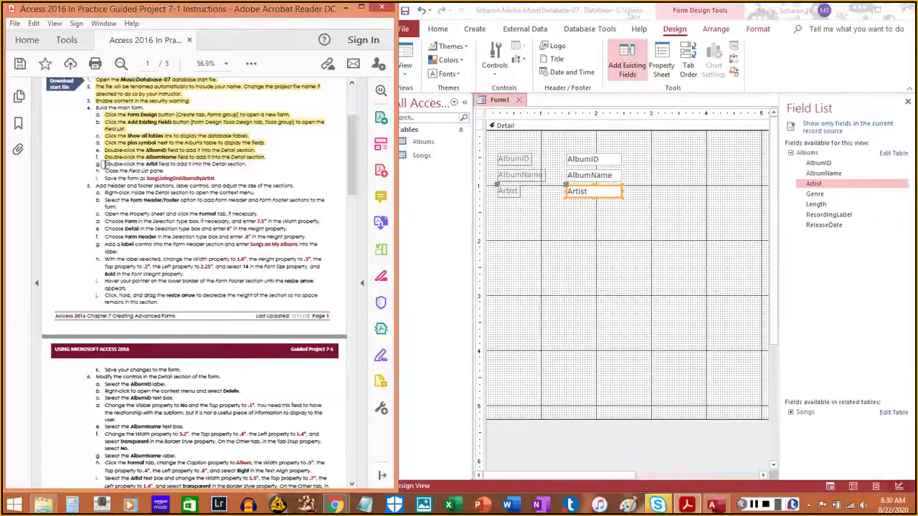
{"action": "left_click_drag", "start_coordinate": [105, 164], "coordinate": [250, 164]}
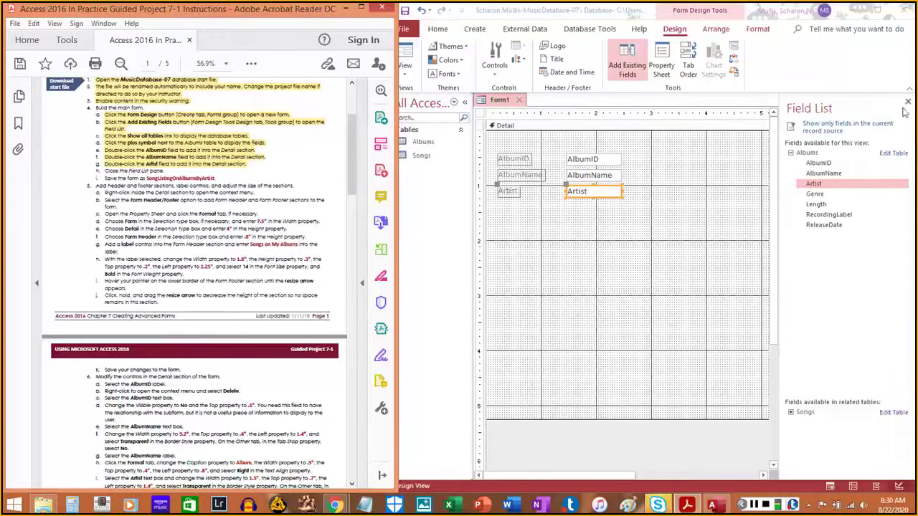
Close the Field List and highlight instruction 4h in the project PDF
{"action": "left_click", "coordinate": [842, 81]}
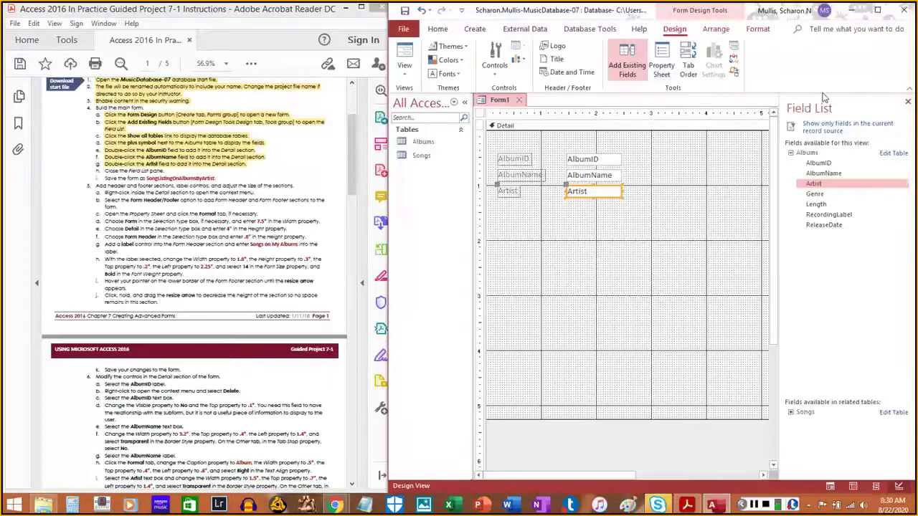
{"action": "left_click", "coordinate": [631, 65]}
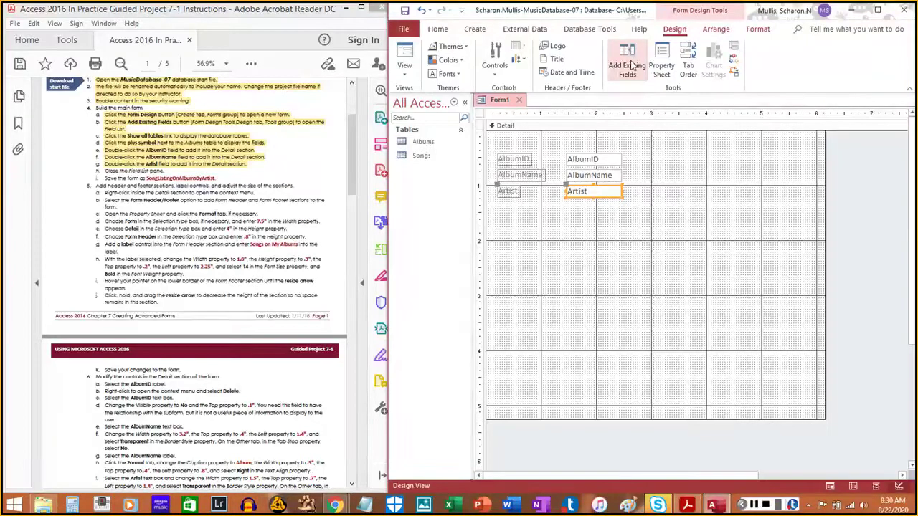
{"action": "left_click", "coordinate": [626, 63]}
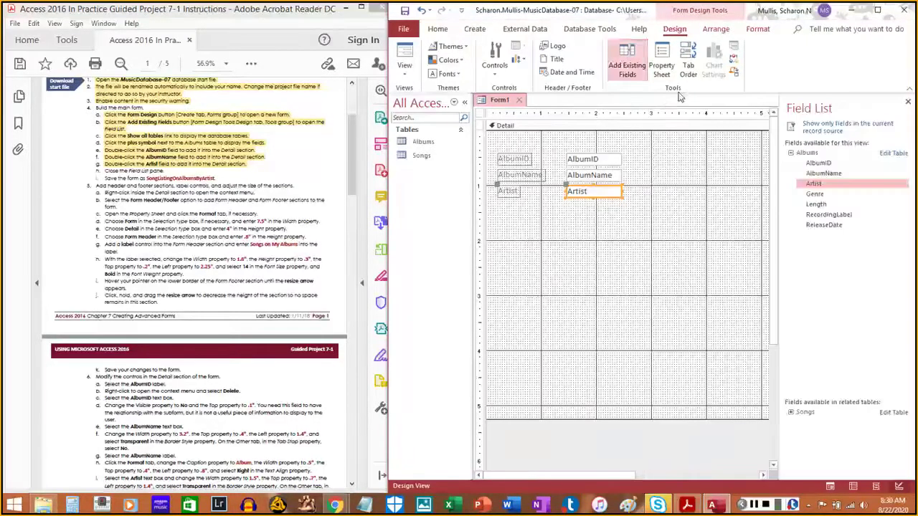
{"action": "left_click", "coordinate": [627, 64]}
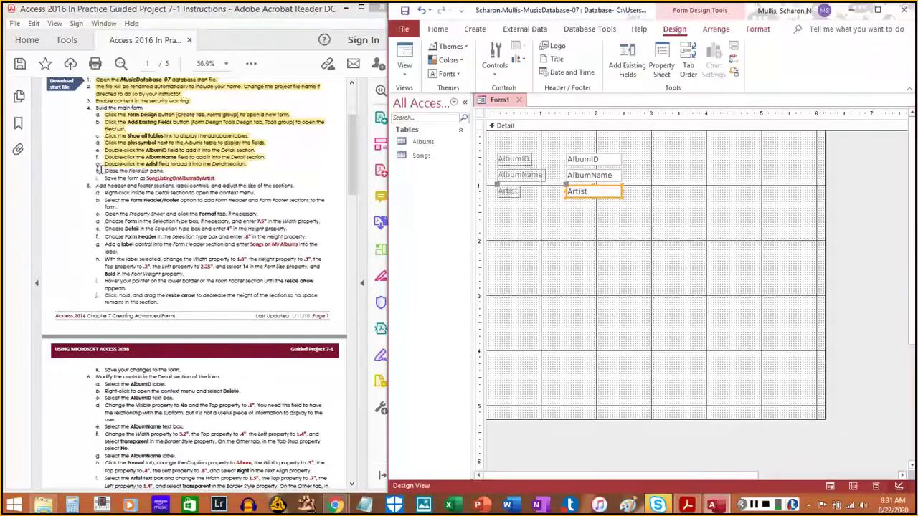
{"action": "left_click_drag", "start_coordinate": [99, 170], "coordinate": [167, 171]}
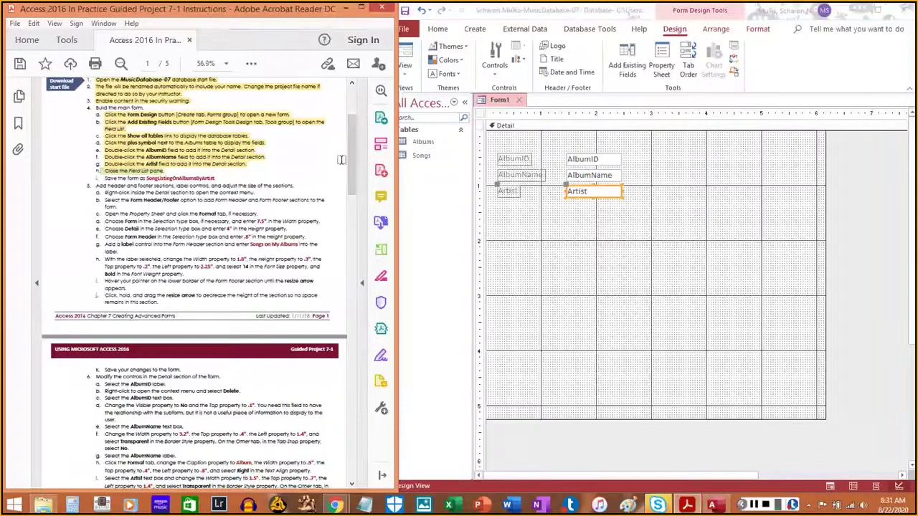
Save the form as SongListingOnAlbumsByArtist and highlight instruction 4i in the project PDF
{"action": "right_click", "coordinate": [502, 101]}
{"action": "left_click", "coordinate": [521, 111]}
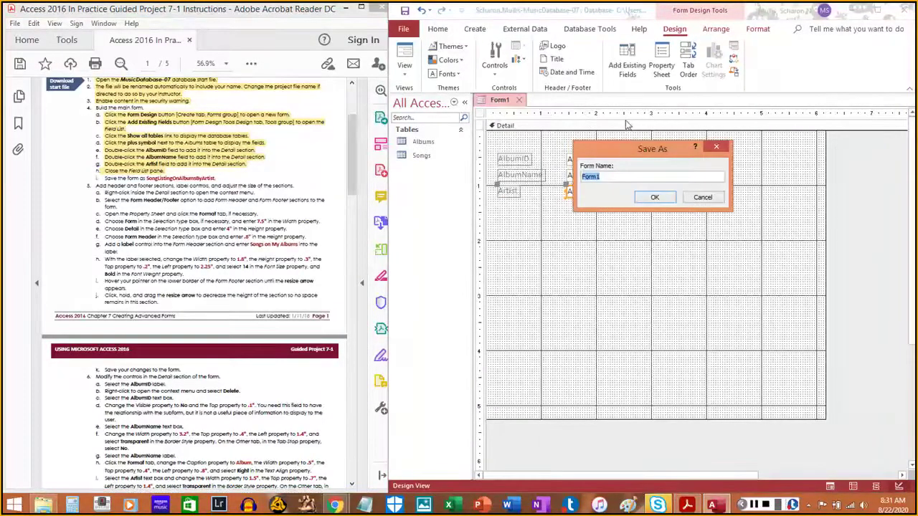
{"action": "type", "text": "SongListingOnAlbumsByArtist"}
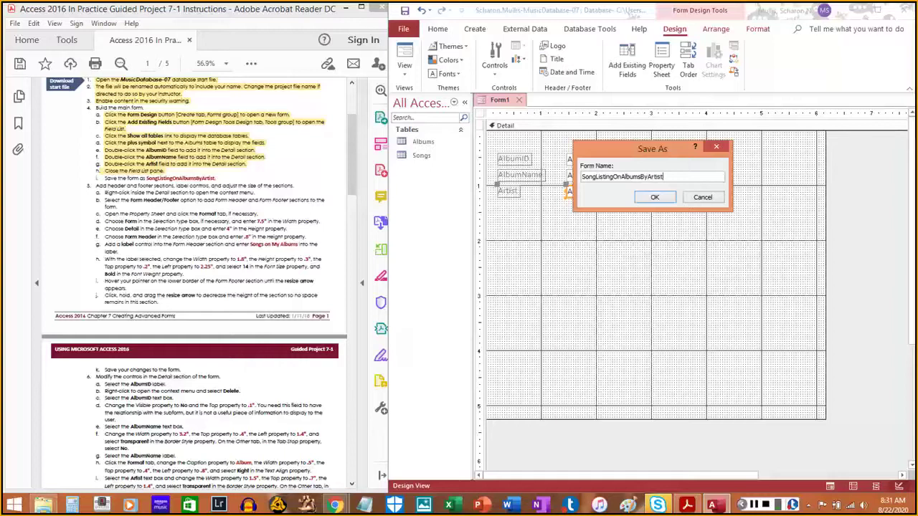
{"action": "key", "text": "Return"}
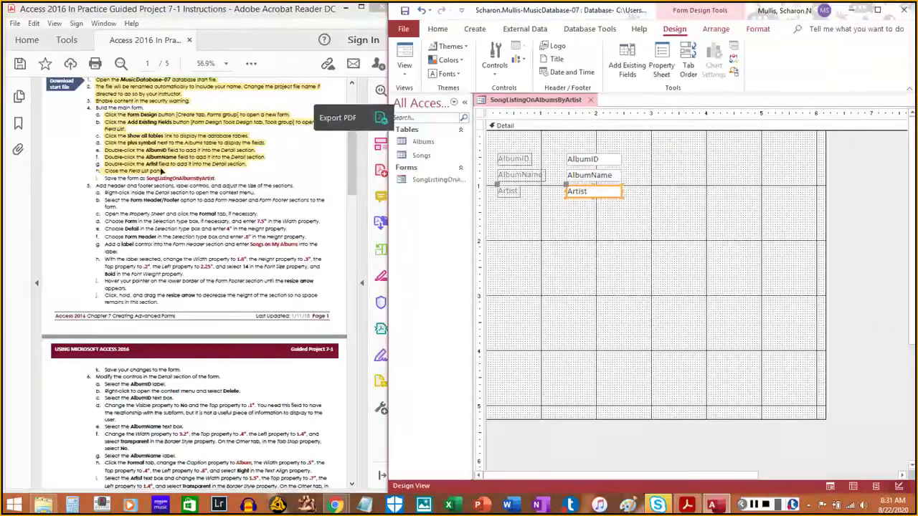
{"action": "left_click", "coordinate": [101, 175]}
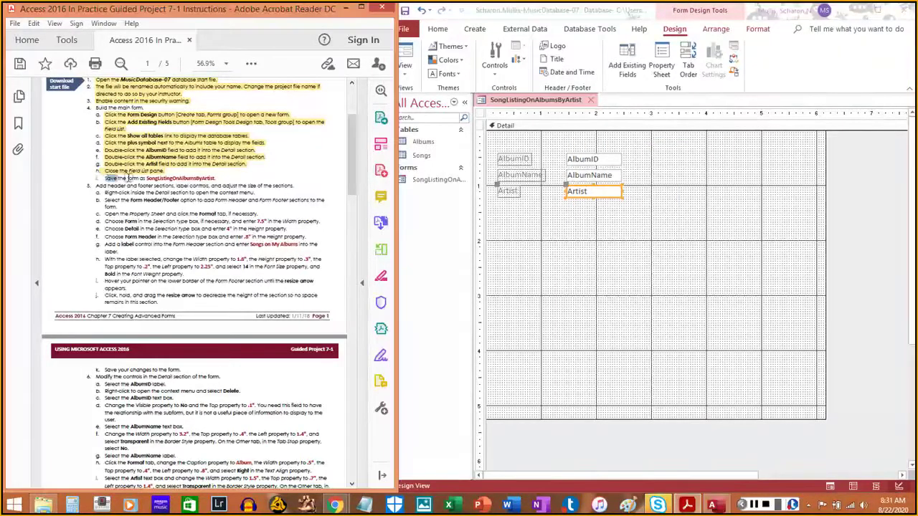
{"action": "left_click_drag", "start_coordinate": [105, 178], "coordinate": [211, 177]}
Add Form Header and Form Footer sections to the SongListingOnAlbumsByArtist form
{"action": "scroll", "coordinate": [177, 183], "scroll_direction": "down", "scroll_amount": 3}
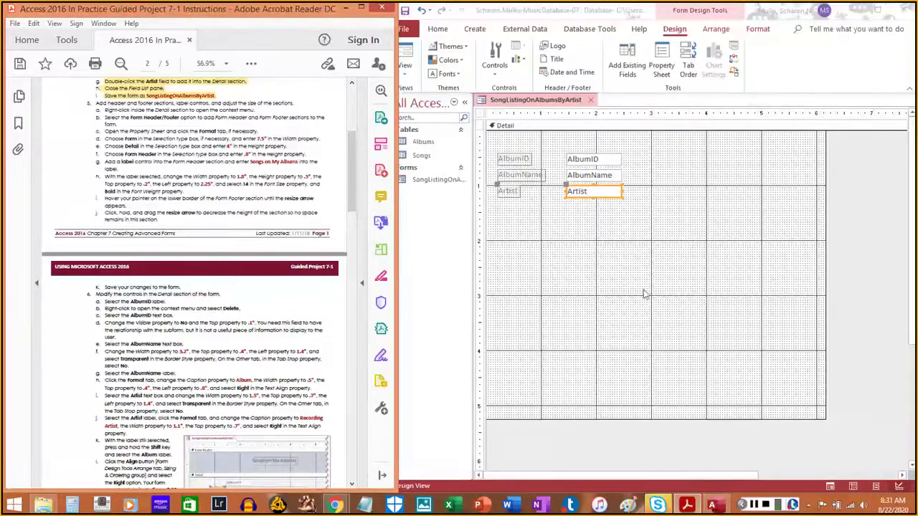
{"action": "right_click", "coordinate": [600, 264]}
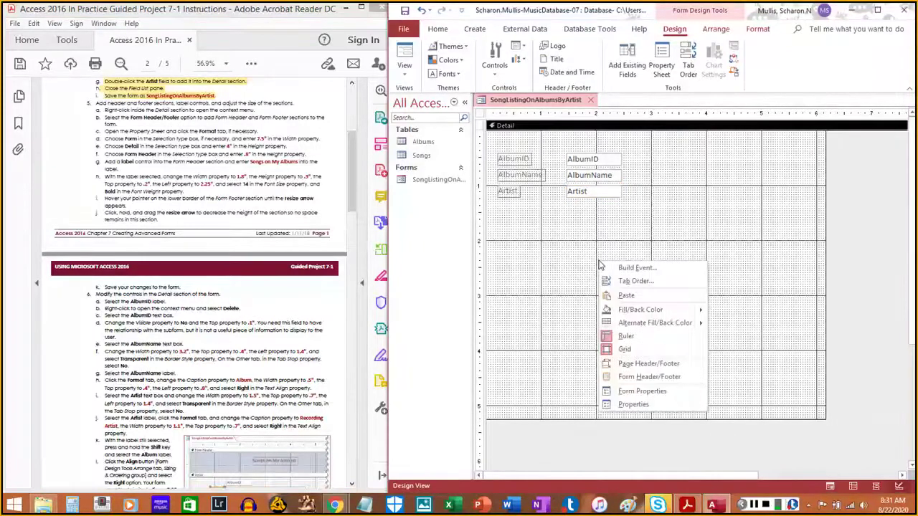
{"action": "left_click", "coordinate": [803, 218]}
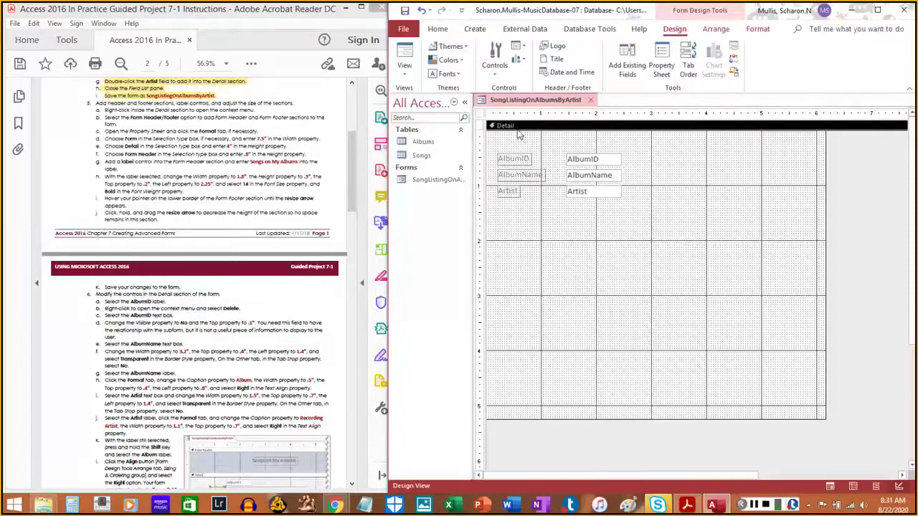
{"action": "right_click", "coordinate": [577, 285]}
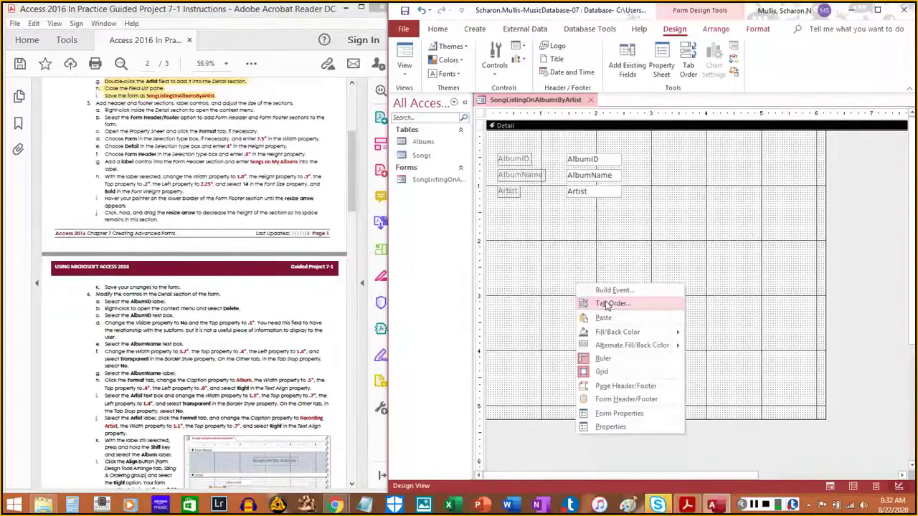
{"action": "left_click", "coordinate": [635, 401]}
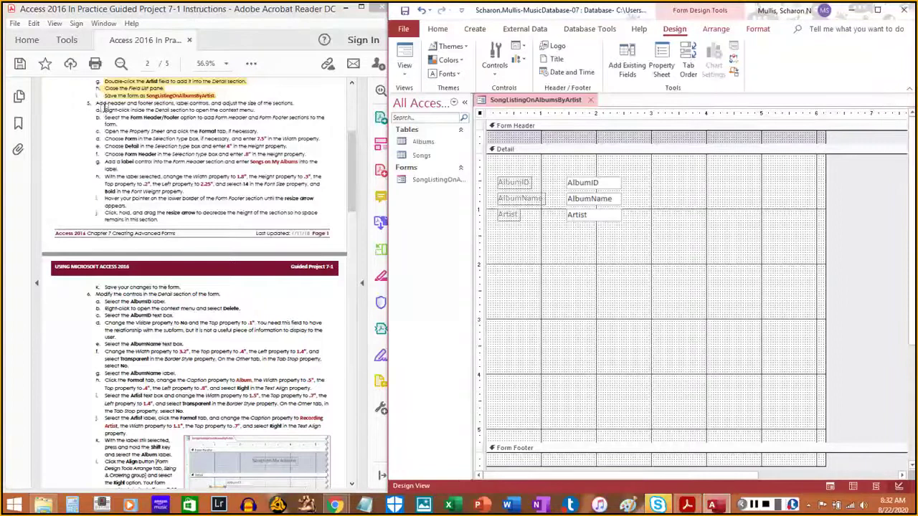
Highlight instructions 5a and 5b about the Detail context menu and the Form Header/Footer option in the project PDF
{"action": "left_click_drag", "start_coordinate": [105, 110], "coordinate": [260, 112]}
{"action": "left_click", "coordinate": [578, 261]}
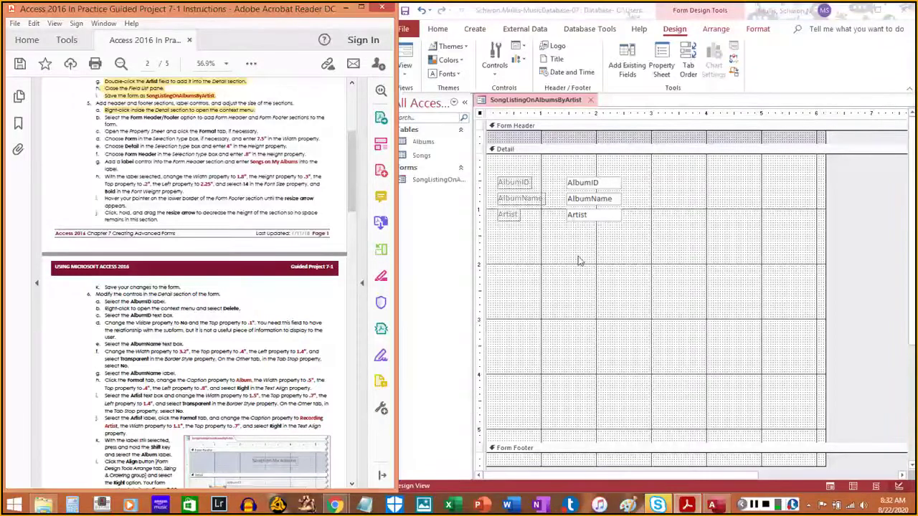
{"action": "right_click", "coordinate": [644, 280]}
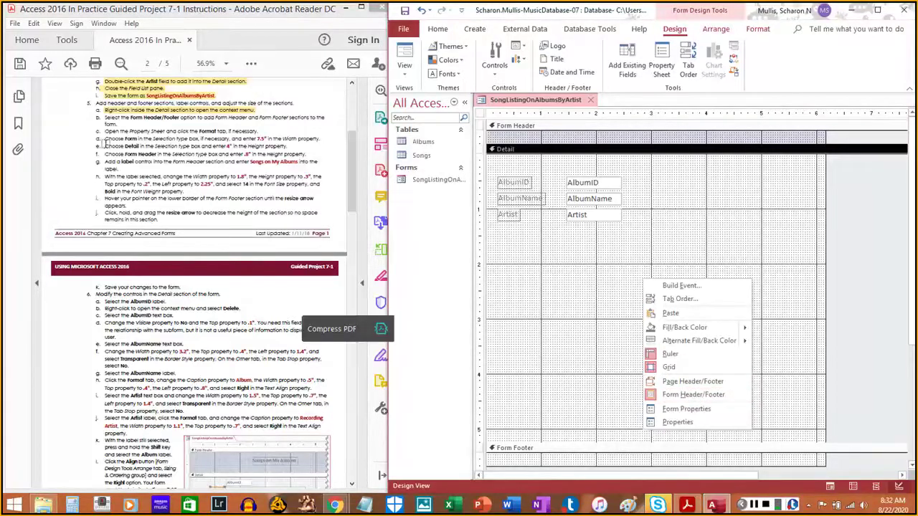
{"action": "left_click", "coordinate": [105, 116]}
{"action": "left_click_drag", "start_coordinate": [105, 113], "coordinate": [132, 125]}
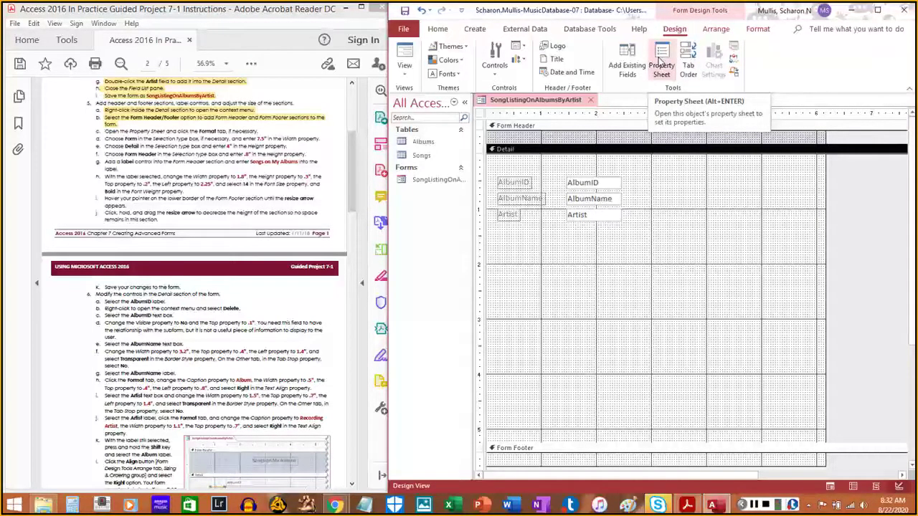
Open the Property Sheet for the form's Detail section
{"action": "left_click", "coordinate": [659, 63]}
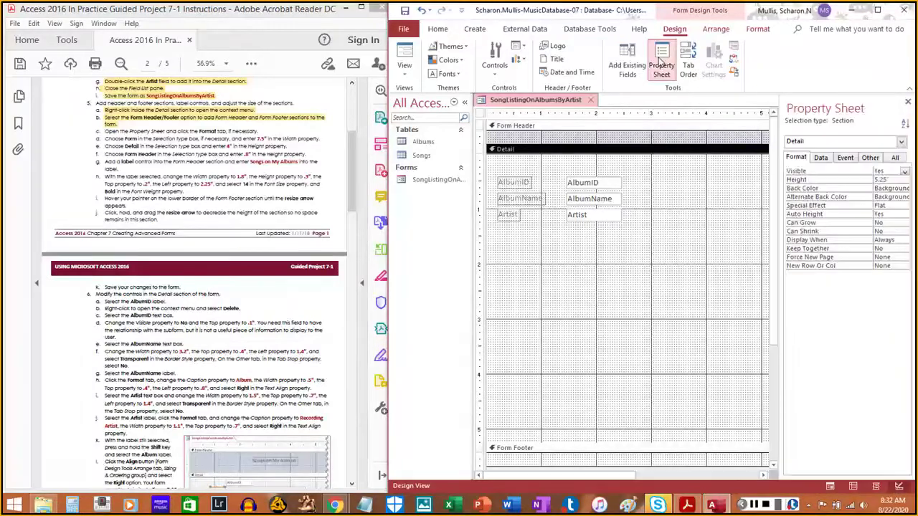
{"action": "left_click", "coordinate": [660, 61]}
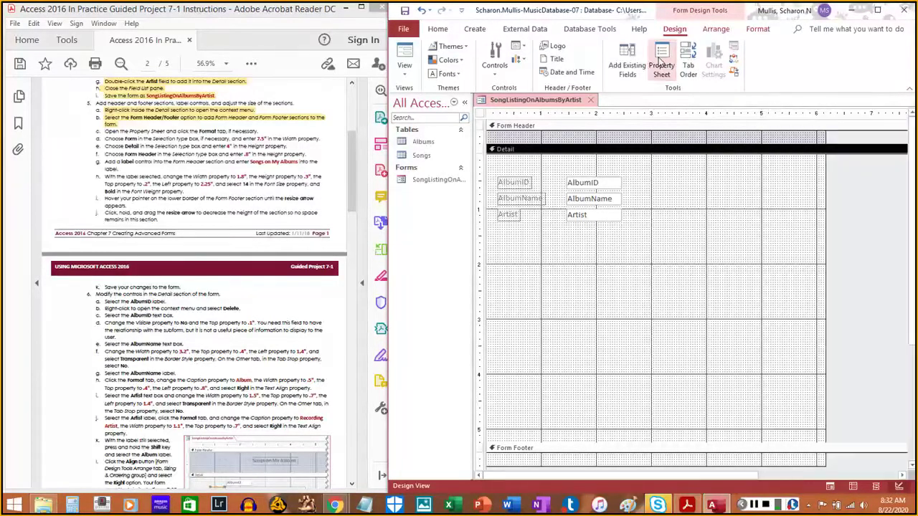
{"action": "double_click", "coordinate": [749, 181]}
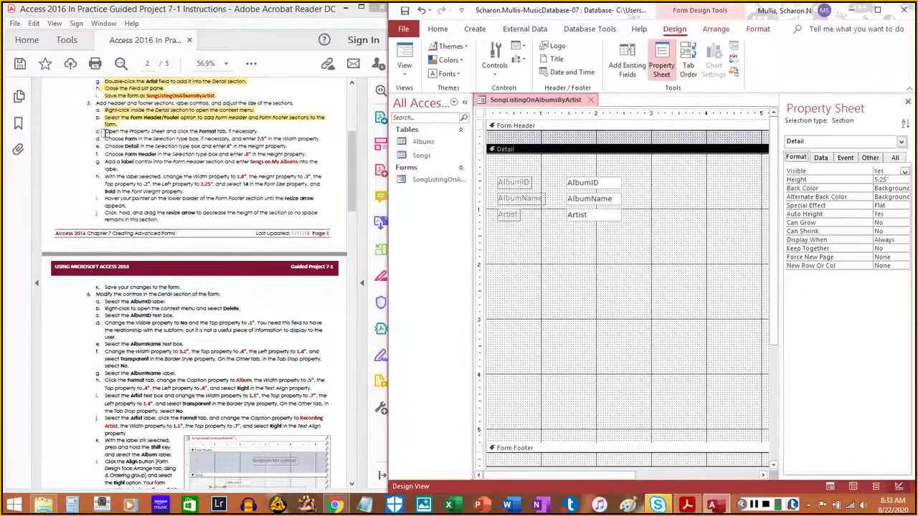
Highlight instruction 5c in the project PDF and choose Form as the object in the Property Sheet
{"action": "left_click_drag", "start_coordinate": [104, 131], "coordinate": [255, 131]}
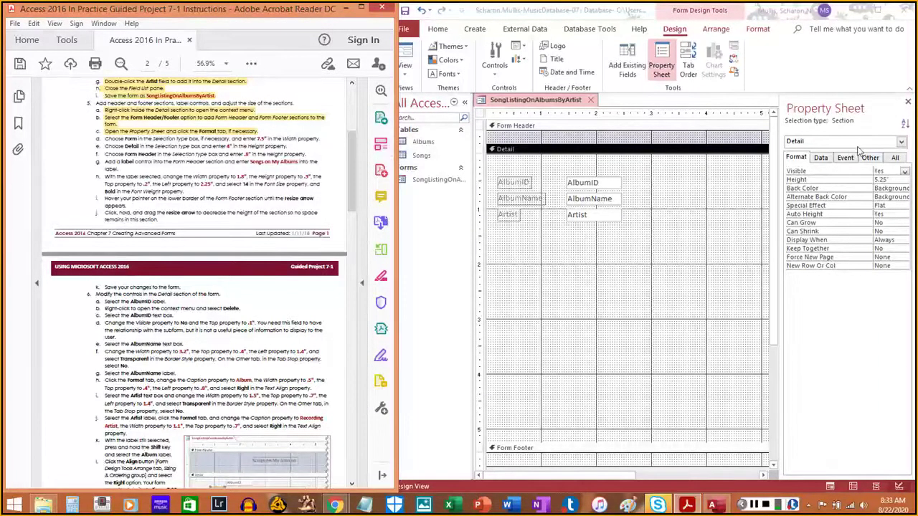
{"action": "left_click", "coordinate": [905, 146]}
{"action": "left_click", "coordinate": [903, 146]}
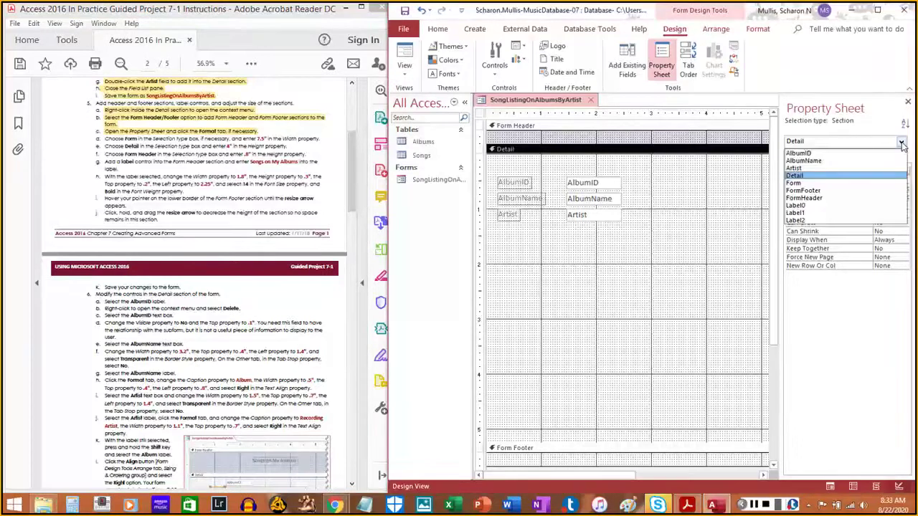
{"action": "left_click", "coordinate": [852, 145]}
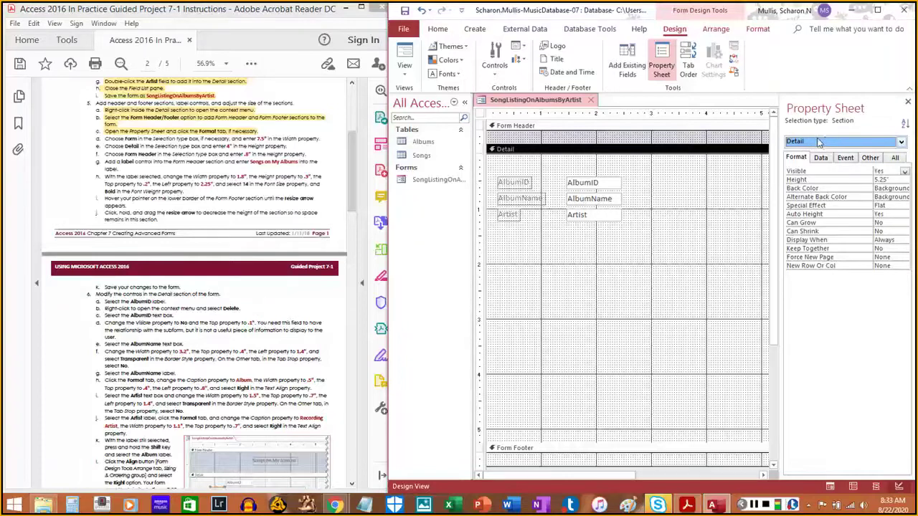
{"action": "left_click", "coordinate": [900, 142]}
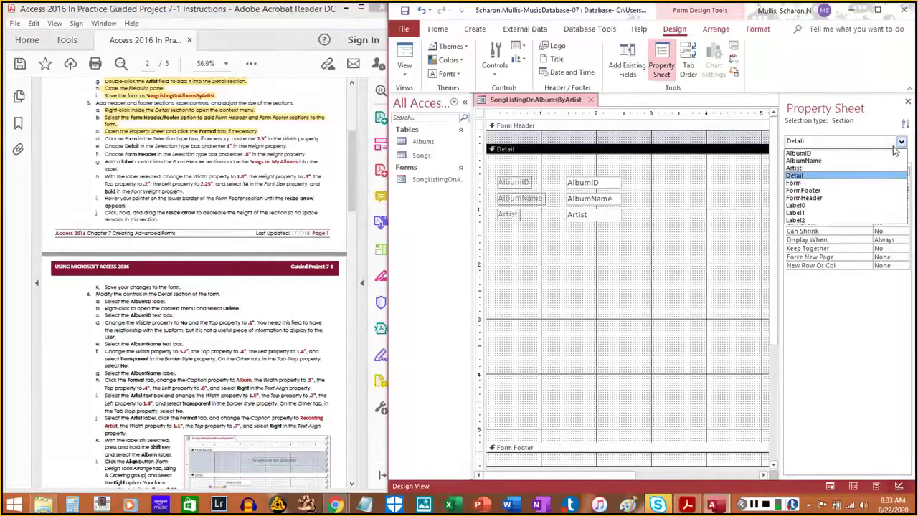
{"action": "left_click", "coordinate": [804, 183]}
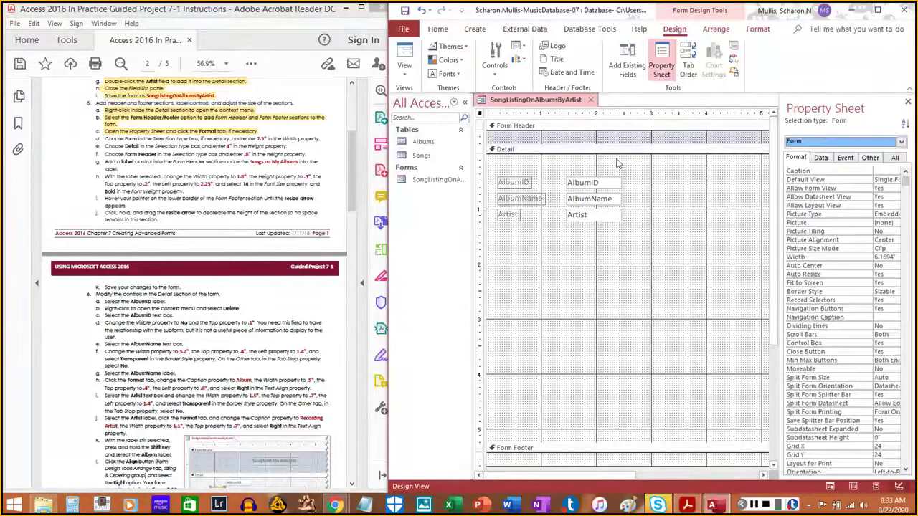
Set the form's Width property to 7.5" and highlight instruction 5d in the project PDF
{"action": "left_click", "coordinate": [865, 142]}
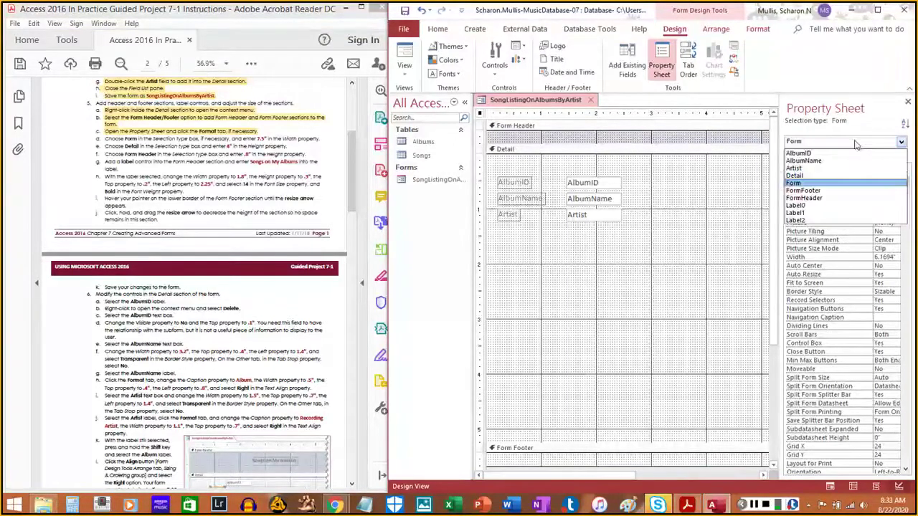
{"action": "left_click", "coordinate": [808, 178]}
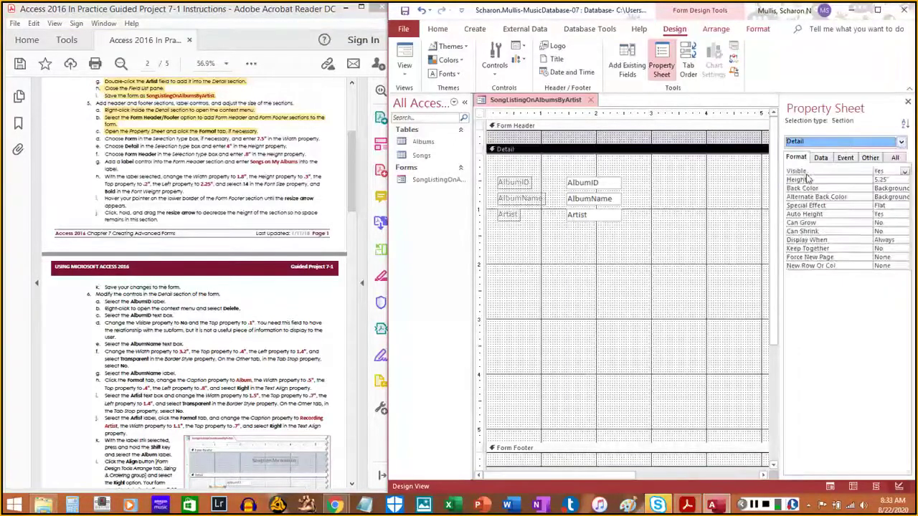
{"action": "left_click", "coordinate": [861, 141]}
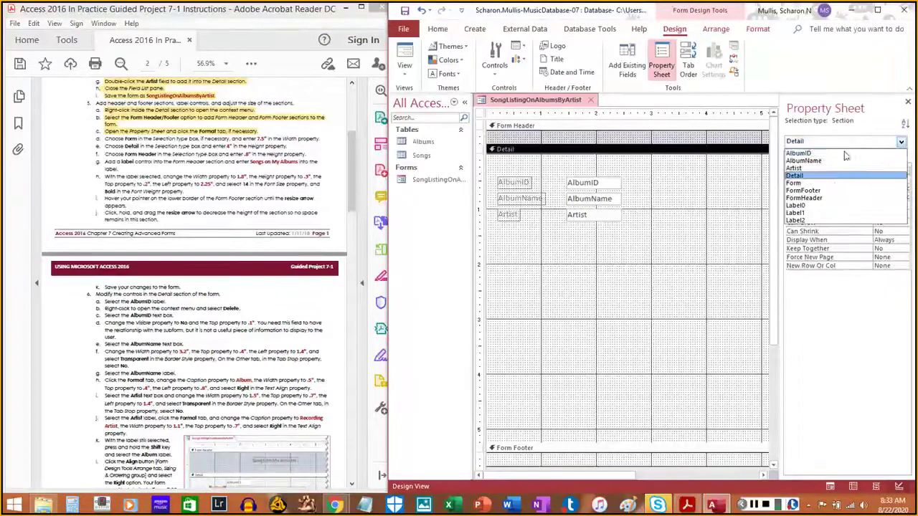
{"action": "left_click", "coordinate": [794, 183]}
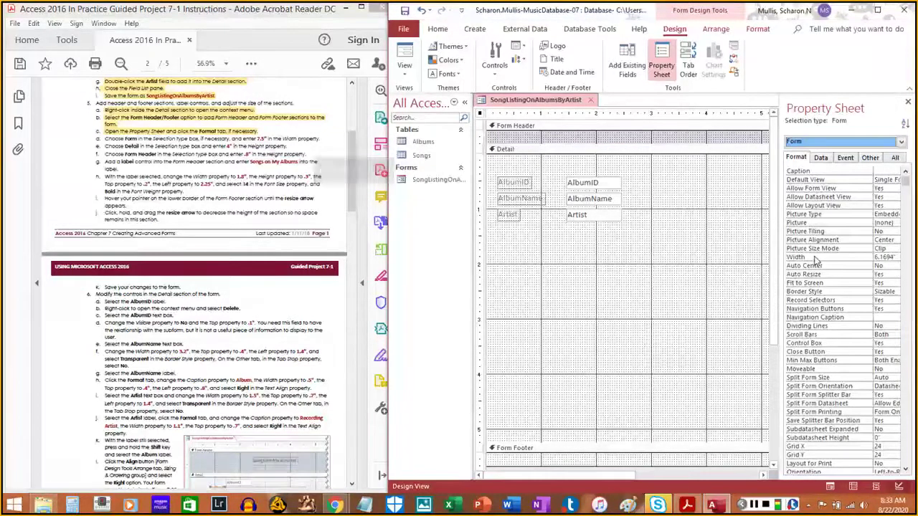
{"action": "double_click", "coordinate": [892, 256]}
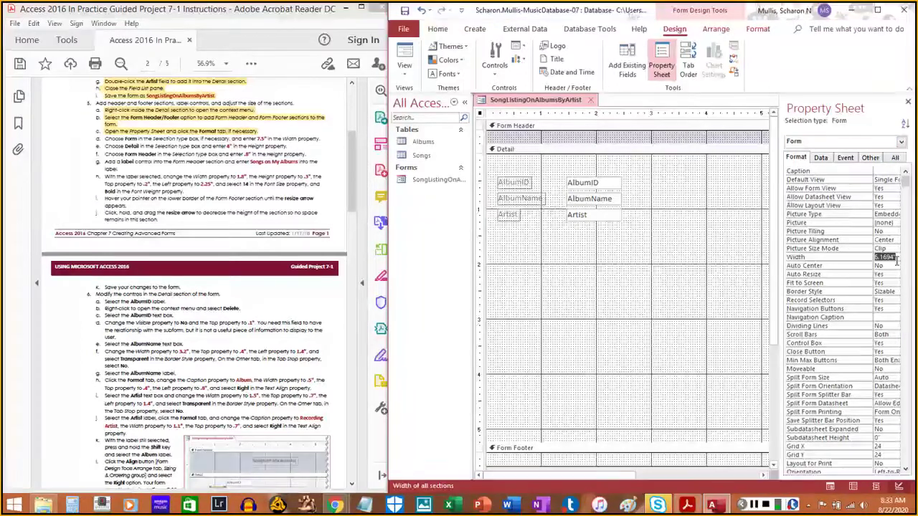
{"action": "type", "text": "7.5"}
{"action": "key", "text": "Return"}
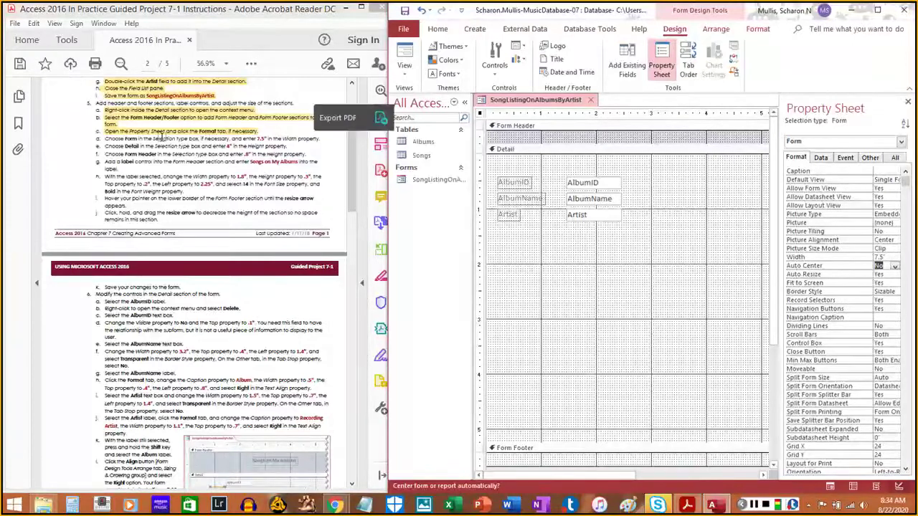
{"action": "left_click_drag", "start_coordinate": [106, 136], "coordinate": [321, 138]}
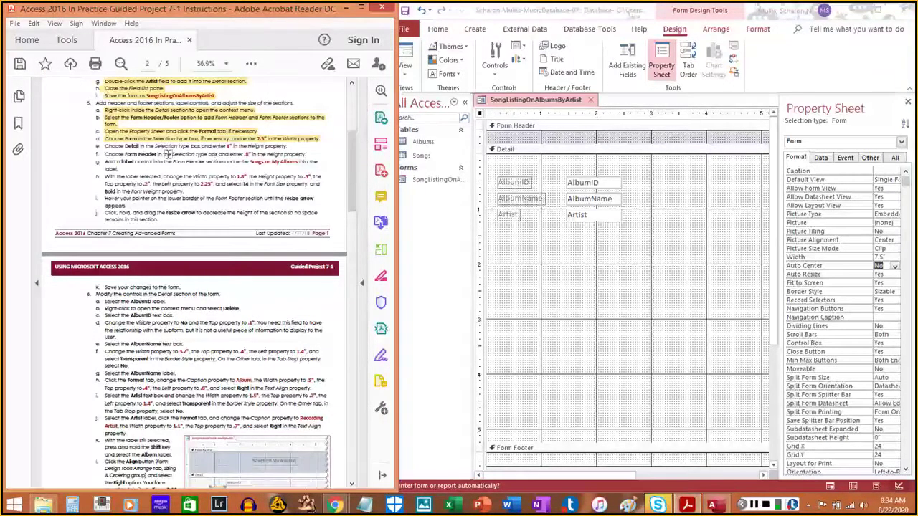
Set the Detail section's Height property to 4" and highlight instruction 5e in the project PDF
{"action": "left_click", "coordinate": [901, 142]}
{"action": "left_click", "coordinate": [900, 142]}
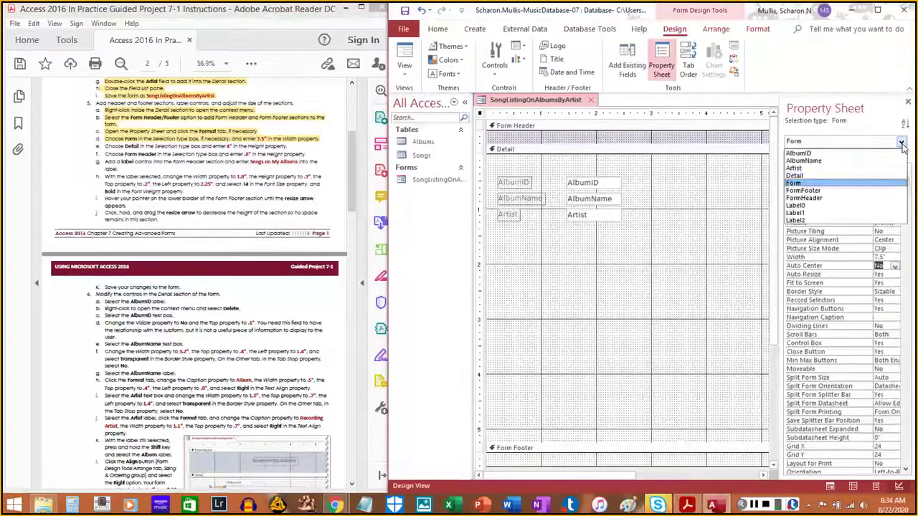
{"action": "left_click", "coordinate": [810, 176]}
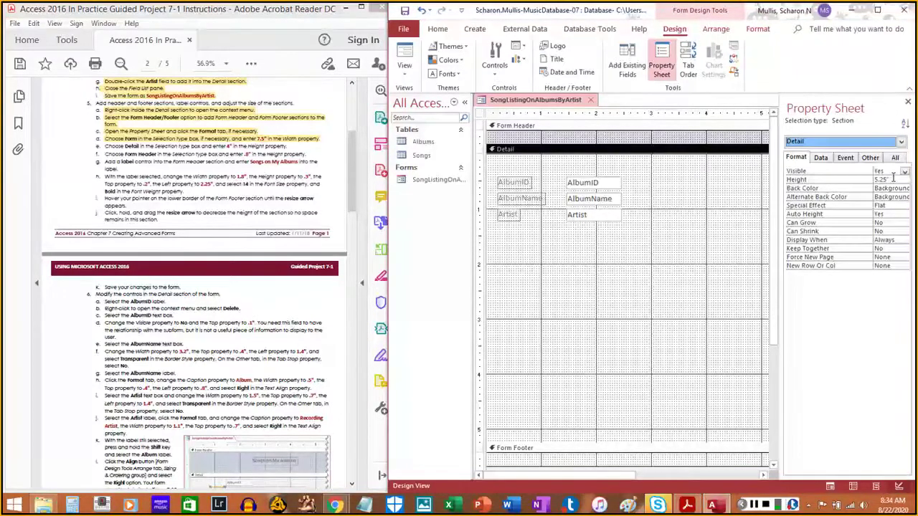
{"action": "left_click", "coordinate": [846, 180]}
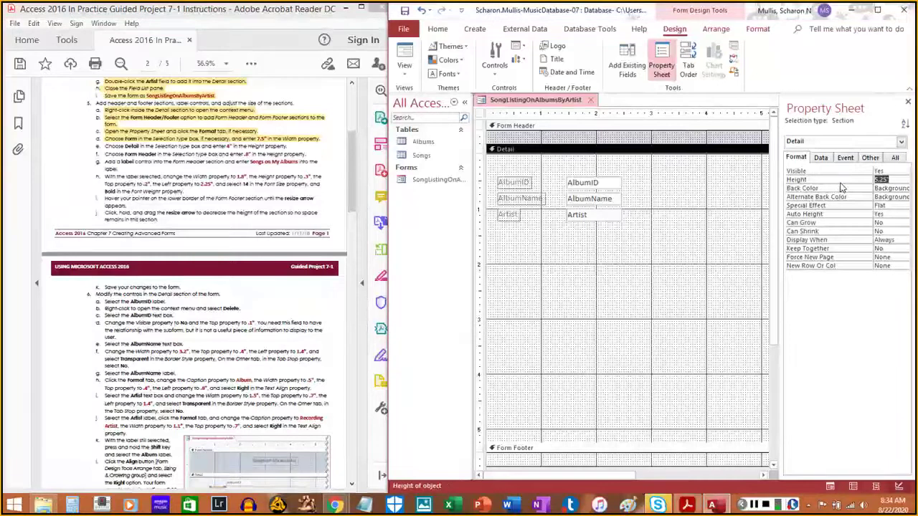
{"action": "type", "text": "4"}
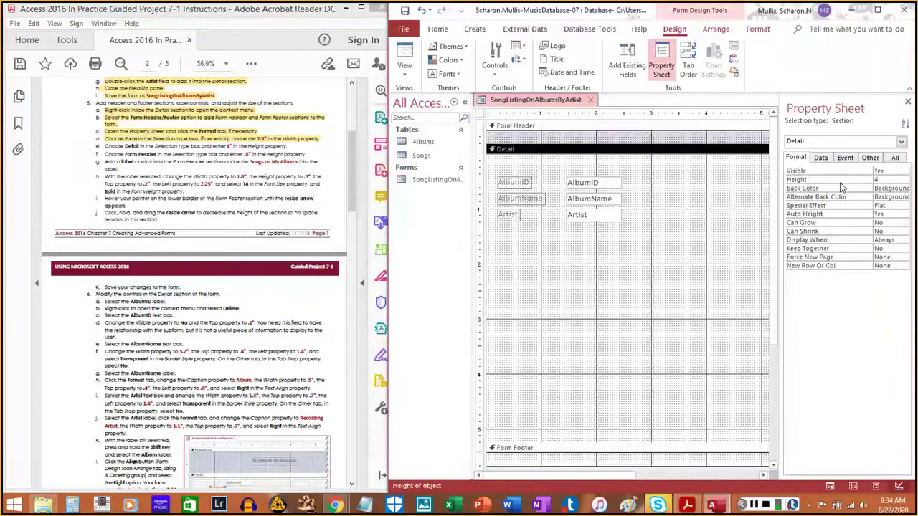
{"action": "left_click", "coordinate": [843, 187]}
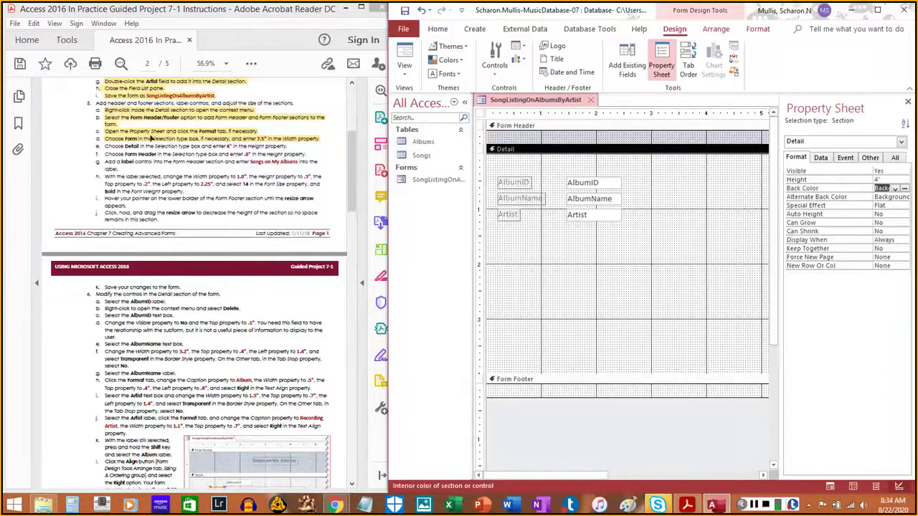
{"action": "left_click_drag", "start_coordinate": [100, 146], "coordinate": [277, 153]}
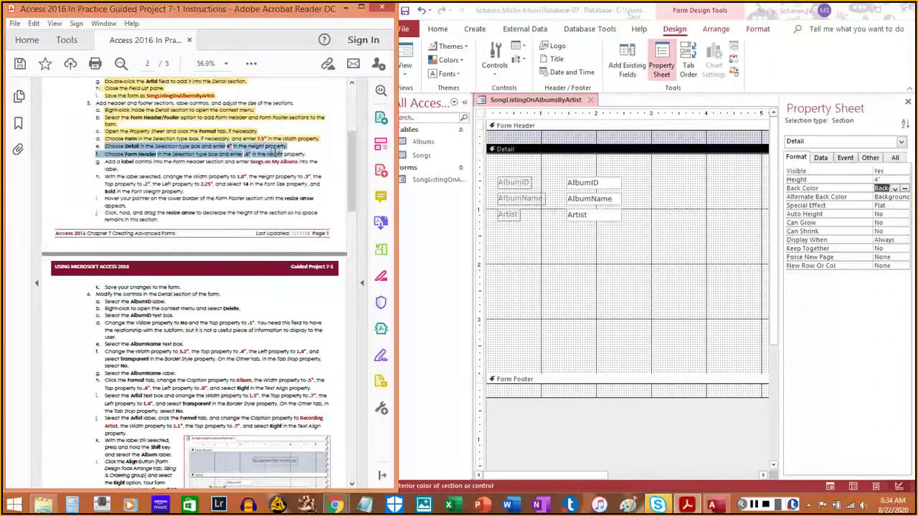
{"action": "left_click", "coordinate": [130, 159]}
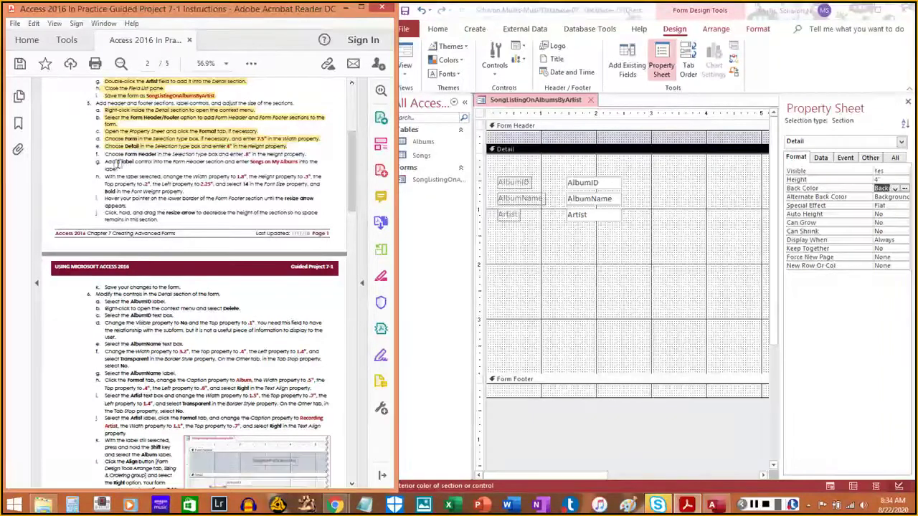
Set the Form Header section's Height property to .8" and highlight instruction 5f in the project PDF
{"action": "left_click", "coordinate": [902, 141]}
{"action": "left_click", "coordinate": [901, 142]}
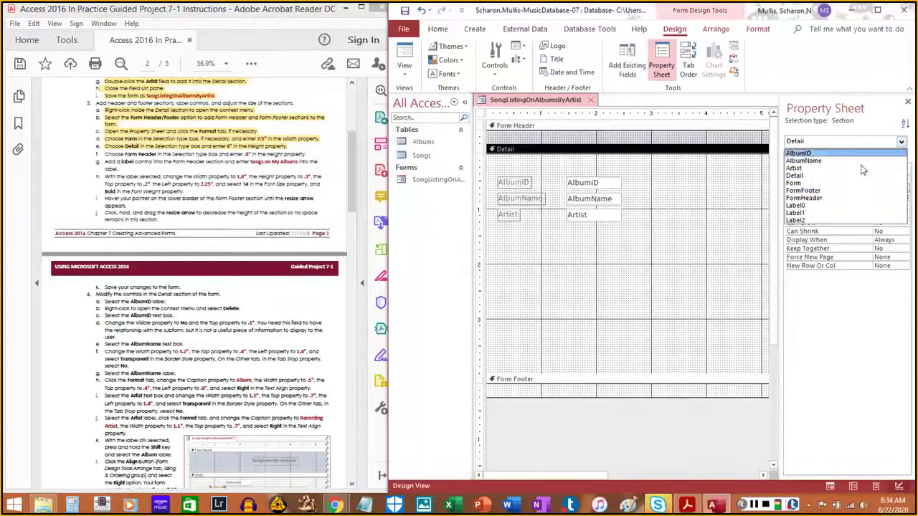
{"action": "left_click", "coordinate": [816, 199]}
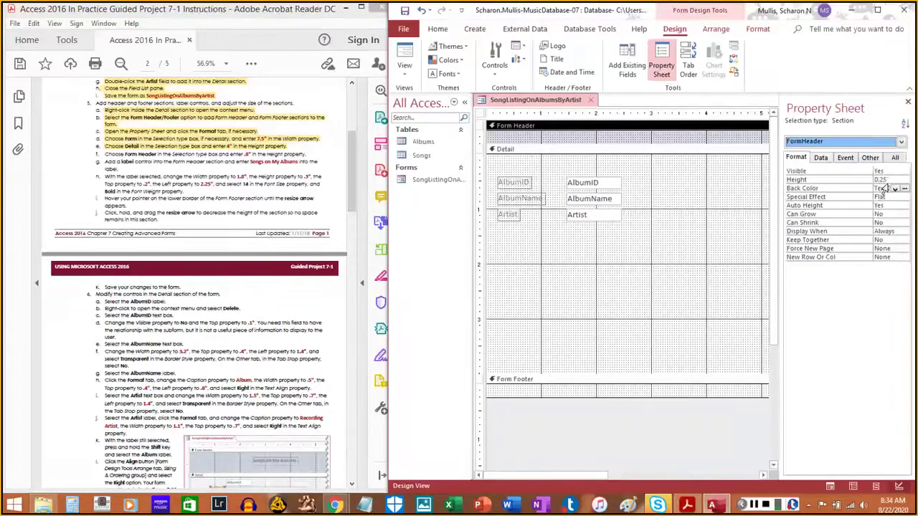
{"action": "left_click", "coordinate": [846, 180]}
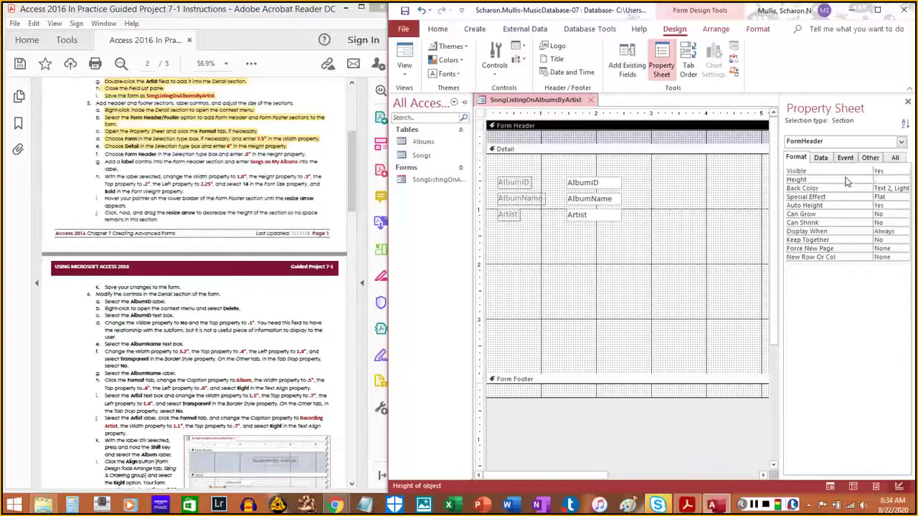
{"action": "key", "text": "Return"}
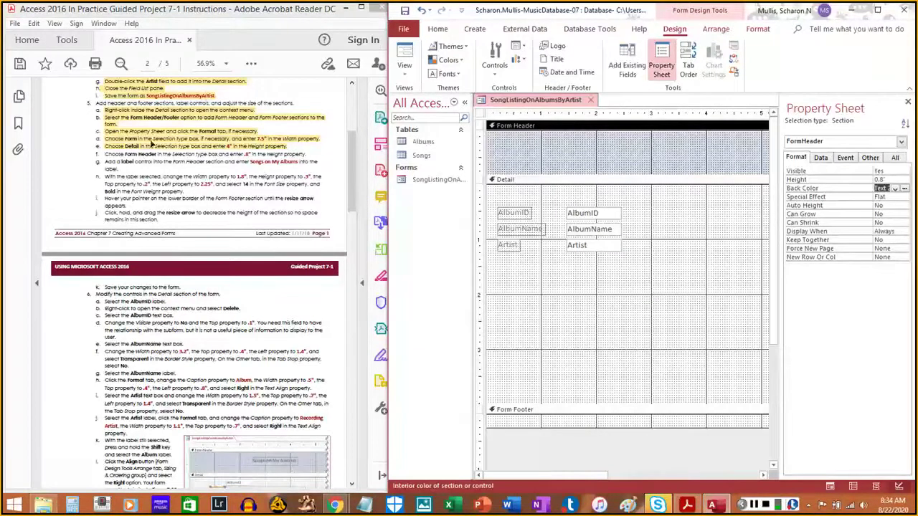
{"action": "left_click_drag", "start_coordinate": [101, 156], "coordinate": [306, 155]}
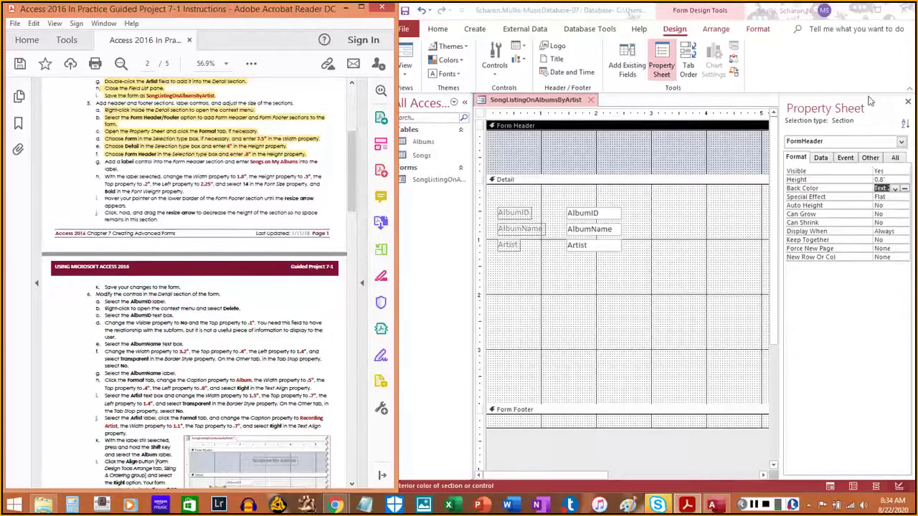
Draw a label control about 1.8" wide in the Form Header section
{"action": "left_click", "coordinate": [854, 77]}
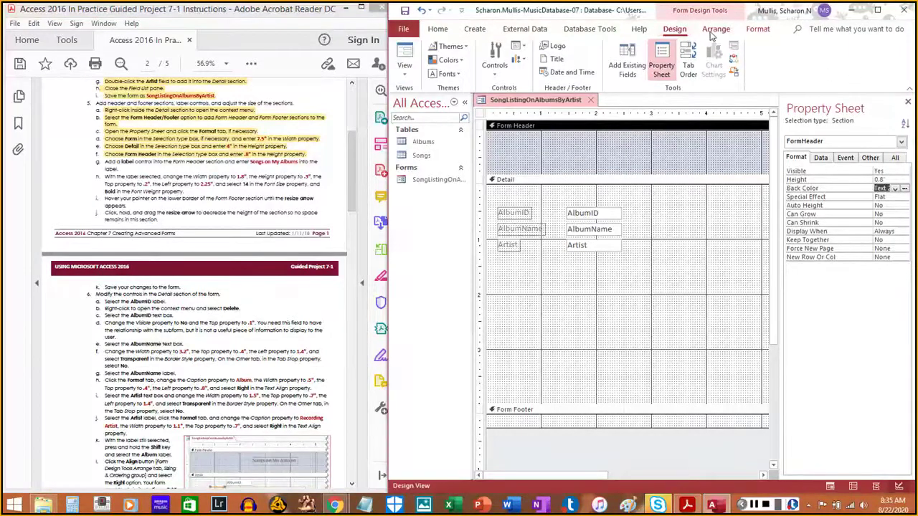
{"action": "left_click", "coordinate": [746, 30]}
{"action": "left_click", "coordinate": [708, 29]}
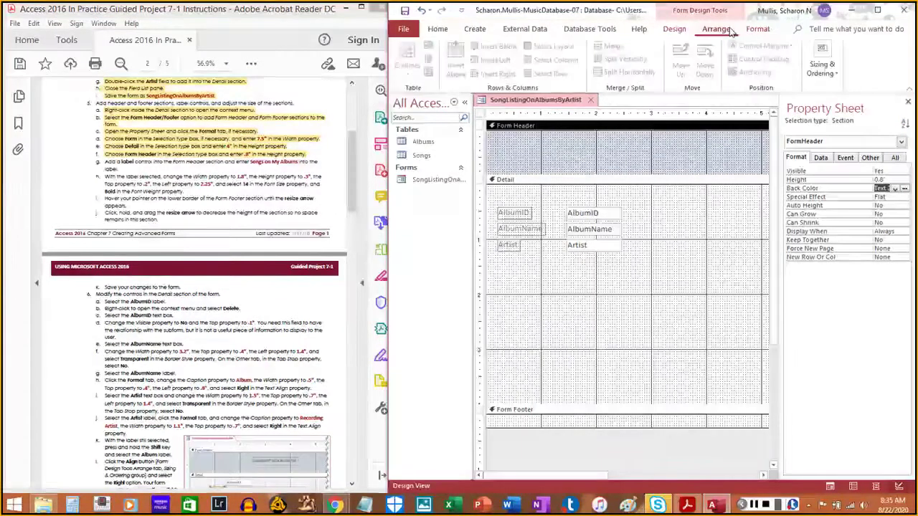
{"action": "left_click", "coordinate": [674, 30]}
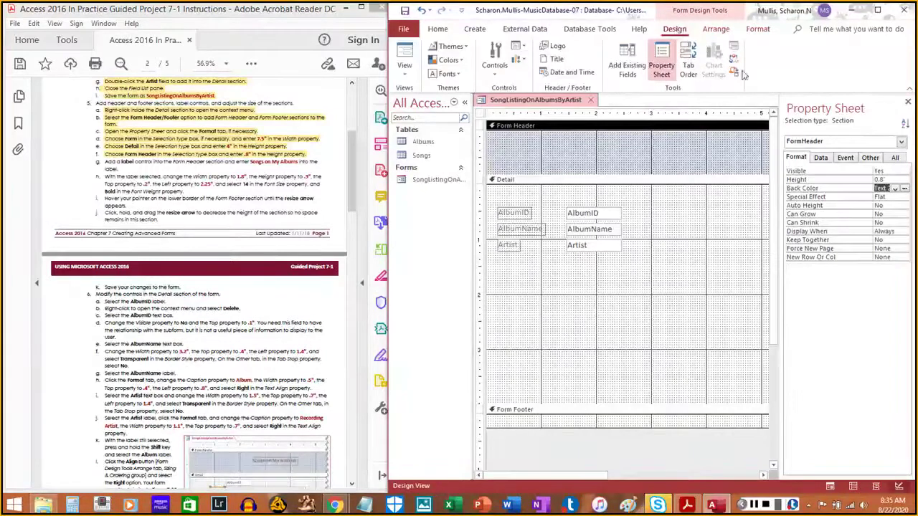
{"action": "left_click", "coordinate": [494, 58]}
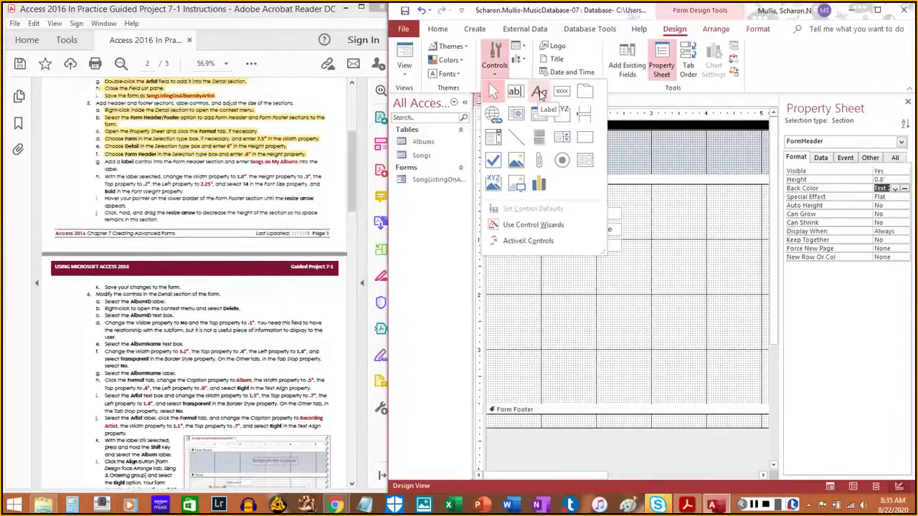
{"action": "left_click", "coordinate": [539, 93]}
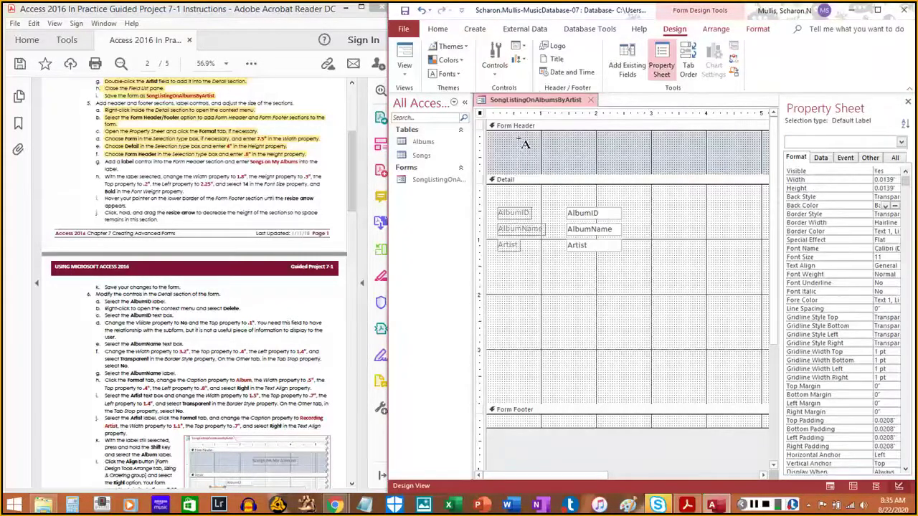
{"action": "left_click_drag", "start_coordinate": [519, 138], "coordinate": [617, 170]}
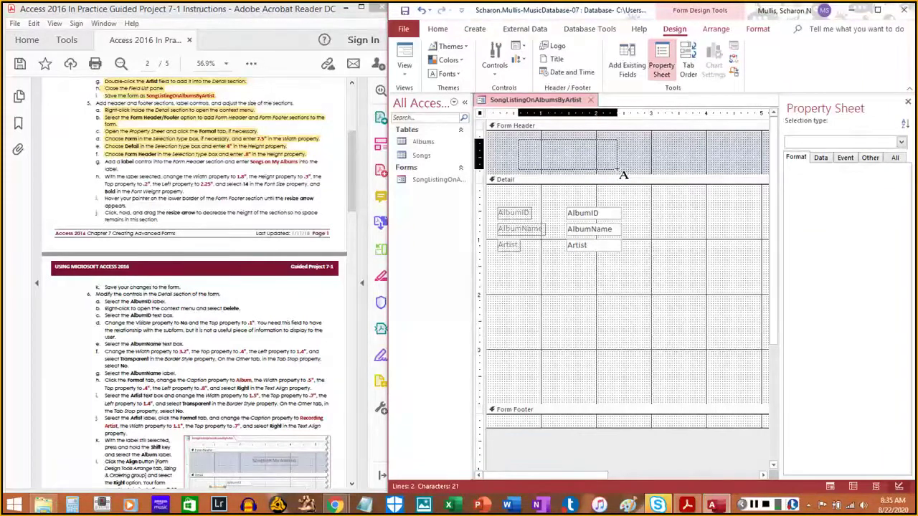
{"action": "left_click_drag", "start_coordinate": [617, 170], "coordinate": [617, 171]}
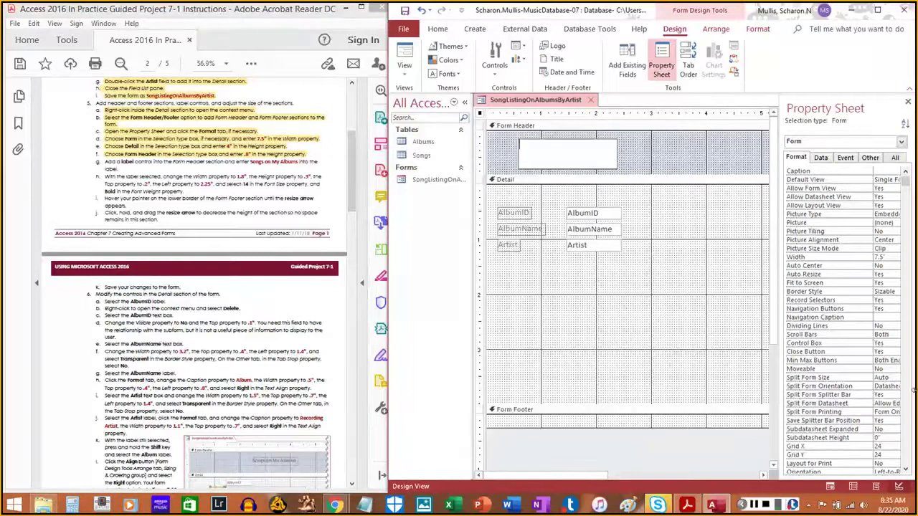
Enter Songs on My Albums in the Form Header label and highlight instruction 5g in the project PDF
{"action": "left_click", "coordinate": [752, 506]}
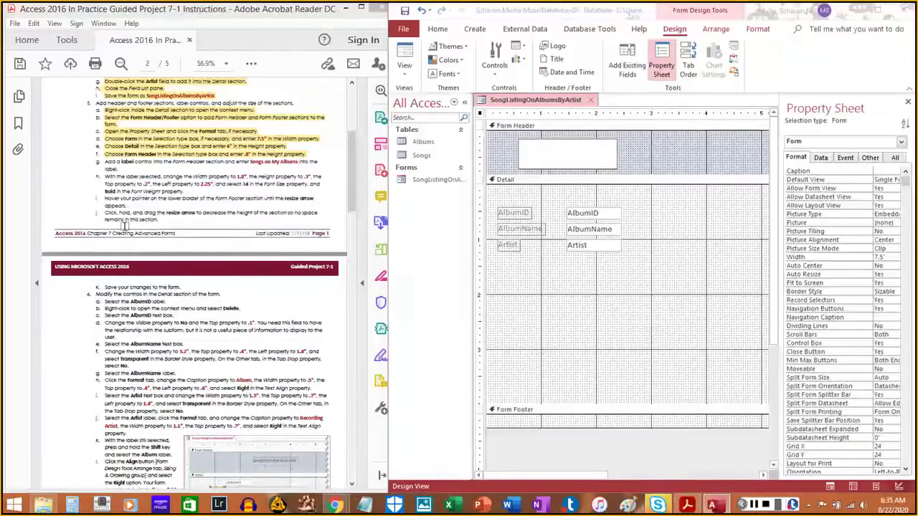
{"action": "left_click", "coordinate": [557, 151]}
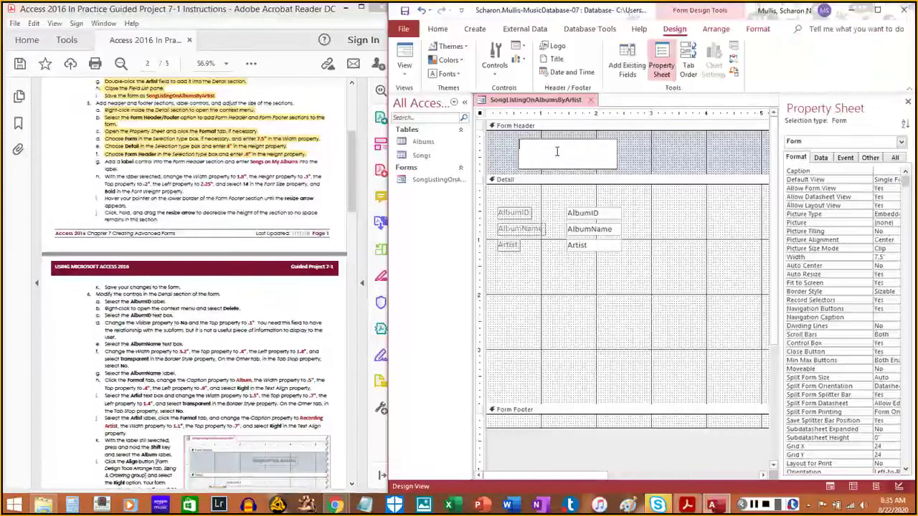
{"action": "type", "text": "Son"}
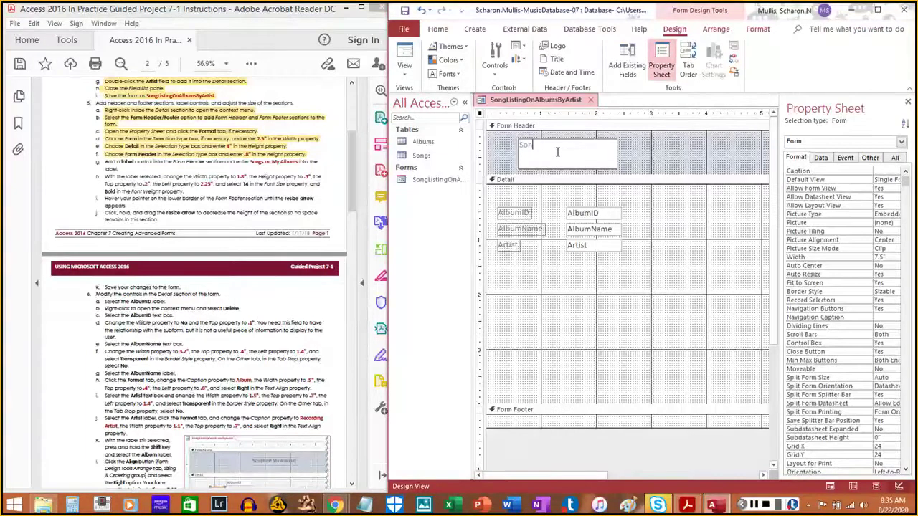
{"action": "type", "text": "gs on My"}
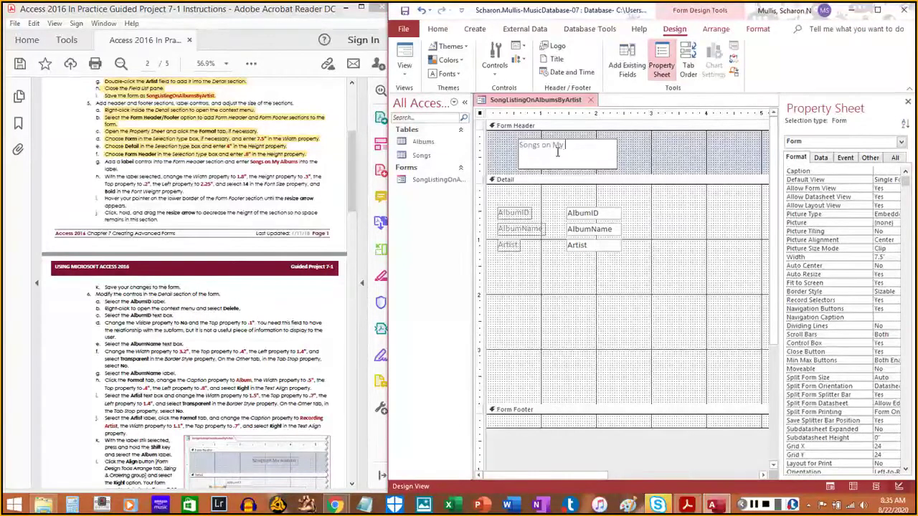
{"action": "type", "text": " Albums"}
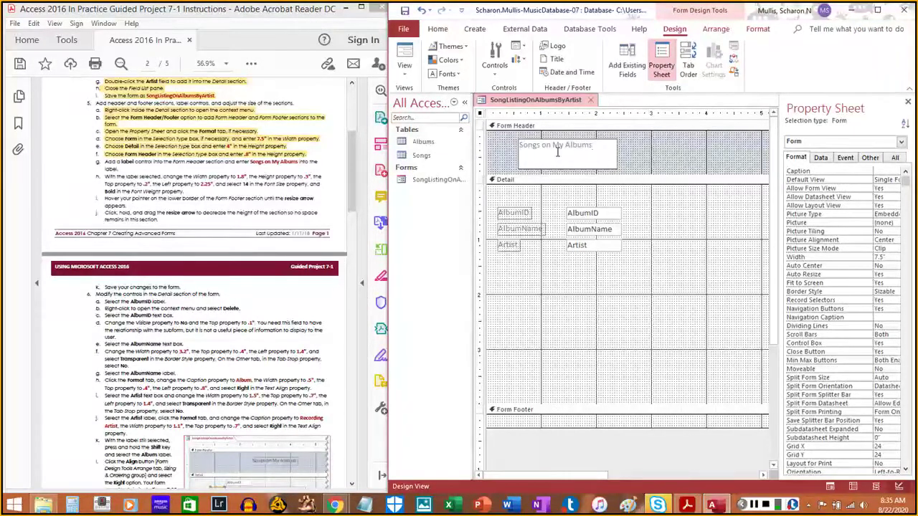
{"action": "left_click", "coordinate": [104, 161]}
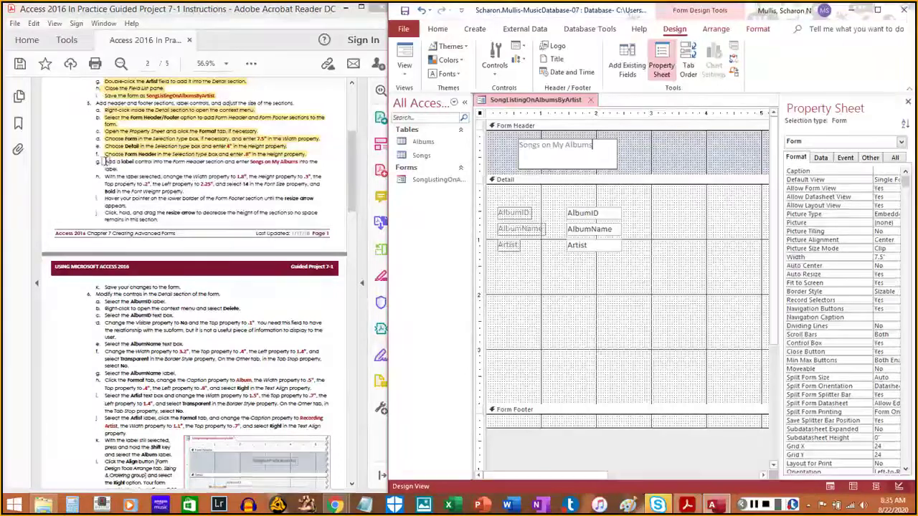
{"action": "left_click_drag", "start_coordinate": [104, 162], "coordinate": [117, 169]}
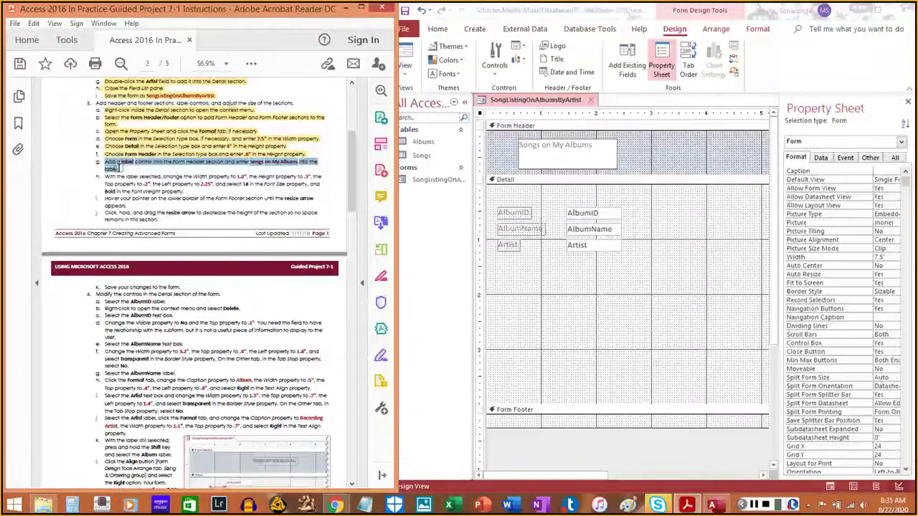
Set the Songs on My Albums label's Width property to 1.8" and its Height property to .3"
{"action": "left_click", "coordinate": [615, 161]}
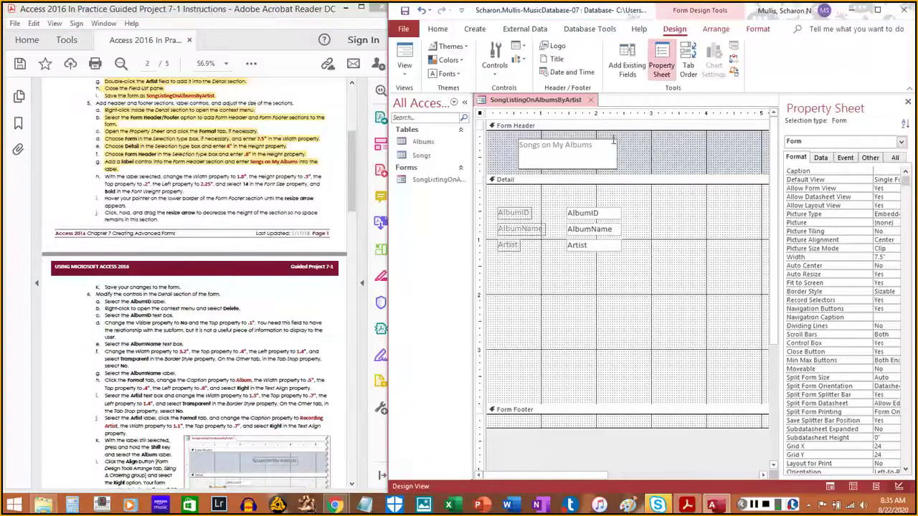
{"action": "left_click", "coordinate": [647, 150]}
{"action": "left_click", "coordinate": [604, 147]}
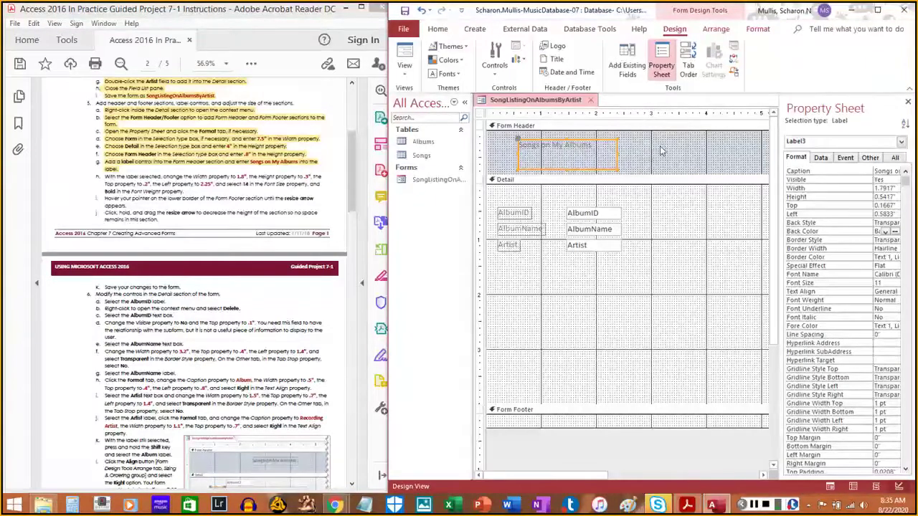
{"action": "left_click", "coordinate": [814, 143]}
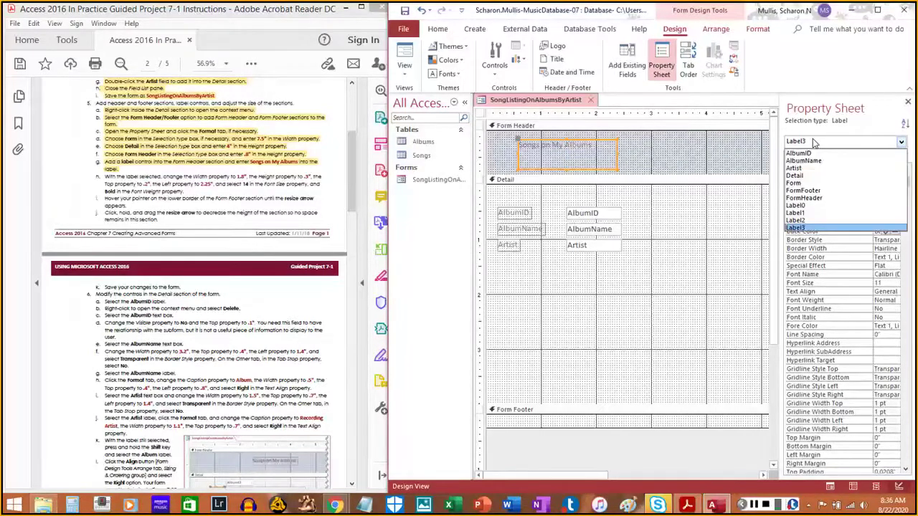
{"action": "left_click", "coordinate": [813, 142]}
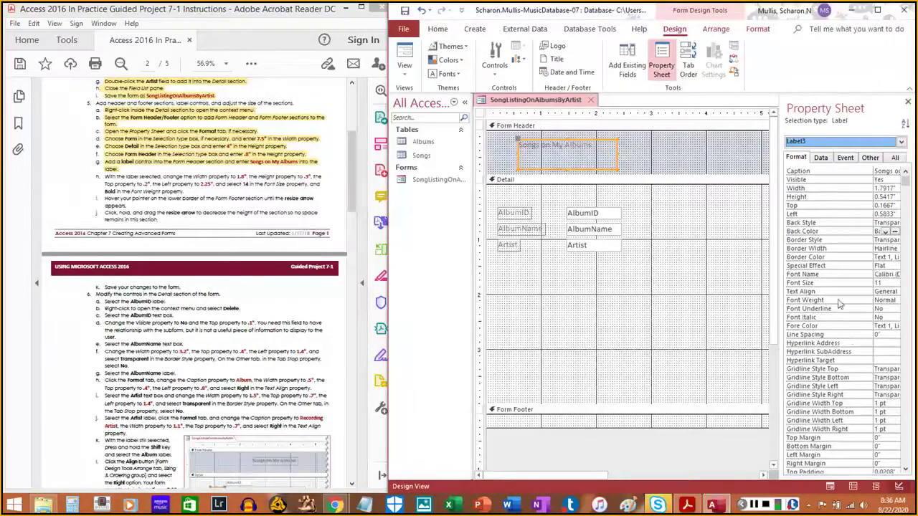
{"action": "left_click", "coordinate": [860, 188]}
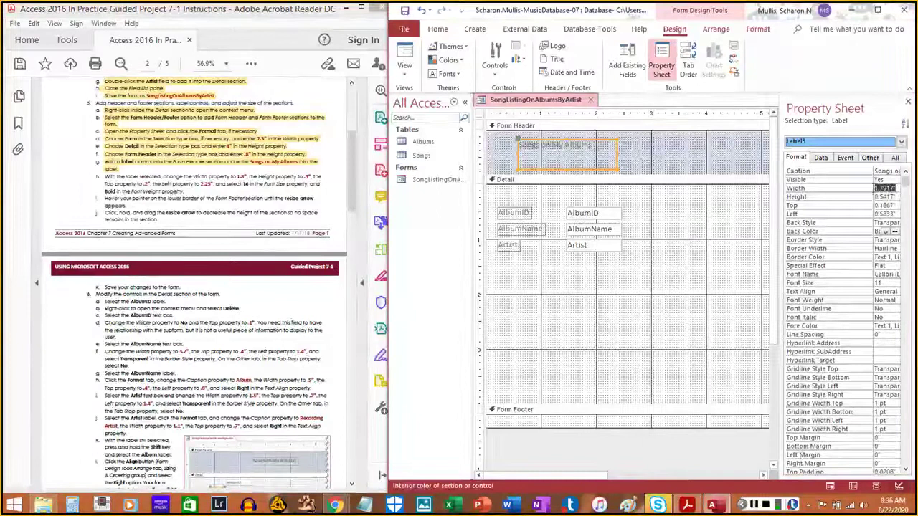
{"action": "type", "text": "1.8"}
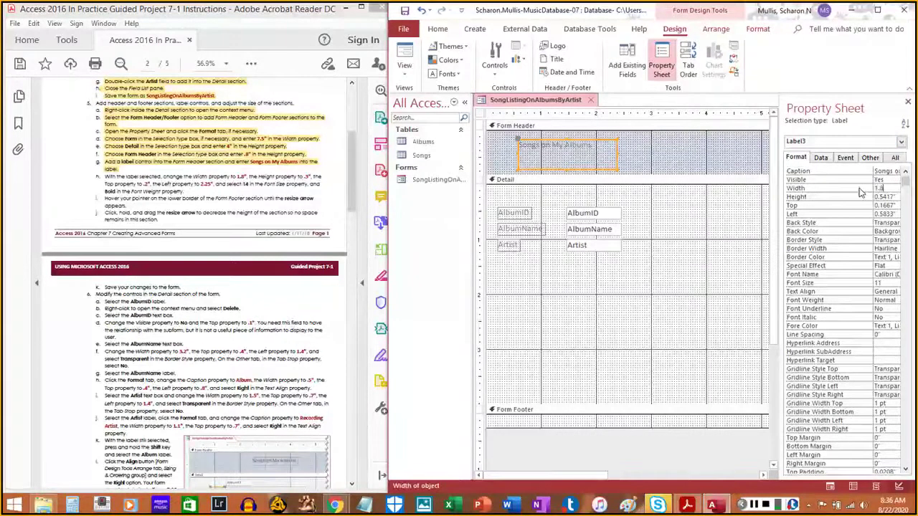
{"action": "key", "text": "Return"}
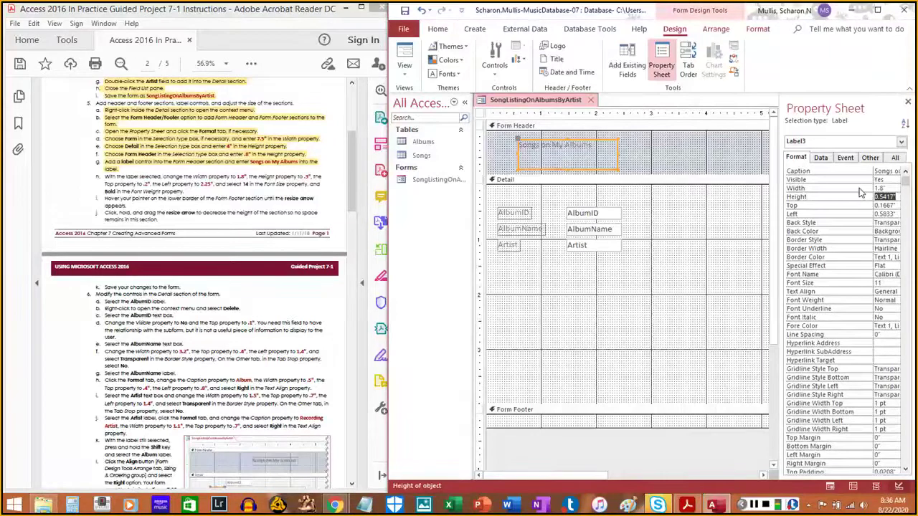
{"action": "type", "text": ".3"}
{"action": "key", "text": "Return"}
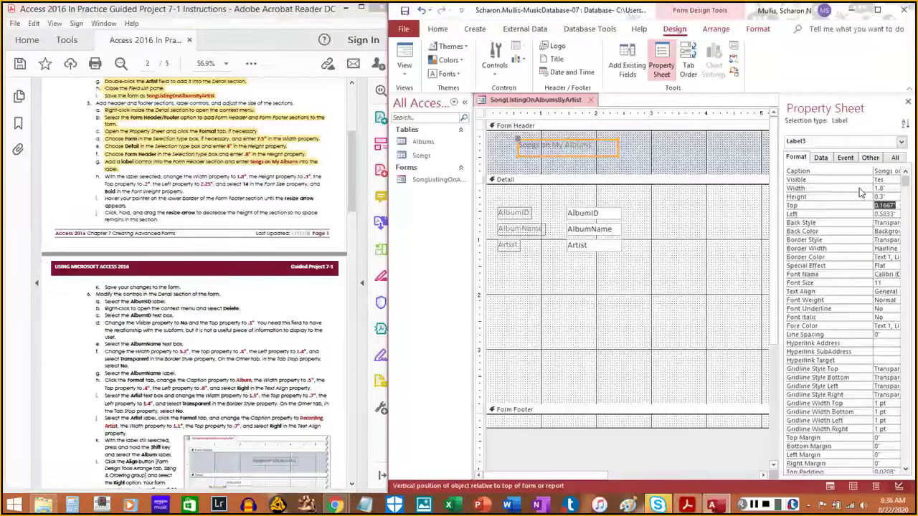
Position the header label by setting its Top property to .2" and its Left property to 2.25"
{"action": "key", "text": "BackSpace"}
{"action": "type", "text": ".2"}
{"action": "key", "text": "Return"}
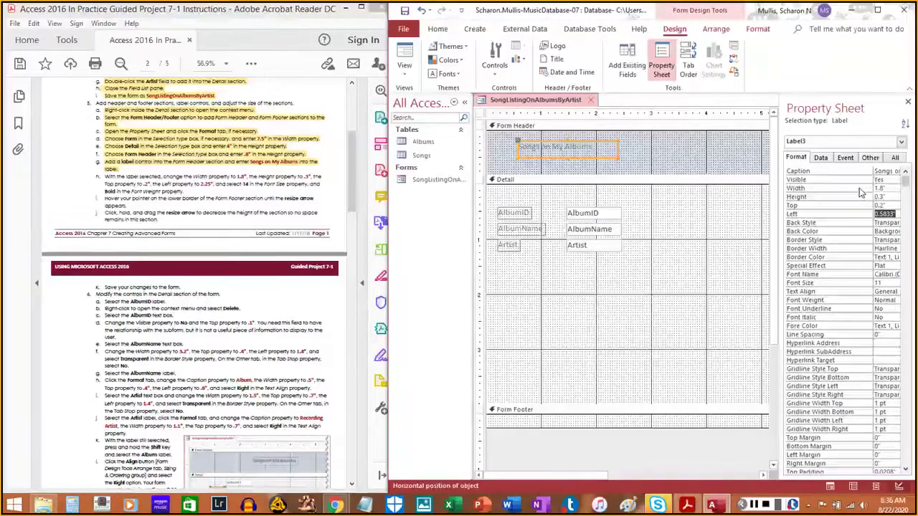
{"action": "type", "text": "2.25"}
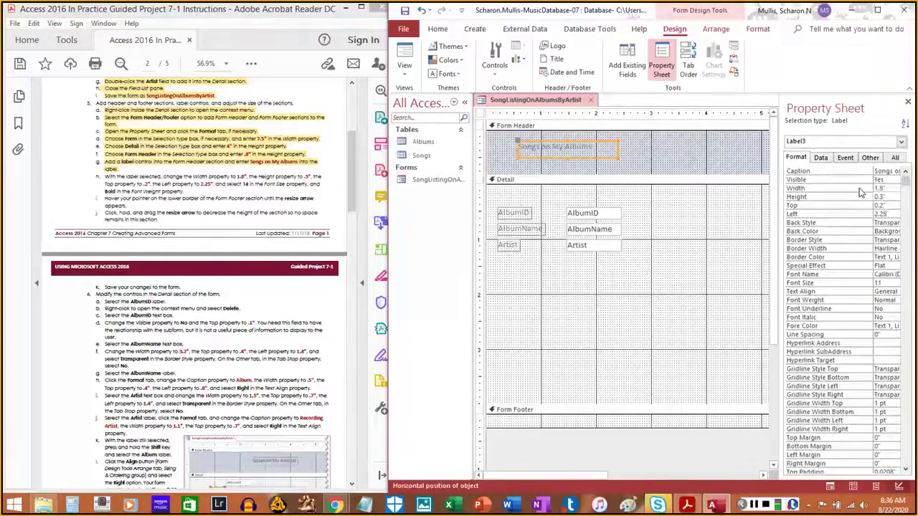
{"action": "key", "text": "Return"}
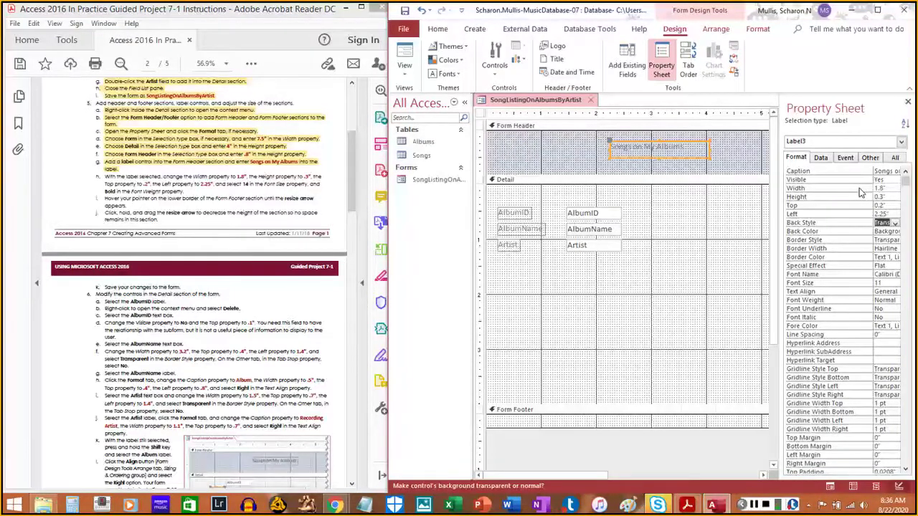
Set the header label's Font Size property to 14 and its Font Weight property to Bold
{"action": "key", "text": "Return"}
{"action": "key", "text": "Return"}
{"action": "key", "text": "Return"}
{"action": "key", "text": "Return"}
{"action": "key", "text": "Return"}
{"action": "key", "text": "Return"}
{"action": "key", "text": "Return"}
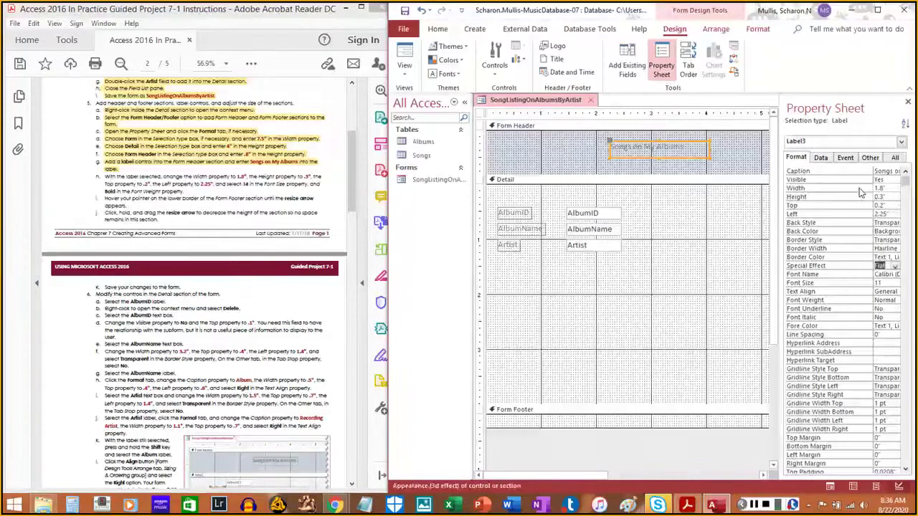
{"action": "type", "text": "14"}
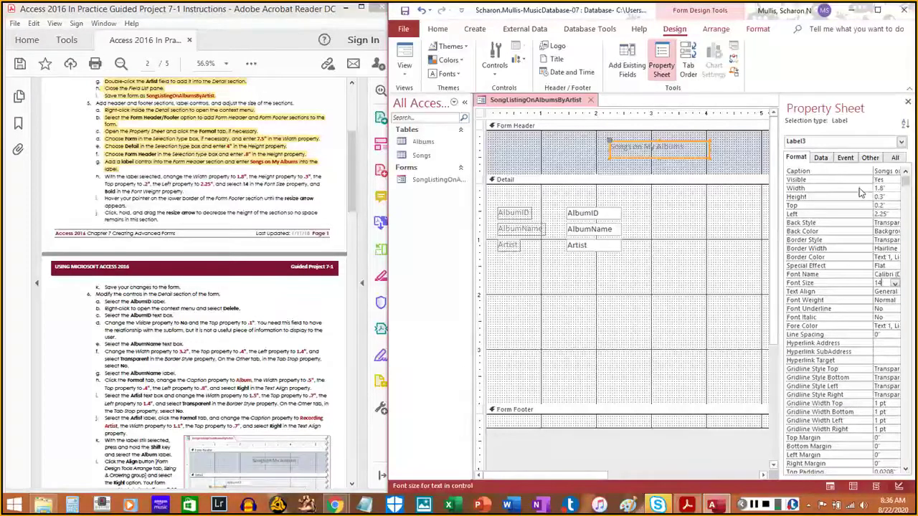
{"action": "key", "text": "Return"}
{"action": "key", "text": "Return"}
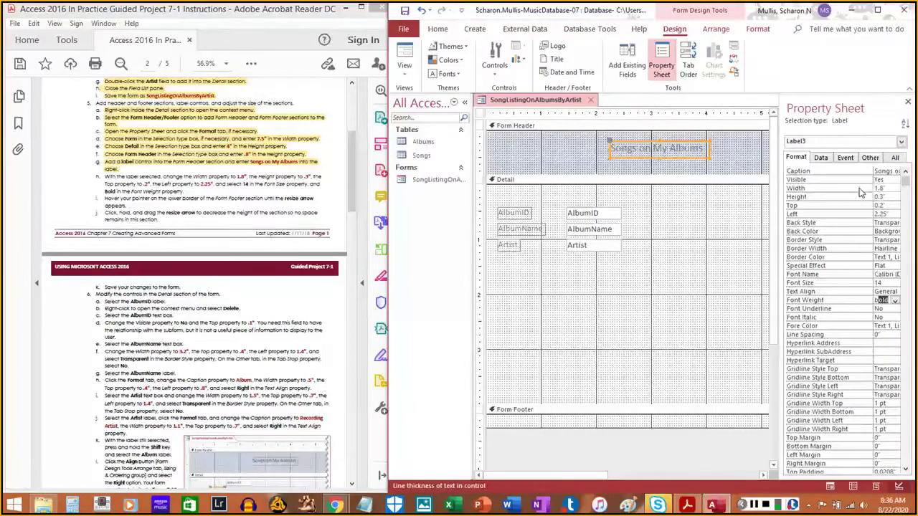
{"action": "key", "text": "Return"}
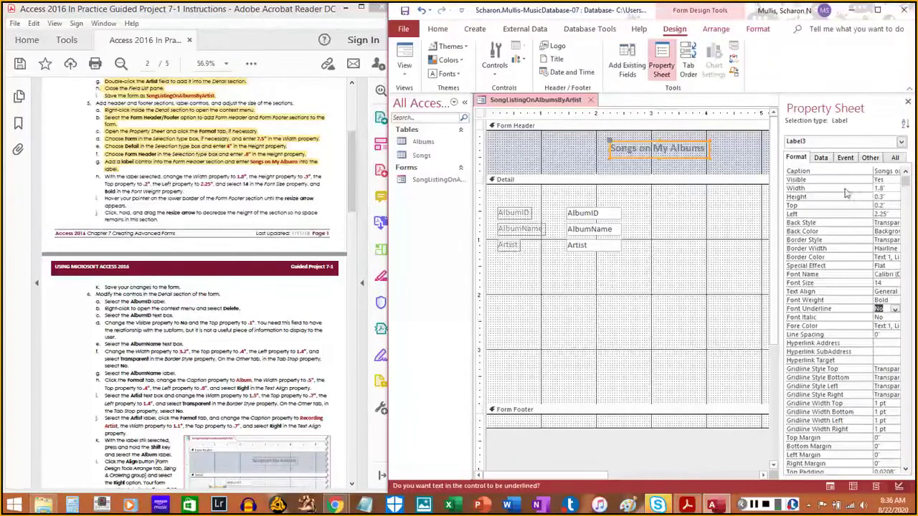
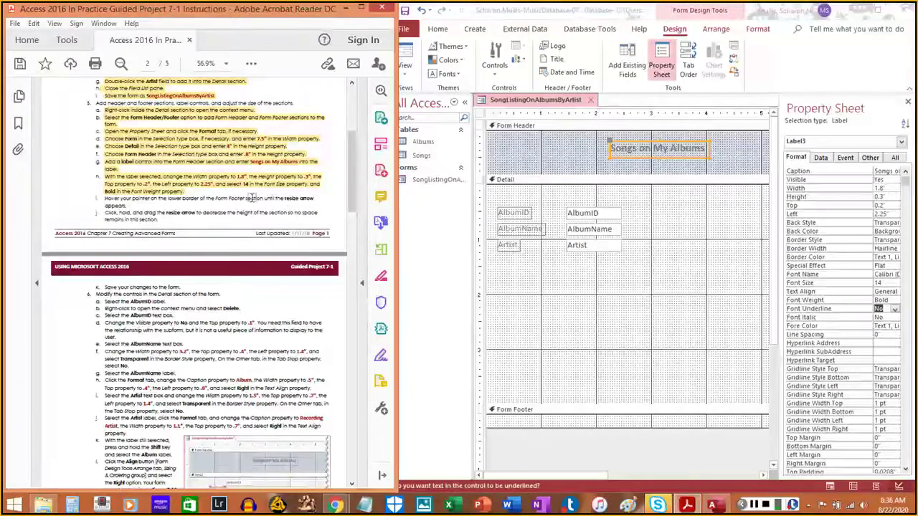
Shrink the Form Footer section to a height of 0" so no space remains in it
{"action": "left_click", "coordinate": [602, 424]}
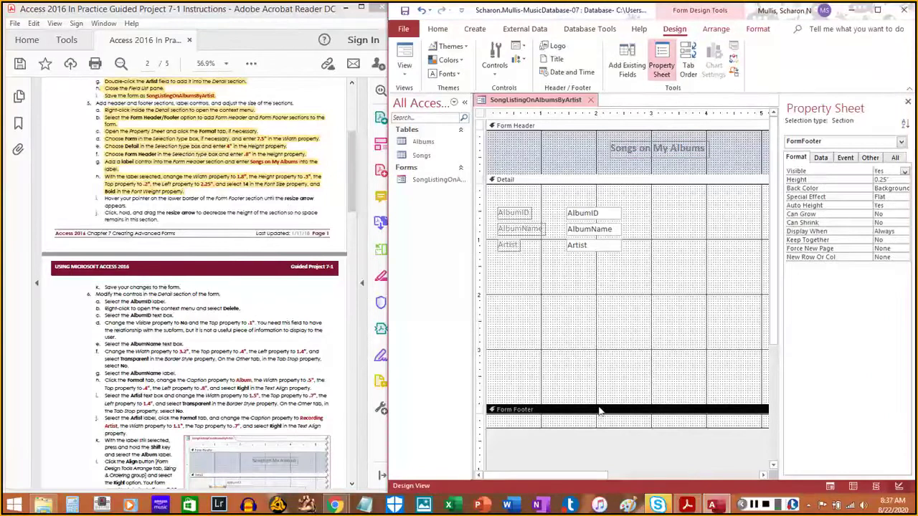
{"action": "left_click", "coordinate": [753, 507]}
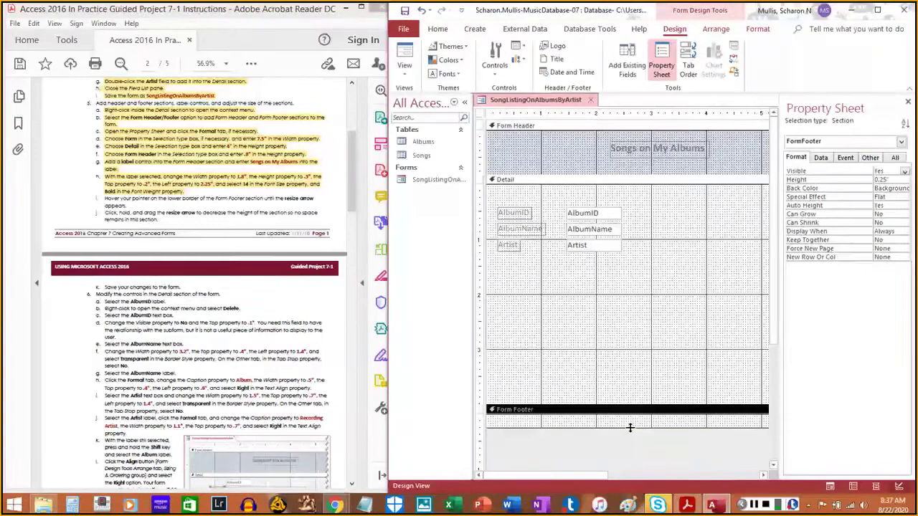
{"action": "left_click_drag", "start_coordinate": [629, 428], "coordinate": [630, 427]}
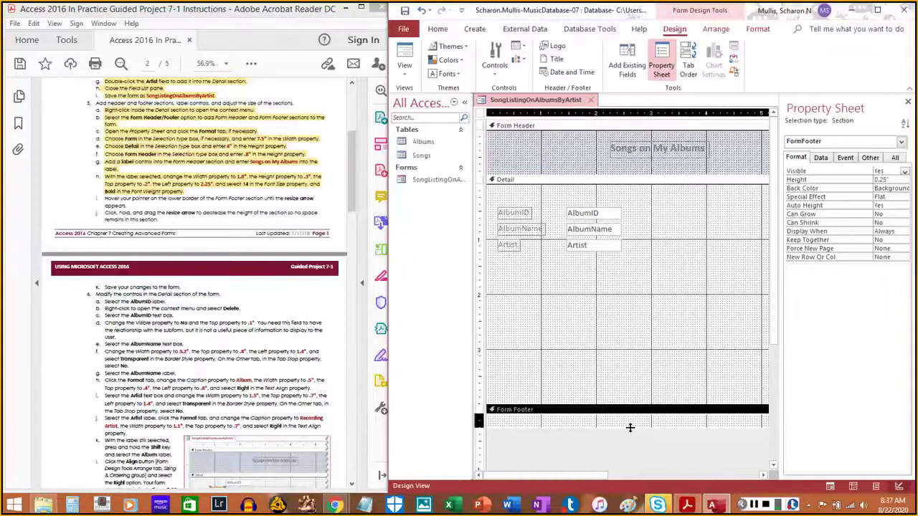
{"action": "left_click_drag", "start_coordinate": [630, 428], "coordinate": [632, 406]}
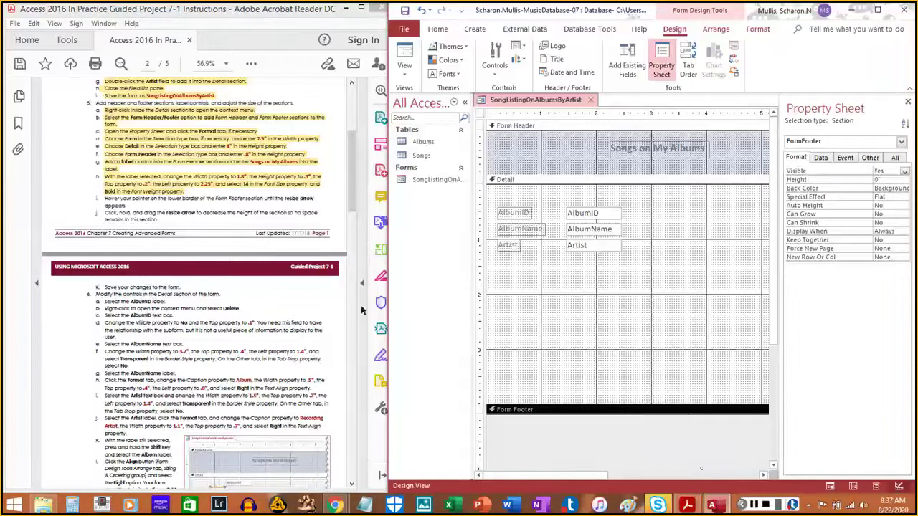
Highlight instructions 5i and 5j about resizing the Form Footer section in the project PDF
{"action": "left_click_drag", "start_coordinate": [104, 198], "coordinate": [165, 220]}
{"action": "left_click", "coordinate": [127, 203]}
{"action": "triple_click", "coordinate": [164, 220]}
{"action": "left_click", "coordinate": [202, 227]}
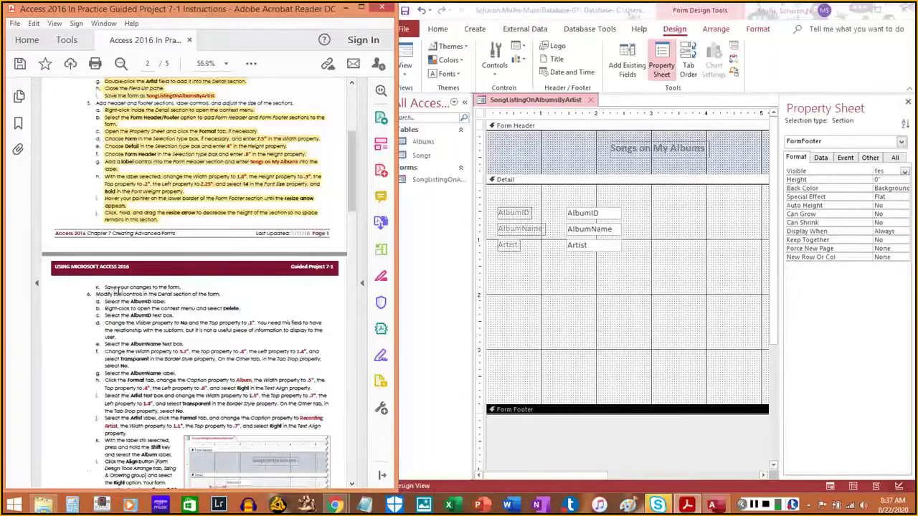
Save the changes to the SongListingOnAlbumsByArtist form and highlight instruction 5k in the project PDF
{"action": "scroll", "coordinate": [115, 291], "scroll_direction": "down", "scroll_amount": 3}
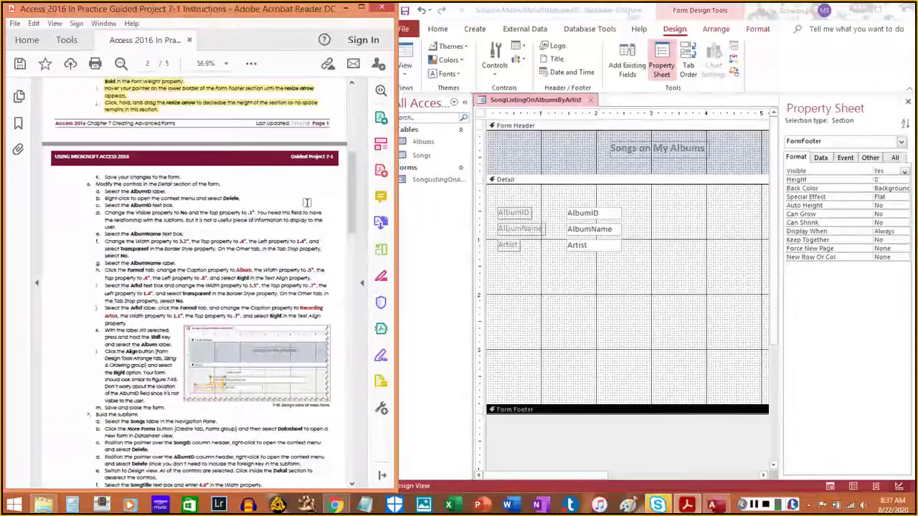
{"action": "right_click", "coordinate": [520, 105]}
{"action": "left_click", "coordinate": [533, 107]}
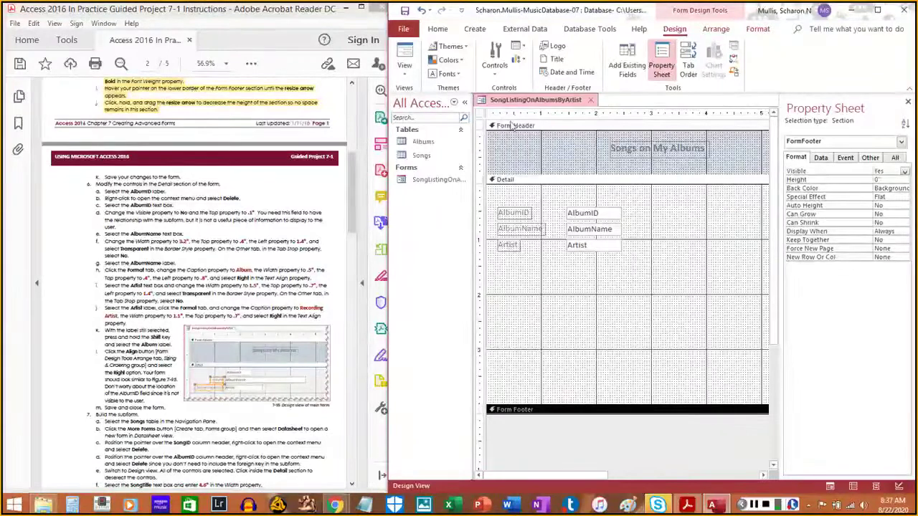
{"action": "key", "text": "alt+Tab"}
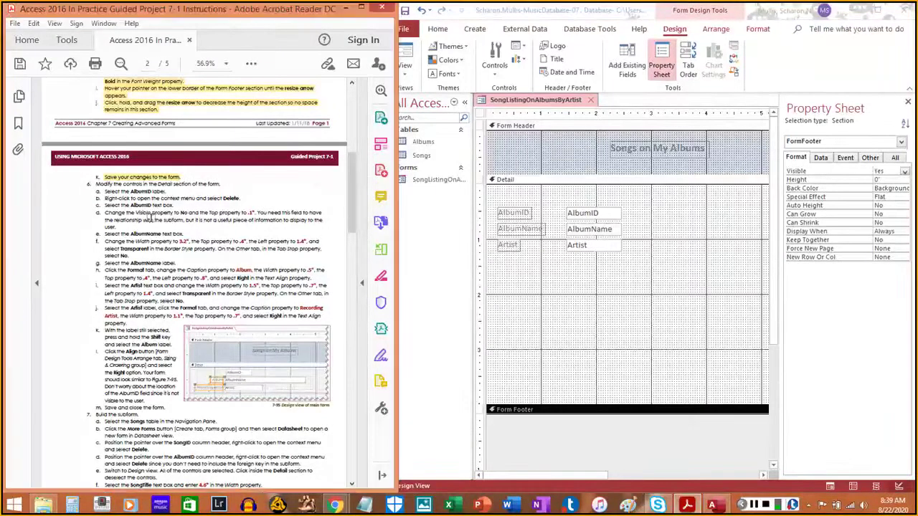
Delete the AlbumID label from the Detail section and highlight instructions 6a and 6b in the project PDF
{"action": "scroll", "coordinate": [151, 218], "scroll_direction": "down", "scroll_amount": 2}
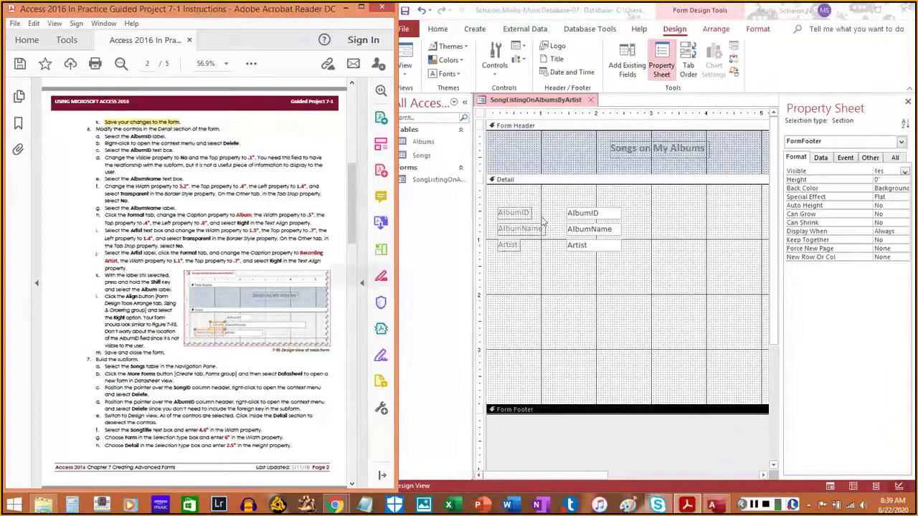
{"action": "left_click", "coordinate": [513, 209]}
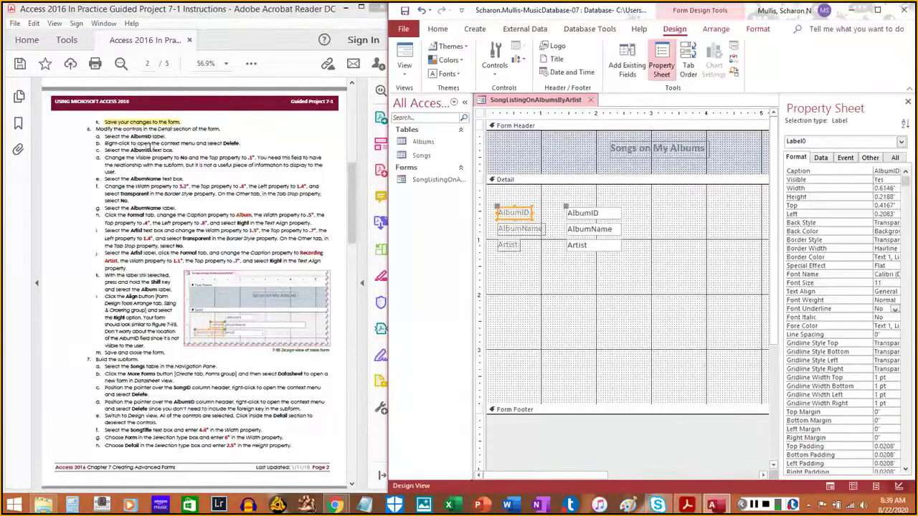
{"action": "right_click", "coordinate": [511, 208]}
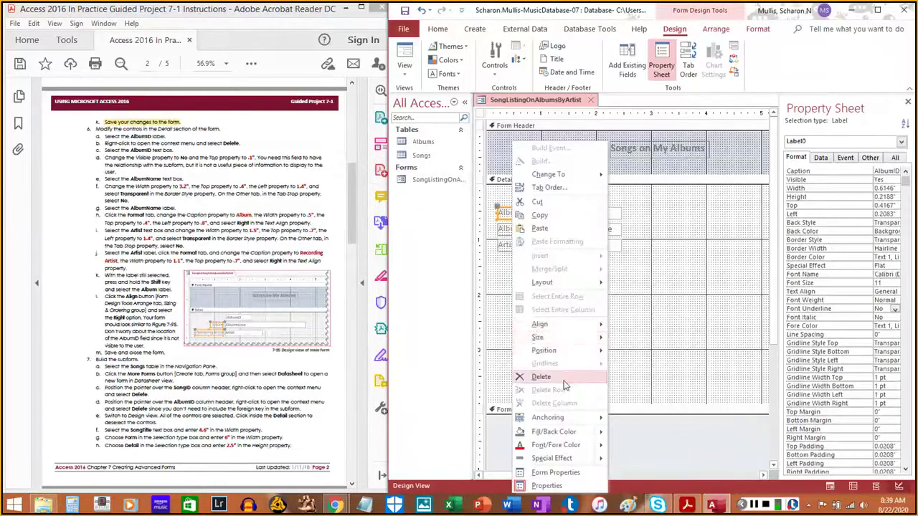
{"action": "left_click", "coordinate": [541, 377]}
{"action": "left_click_drag", "start_coordinate": [104, 136], "coordinate": [240, 143]}
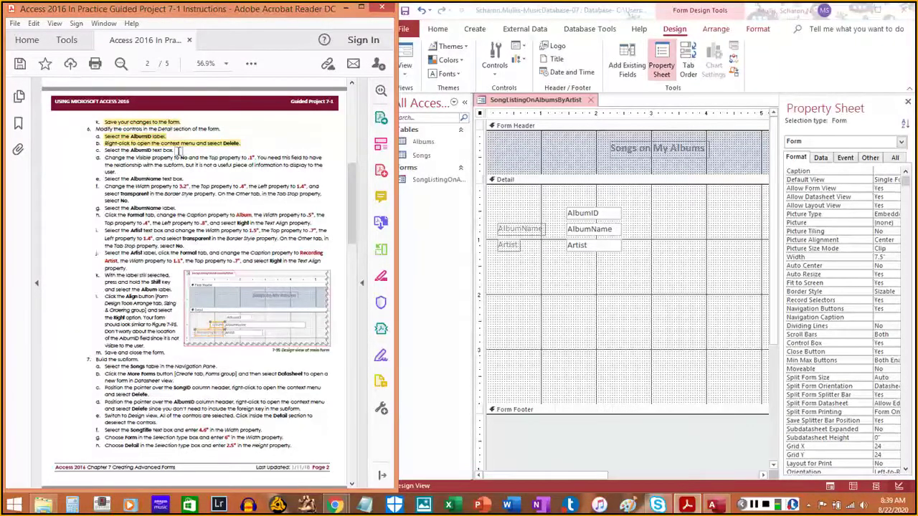
Highlight instruction 6c in the project PDF and set the AlbumID text box's Visible property to No
{"action": "left_click", "coordinate": [597, 213]}
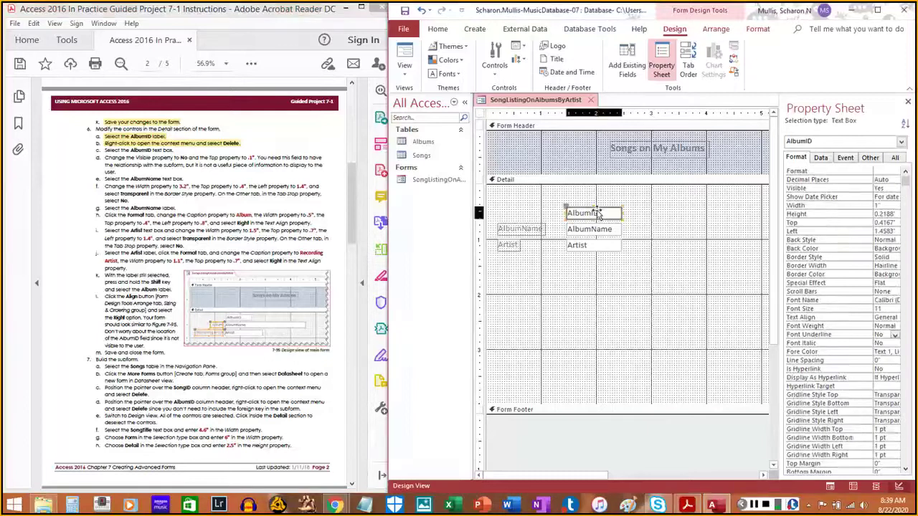
{"action": "left_click_drag", "start_coordinate": [105, 151], "coordinate": [177, 151]}
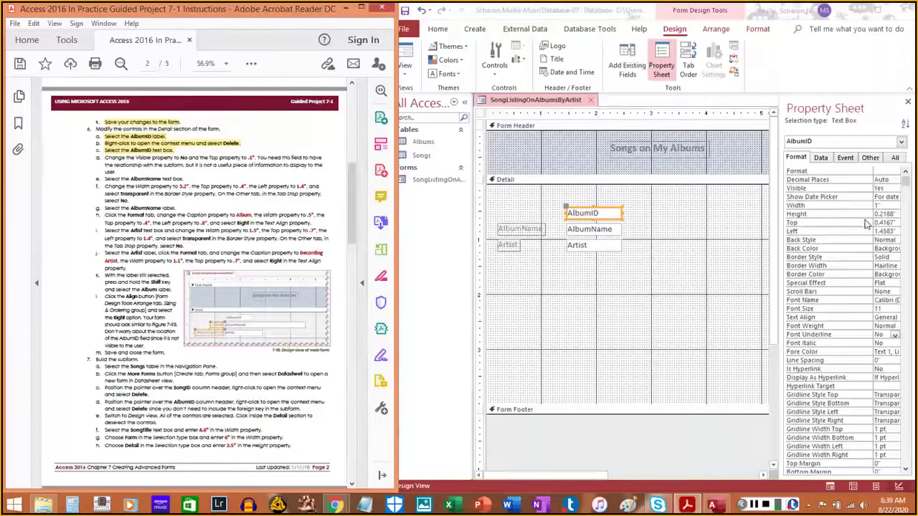
{"action": "left_click", "coordinate": [883, 189]}
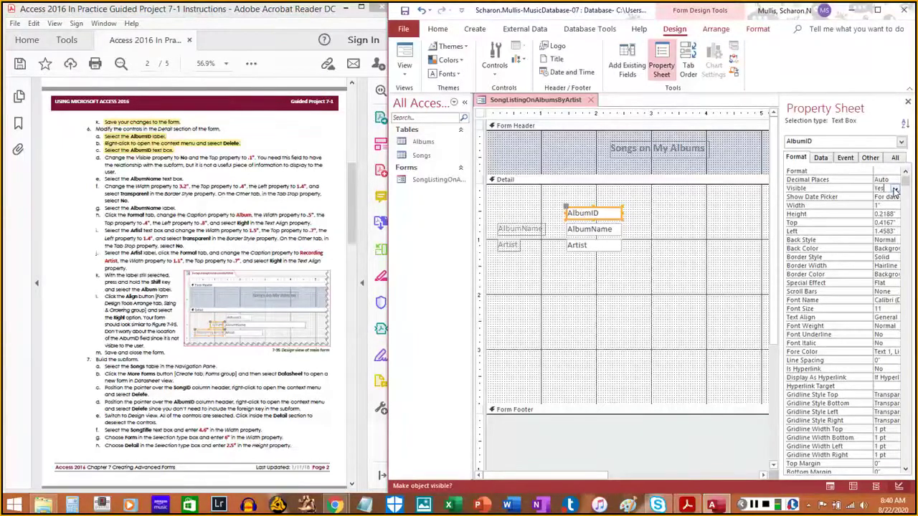
{"action": "left_click", "coordinate": [895, 189]}
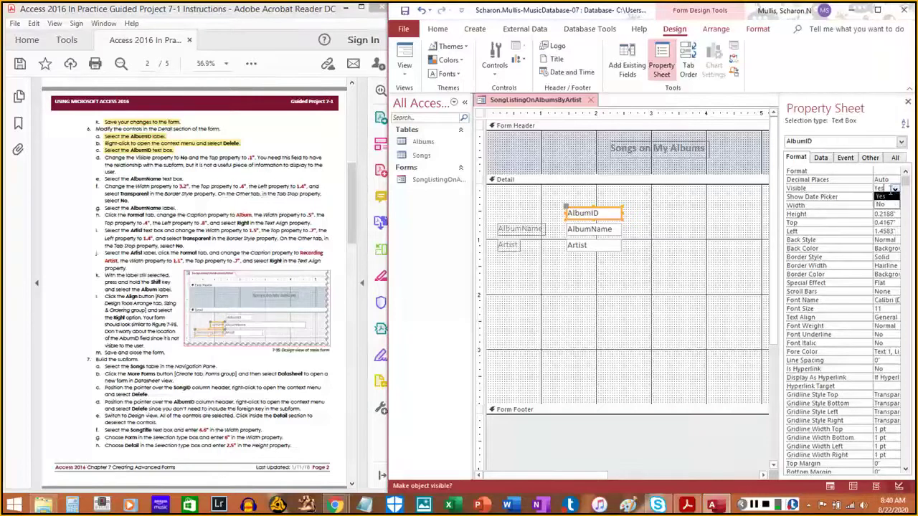
{"action": "left_click", "coordinate": [889, 206]}
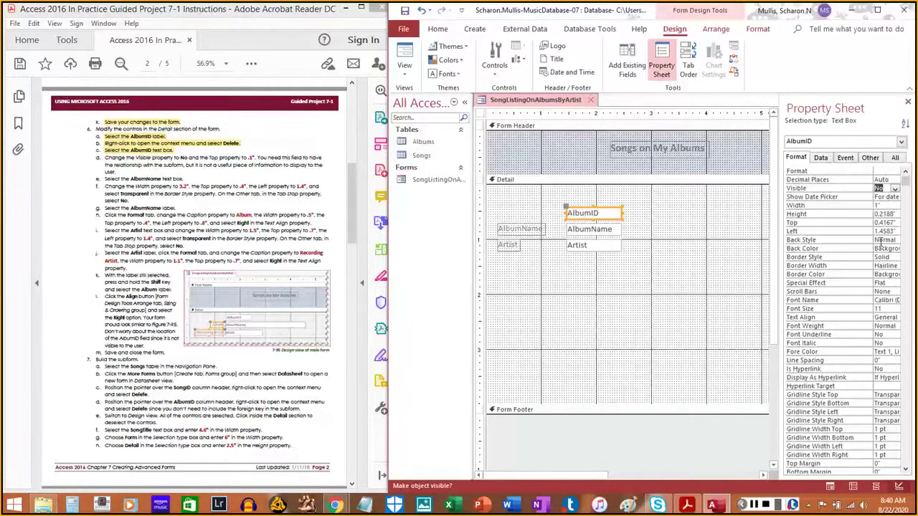
Set the AlbumID text box's Top property to 0.1" and highlight instruction 6d in the project PDF
{"action": "key", "text": "Down"}
{"action": "key", "text": "Down"}
{"action": "key", "text": "Down"}
{"action": "key", "text": "Down"}
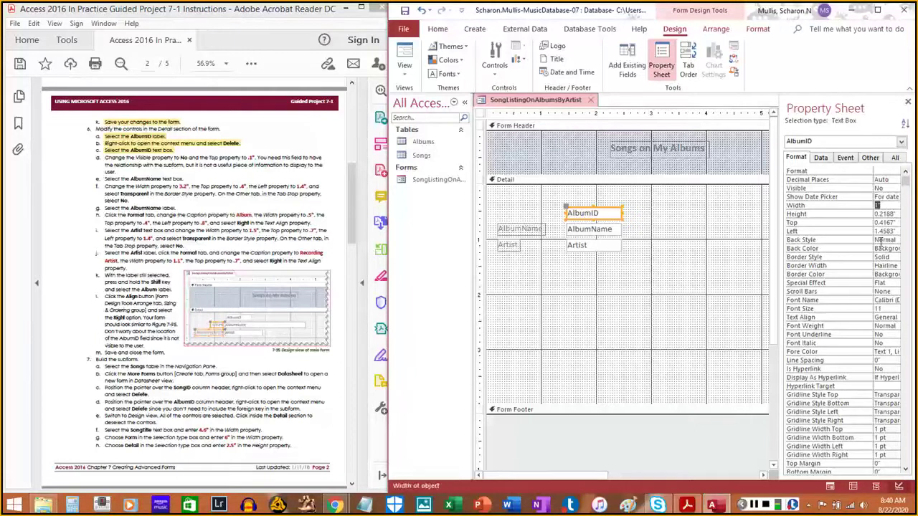
{"action": "key", "text": "BackSpace"}
{"action": "type", "text": ".1"}
{"action": "key", "text": "Return"}
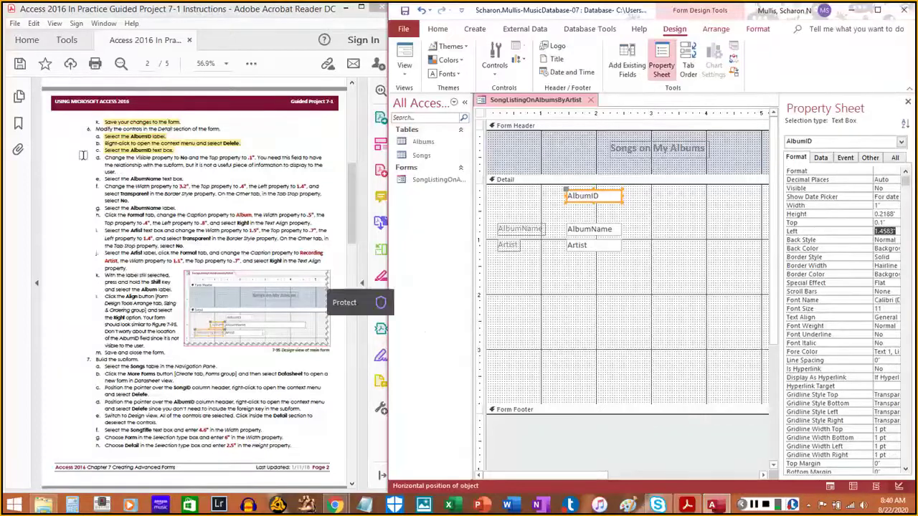
{"action": "left_click_drag", "start_coordinate": [104, 157], "coordinate": [116, 165]}
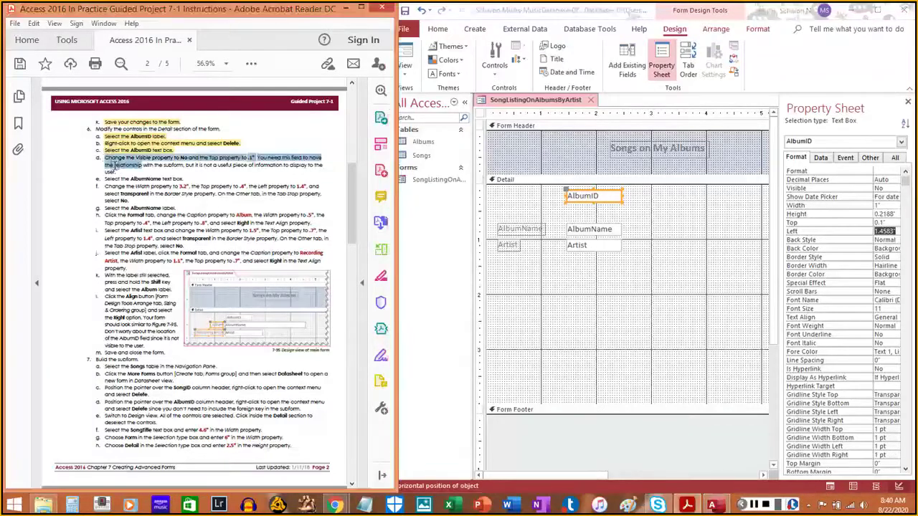
{"action": "left_click", "coordinate": [118, 176]}
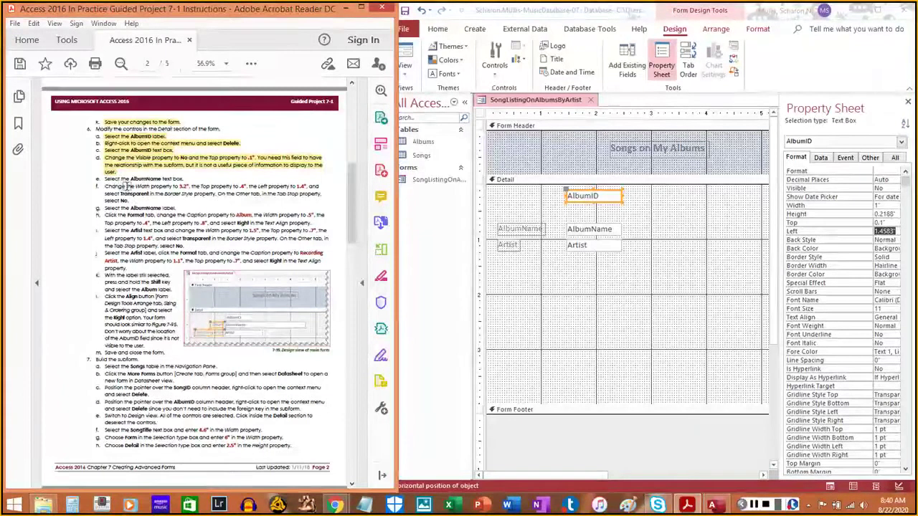
Give the AlbumName text box a width of 3.2", Top of 0.4", Left of 1.4" and a Transparent border style
{"action": "left_click", "coordinate": [601, 228]}
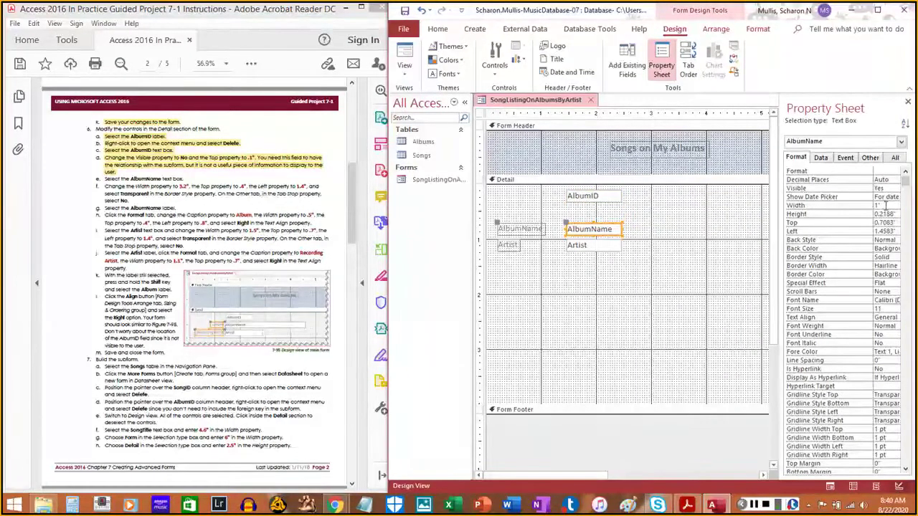
{"action": "left_click", "coordinate": [854, 206]}
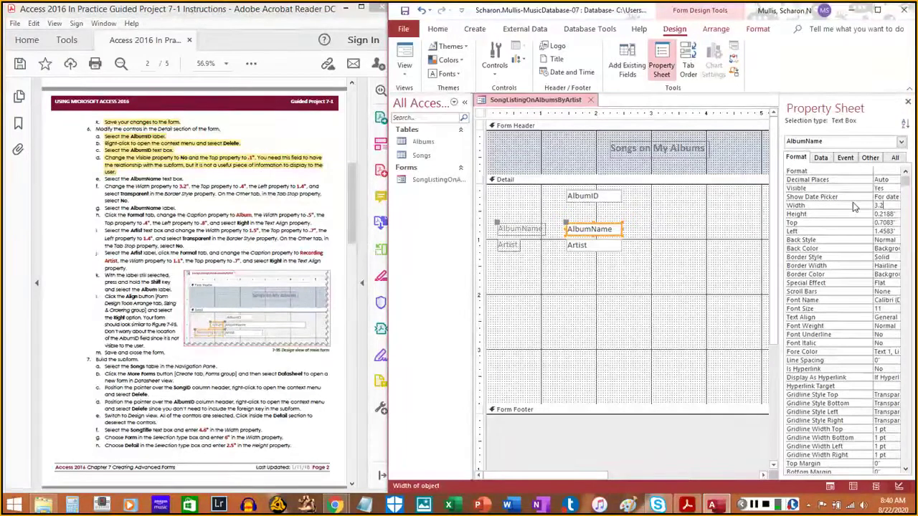
{"action": "key", "text": "Tab"}
{"action": "key", "text": "Tab"}
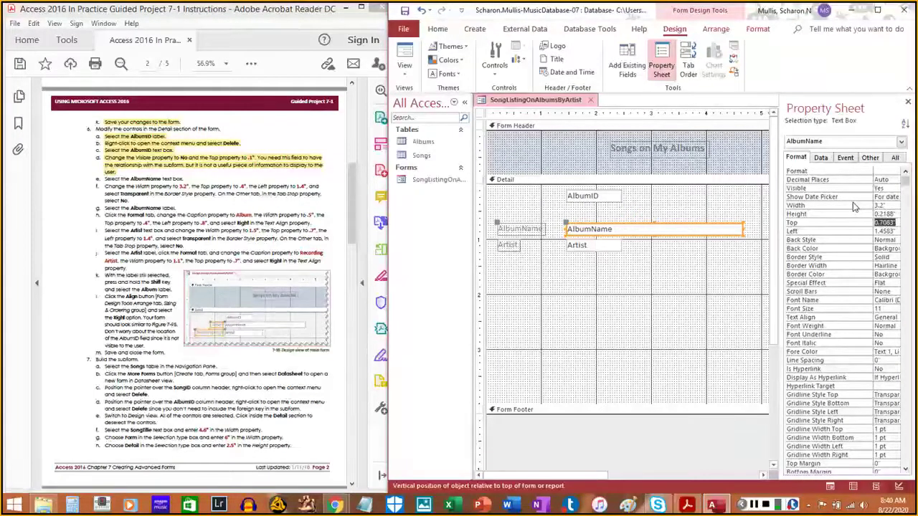
{"action": "type", "text": ".4"}
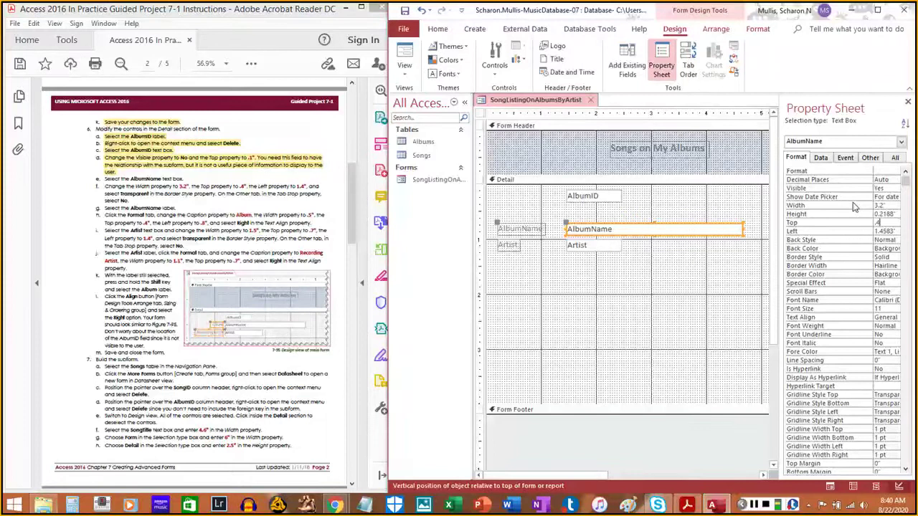
{"action": "key", "text": "Tab"}
{"action": "type", "text": "1.4"}
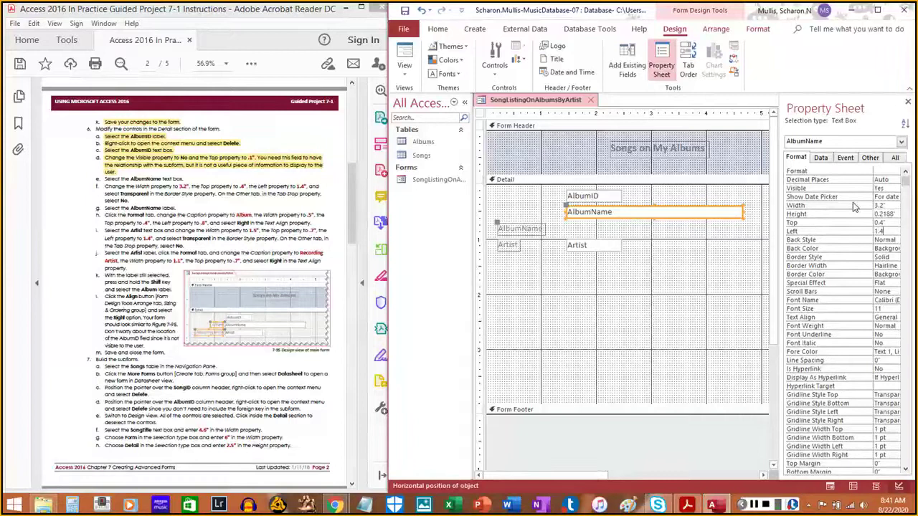
{"action": "key", "text": "Return"}
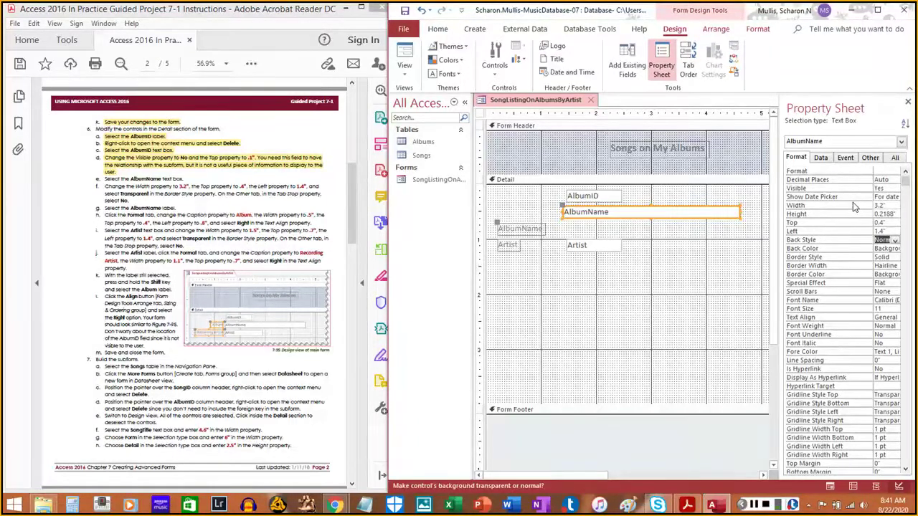
{"action": "key", "text": "Return"}
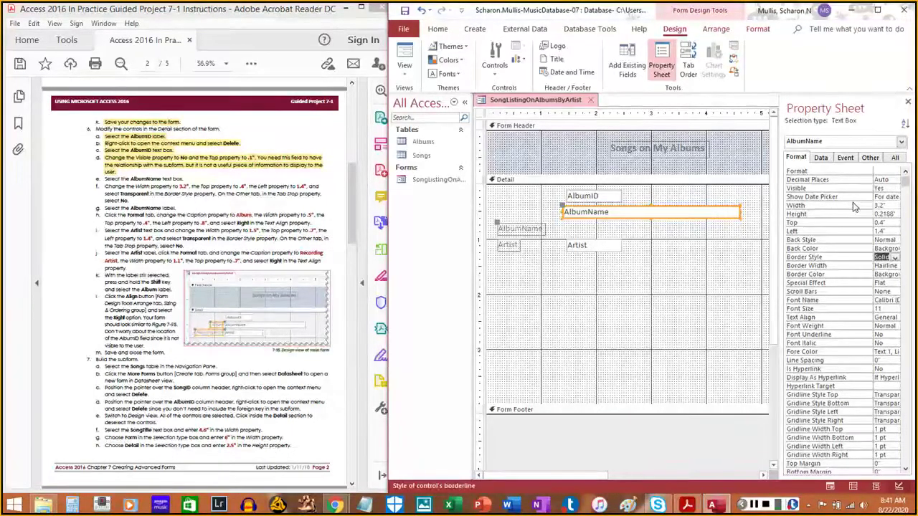
{"action": "type", "text": "t"}
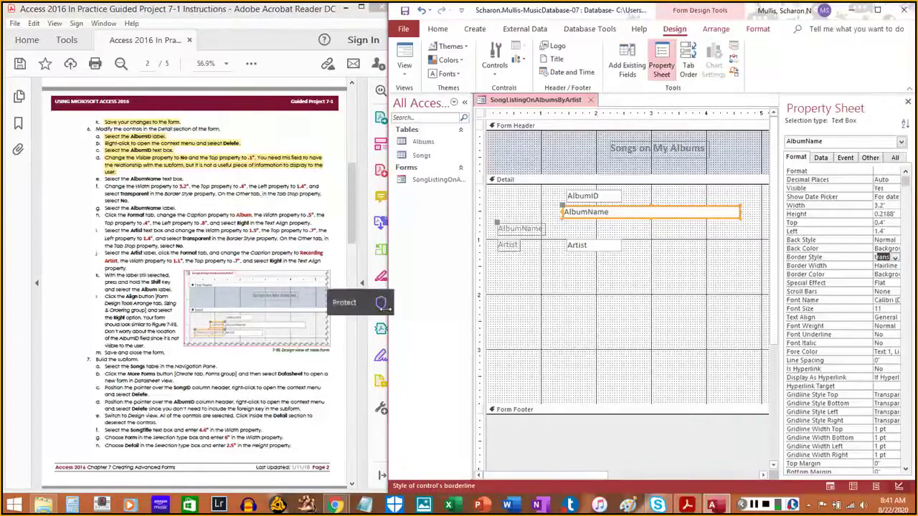
{"action": "left_click_drag", "start_coordinate": [387, 305], "coordinate": [378, 307]}
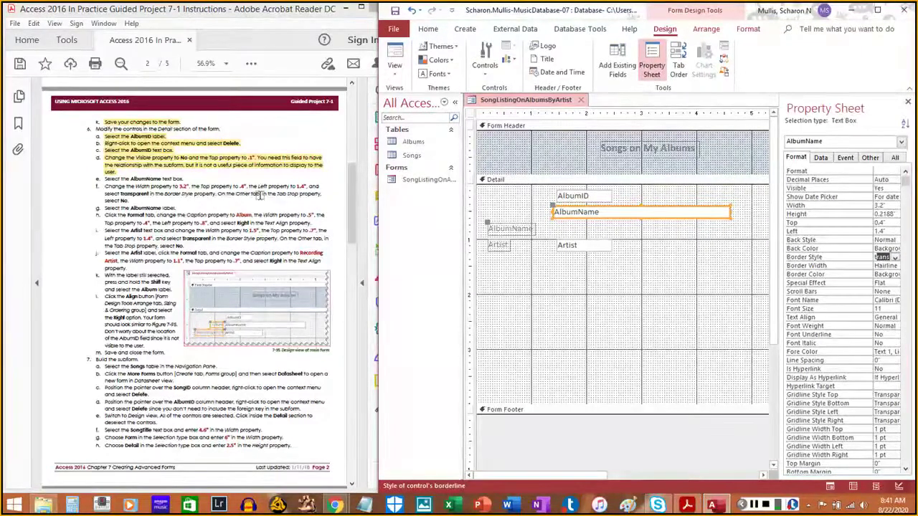
Set the AlbumName text box's Tab Stop property to No and highlight instructions 6e and 6f in the project PDF
{"action": "left_click", "coordinate": [869, 157]}
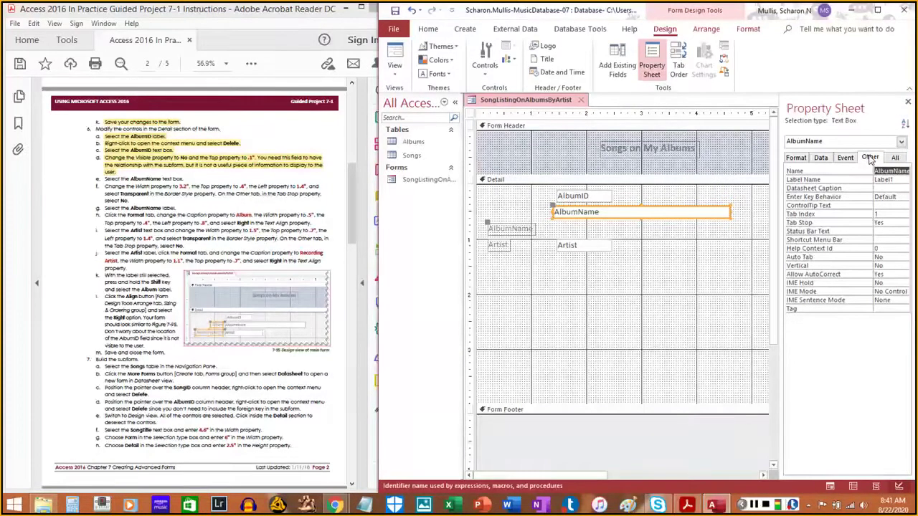
{"action": "left_click", "coordinate": [891, 223]}
{"action": "left_click", "coordinate": [904, 224]}
{"action": "left_click", "coordinate": [895, 241]}
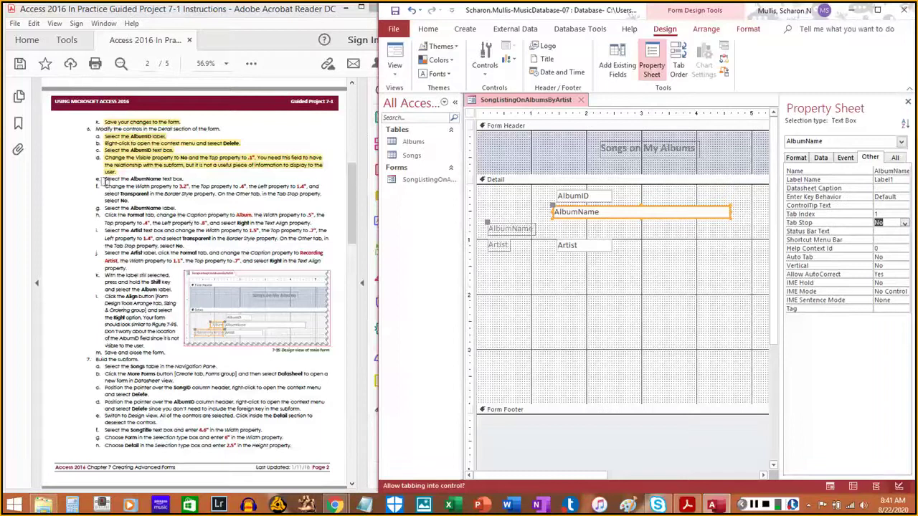
{"action": "left_click_drag", "start_coordinate": [105, 178], "coordinate": [183, 183]}
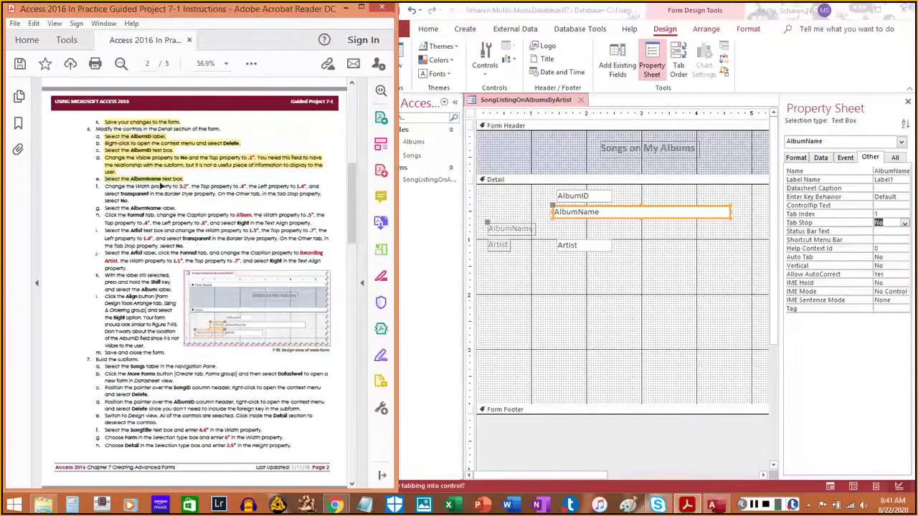
{"action": "left_click_drag", "start_coordinate": [103, 186], "coordinate": [131, 202]}
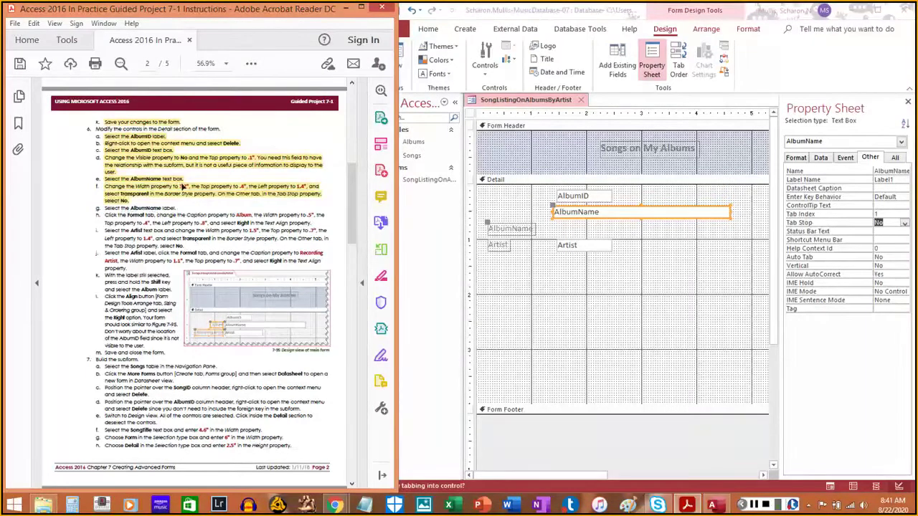
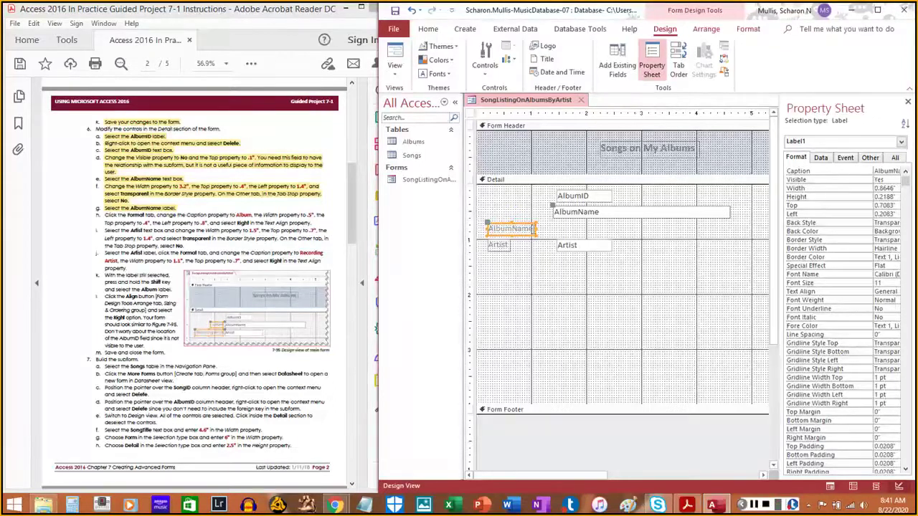
Change the AlbumName label's caption to Album
{"action": "left_click", "coordinate": [510, 228]}
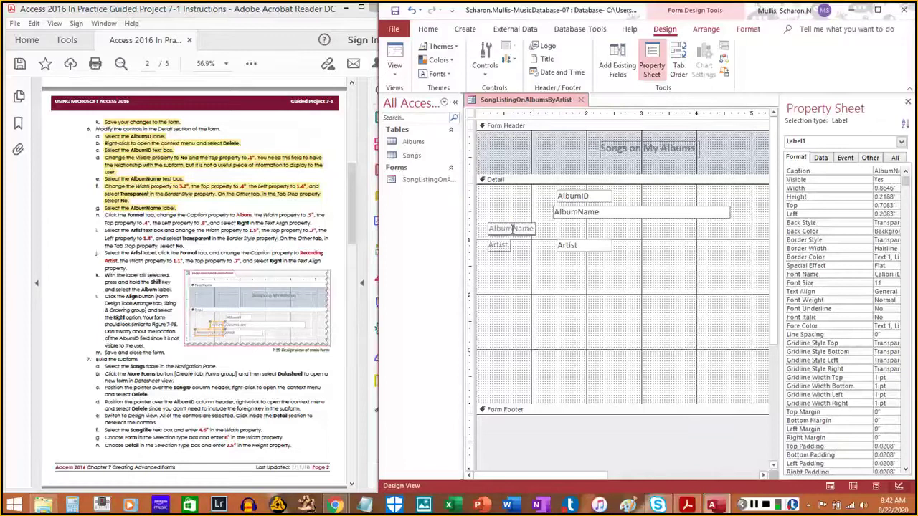
{"action": "left_click", "coordinate": [888, 170]}
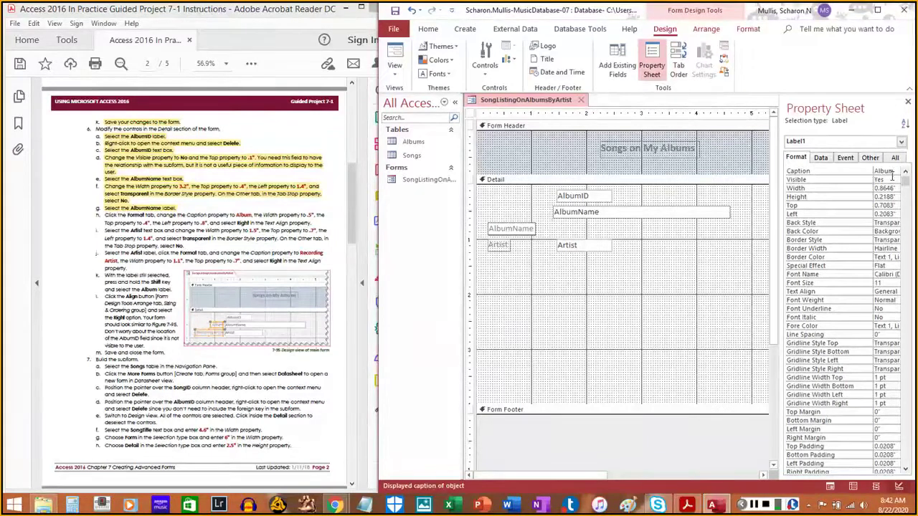
{"action": "key", "text": "Return"}
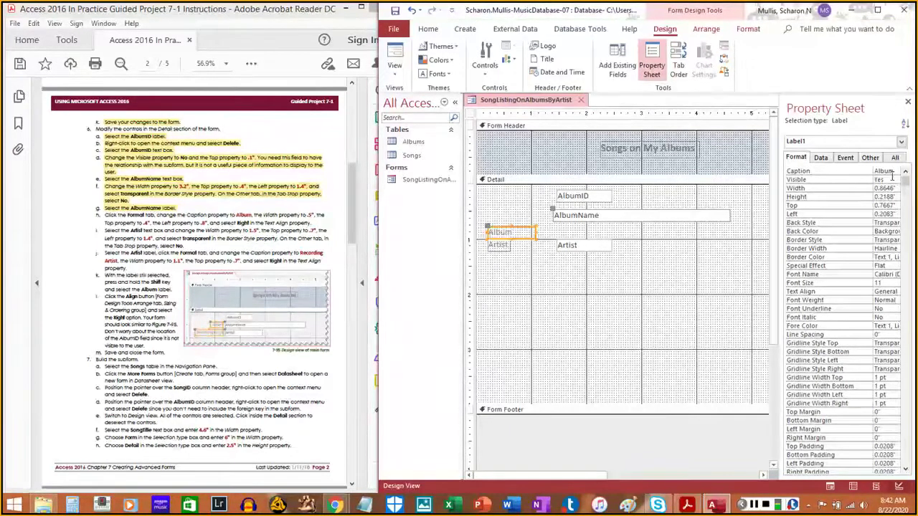
Nudge the Album label slightly upward in the Detail section
{"action": "key", "text": "Up"}
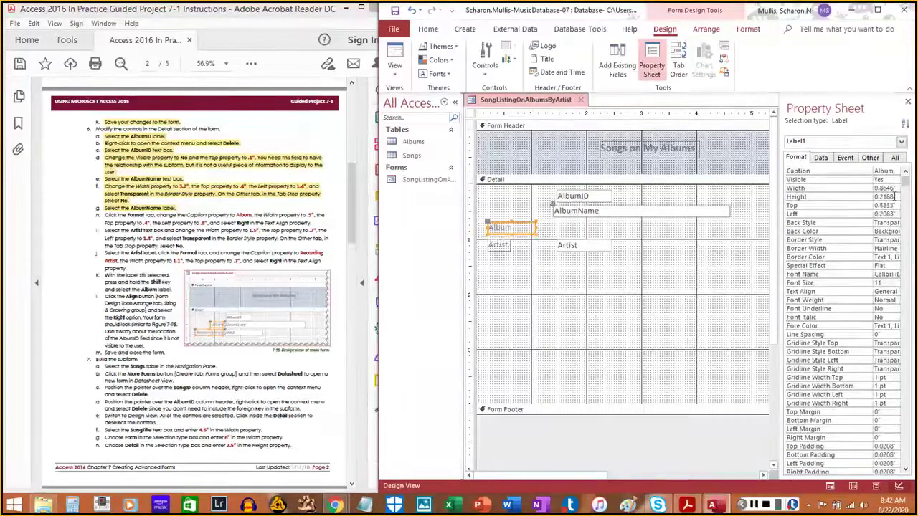
{"action": "key", "text": "Up"}
{"action": "key", "text": "Up"}
{"action": "key", "text": "Up"}
{"action": "key", "text": "Up"}
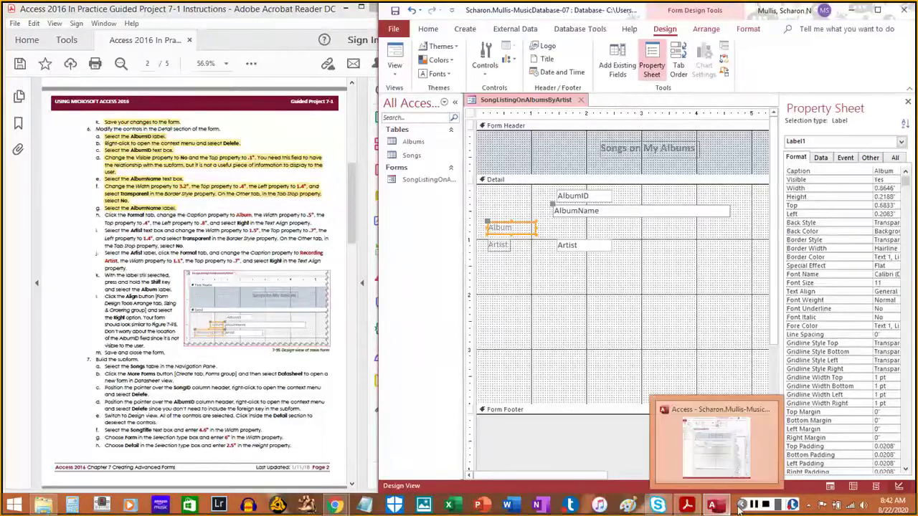
Set the AlbumName text box's Top property to 0.4" again
{"action": "left_click", "coordinate": [608, 209]}
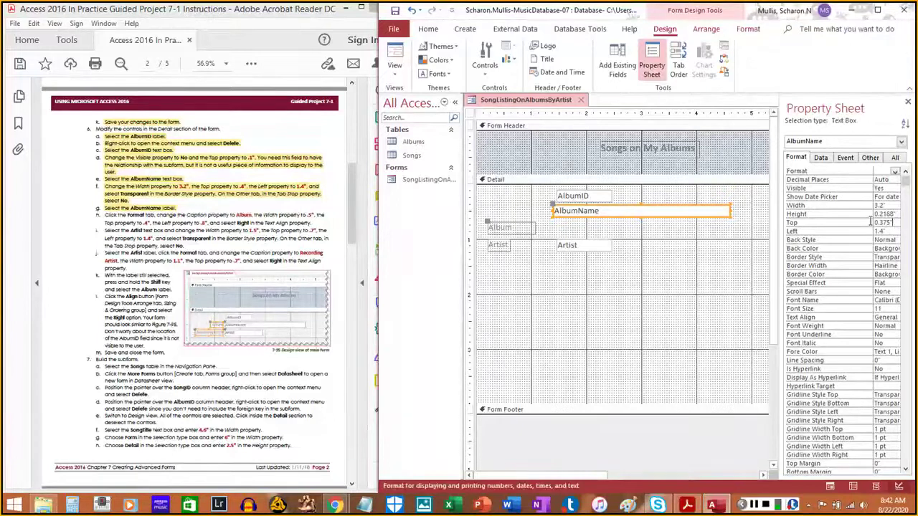
{"action": "left_click_drag", "start_coordinate": [897, 224], "coordinate": [817, 219]}
{"action": "key", "text": "Delete"}
{"action": "type", "text": ".4"}
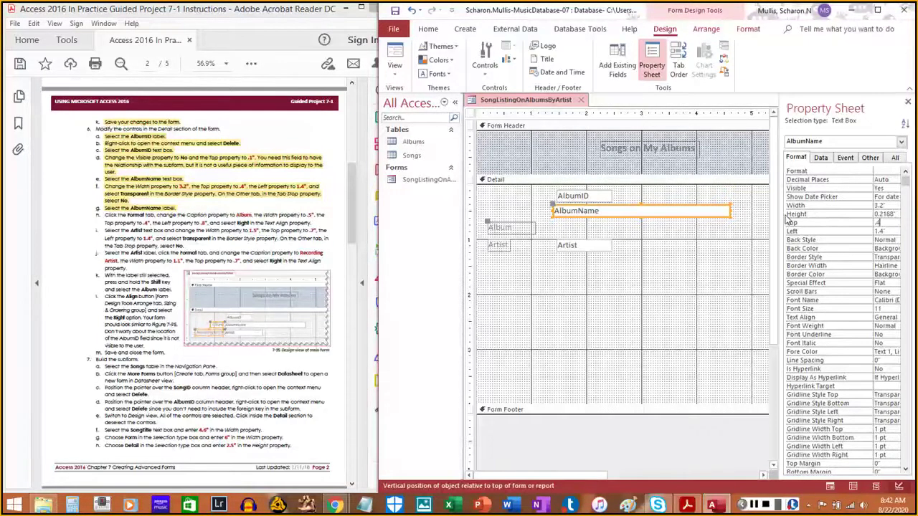
{"action": "key", "text": "Return"}
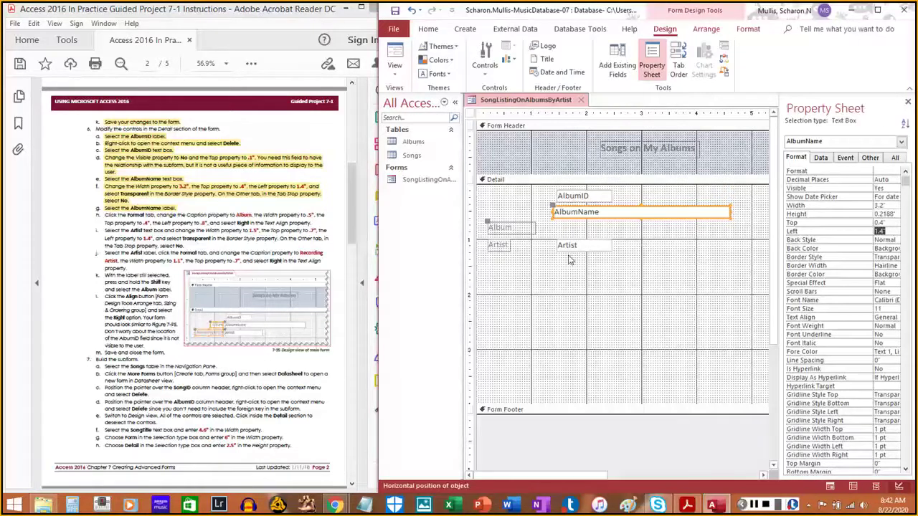
Set the Album label's width to 0.5"
{"action": "left_click", "coordinate": [519, 227]}
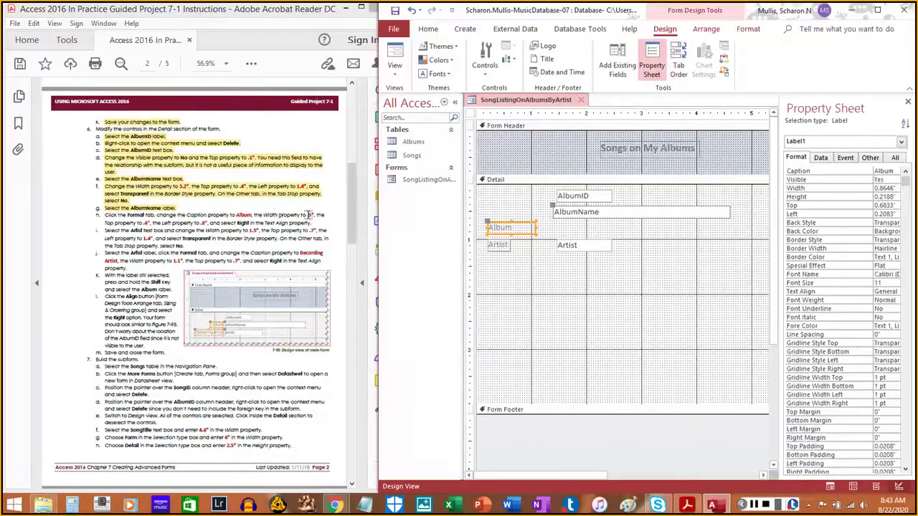
{"action": "double_click", "coordinate": [896, 189]}
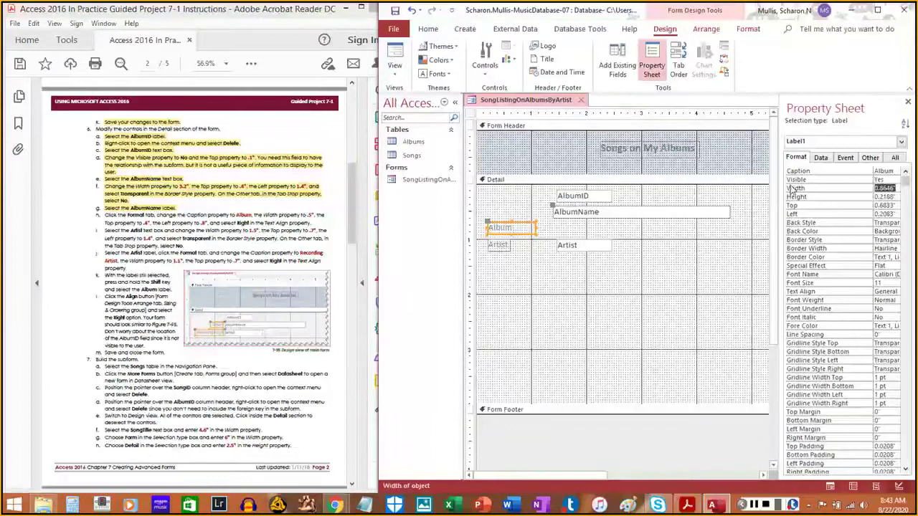
{"action": "type", "text": ".5"}
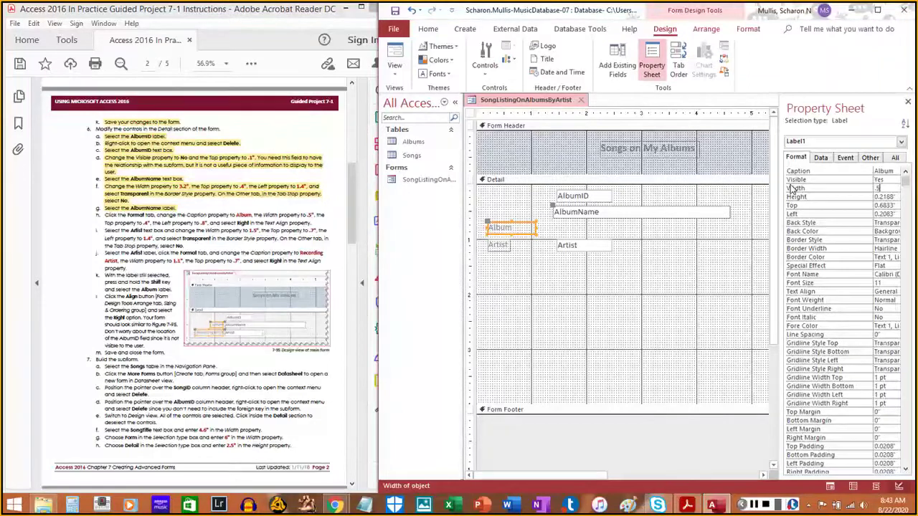
{"action": "key", "text": "Return"}
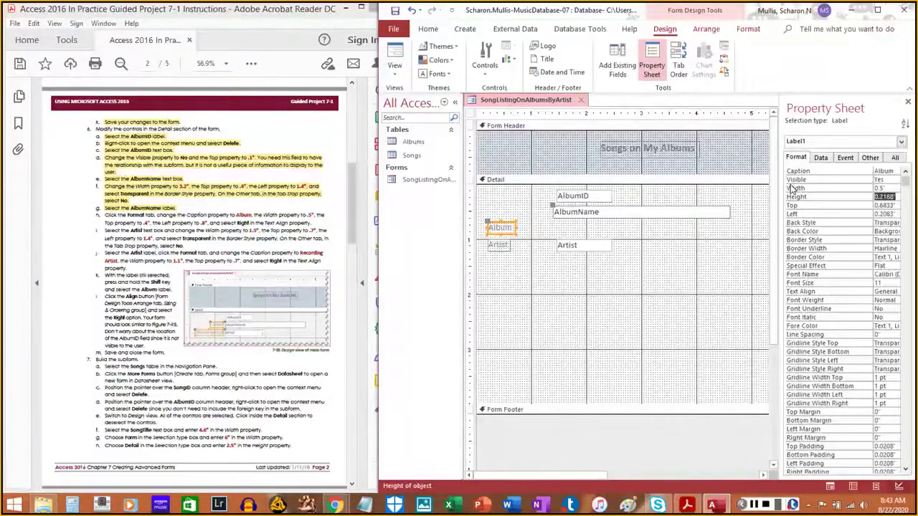
Set the Album label's Top property to 0.4" and its Left property to 0.8"
{"action": "key", "text": "Return"}
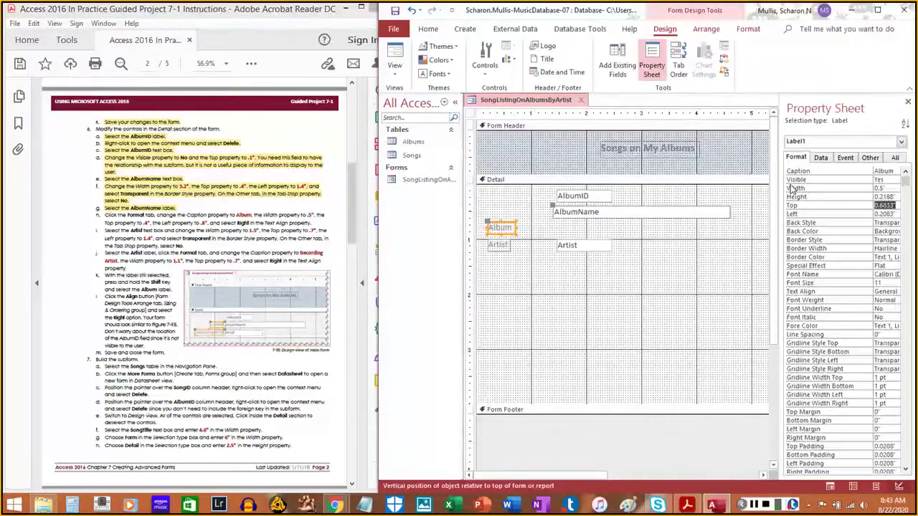
{"action": "type", "text": ".4"}
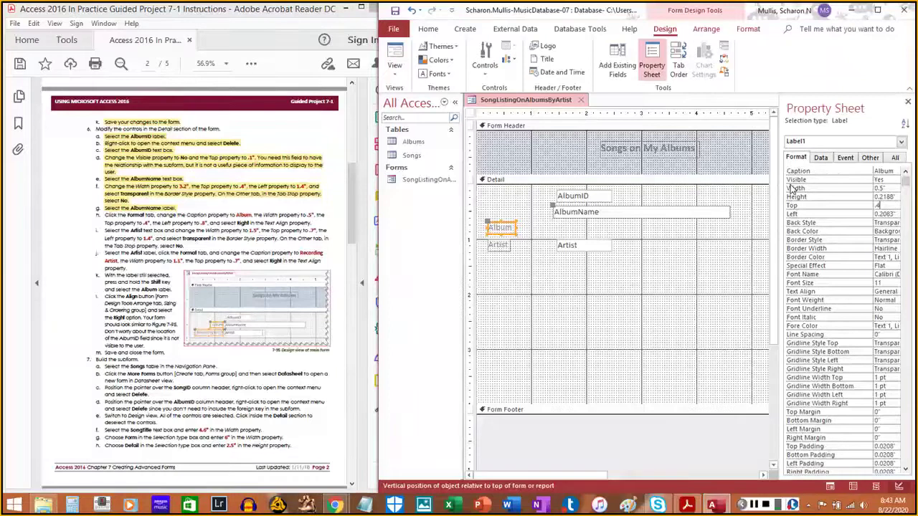
{"action": "key", "text": "Return"}
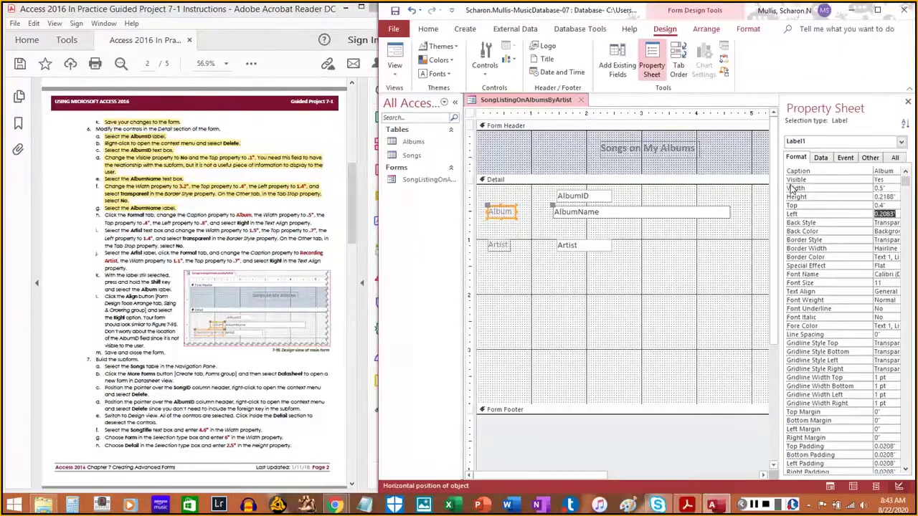
{"action": "type", "text": ".8"}
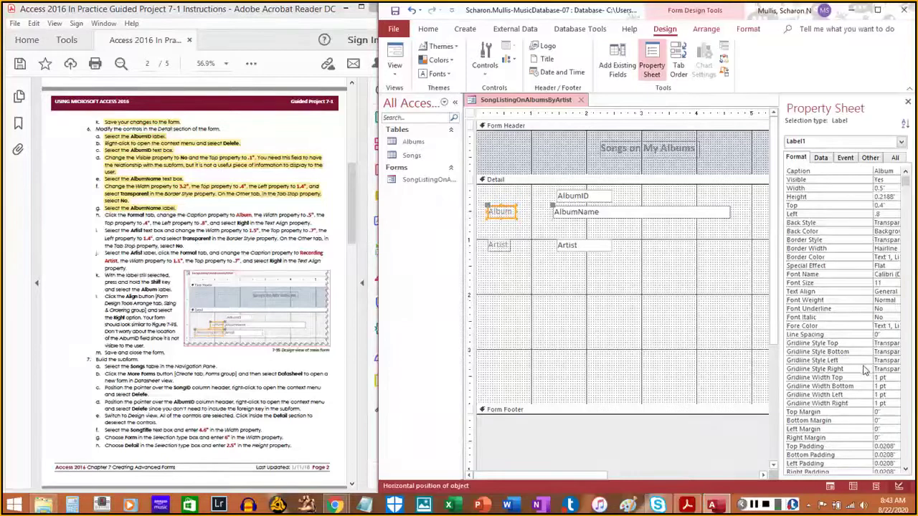
Set the Album label's Text Align property to Right and highlight instruction 6h in the PDF
{"action": "left_click", "coordinate": [892, 294]}
{"action": "left_click", "coordinate": [895, 293]}
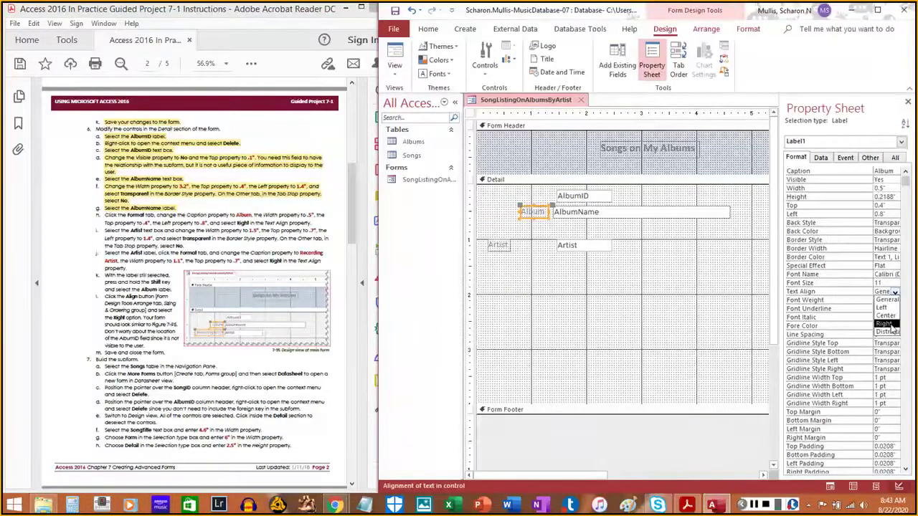
{"action": "left_click", "coordinate": [892, 326]}
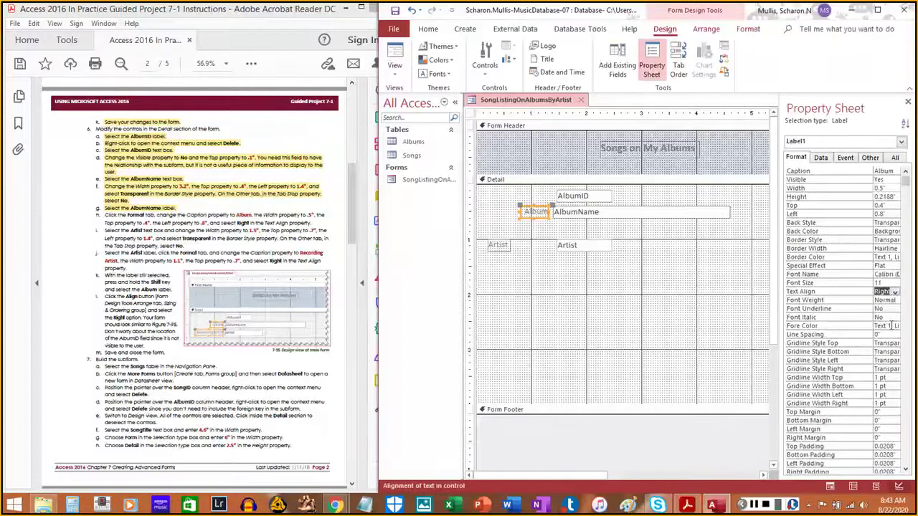
{"action": "left_click", "coordinate": [106, 215]}
{"action": "left_click_drag", "start_coordinate": [105, 215], "coordinate": [317, 224]}
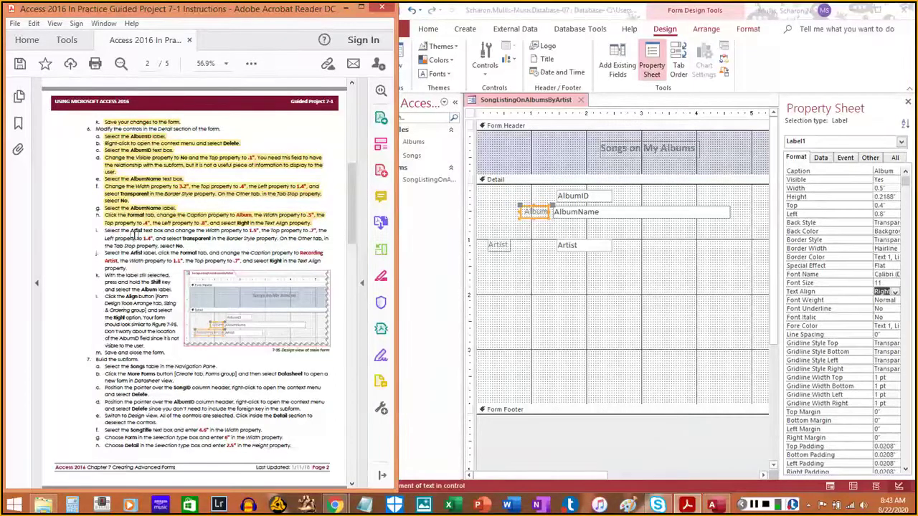
Set the Artist text box's Width to 1.5", Top to 0.7" and Left to 1.4"
{"action": "left_click", "coordinate": [582, 247]}
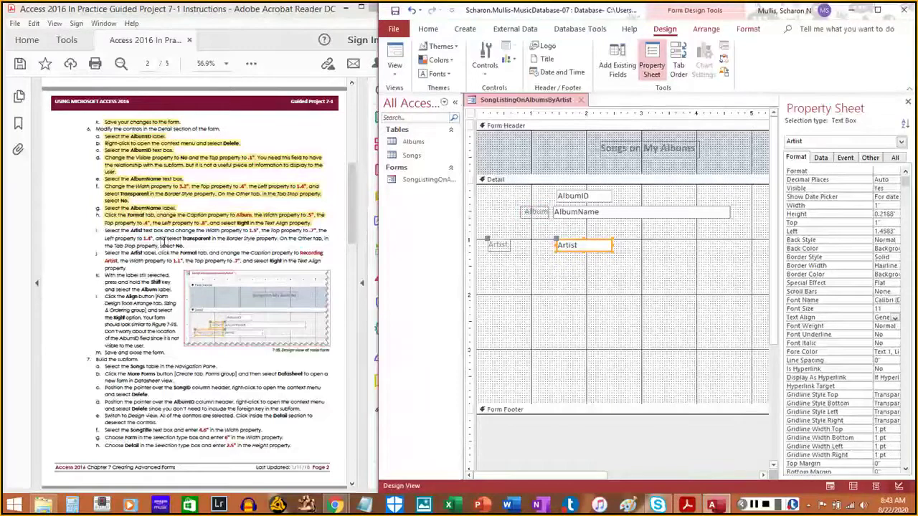
{"action": "left_click", "coordinate": [889, 206]}
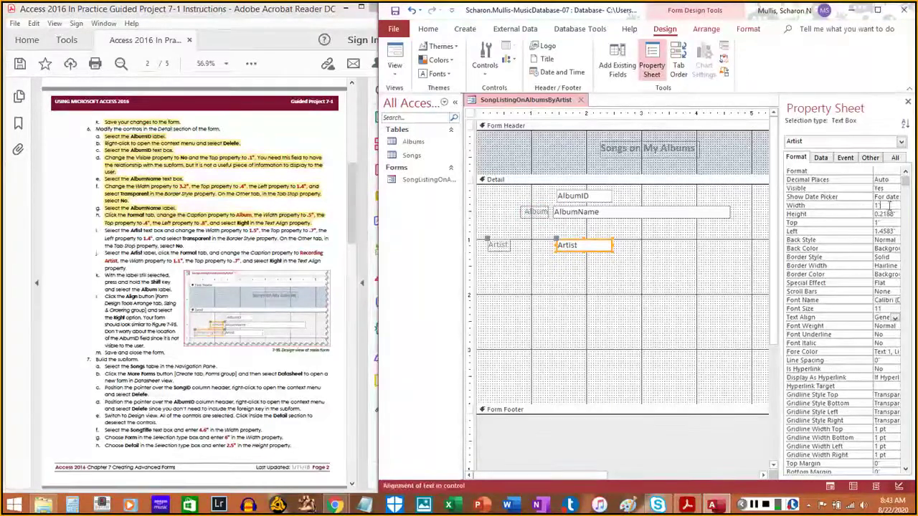
{"action": "type", "text": ".5"}
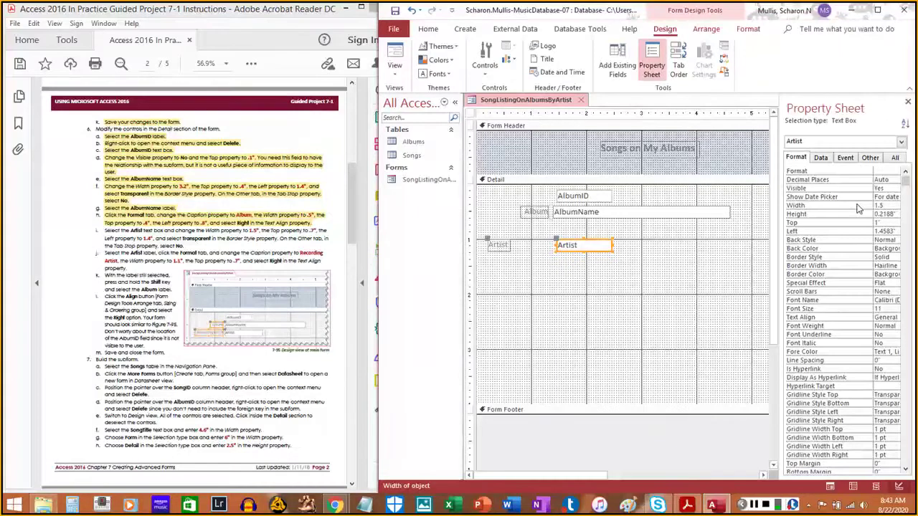
{"action": "key", "text": "Return"}
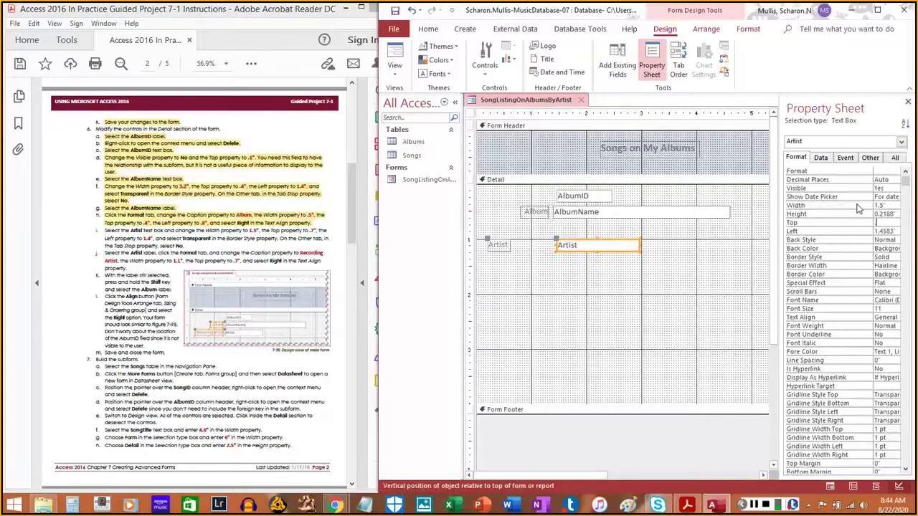
{"action": "type", "text": ".7"}
{"action": "key", "text": "Return"}
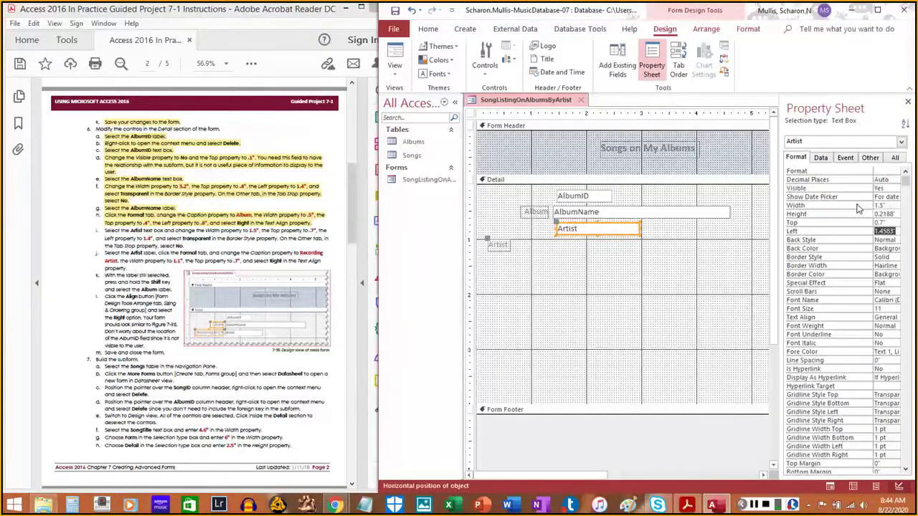
{"action": "type", "text": "1"}
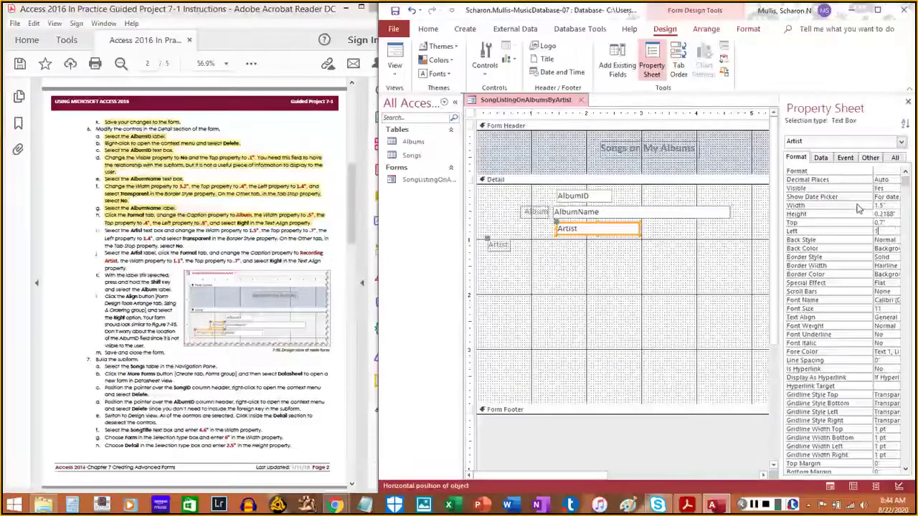
{"action": "type", "text": ".4"}
{"action": "key", "text": "Return"}
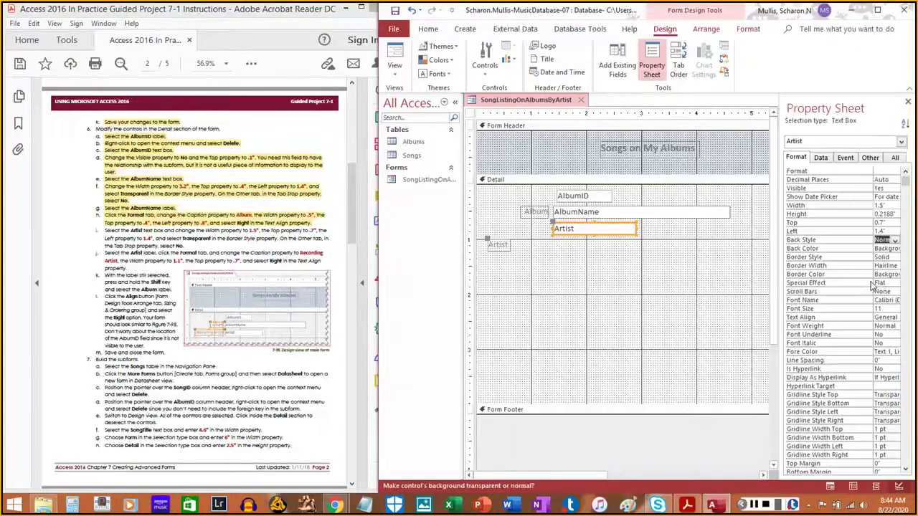
Set the Artist text box's Border Style to Transparent and its Tab Stop to No
{"action": "left_click", "coordinate": [881, 258]}
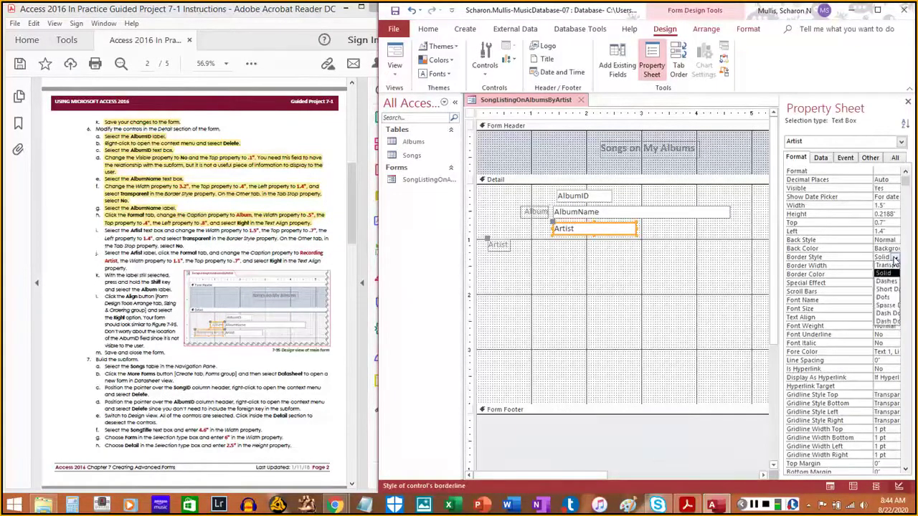
{"action": "left_click", "coordinate": [895, 257]}
{"action": "left_click", "coordinate": [887, 266]}
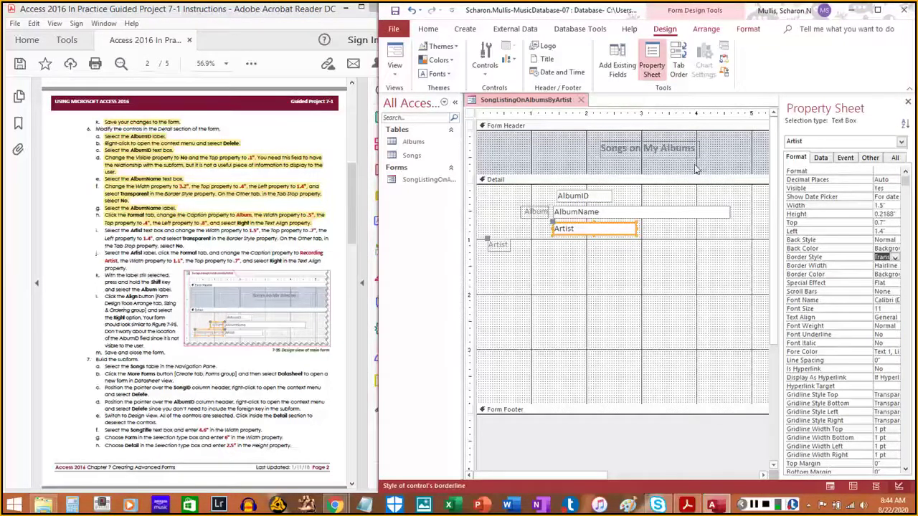
{"action": "left_click", "coordinate": [873, 158]}
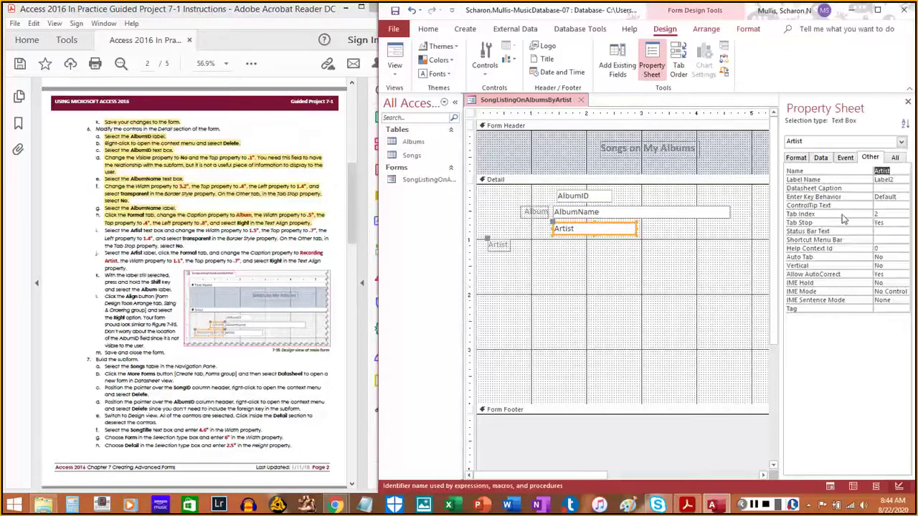
{"action": "left_click", "coordinate": [889, 223]}
{"action": "left_click", "coordinate": [904, 224]}
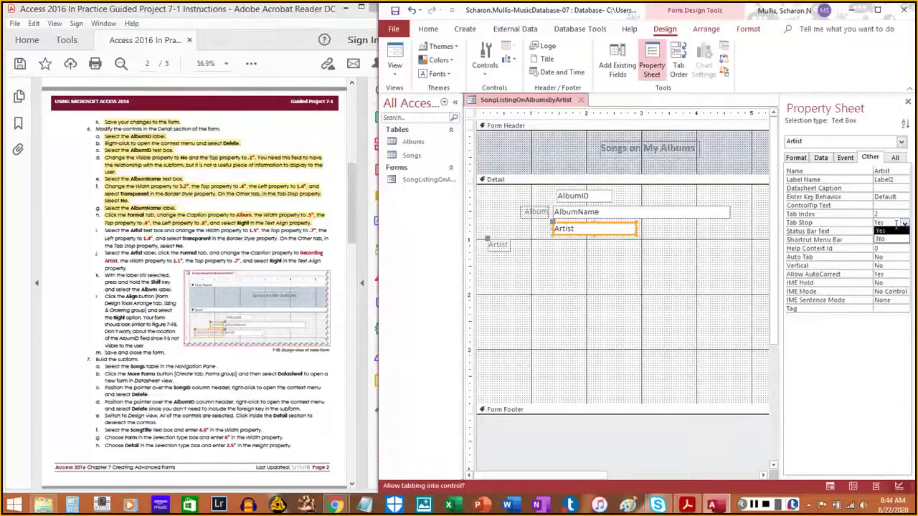
{"action": "left_click", "coordinate": [880, 240]}
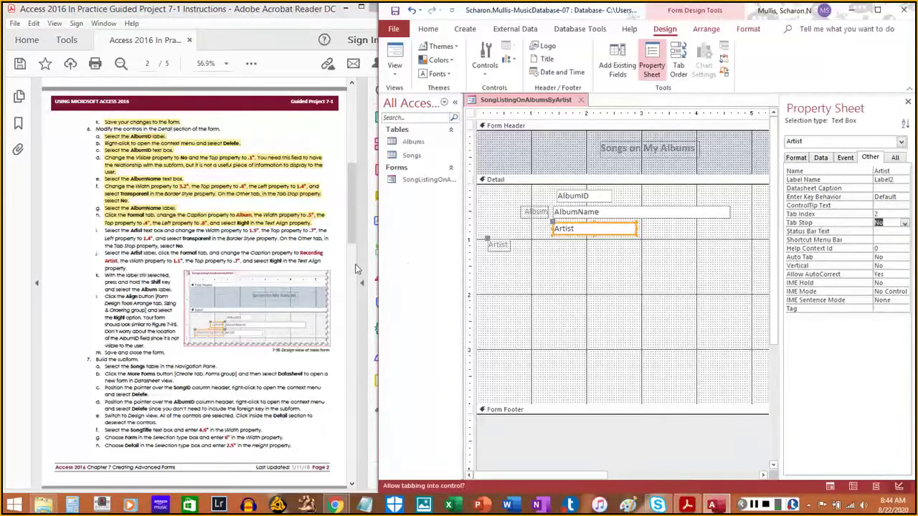
Highlight instruction 6i about the Artist text box in the PDF
{"action": "left_click_drag", "start_coordinate": [102, 231], "coordinate": [201, 246]}
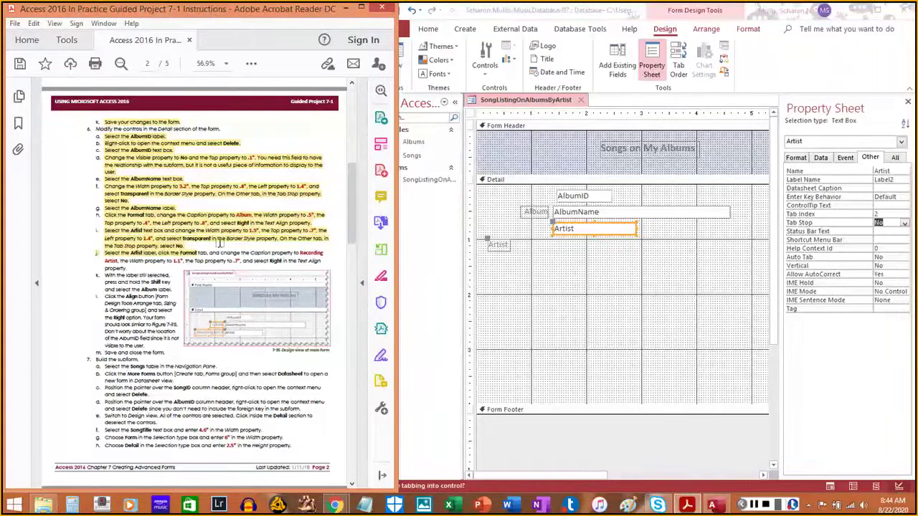
{"action": "left_click_drag", "start_coordinate": [103, 230], "coordinate": [184, 247]}
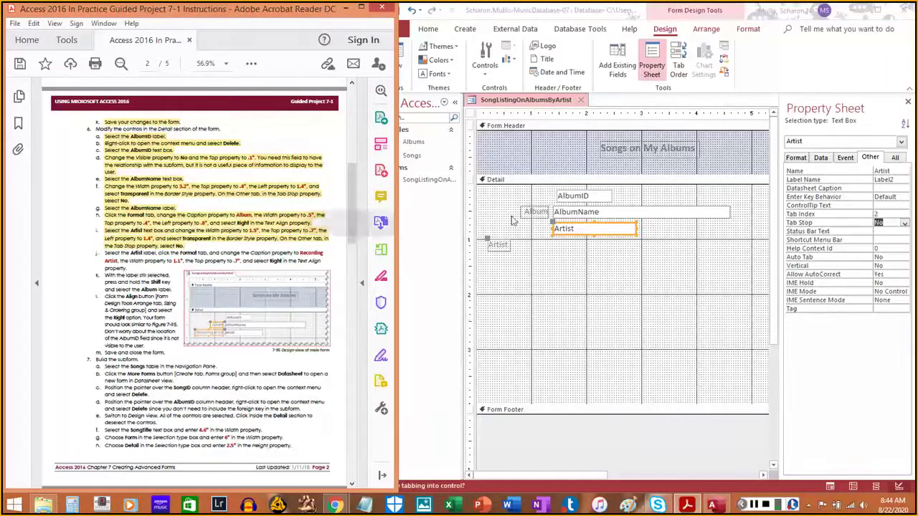
Change the Artist label's caption to Recording Artist
{"action": "left_click", "coordinate": [495, 245]}
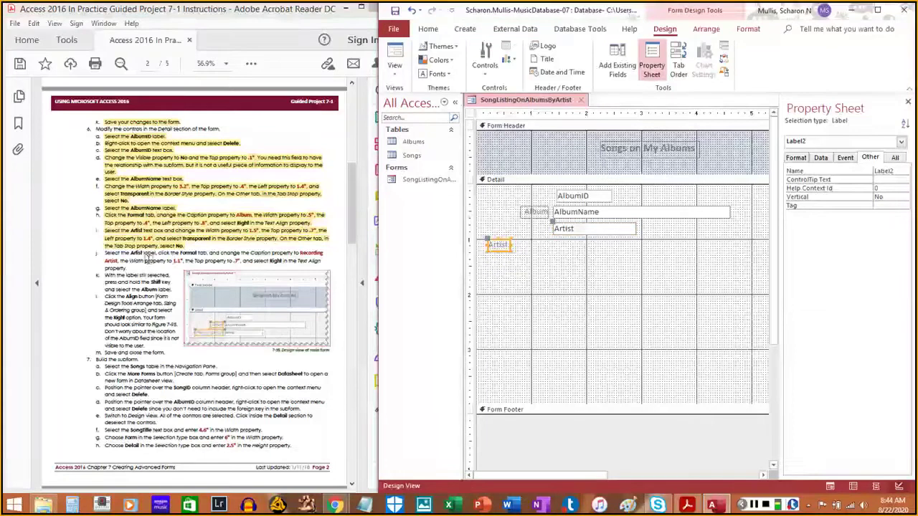
{"action": "left_click", "coordinate": [796, 158]}
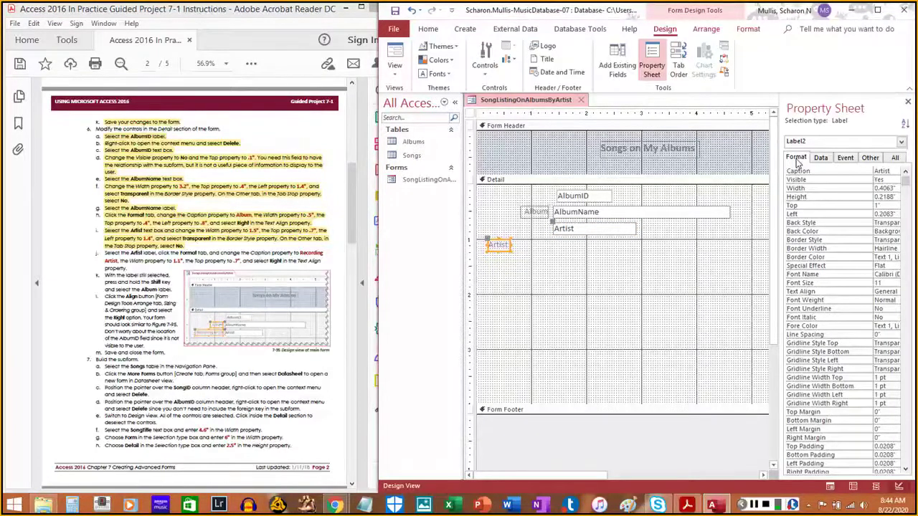
{"action": "double_click", "coordinate": [889, 171]}
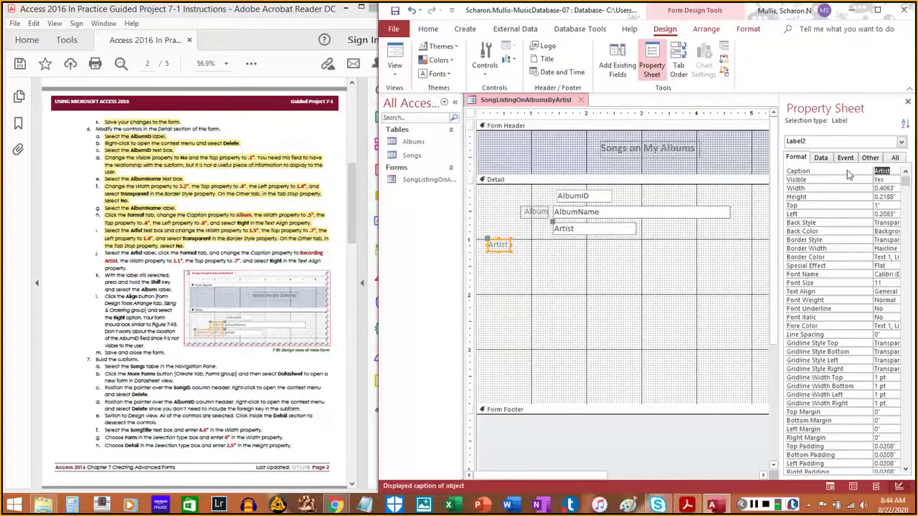
{"action": "key", "text": "Home"}
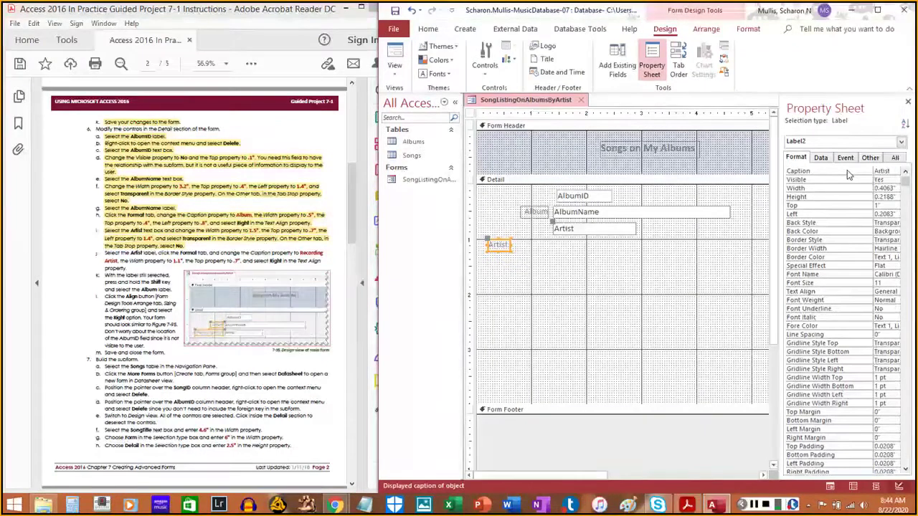
{"action": "type", "text": "Recording A"}
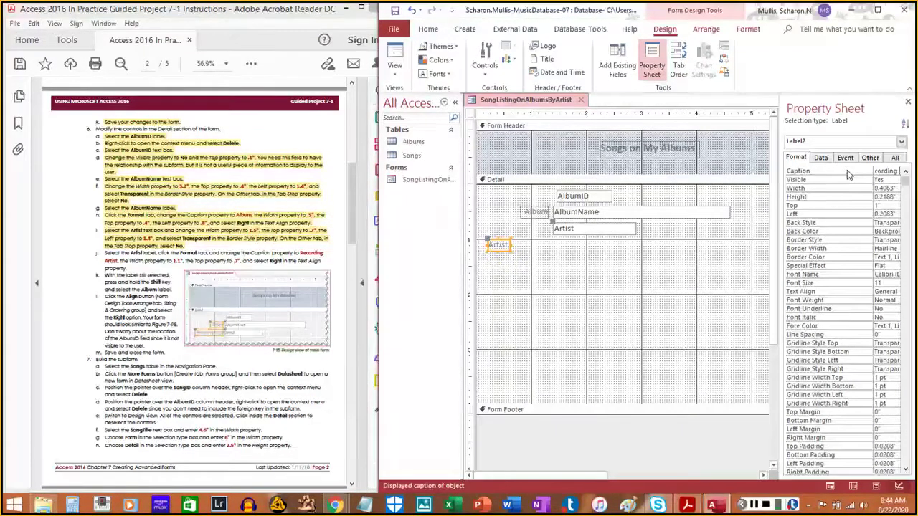
{"action": "key", "text": "Return"}
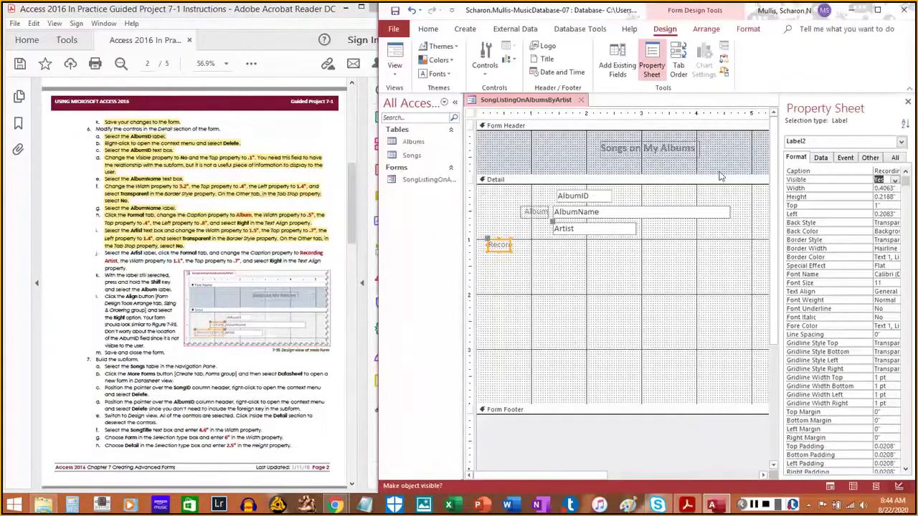
Set the Recording Artist label's Width to 1.1" and its Top property to 0.7"
{"action": "left_click", "coordinate": [895, 188]}
{"action": "type", "text": "1.1"}
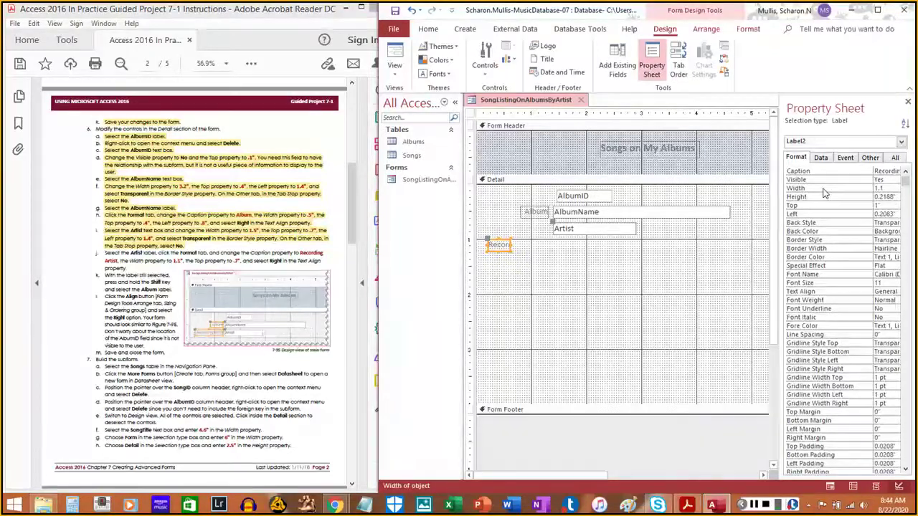
{"action": "key", "text": "Return"}
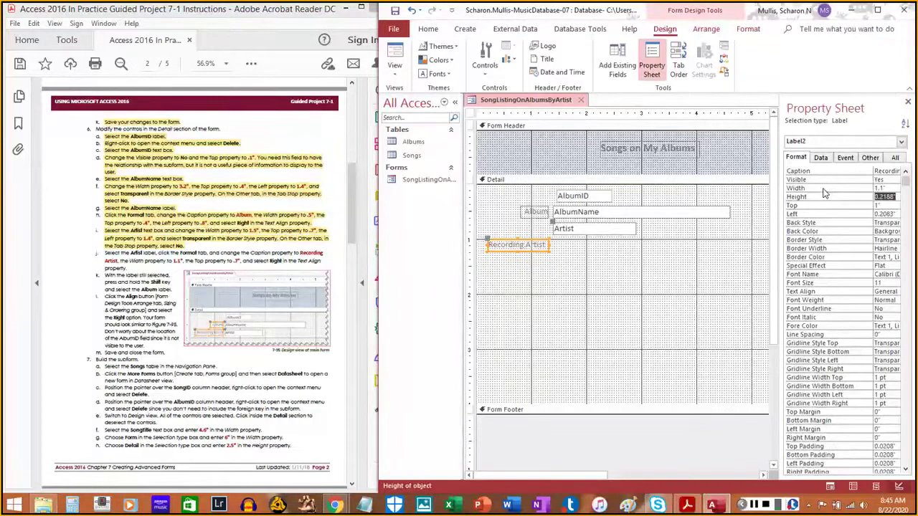
{"action": "key", "text": "Return"}
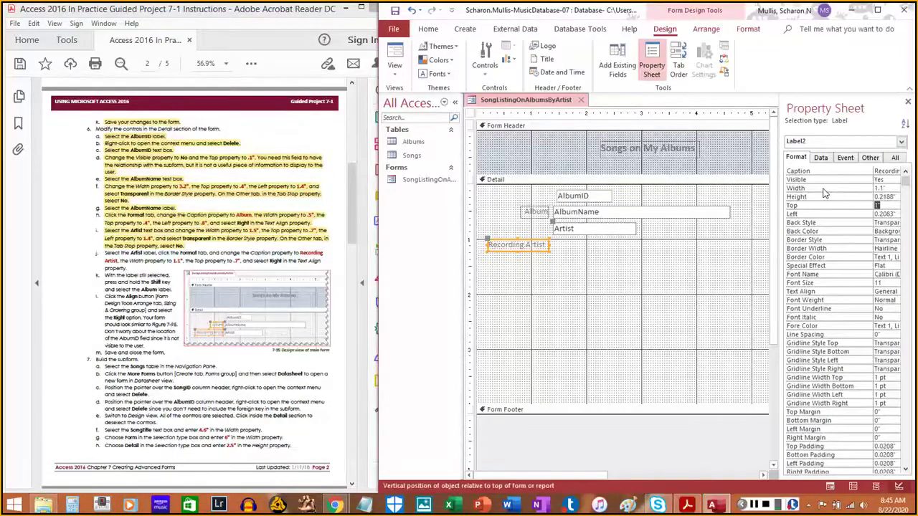
{"action": "key", "text": "Return"}
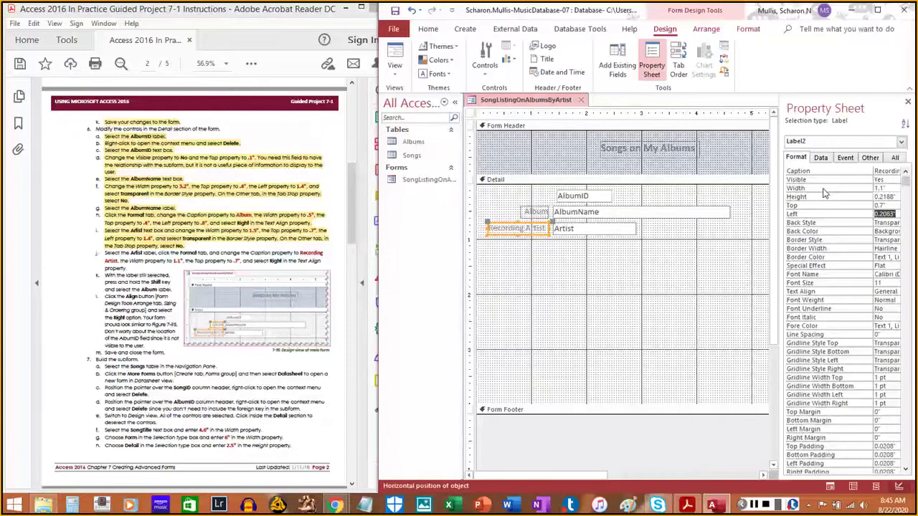
Set the Recording Artist label's Text Align property to Right
{"action": "key", "text": "Return"}
{"action": "key", "text": "Return"}
{"action": "key", "text": "Return"}
{"action": "key", "text": "Return"}
{"action": "key", "text": "Return"}
{"action": "key", "text": "Return"}
{"action": "key", "text": "Return"}
{"action": "key", "text": "Return"}
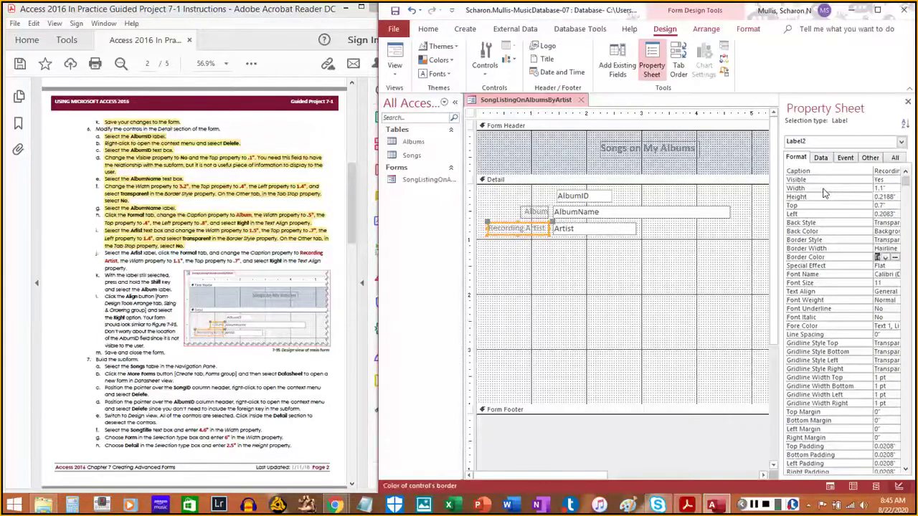
{"action": "key", "text": "Return"}
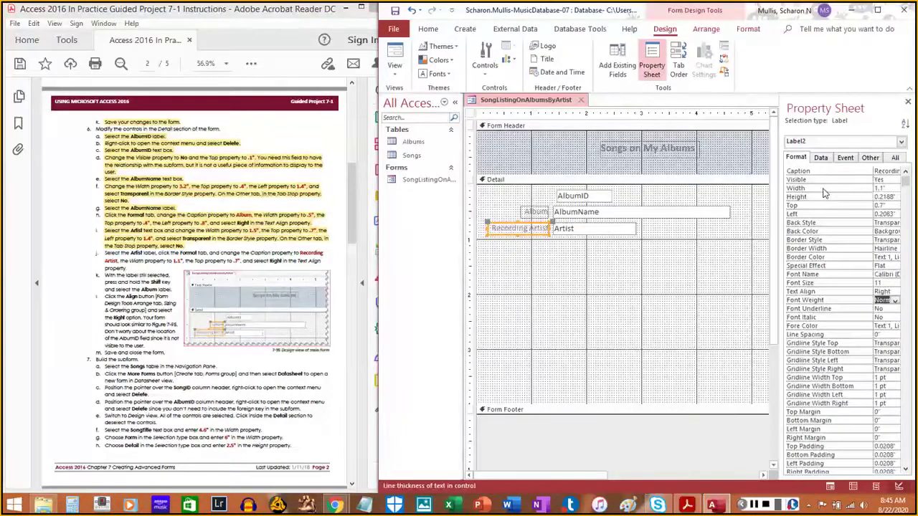
Highlight instruction 6j about the Artist label in the PDF
{"action": "left_click", "coordinate": [106, 251]}
{"action": "left_click_drag", "start_coordinate": [106, 251], "coordinate": [127, 269]}
Add the Album label to the Recording Artist label selection and highlight instruction 6k in the PDF
{"action": "scroll", "coordinate": [139, 283], "scroll_direction": "down", "scroll_amount": 1}
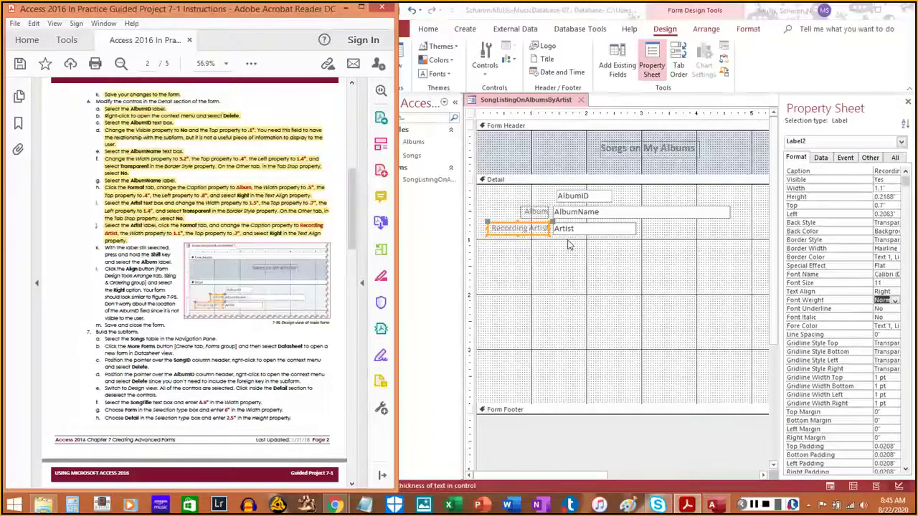
{"action": "left_click", "coordinate": [528, 209], "text": "shift"}
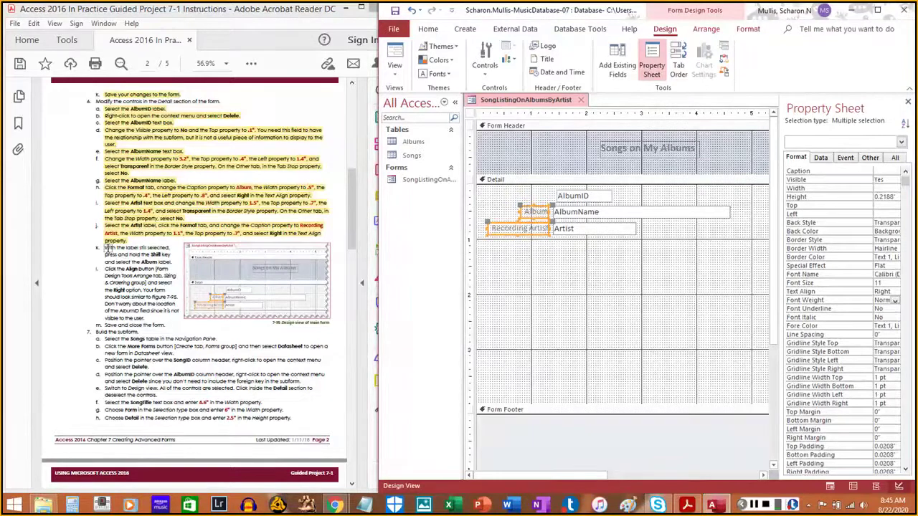
{"action": "left_click", "coordinate": [106, 248]}
{"action": "left_click_drag", "start_coordinate": [105, 247], "coordinate": [169, 261]}
{"action": "left_click", "coordinate": [167, 256]}
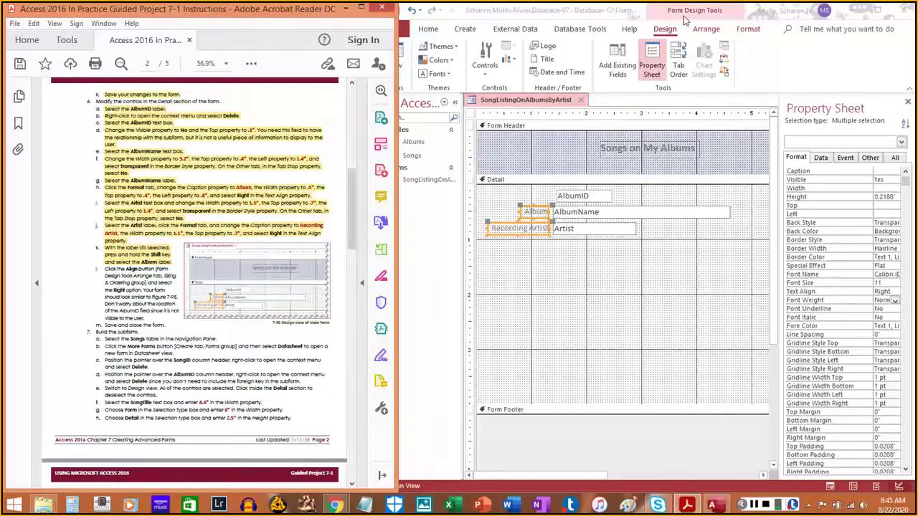
Align the selected Album and Recording Artist labels to the right and highlight instruction 6l in the PDF
{"action": "left_click", "coordinate": [705, 31]}
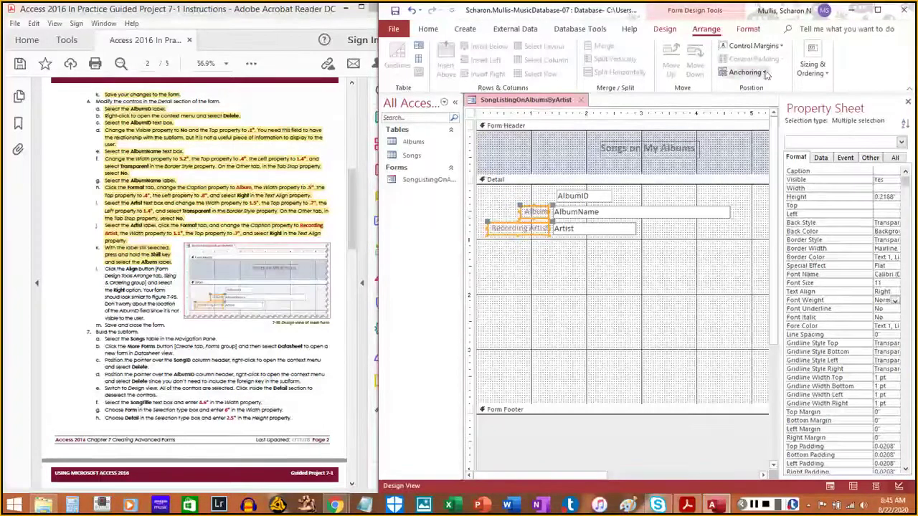
{"action": "left_click", "coordinate": [812, 72]}
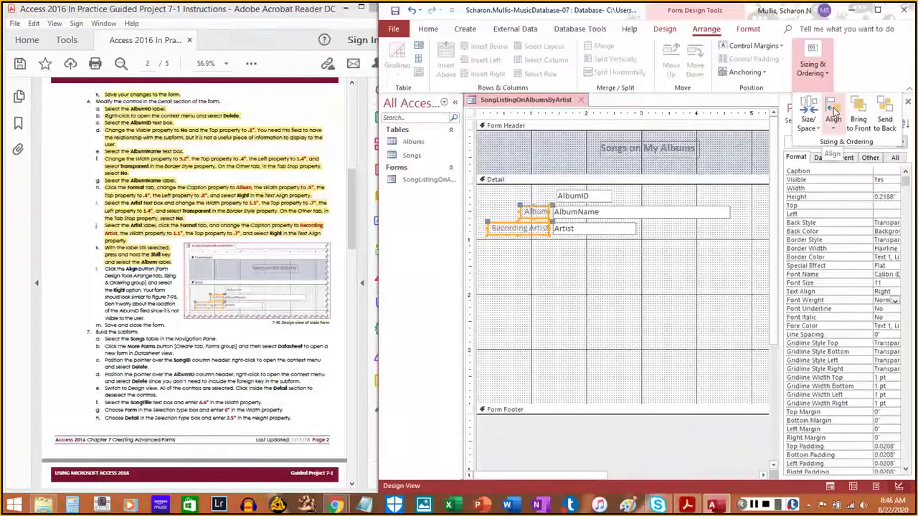
{"action": "left_click", "coordinate": [833, 113]}
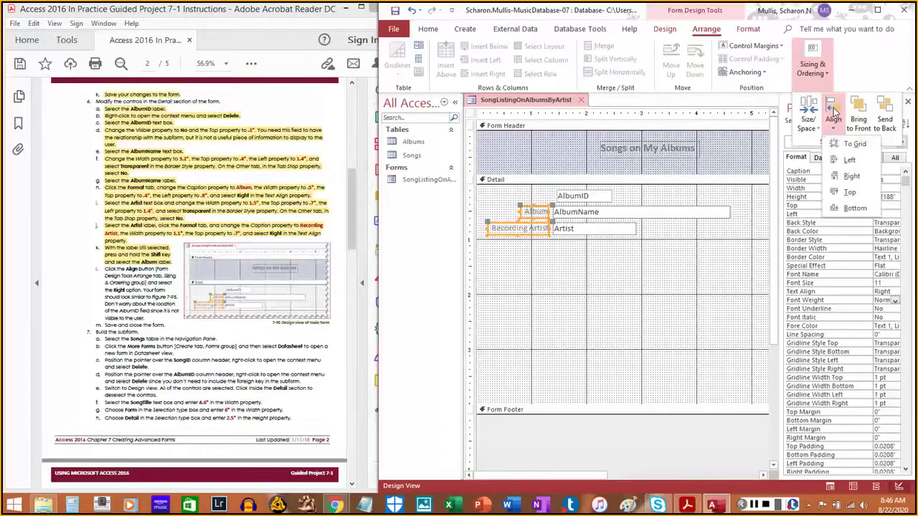
{"action": "left_click", "coordinate": [850, 177]}
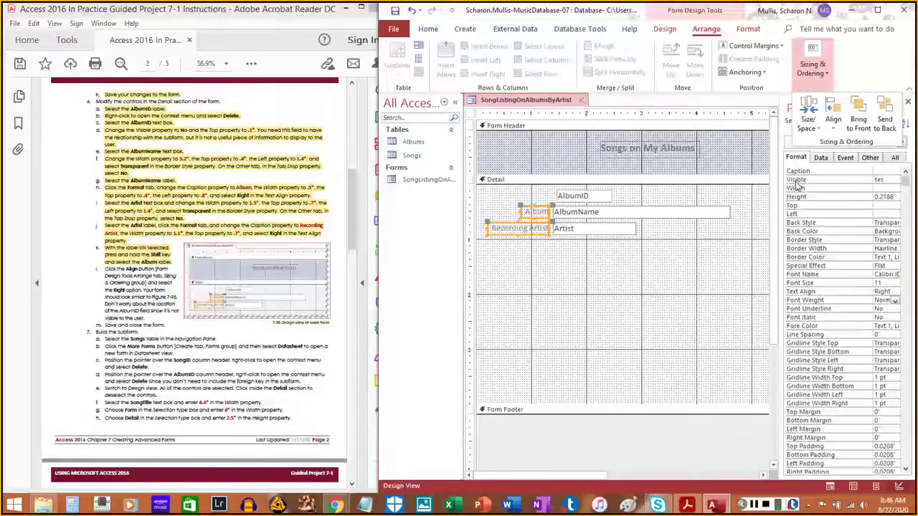
{"action": "left_click", "coordinate": [836, 77]}
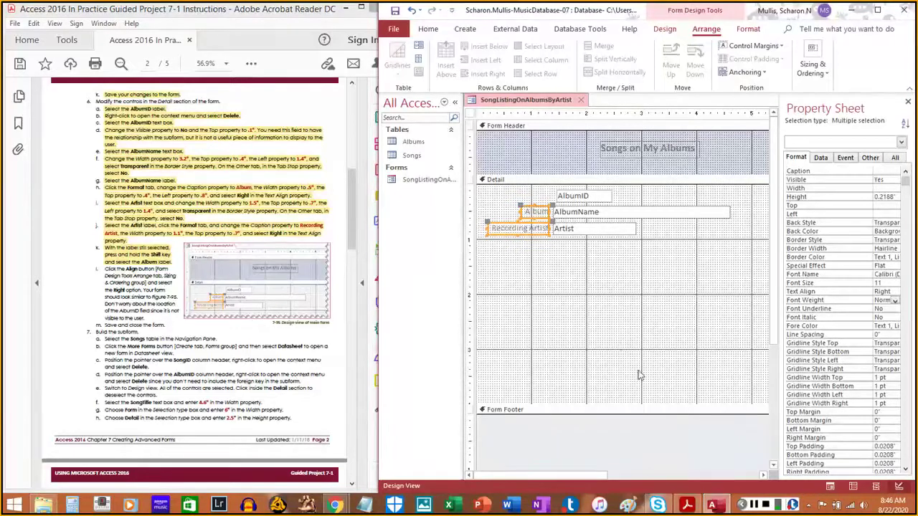
{"action": "left_click_drag", "start_coordinate": [103, 269], "coordinate": [145, 312]}
{"action": "left_click", "coordinate": [145, 313]}
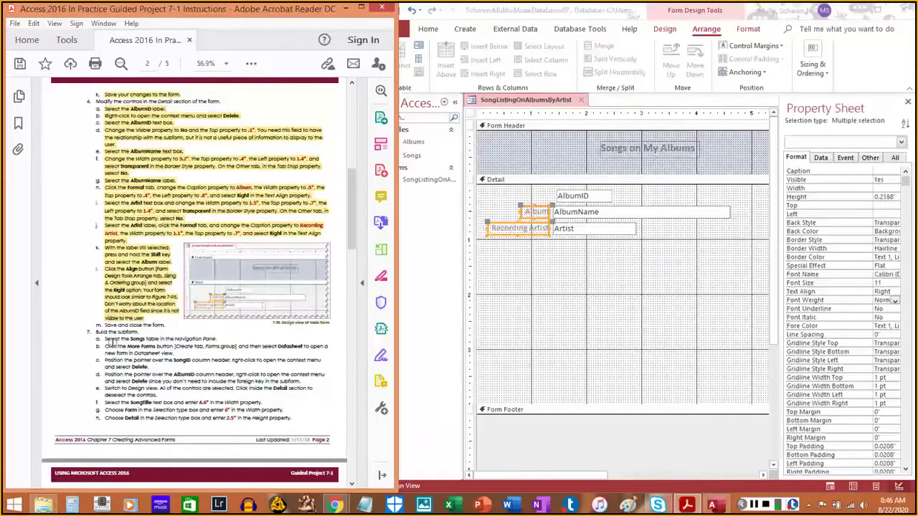
Save and close the SongListingOnAlbumsByArtist form
{"action": "right_click", "coordinate": [509, 101]}
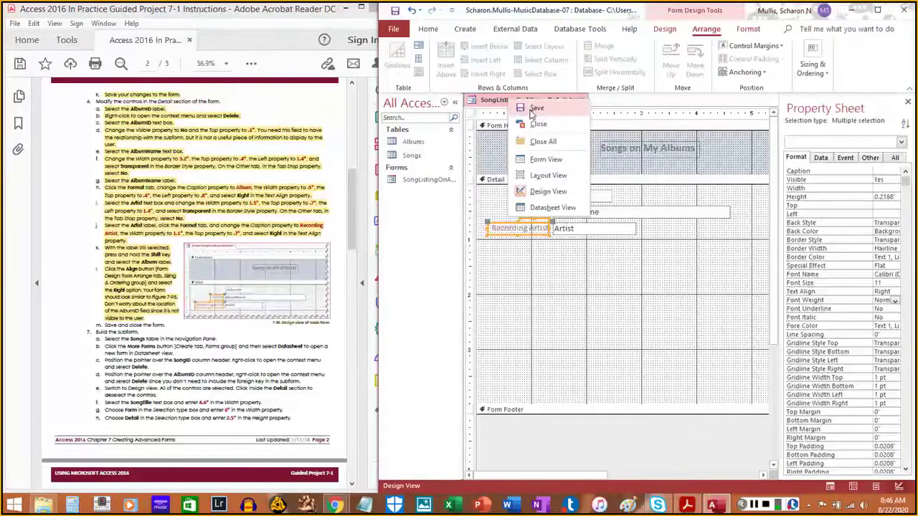
{"action": "left_click", "coordinate": [532, 113]}
{"action": "right_click", "coordinate": [536, 102]}
{"action": "left_click", "coordinate": [547, 129]}
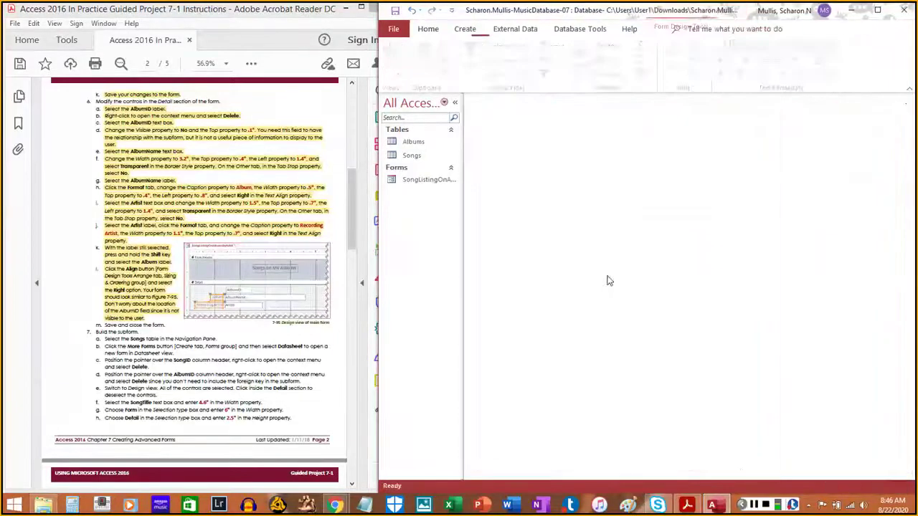
Create a Datasheet form from the Songs table and highlight instructions 7a and 7b in the PDF
{"action": "scroll", "coordinate": [215, 287], "scroll_direction": "down", "scroll_amount": 5}
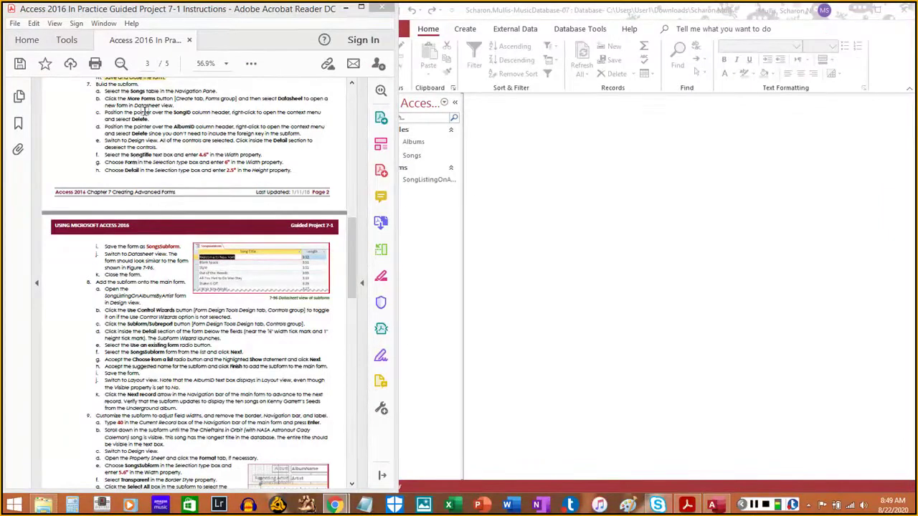
{"action": "left_click", "coordinate": [415, 154]}
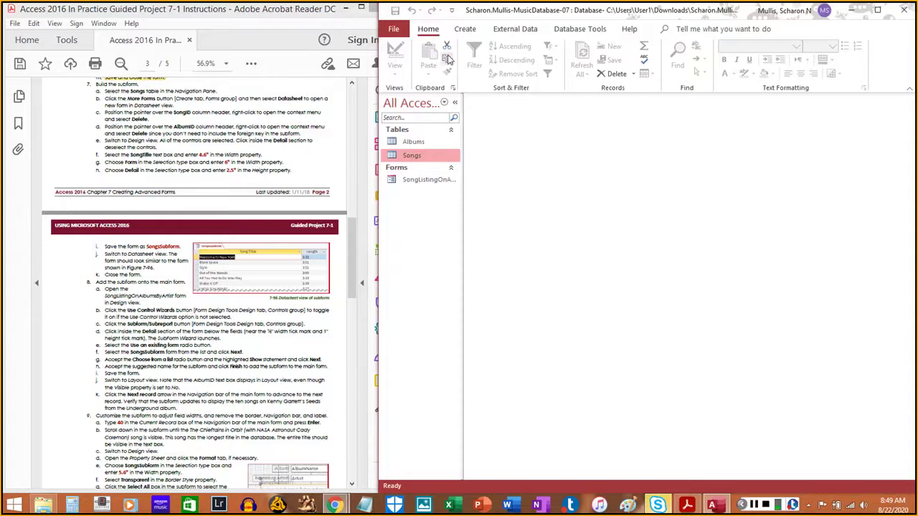
{"action": "left_click", "coordinate": [468, 29]}
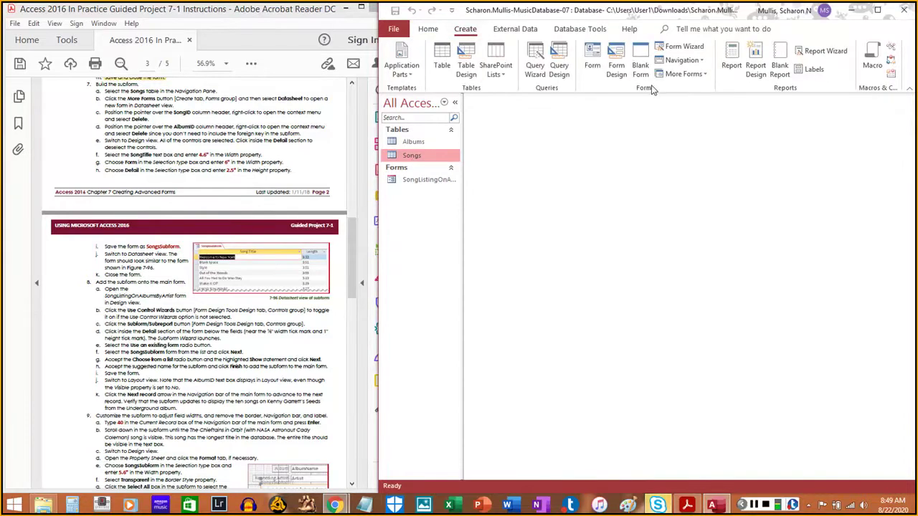
{"action": "left_click", "coordinate": [685, 75]}
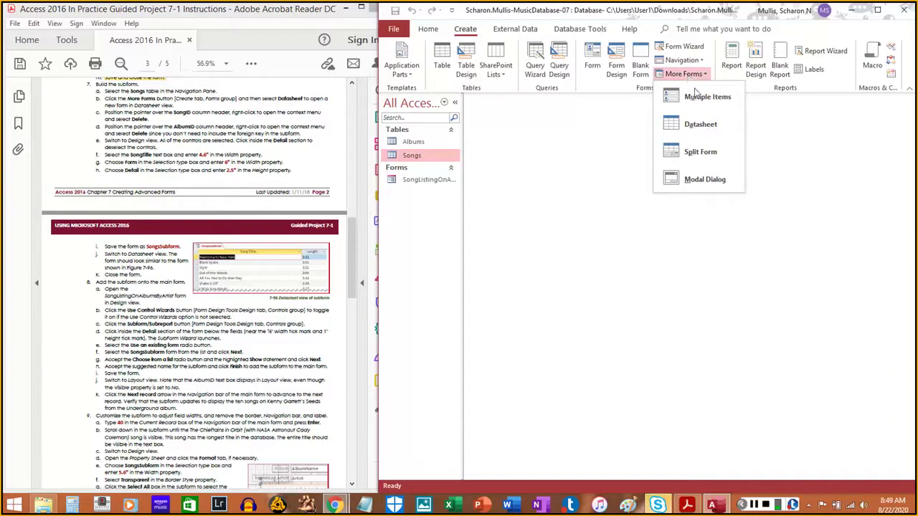
{"action": "left_click", "coordinate": [701, 123]}
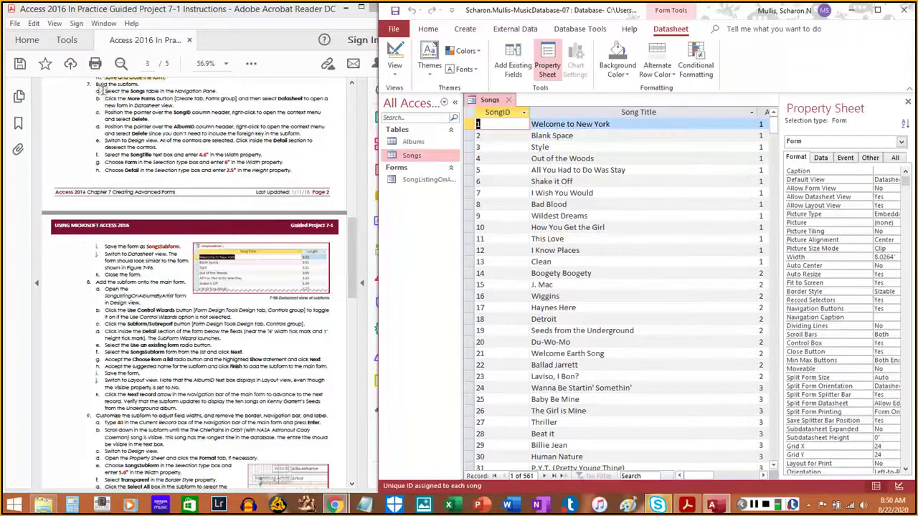
{"action": "left_click_drag", "start_coordinate": [104, 91], "coordinate": [215, 91]}
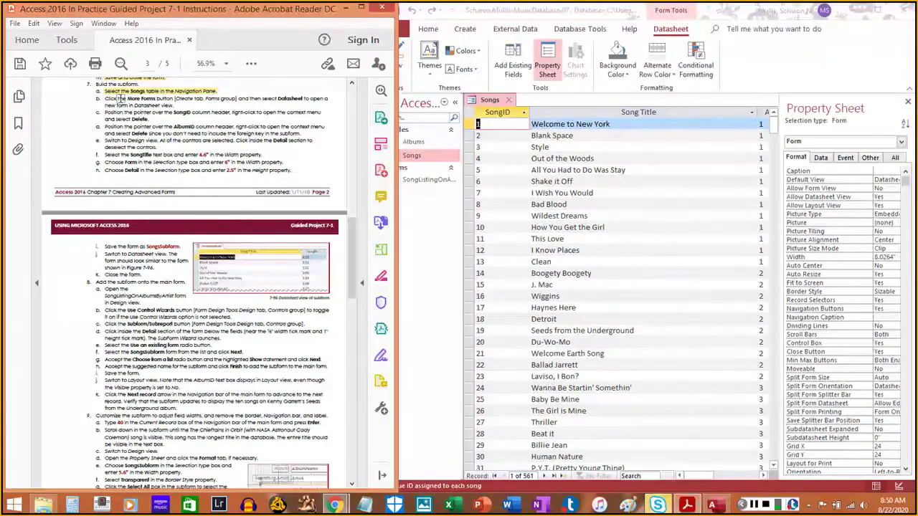
{"action": "left_click_drag", "start_coordinate": [105, 98], "coordinate": [175, 107]}
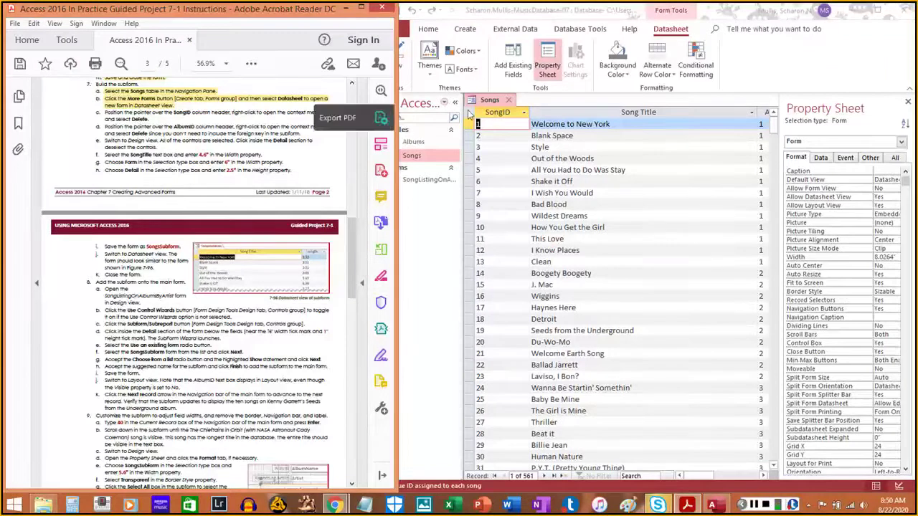
Delete the SongID column from the Songs datasheet form and highlight instruction 7c in the PDF
{"action": "right_click", "coordinate": [506, 117]}
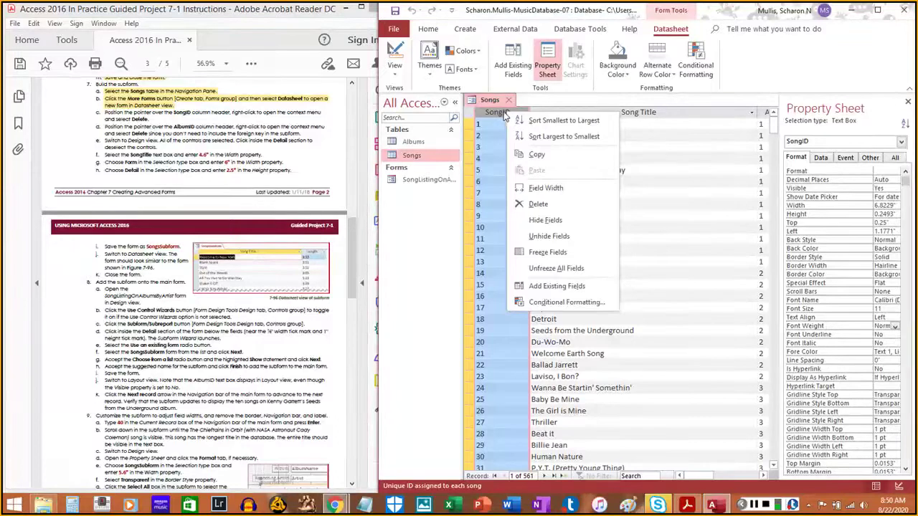
{"action": "left_click", "coordinate": [531, 104]}
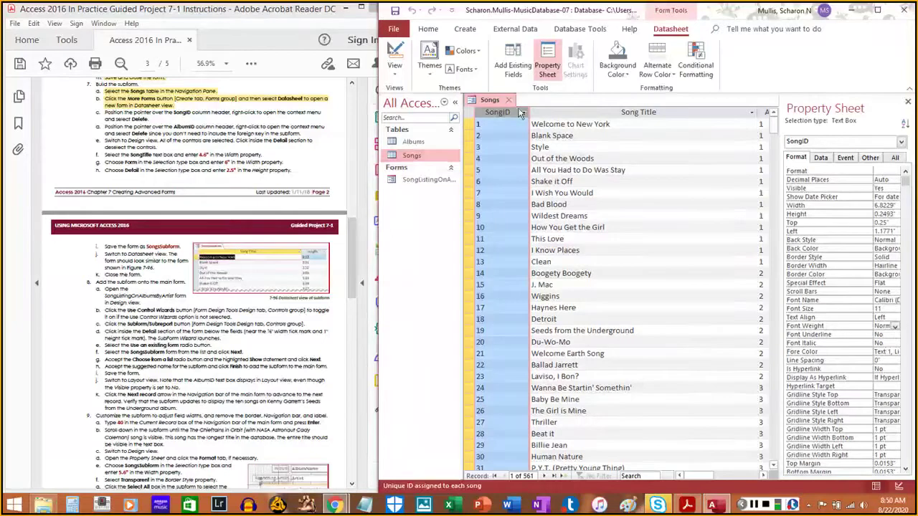
{"action": "right_click", "coordinate": [497, 113]}
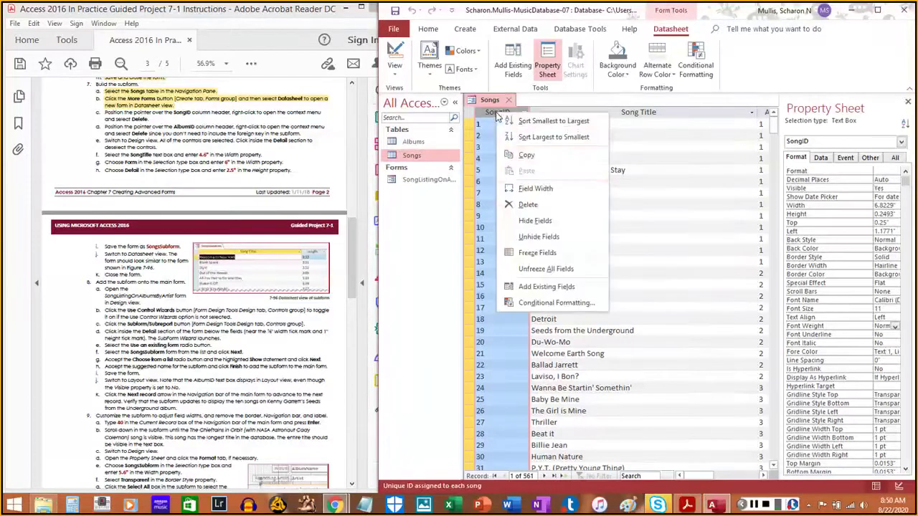
{"action": "left_click", "coordinate": [539, 206]}
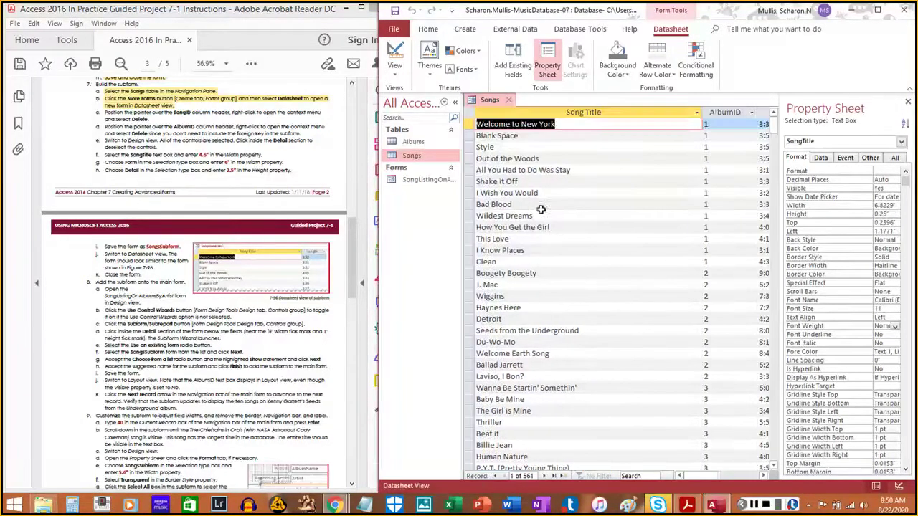
{"action": "left_click_drag", "start_coordinate": [104, 113], "coordinate": [147, 117]}
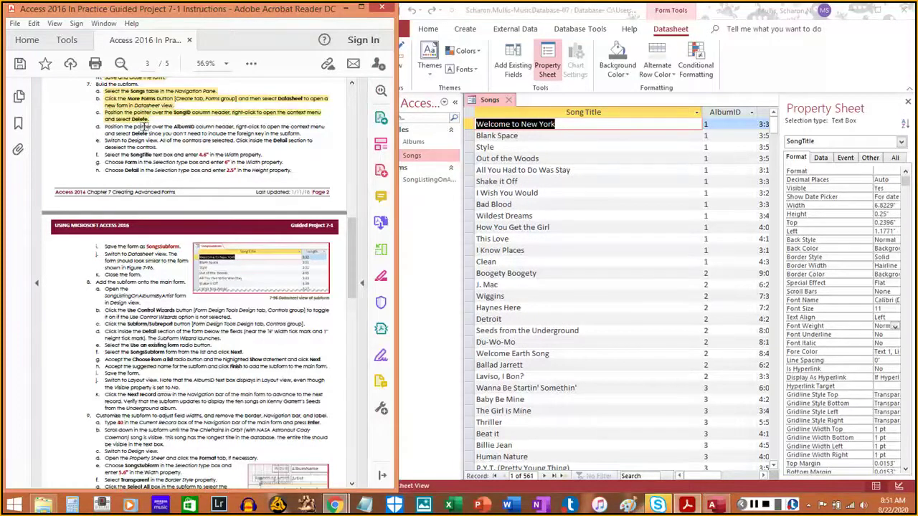
Delete the AlbumID column from the Songs datasheet form and highlight instruction 7d in the PDF
{"action": "scroll", "coordinate": [143, 122], "scroll_direction": "down", "scroll_amount": 1}
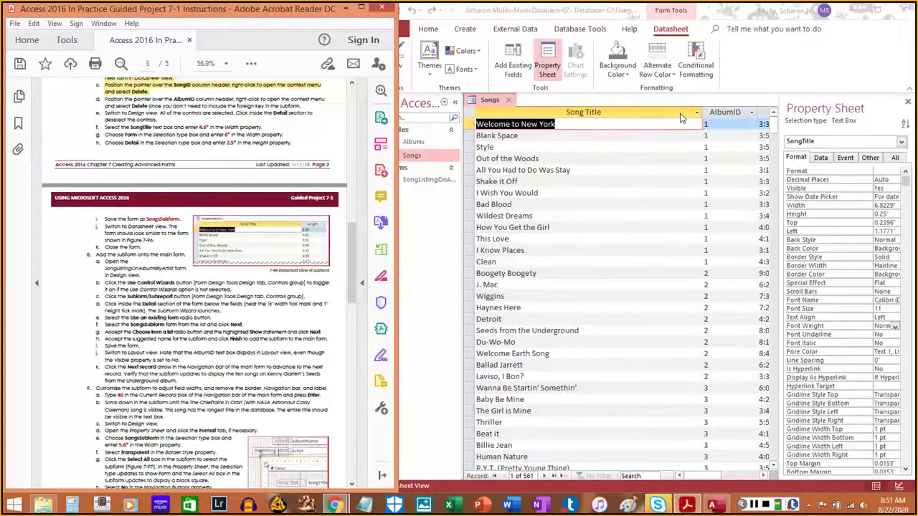
{"action": "left_click", "coordinate": [708, 125]}
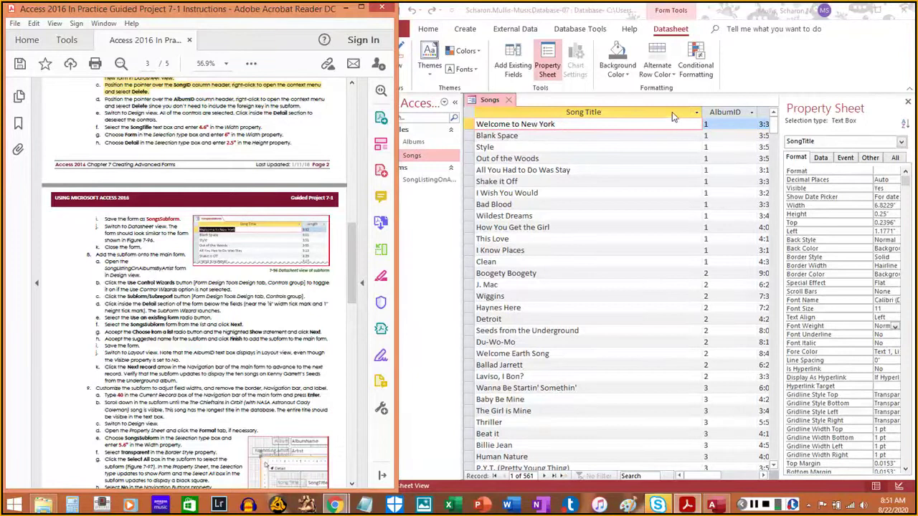
{"action": "left_click", "coordinate": [732, 113]}
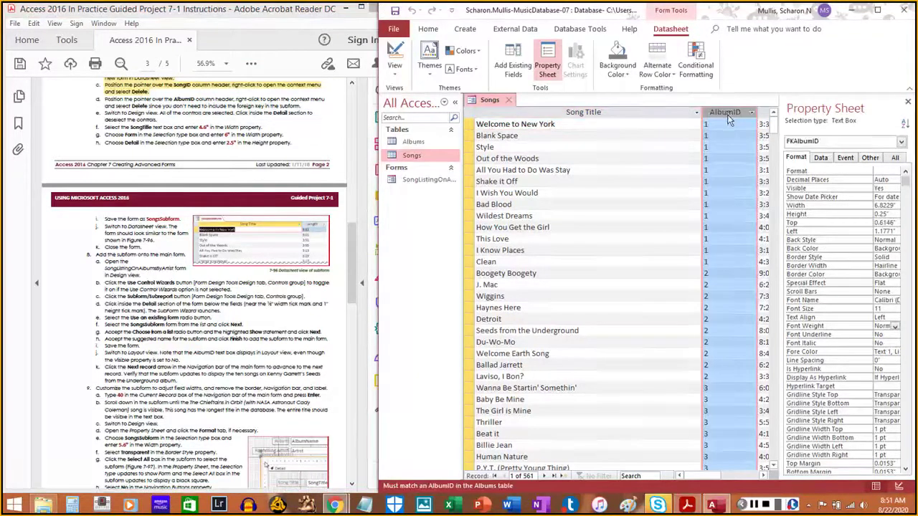
{"action": "right_click", "coordinate": [727, 115]}
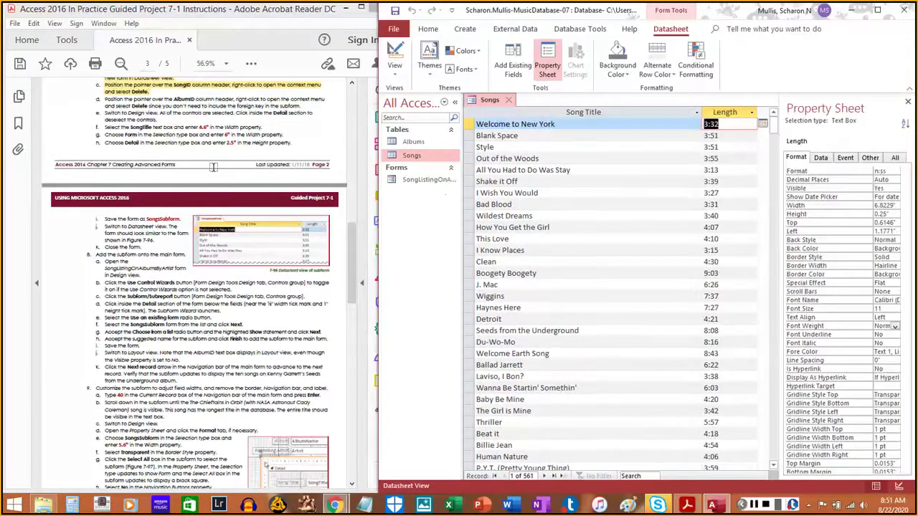
{"action": "left_click", "coordinate": [104, 99]}
{"action": "left_click_drag", "start_coordinate": [105, 99], "coordinate": [304, 105]}
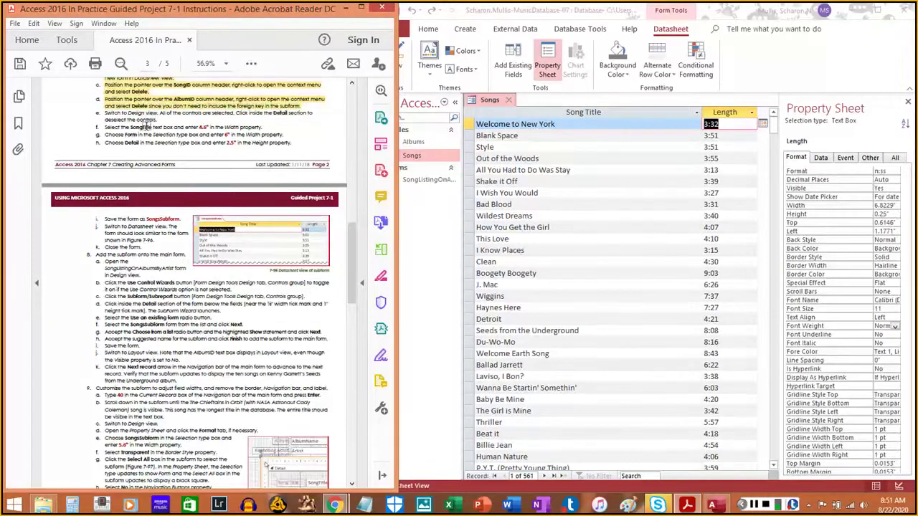
Switch the Songs form to Design view and highlight instruction 7e in the PDF
{"action": "left_click", "coordinate": [781, 80]}
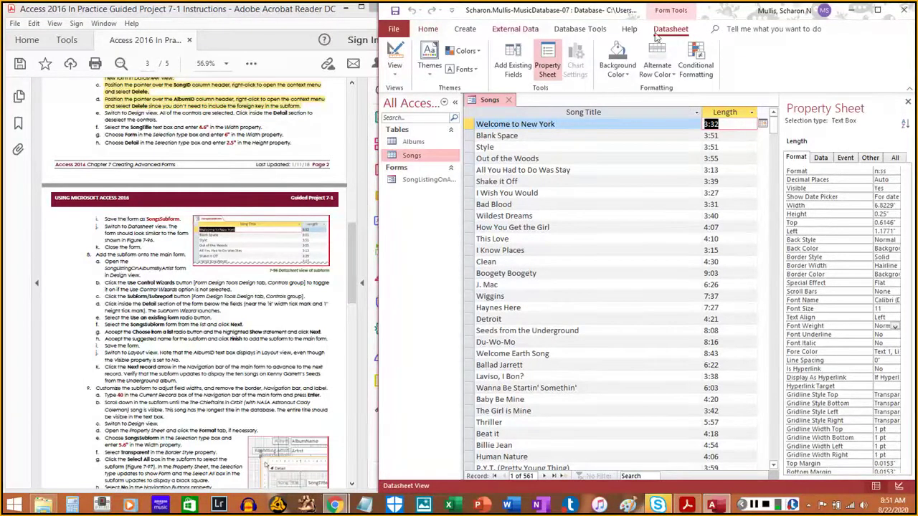
{"action": "left_click", "coordinate": [397, 77]}
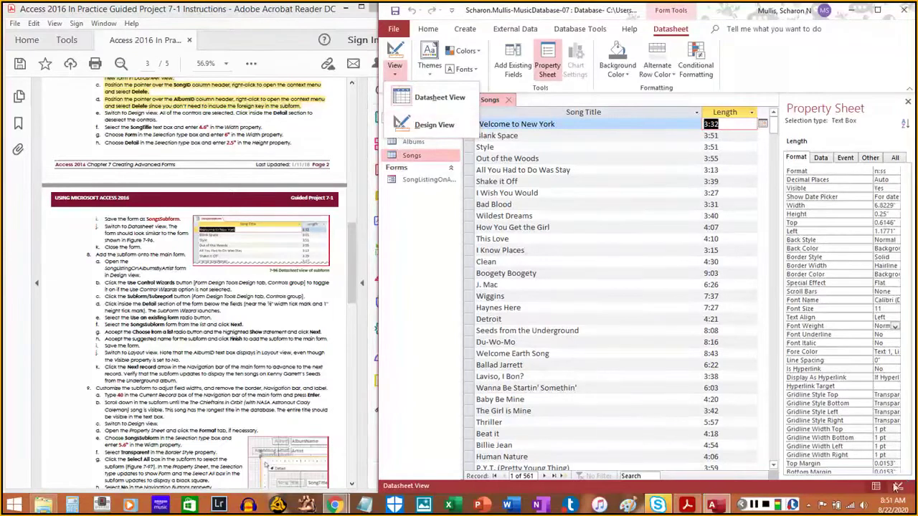
{"action": "key", "text": "Escape"}
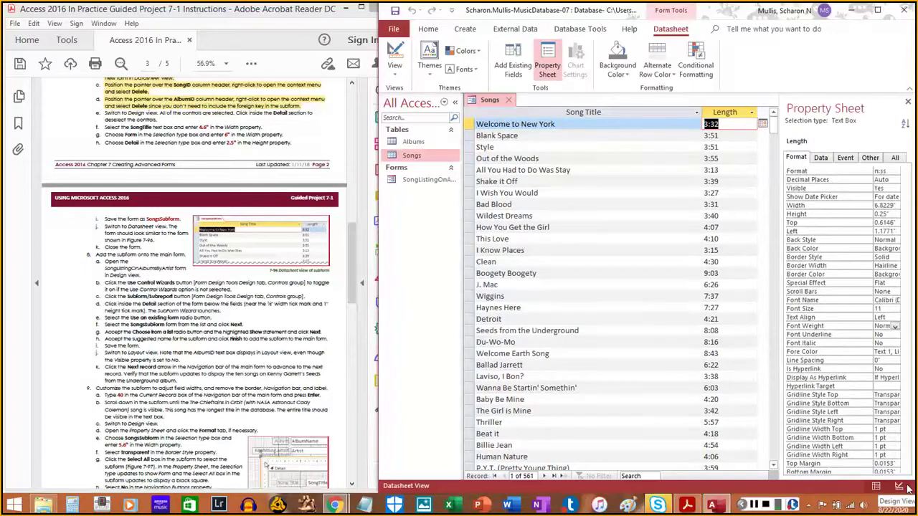
{"action": "left_click", "coordinate": [902, 487]}
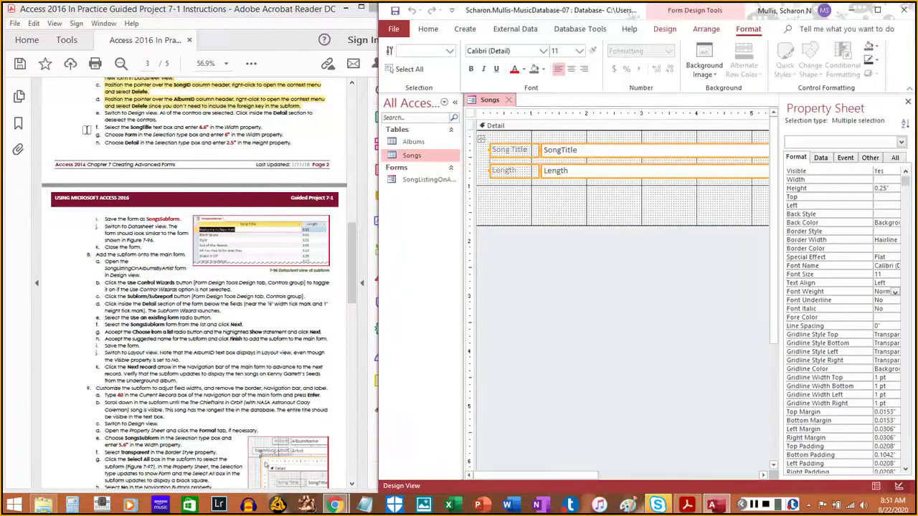
{"action": "left_click_drag", "start_coordinate": [106, 113], "coordinate": [153, 121]}
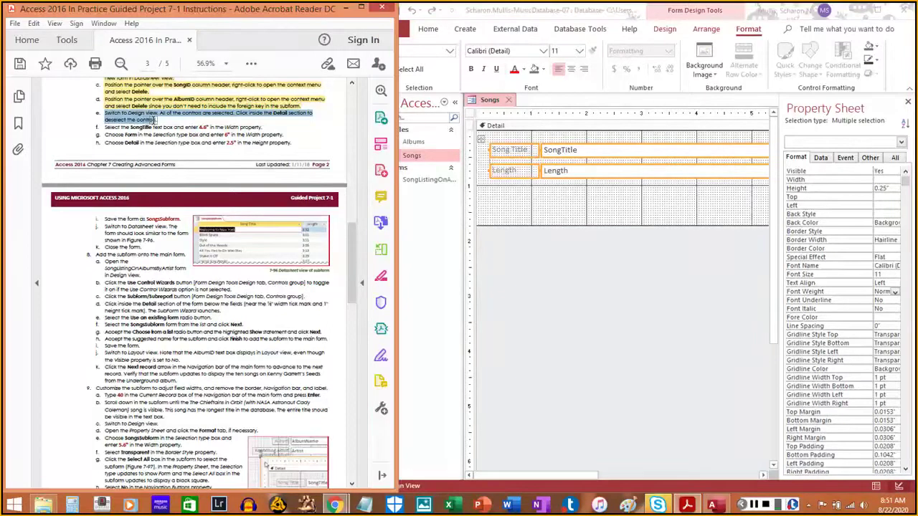
{"action": "left_click", "coordinate": [154, 120]}
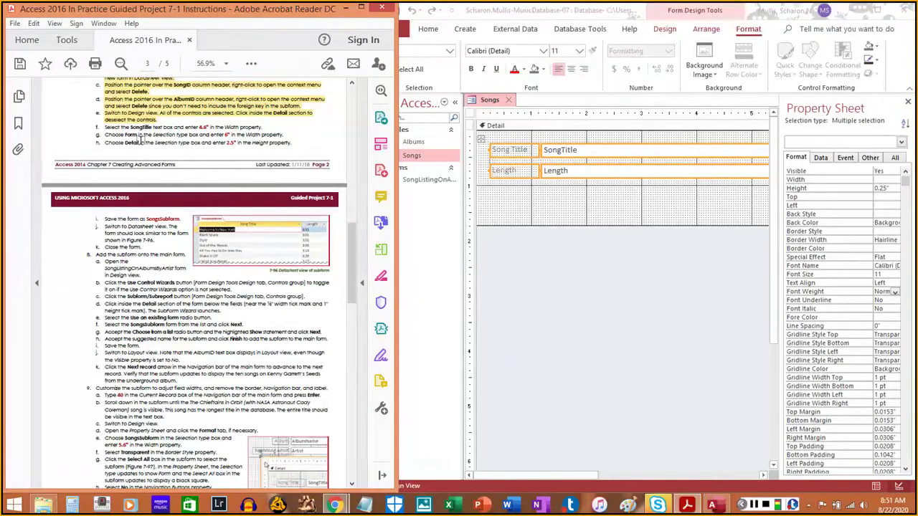
Set the SongTitle text box's width to 4.6" in the Songs form and highlight instruction 7f in the PDF
{"action": "left_click", "coordinate": [556, 151]}
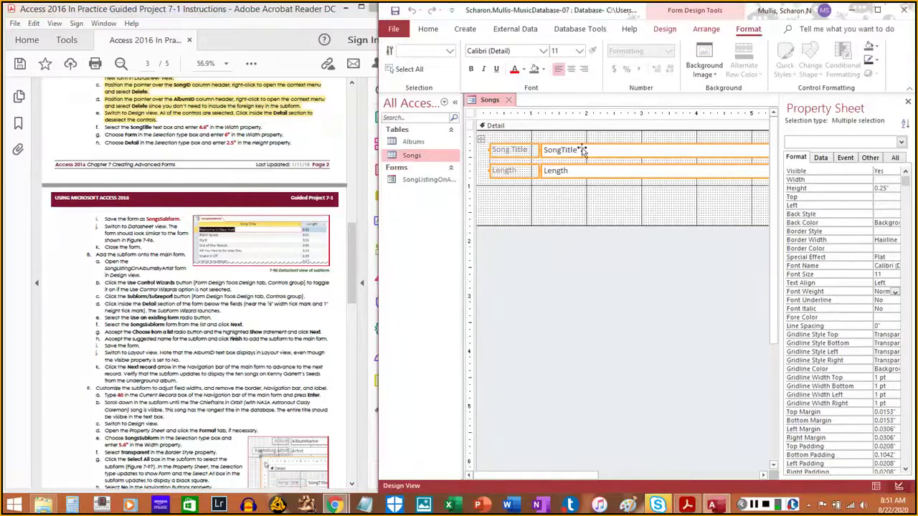
{"action": "left_click", "coordinate": [594, 195]}
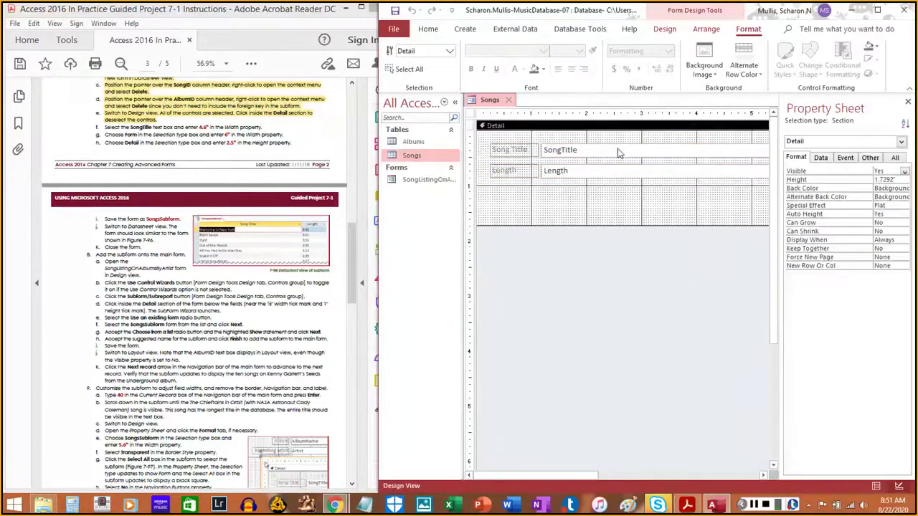
{"action": "left_click", "coordinate": [618, 151]}
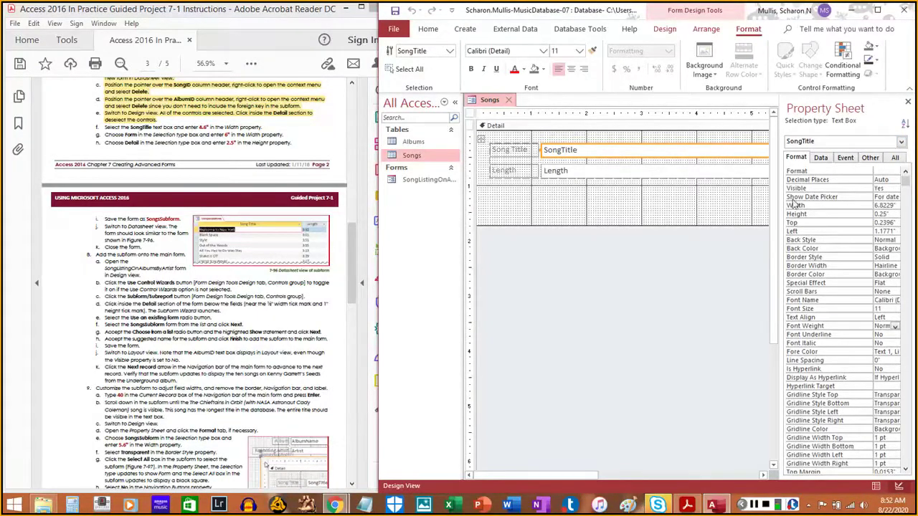
{"action": "double_click", "coordinate": [890, 205]}
{"action": "type", "text": "4"}
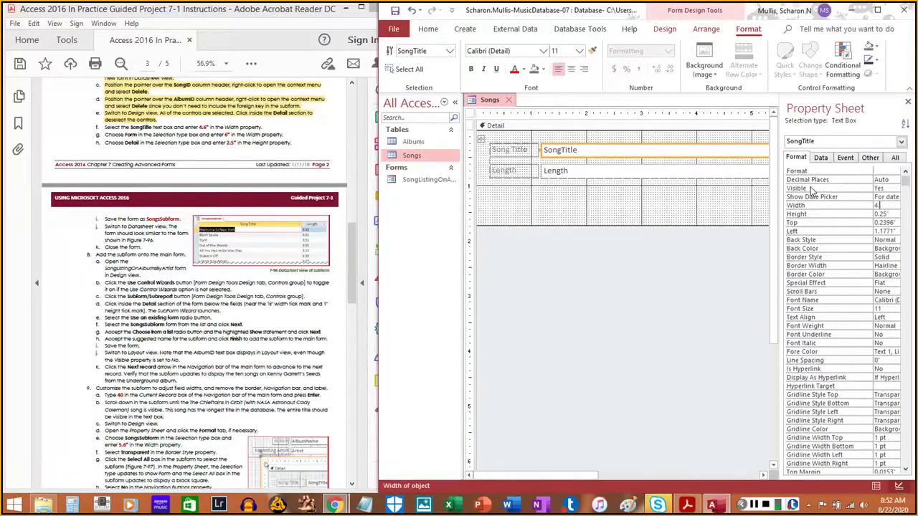
{"action": "type", "text": ".6"}
{"action": "key", "text": "Return"}
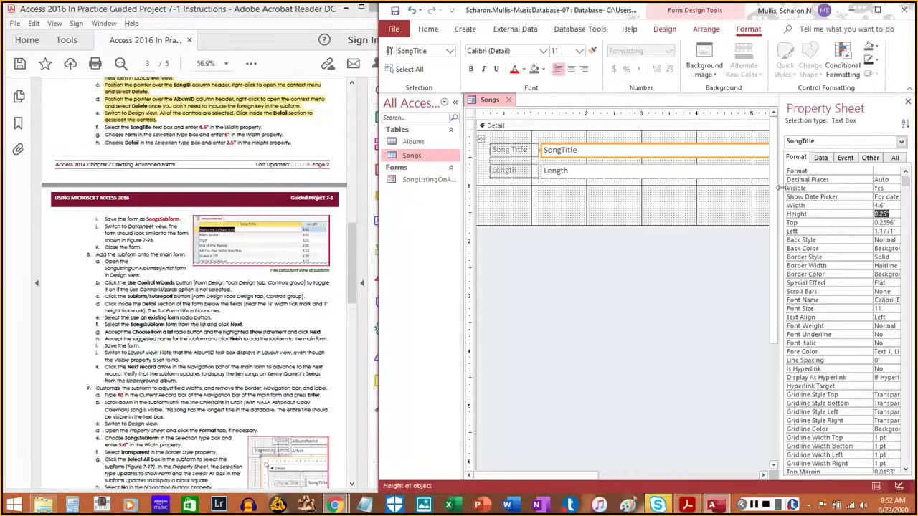
{"action": "left_click_drag", "start_coordinate": [105, 127], "coordinate": [261, 125]}
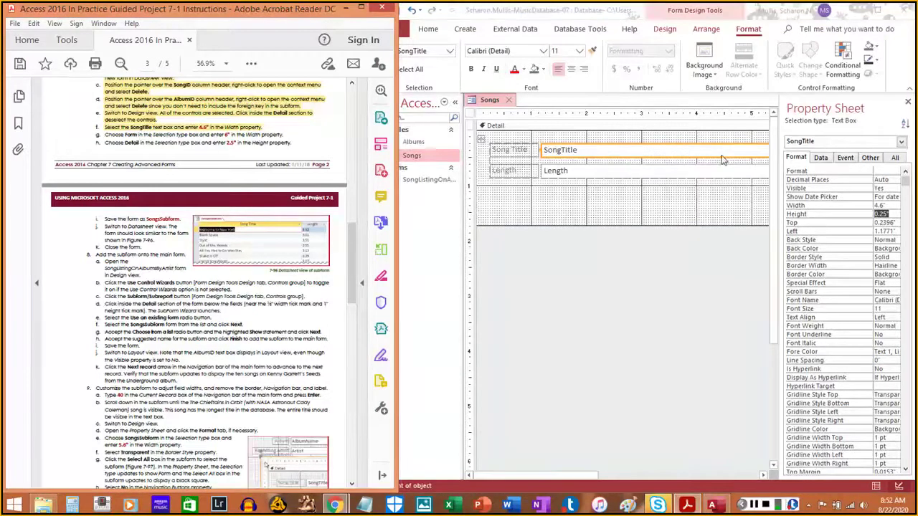
Set the width of the whole form to 6" and highlight instruction 7g in the PDF
{"action": "left_click", "coordinate": [901, 141]}
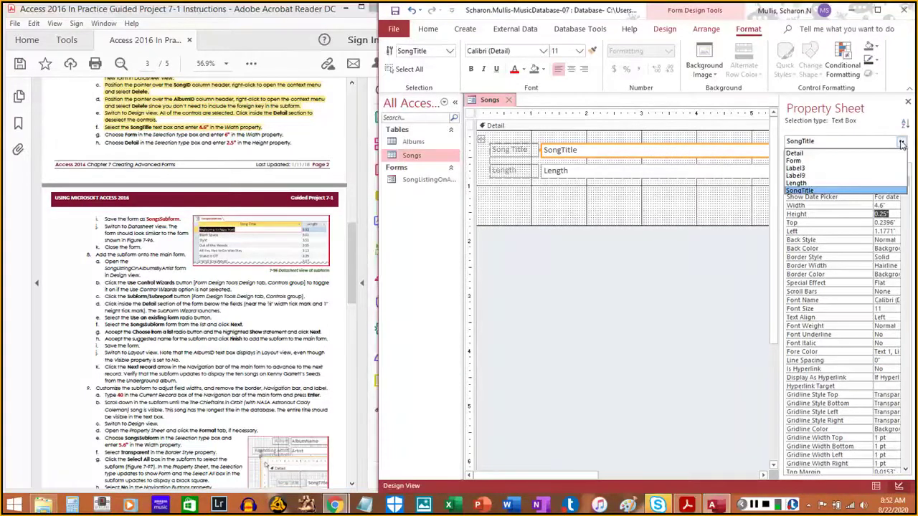
{"action": "left_click", "coordinate": [796, 161]}
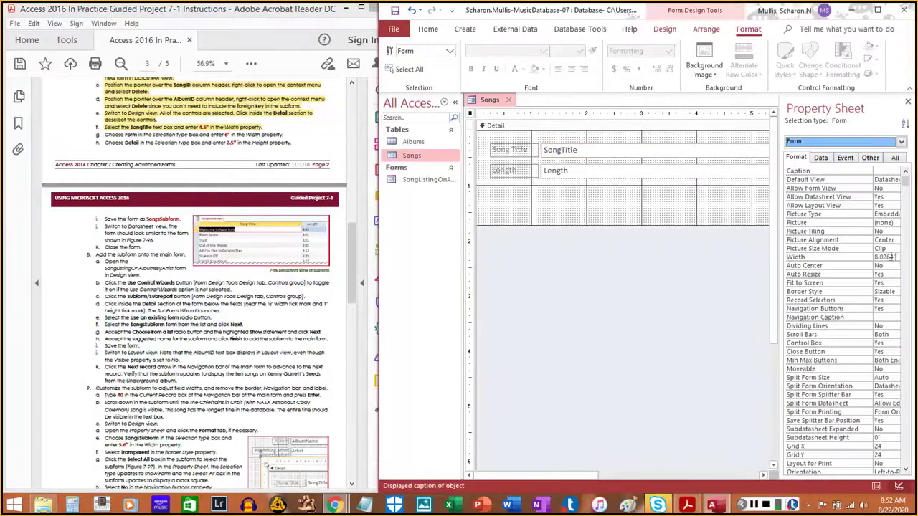
{"action": "left_click_drag", "start_coordinate": [897, 257], "coordinate": [855, 257]}
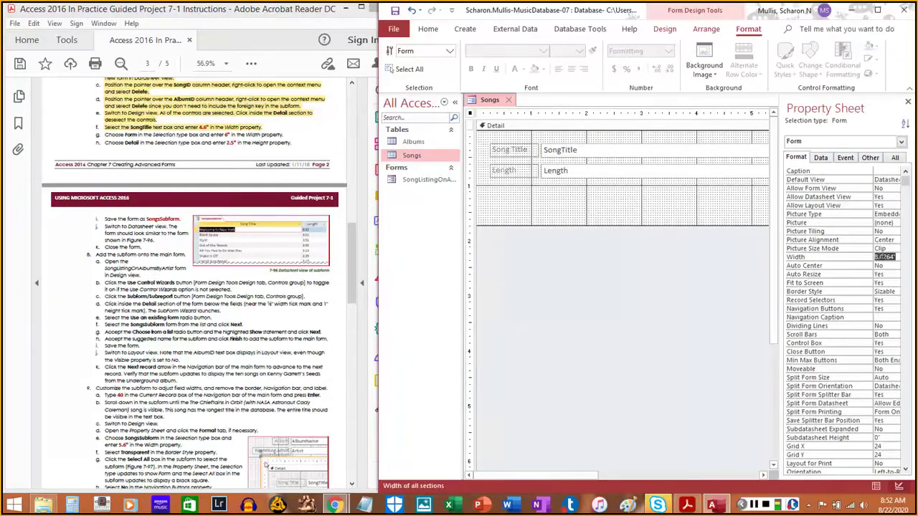
{"action": "type", "text": "6"}
{"action": "key", "text": "Return"}
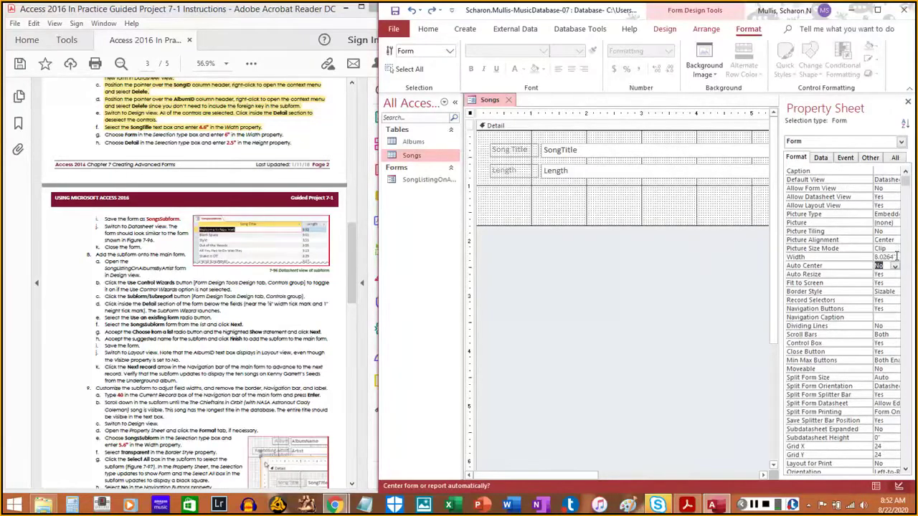
{"action": "left_click", "coordinate": [796, 256]}
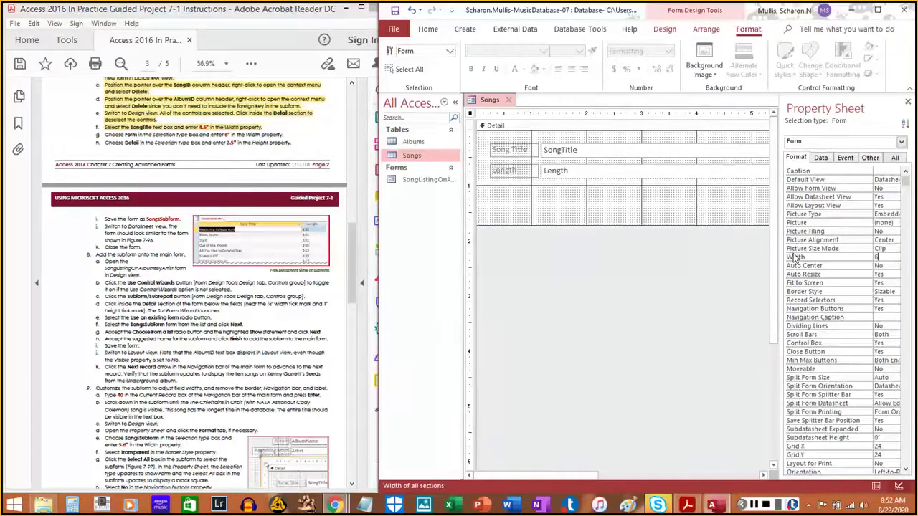
{"action": "key", "text": "Return"}
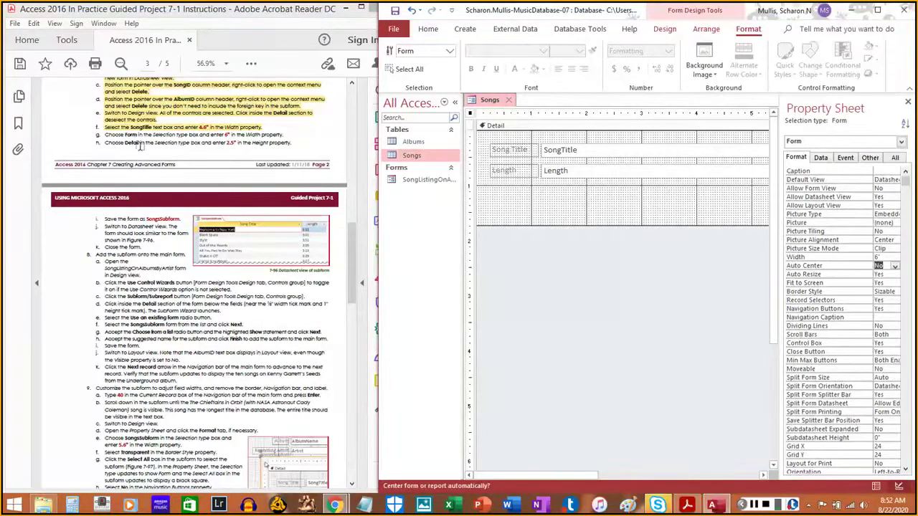
{"action": "left_click_drag", "start_coordinate": [104, 135], "coordinate": [281, 135]}
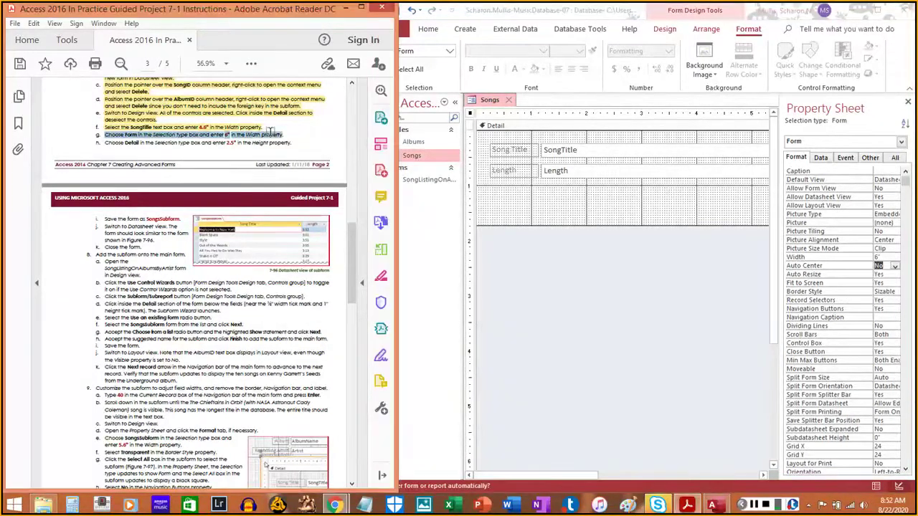
{"action": "left_click", "coordinate": [281, 135]}
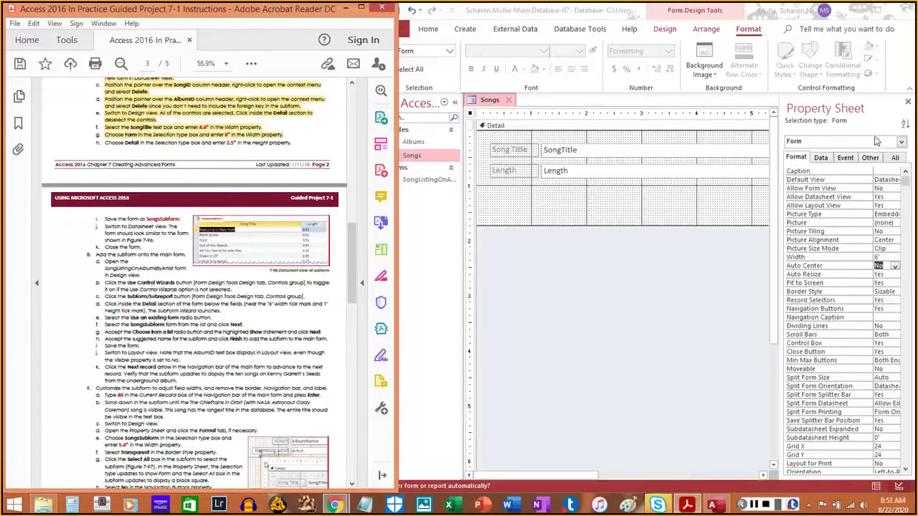
Set the Detail section's height to 2.5" and highlight instruction 7h in the PDF
{"action": "left_click", "coordinate": [882, 144]}
{"action": "left_click", "coordinate": [881, 144]}
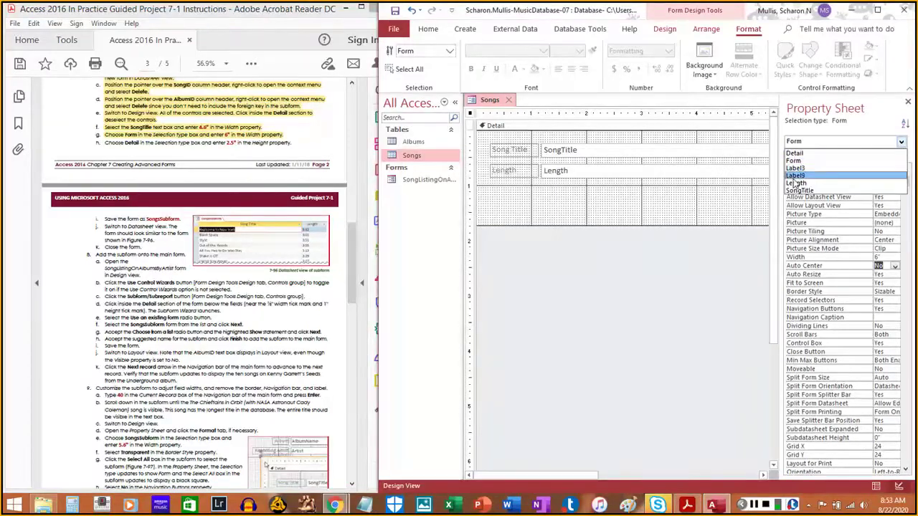
{"action": "left_click", "coordinate": [796, 152]}
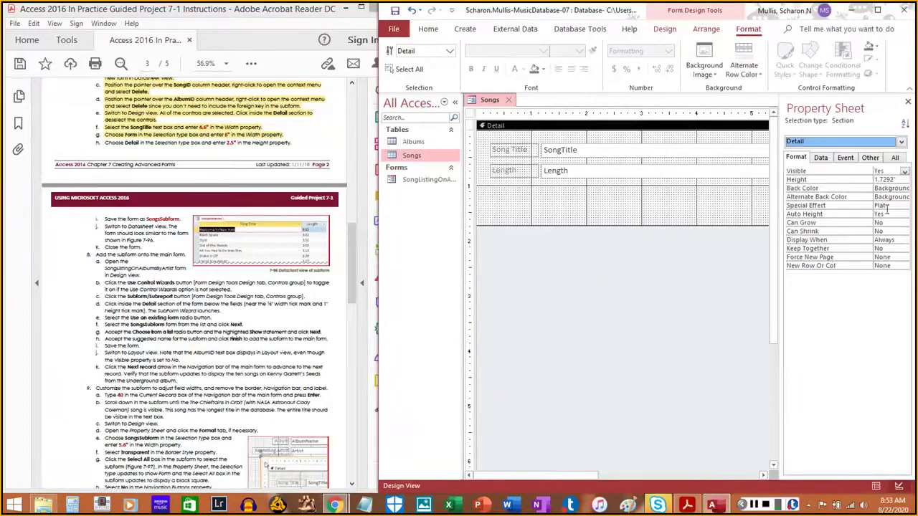
{"action": "left_click", "coordinate": [796, 179]}
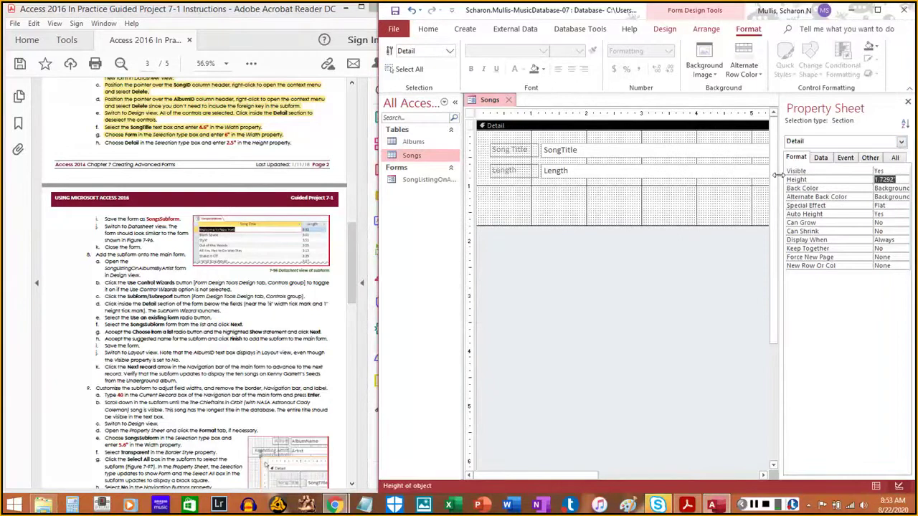
{"action": "type", "text": "2.5"}
{"action": "key", "text": "Return"}
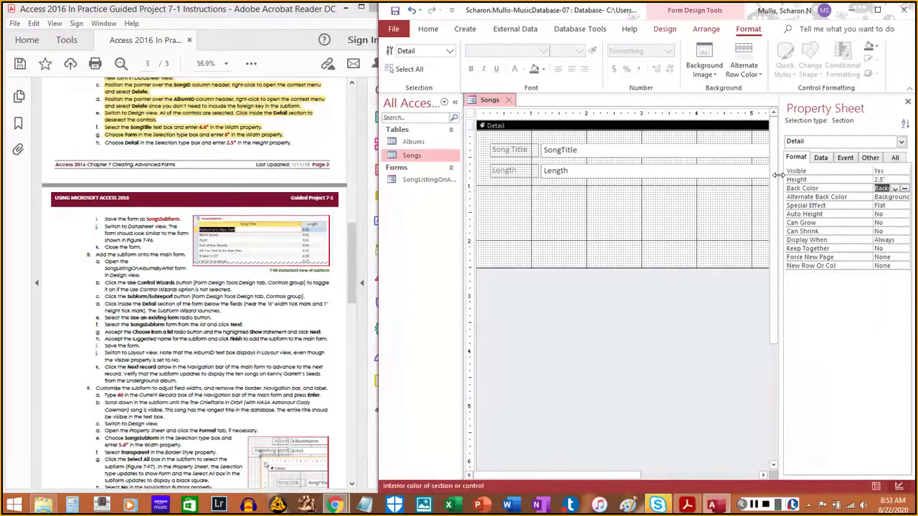
{"action": "left_click_drag", "start_coordinate": [102, 143], "coordinate": [287, 143]}
{"action": "left_click", "coordinate": [289, 142]}
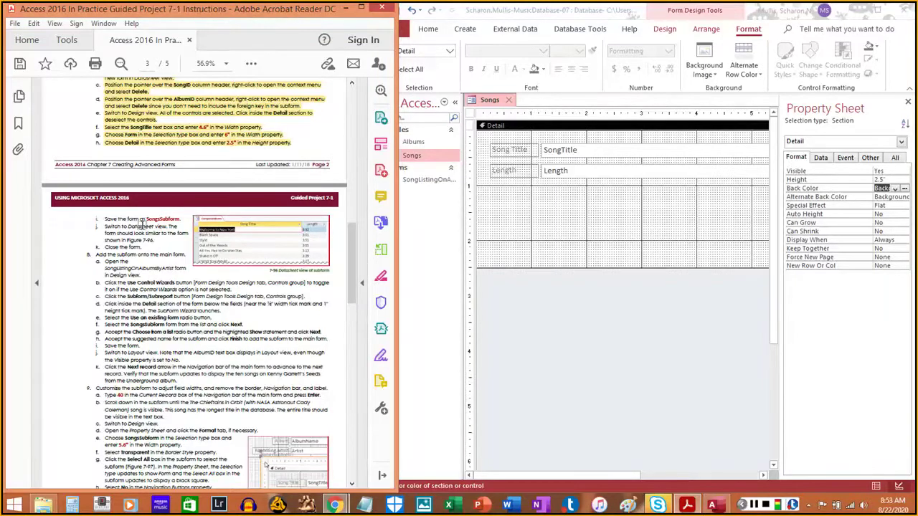
Save the Songs form as SongsSubform and highlight instruction 7i in the PDF
{"action": "left_click", "coordinate": [493, 100]}
{"action": "right_click", "coordinate": [494, 101]}
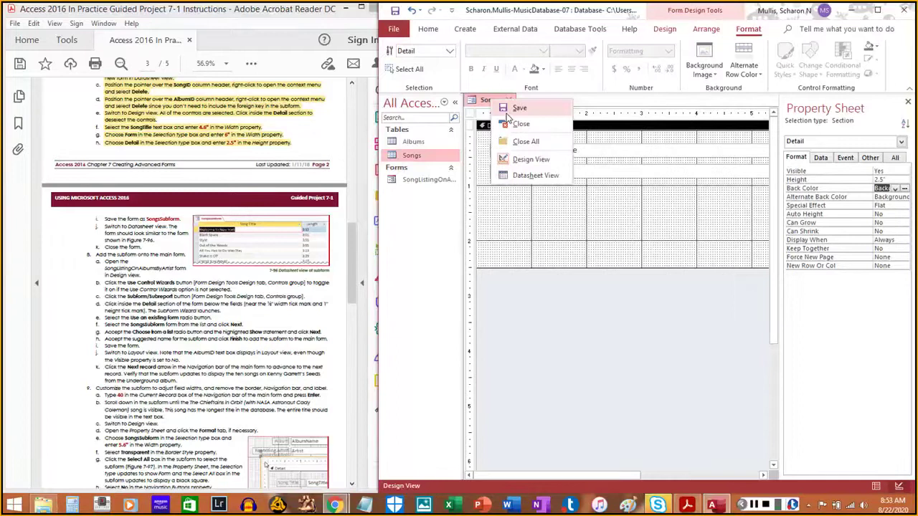
{"action": "right_click", "coordinate": [477, 101]}
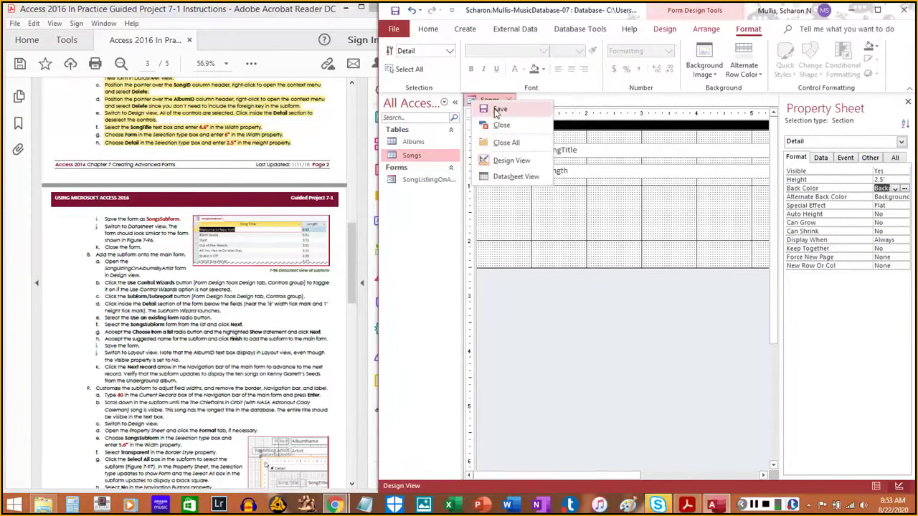
{"action": "left_click", "coordinate": [496, 111]}
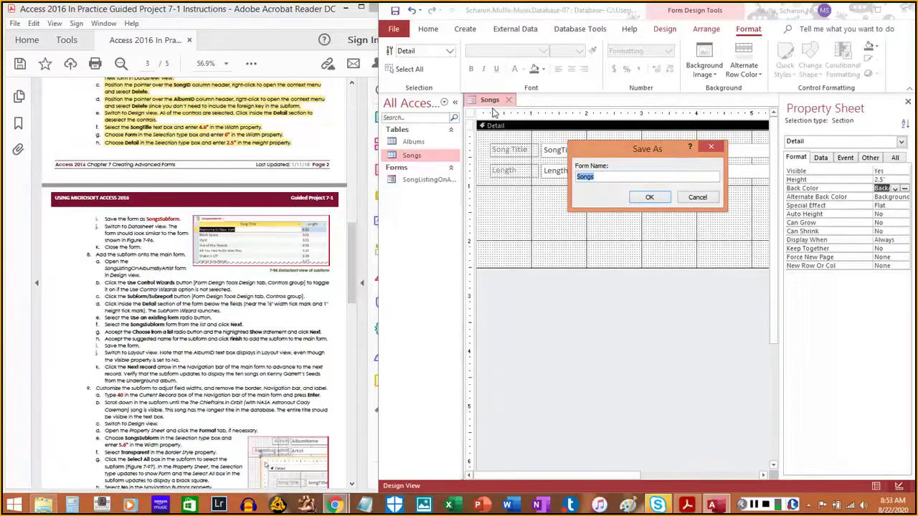
{"action": "key", "text": "End"}
{"action": "type", "text": "Subf"}
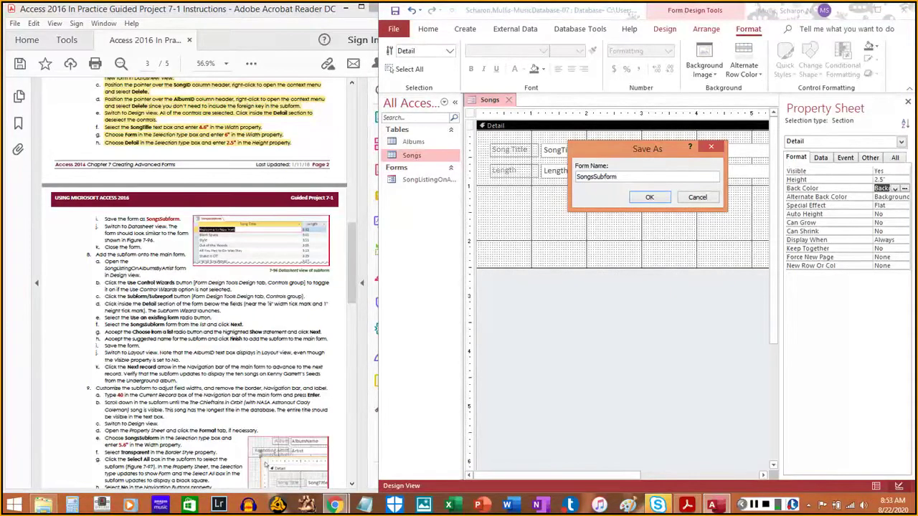
{"action": "key", "text": "Return"}
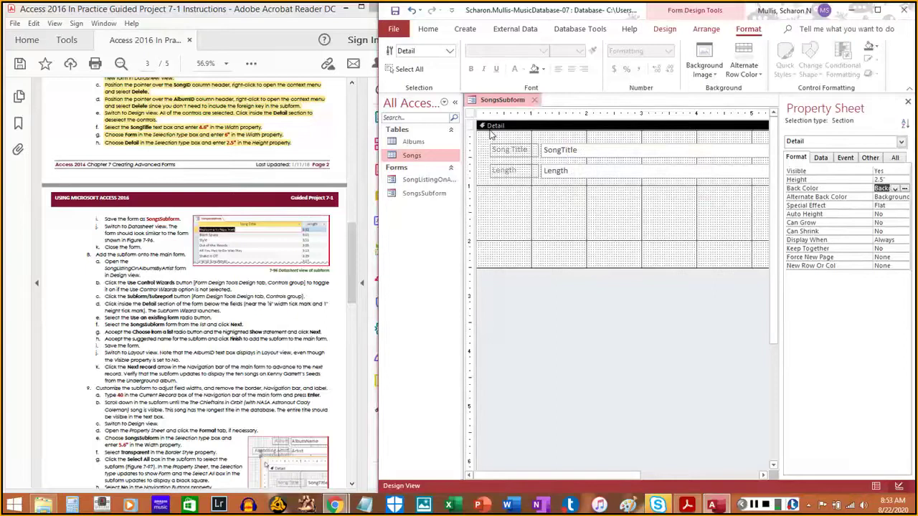
{"action": "left_click", "coordinate": [105, 219]}
{"action": "left_click_drag", "start_coordinate": [106, 220], "coordinate": [162, 219]}
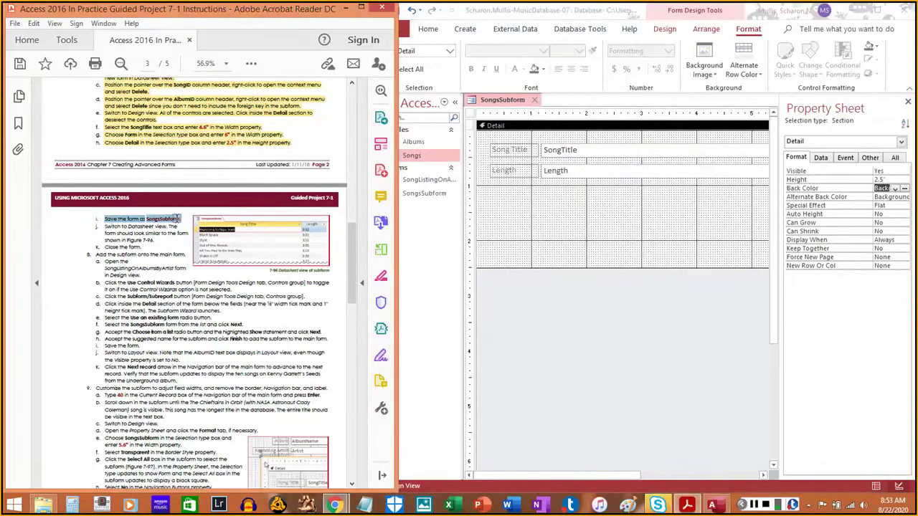
{"action": "left_click", "coordinate": [177, 218]}
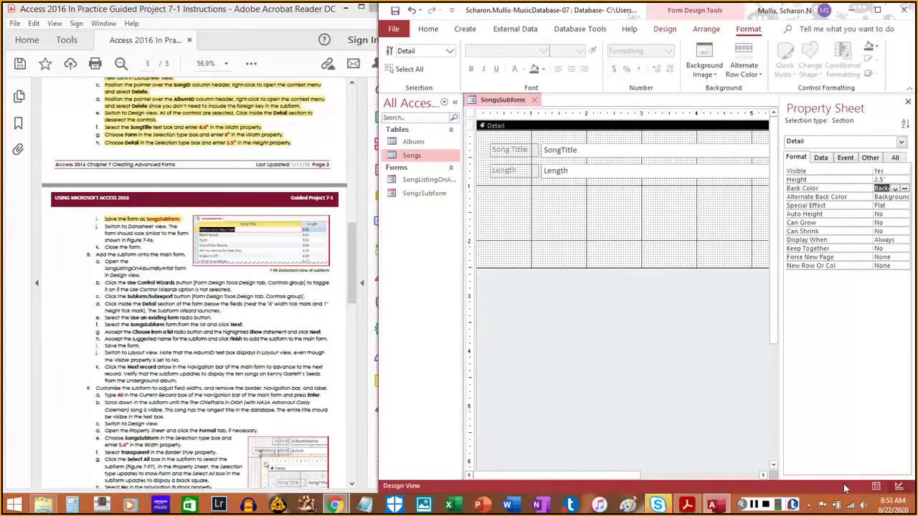
Switch SongsSubform to Datasheet view and highlight instruction 7j in the PDF
{"action": "left_click", "coordinate": [667, 31]}
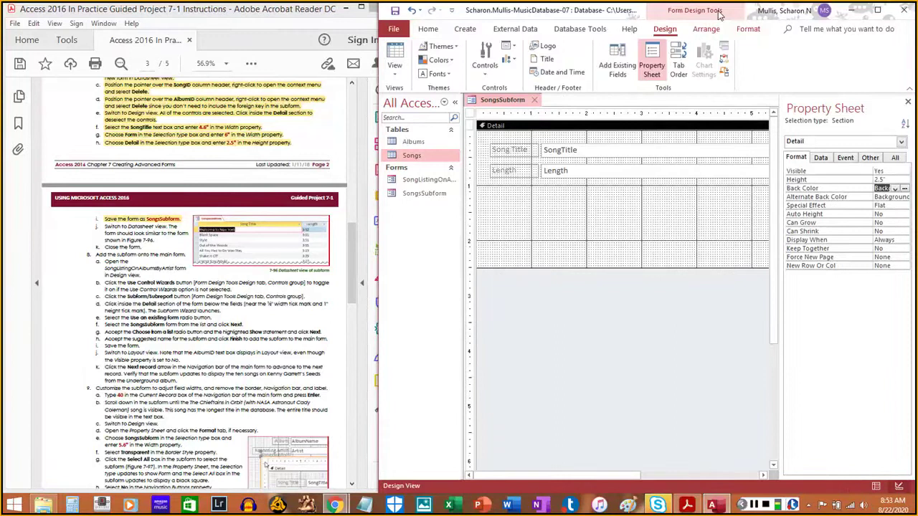
{"action": "left_click", "coordinate": [396, 76]}
{"action": "left_click", "coordinate": [430, 98]}
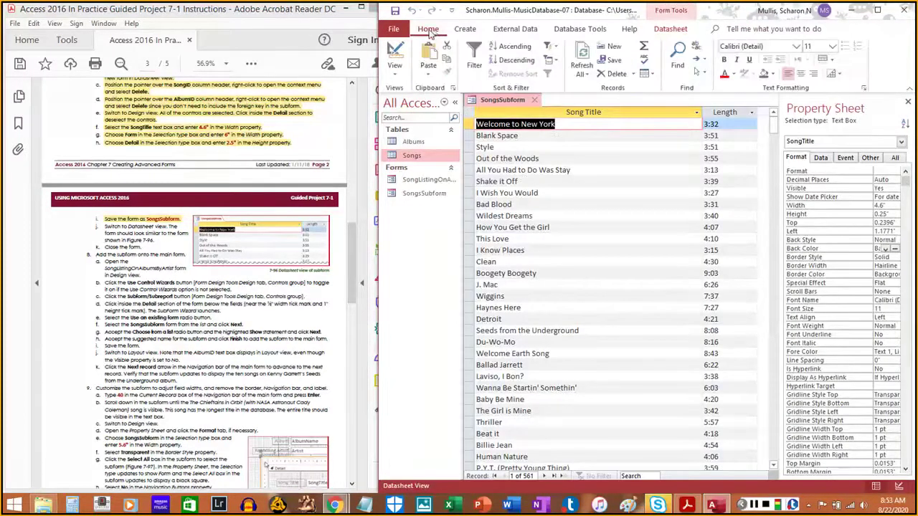
{"action": "left_click", "coordinate": [395, 72]}
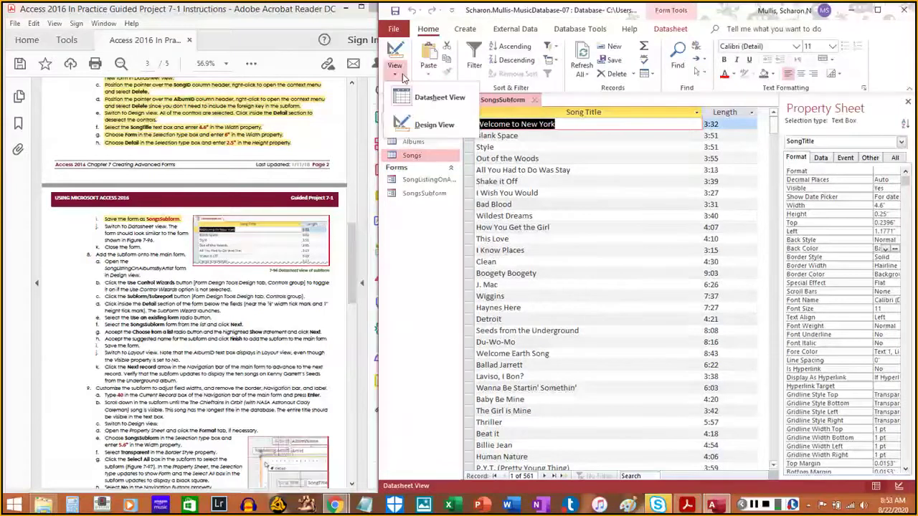
{"action": "left_click", "coordinate": [407, 100]}
{"action": "left_click", "coordinate": [674, 29]}
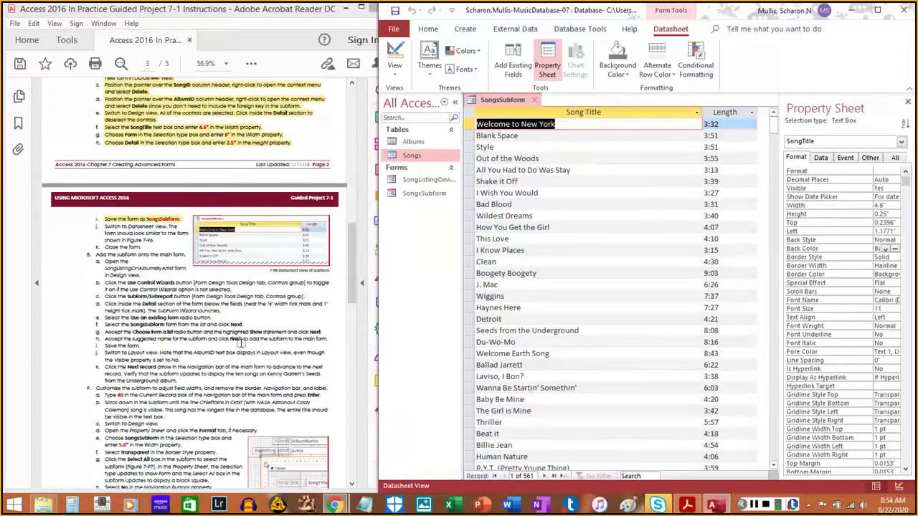
{"action": "left_click_drag", "start_coordinate": [101, 224], "coordinate": [157, 238]}
{"action": "left_click", "coordinate": [129, 242]}
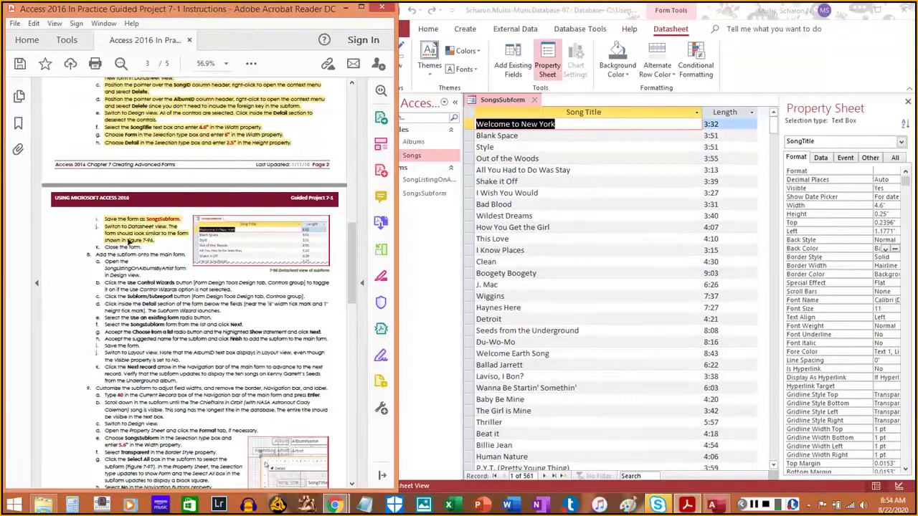
Close the SongsSubform form, highlight instruction 7k in the PDF, and return to the database window
{"action": "left_click", "coordinate": [534, 99]}
{"action": "left_click", "coordinate": [535, 100]}
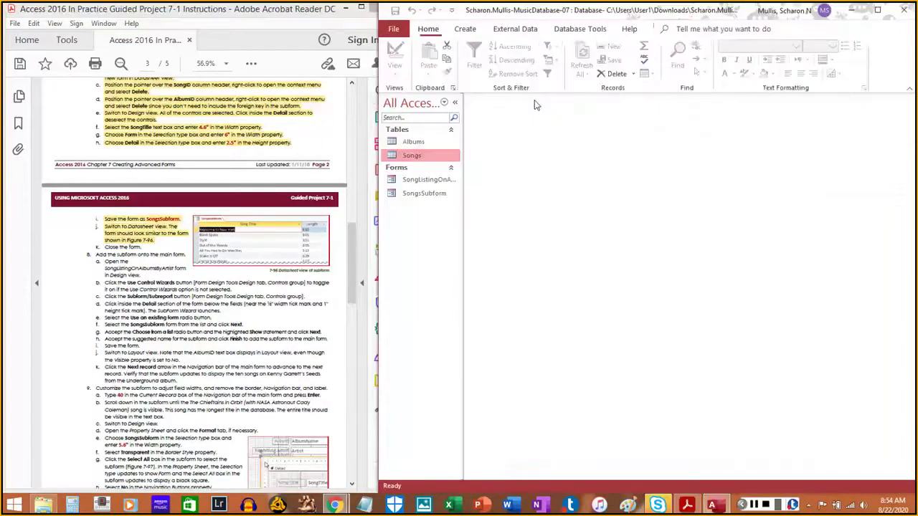
{"action": "left_click", "coordinate": [106, 248]}
{"action": "left_click_drag", "start_coordinate": [105, 247], "coordinate": [149, 249]}
{"action": "left_click", "coordinate": [755, 506]}
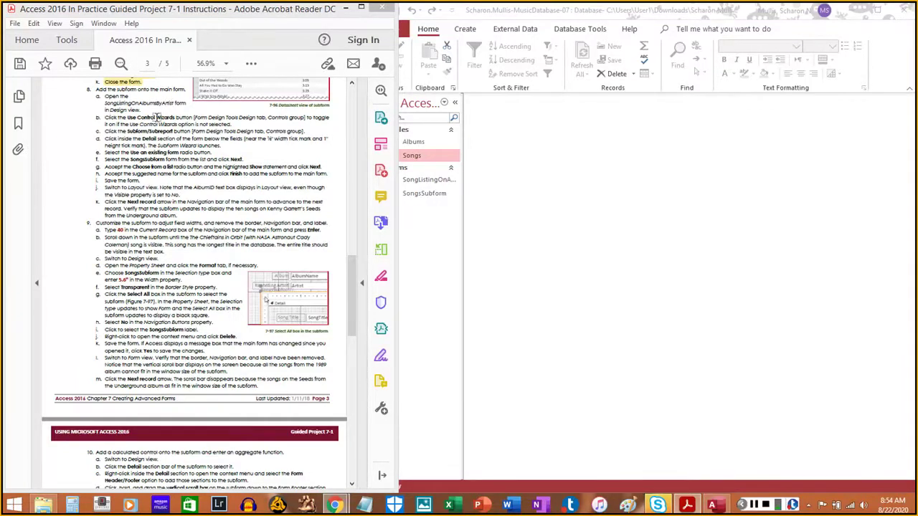
{"action": "left_click", "coordinate": [446, 223]}
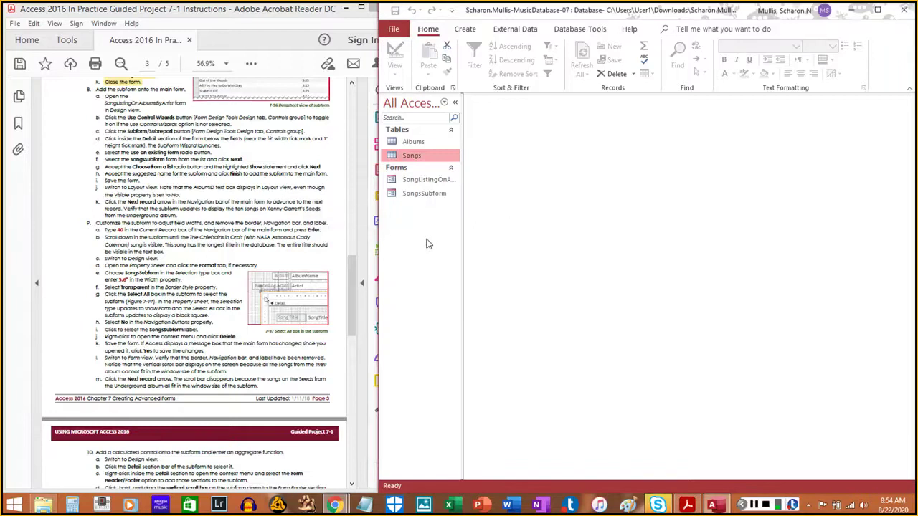
{"action": "right_click", "coordinate": [425, 179]}
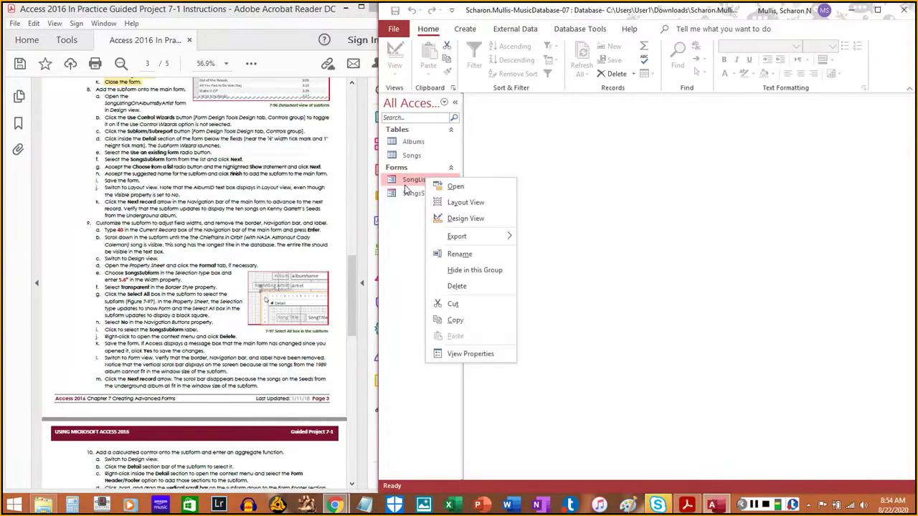
{"action": "key", "text": "Escape"}
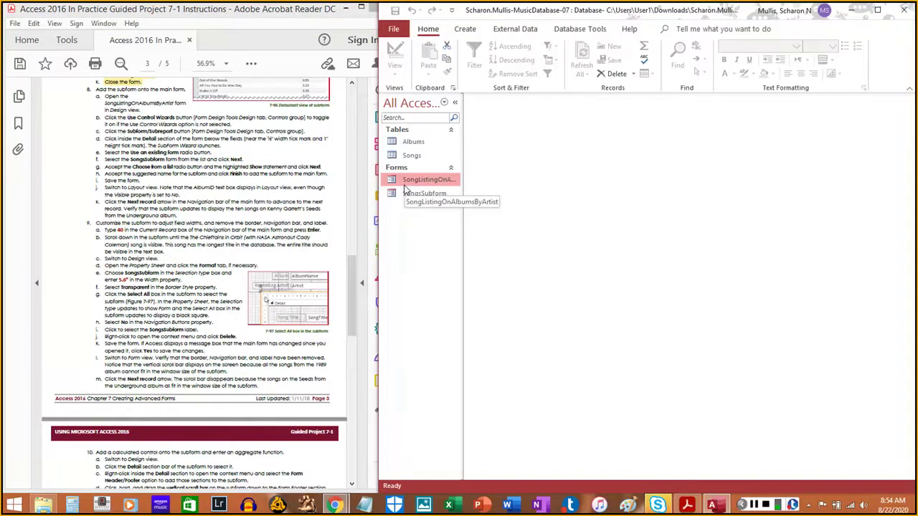
{"action": "right_click", "coordinate": [408, 185]}
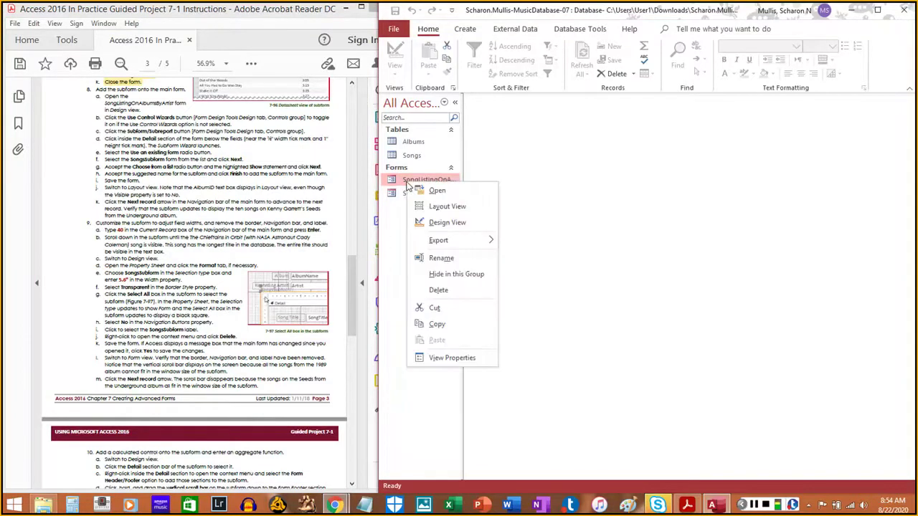
{"action": "left_click", "coordinate": [446, 222]}
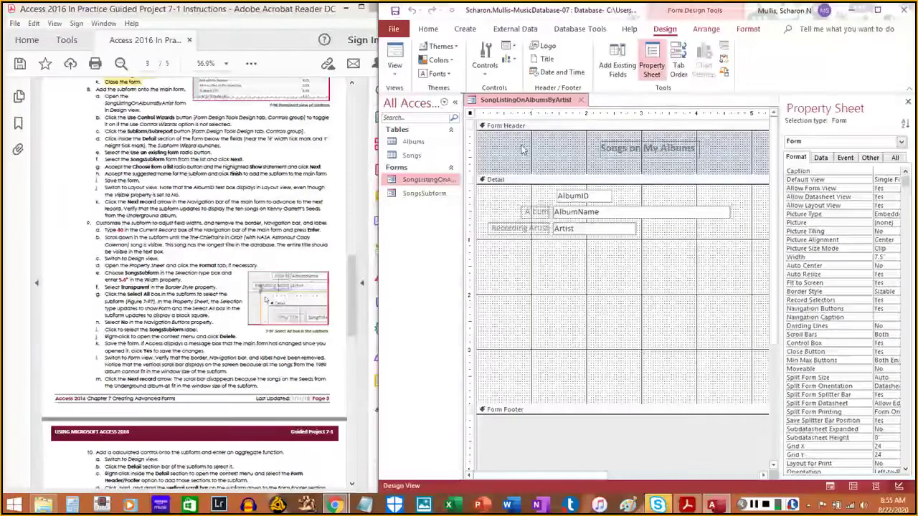
{"action": "left_click", "coordinate": [580, 100]}
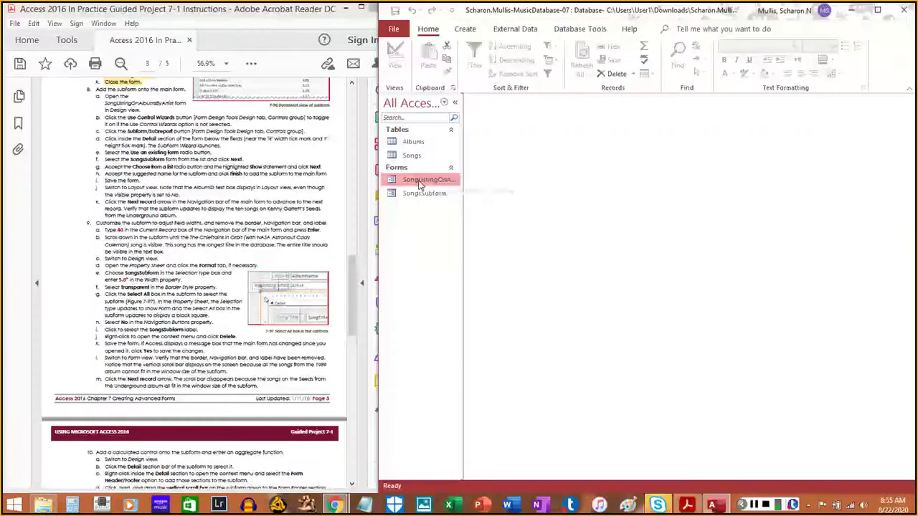
Open the SongListingOnAlbumsByArtist form, change it to Design view, and highlight instruction 8a in the PDF
{"action": "double_click", "coordinate": [419, 180]}
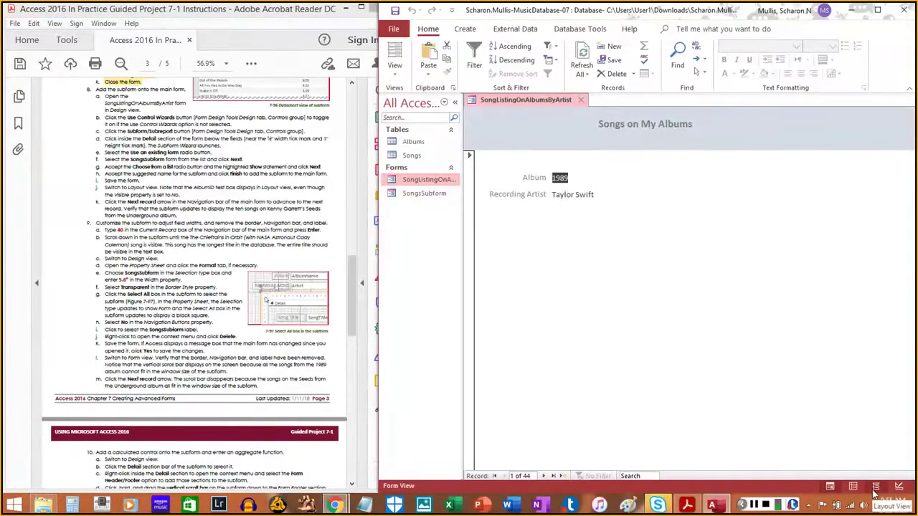
{"action": "left_click", "coordinate": [897, 487]}
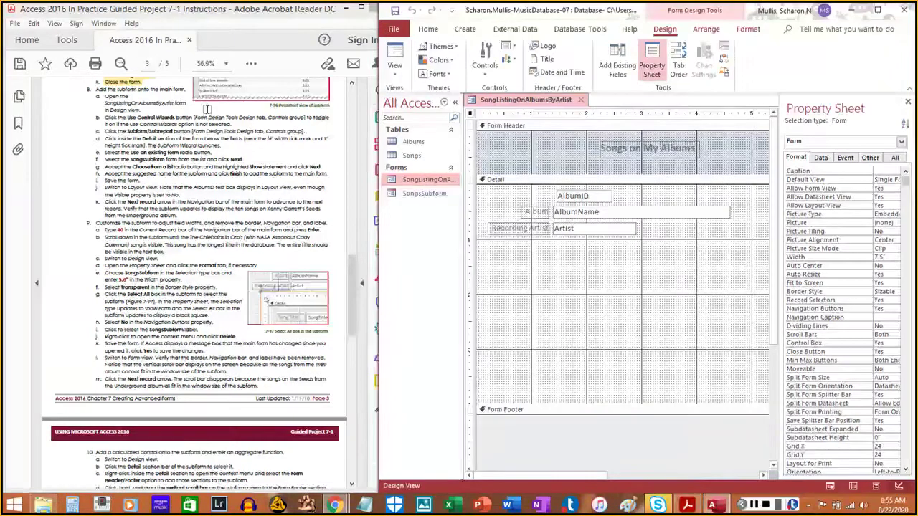
{"action": "mouse_move", "coordinate": [105, 95]}
{"action": "left_mouse_down"}
{"action": "mouse_move", "coordinate": [172, 104]}
{"action": "mouse_move", "coordinate": [129, 111]}
{"action": "mouse_move", "coordinate": [137, 111]}
{"action": "left_mouse_up"}
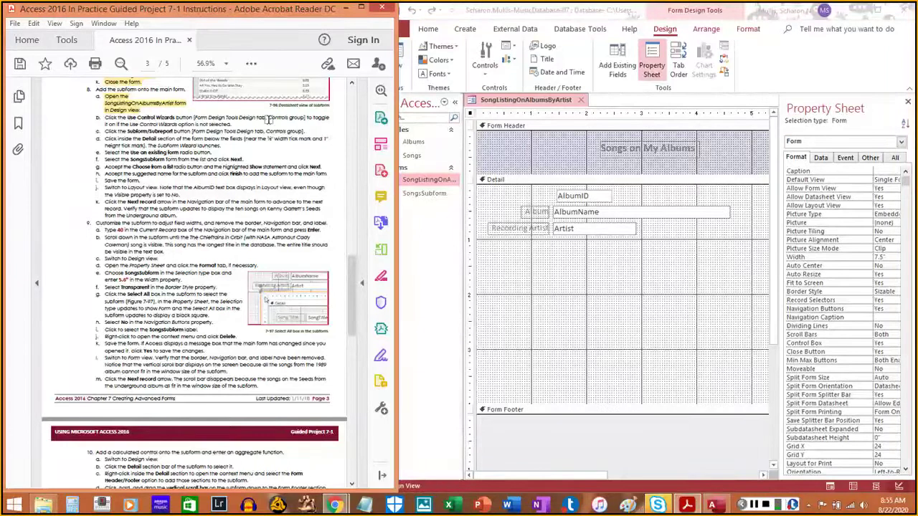
Turn on the Use Control Wizards option for the form's controls
{"action": "left_click", "coordinate": [667, 33]}
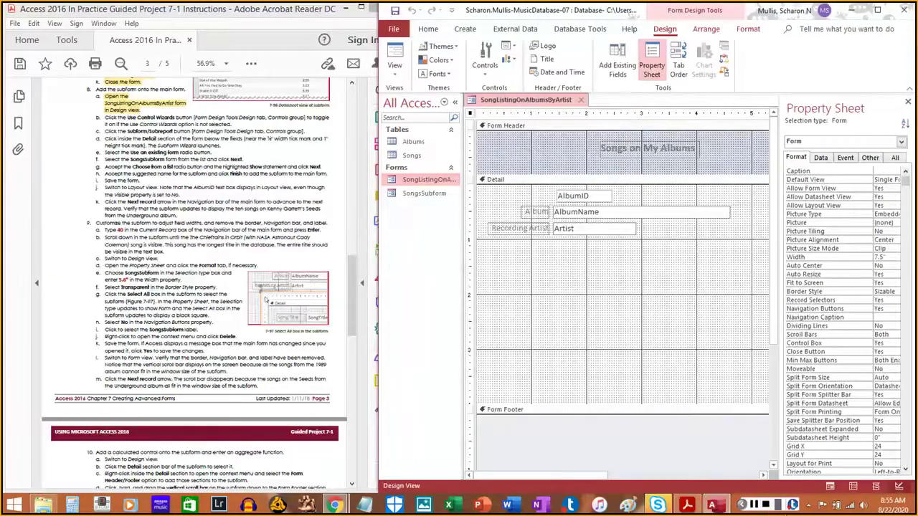
{"action": "left_click", "coordinate": [746, 505]}
{"action": "left_click", "coordinate": [751, 506]}
{"action": "left_click", "coordinate": [486, 72]}
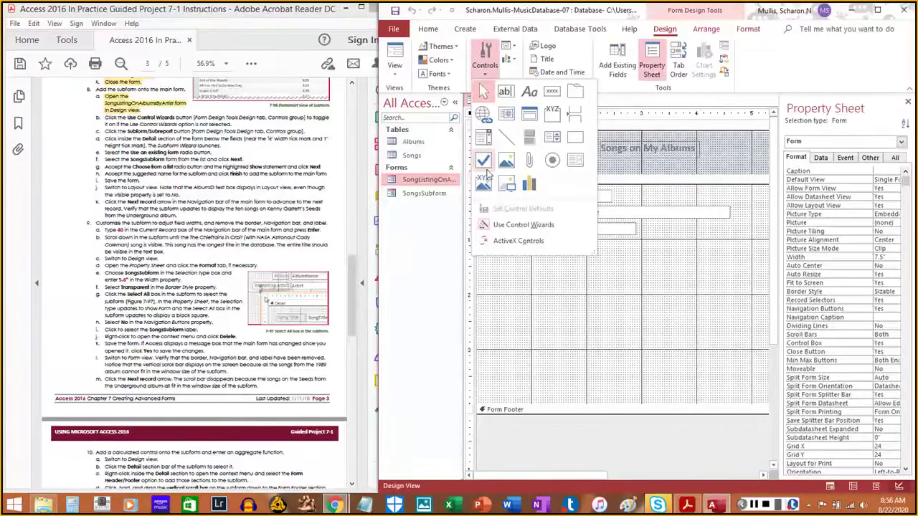
{"action": "left_click", "coordinate": [510, 225]}
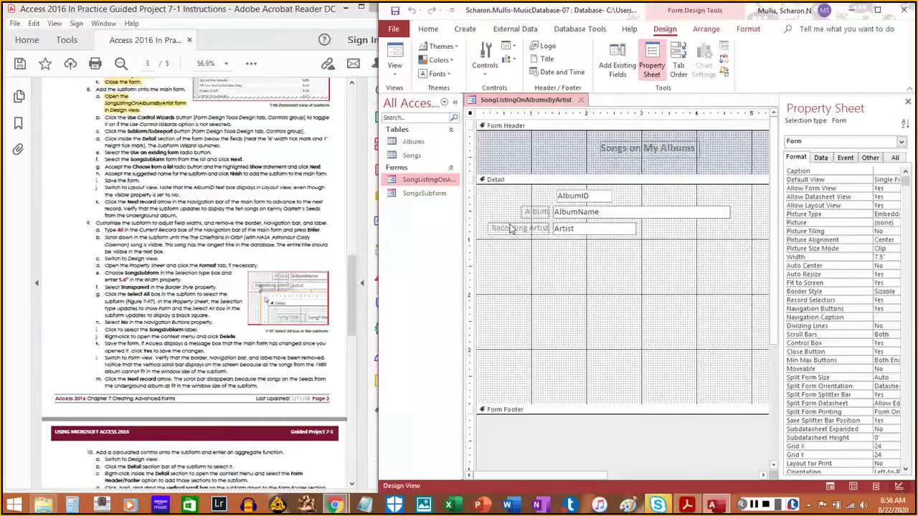
Place a Subform/Subreport control below the Detail fields, about 0.9" across and 1.9" down, and highlight instructions 8b and 8c in the PDF
{"action": "left_click", "coordinate": [753, 506]}
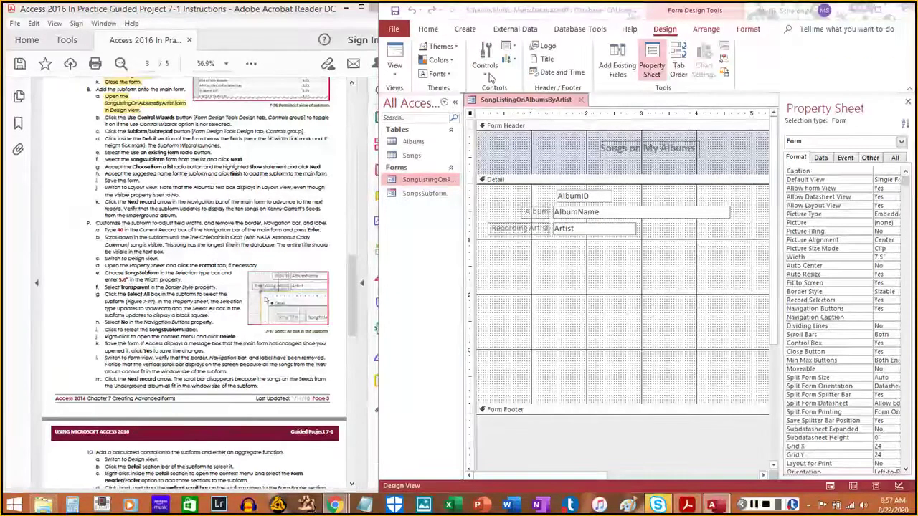
{"action": "left_click", "coordinate": [487, 73]}
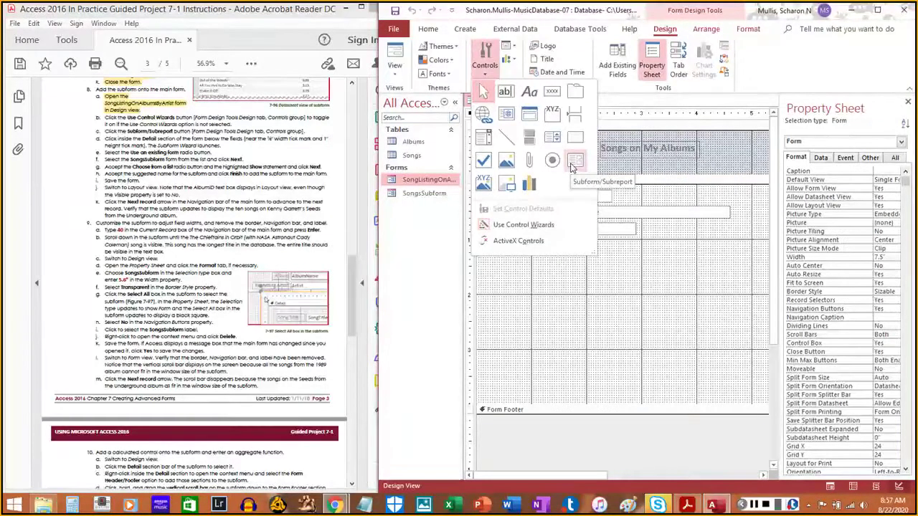
{"action": "left_click", "coordinate": [572, 165]}
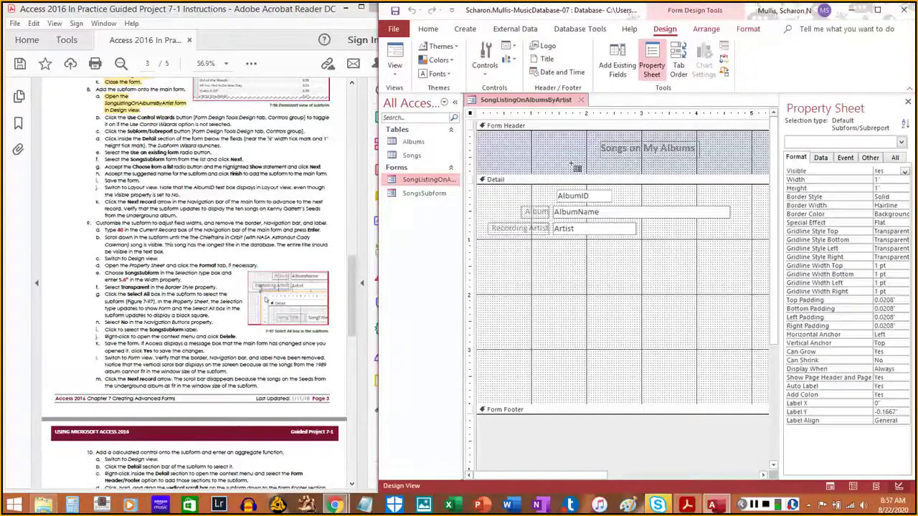
{"action": "left_click", "coordinate": [524, 289]}
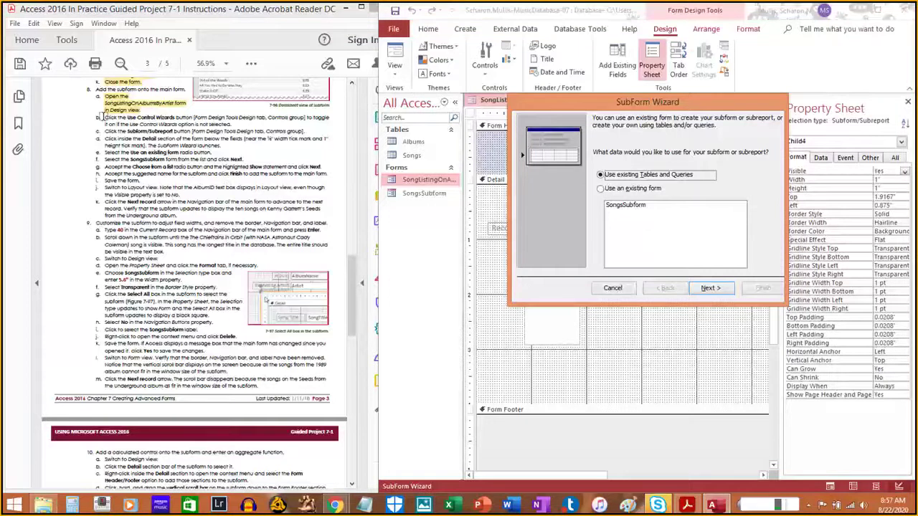
{"action": "left_click_drag", "start_coordinate": [104, 117], "coordinate": [230, 126]}
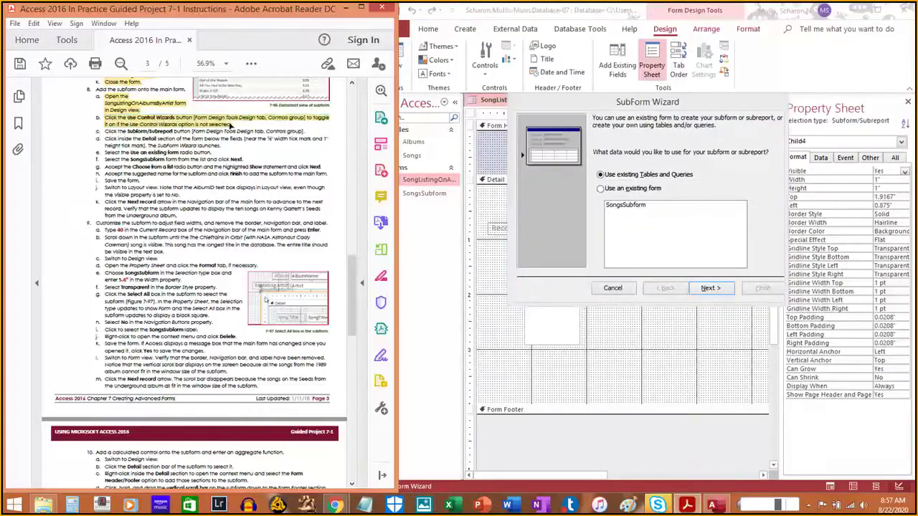
{"action": "left_click_drag", "start_coordinate": [104, 131], "coordinate": [304, 135]}
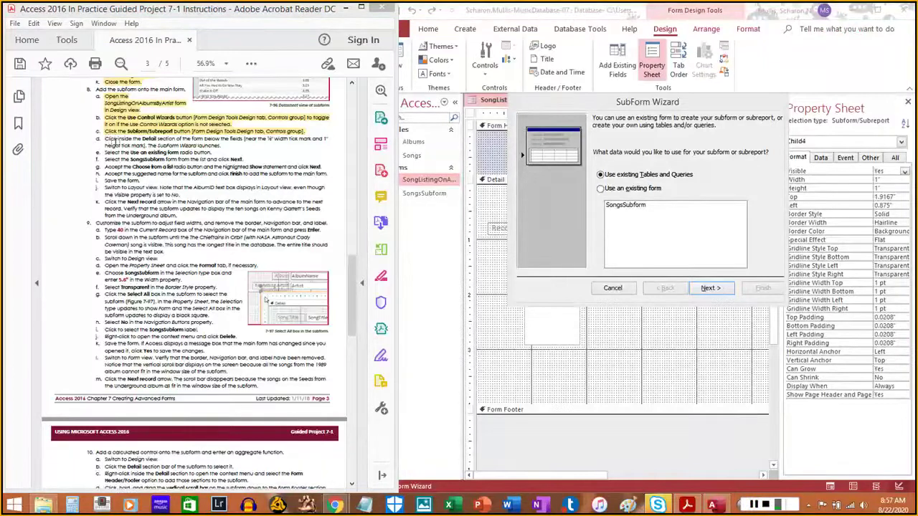
Base the subform on the existing SongsSubform form, continue the wizard, and highlight instructions 8e and 8f in the PDF
{"action": "left_click", "coordinate": [641, 193]}
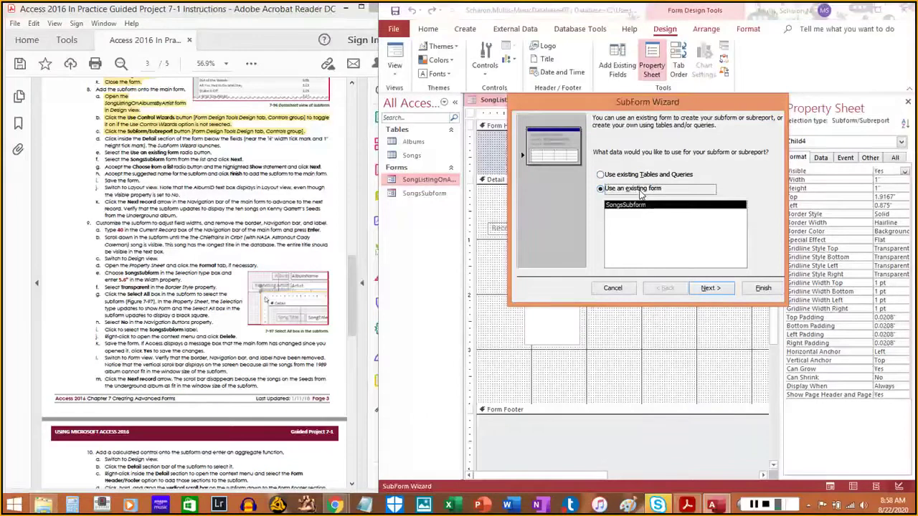
{"action": "left_click_drag", "start_coordinate": [106, 152], "coordinate": [209, 151]}
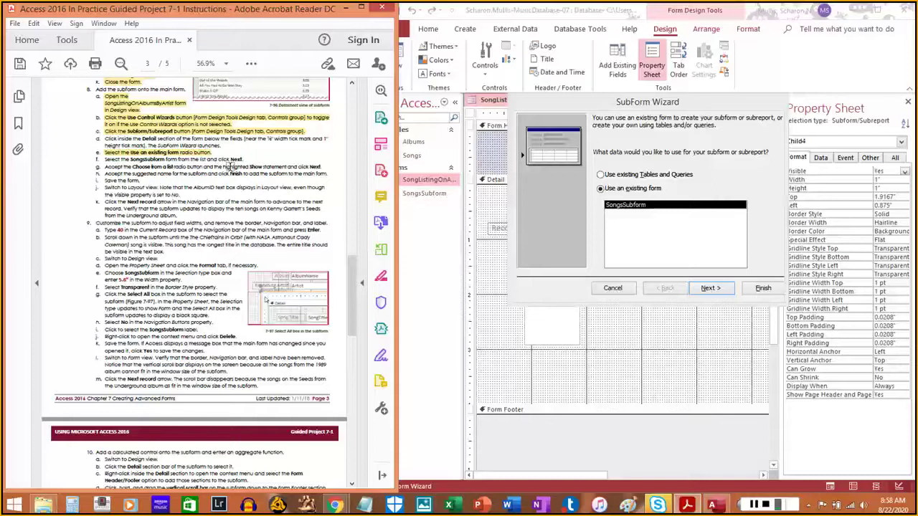
{"action": "left_click", "coordinate": [708, 288]}
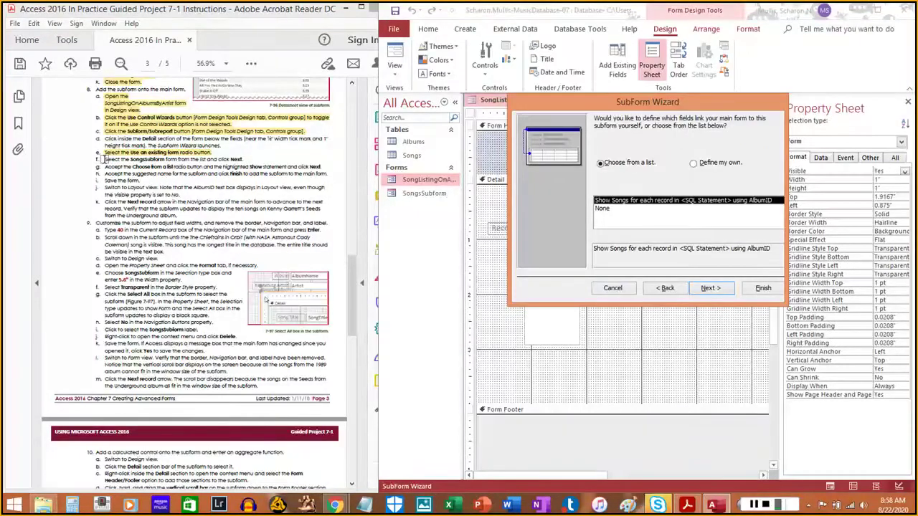
{"action": "left_click_drag", "start_coordinate": [105, 159], "coordinate": [248, 158]}
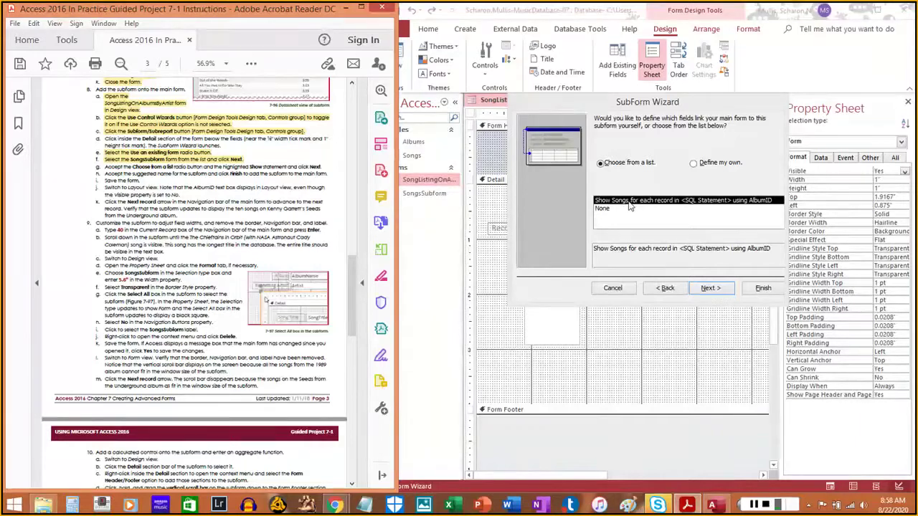
Accept the listed AlbumID link and the suggested name SongsSubform, highlight instruction 8g, and finish the SubForm Wizard
{"action": "left_click", "coordinate": [710, 288]}
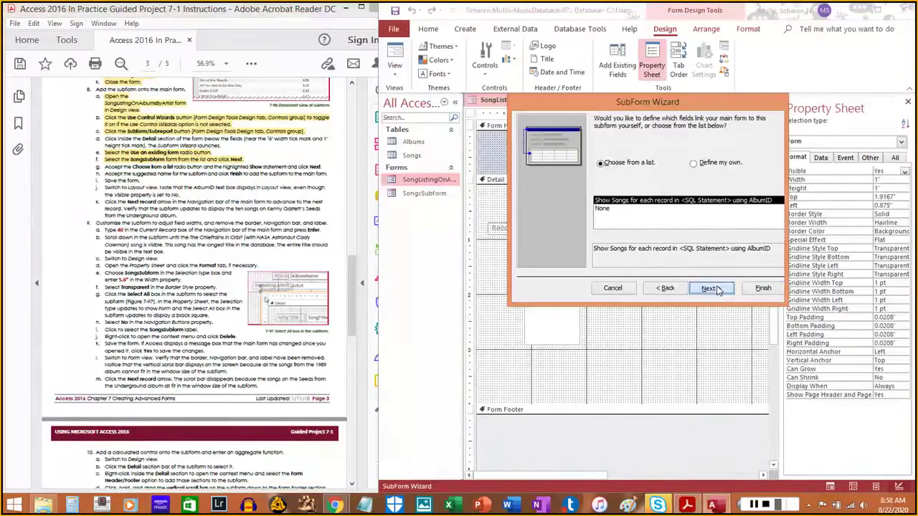
{"action": "left_click", "coordinate": [99, 164]}
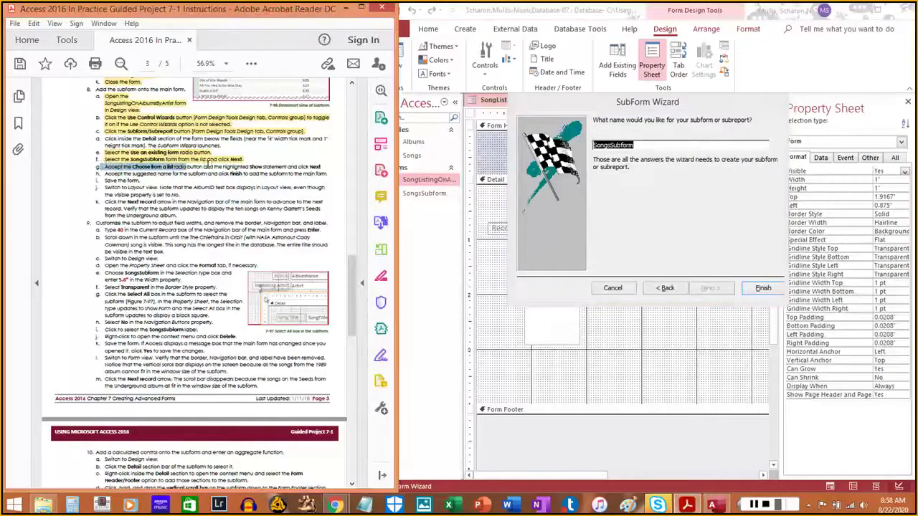
{"action": "left_click_drag", "start_coordinate": [100, 165], "coordinate": [321, 165]}
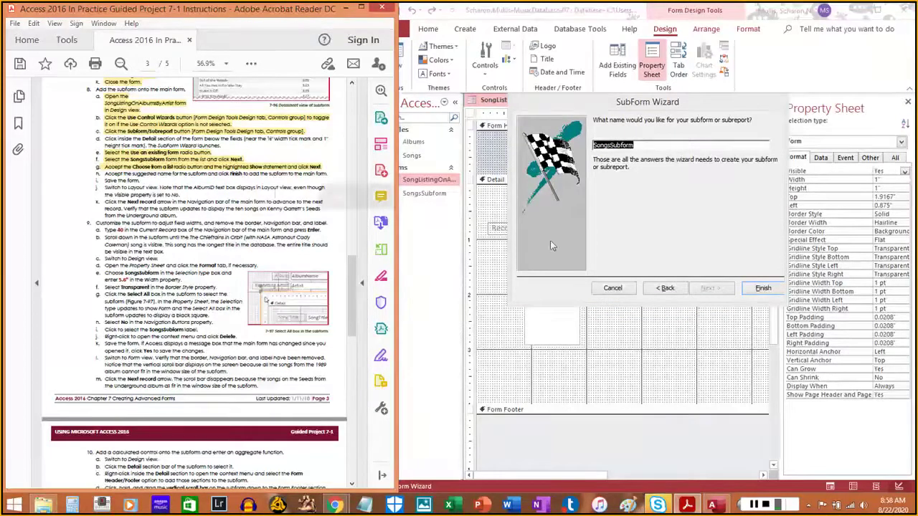
{"action": "left_click", "coordinate": [759, 288]}
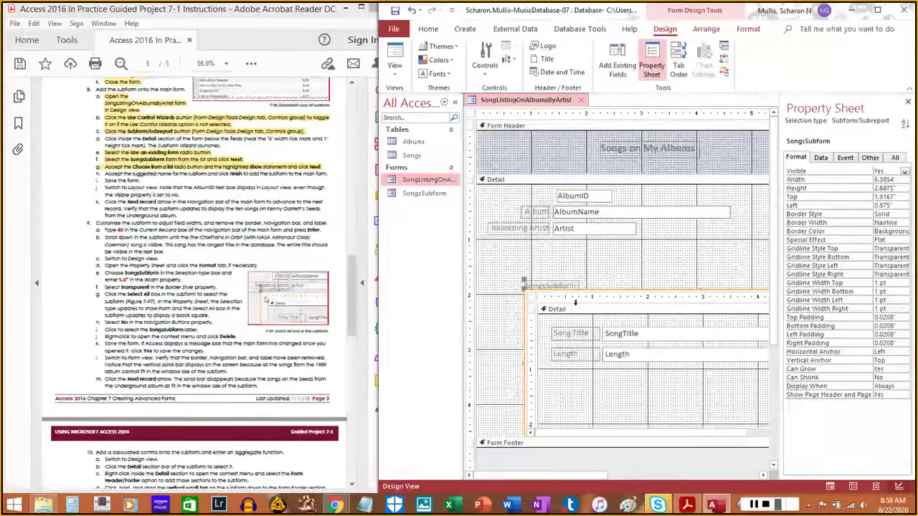
Move the subform closer to the Artist field, to about 0.5" from the left and 1.3" from the Detail section's top
{"action": "left_click_drag", "start_coordinate": [570, 289], "coordinate": [549, 278]}
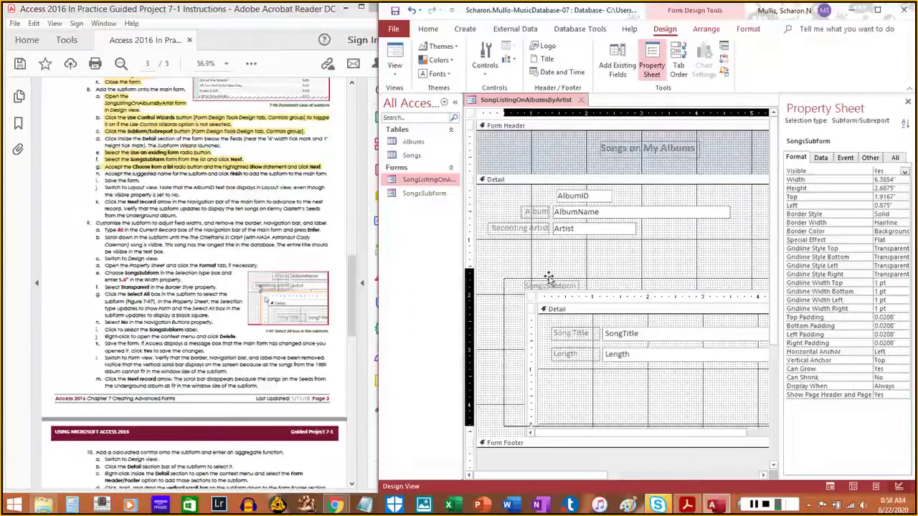
{"action": "left_click_drag", "start_coordinate": [549, 279], "coordinate": [549, 256]}
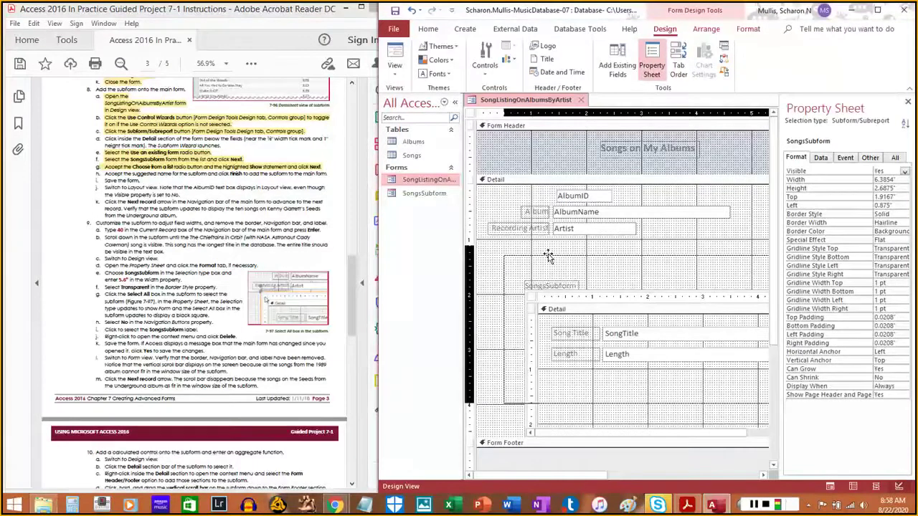
{"action": "left_click_drag", "start_coordinate": [548, 257], "coordinate": [548, 257]}
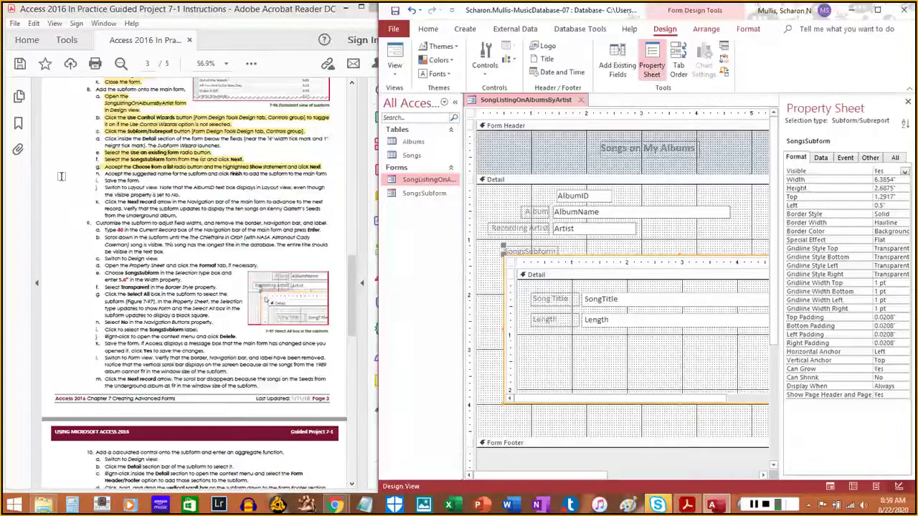
Highlight instructions 8d and 8h in the PDF
{"action": "left_click", "coordinate": [107, 138]}
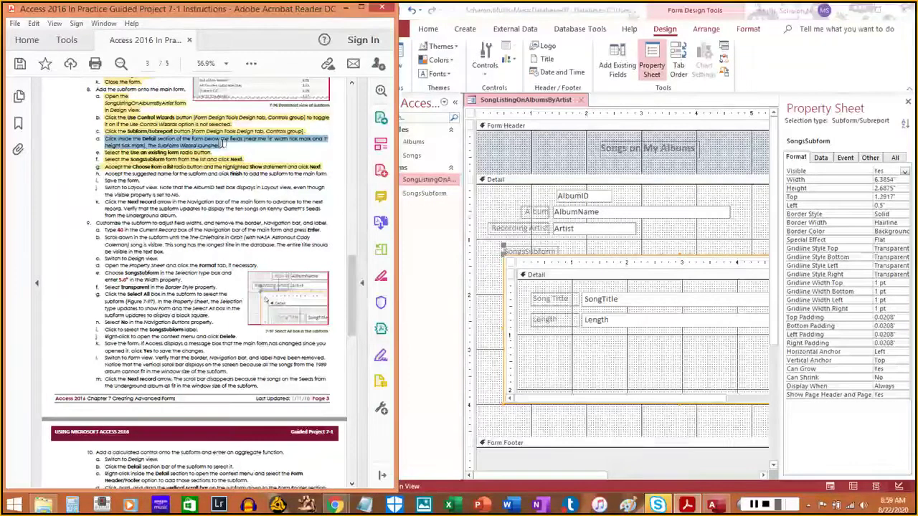
{"action": "left_click", "coordinate": [114, 180]}
{"action": "left_click_drag", "start_coordinate": [105, 175], "coordinate": [333, 173]}
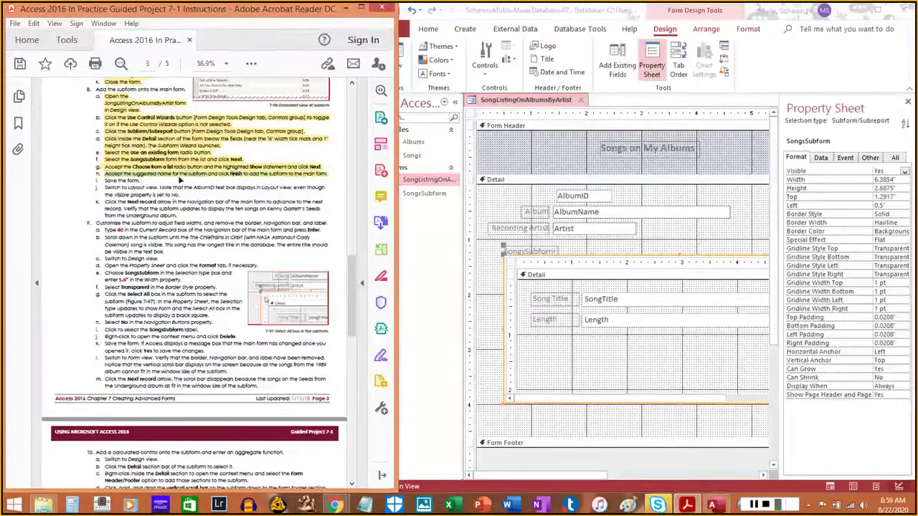
Save the SongListingOnAlbumsByArtist form and highlight instruction 8i in the PDF
{"action": "right_click", "coordinate": [539, 102]}
{"action": "left_click", "coordinate": [562, 109]}
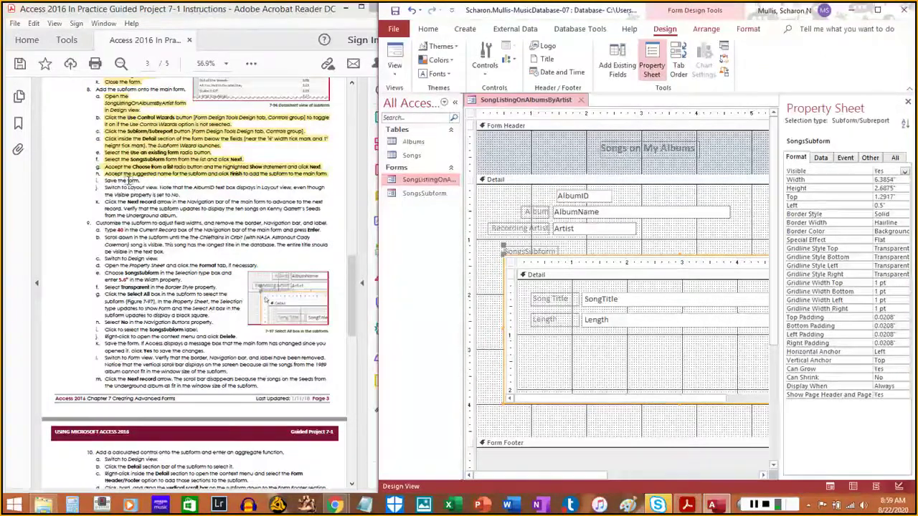
{"action": "left_click_drag", "start_coordinate": [95, 179], "coordinate": [141, 181]}
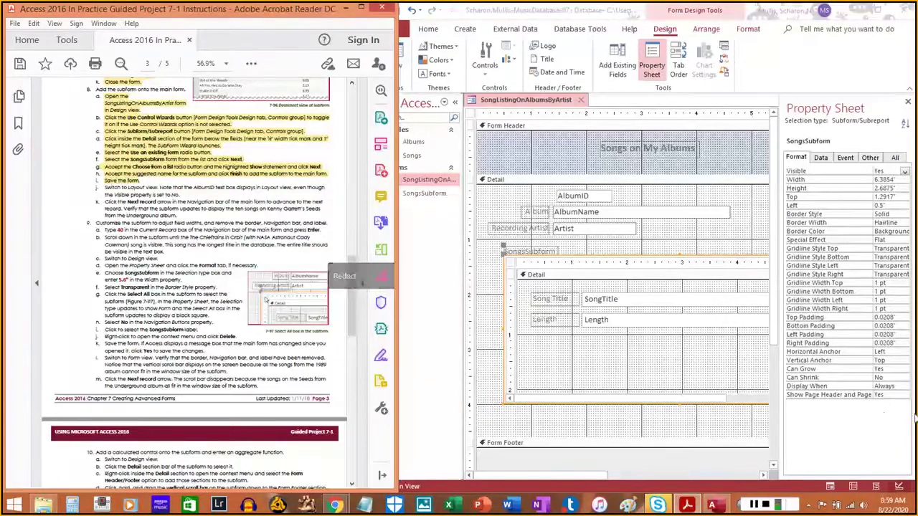
Switch the SongListingOnAlbumsByArtist form from Design view to Layout view
{"action": "left_click", "coordinate": [803, 492]}
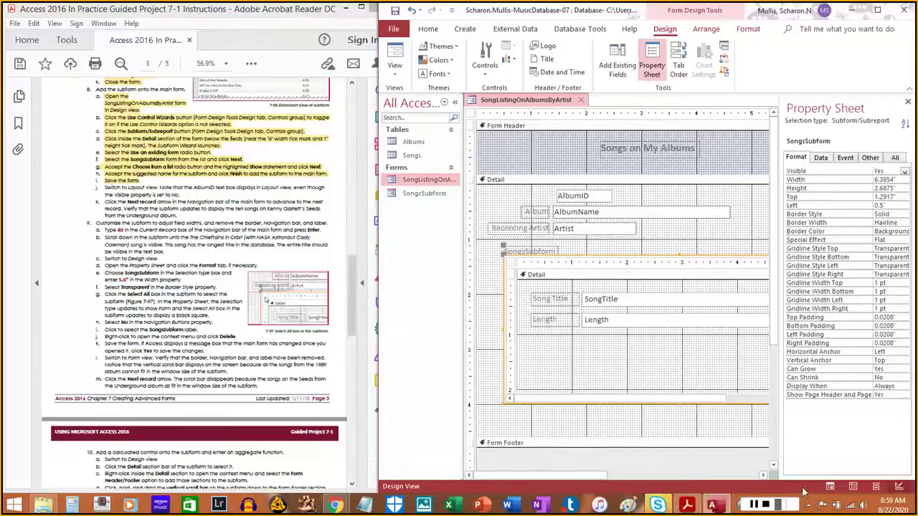
{"action": "left_click", "coordinate": [395, 66]}
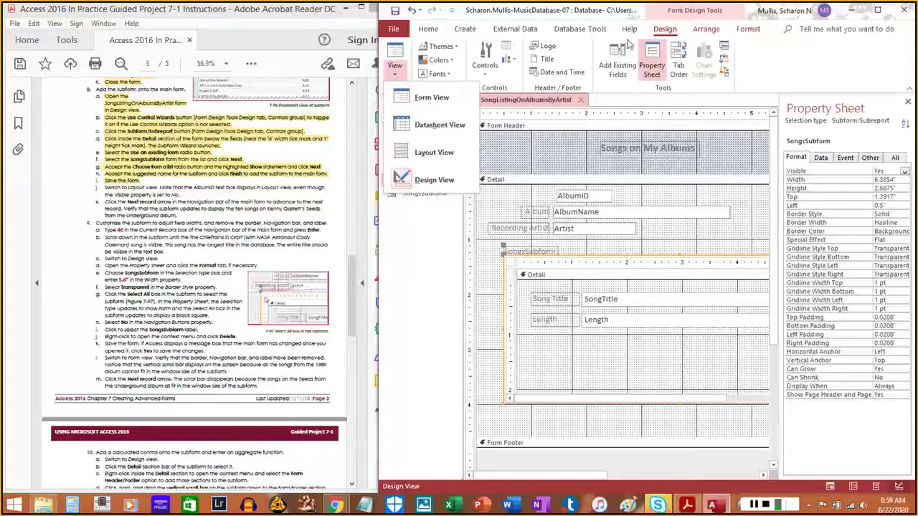
{"action": "left_click", "coordinate": [393, 72]}
{"action": "left_click", "coordinate": [395, 72]}
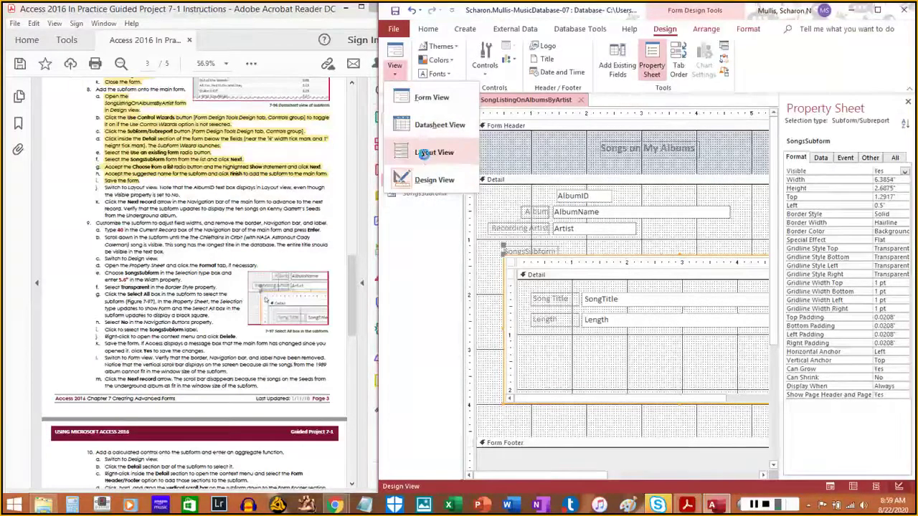
{"action": "left_click", "coordinate": [424, 152]}
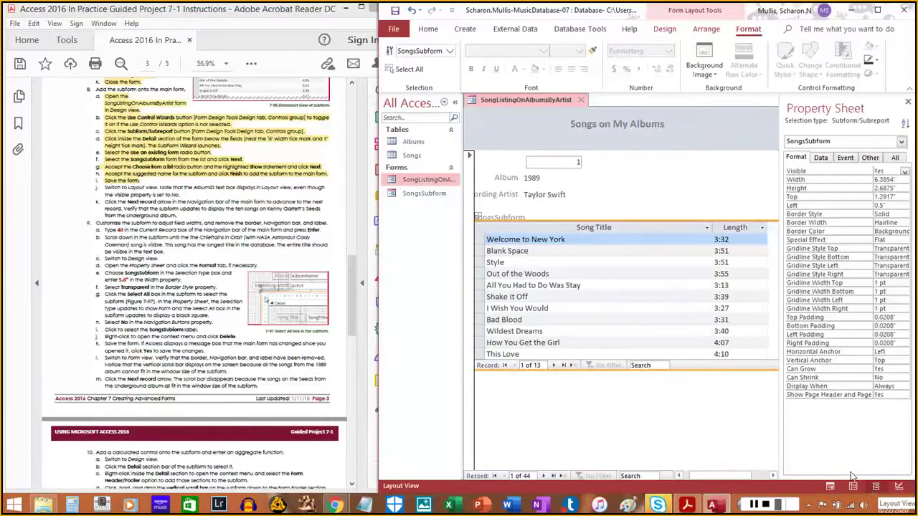
Switch the form back to Design view and return it to Layout view
{"action": "left_click", "coordinate": [395, 65]}
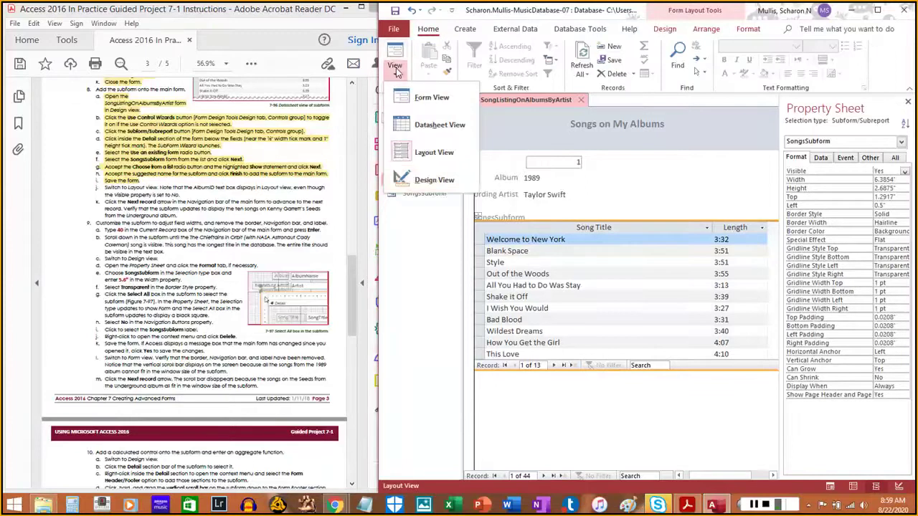
{"action": "left_click", "coordinate": [422, 176]}
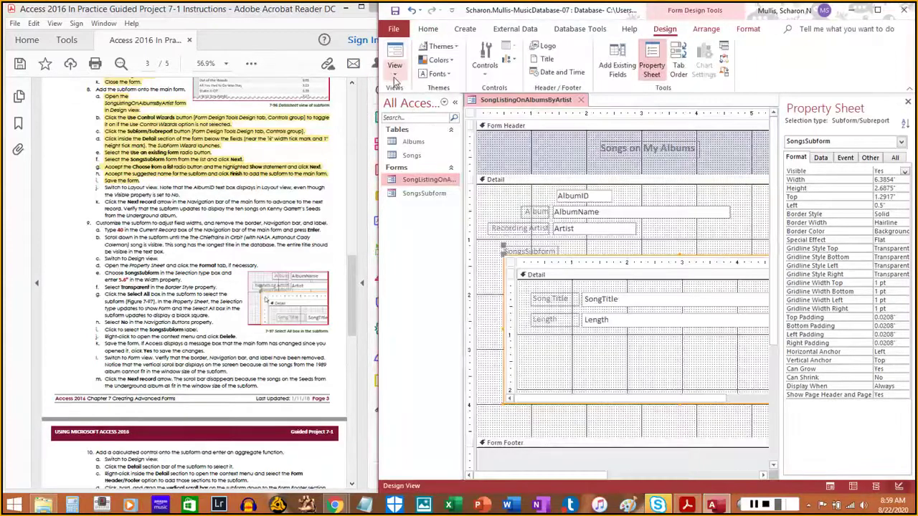
{"action": "left_click", "coordinate": [396, 66]}
{"action": "left_click", "coordinate": [424, 153]}
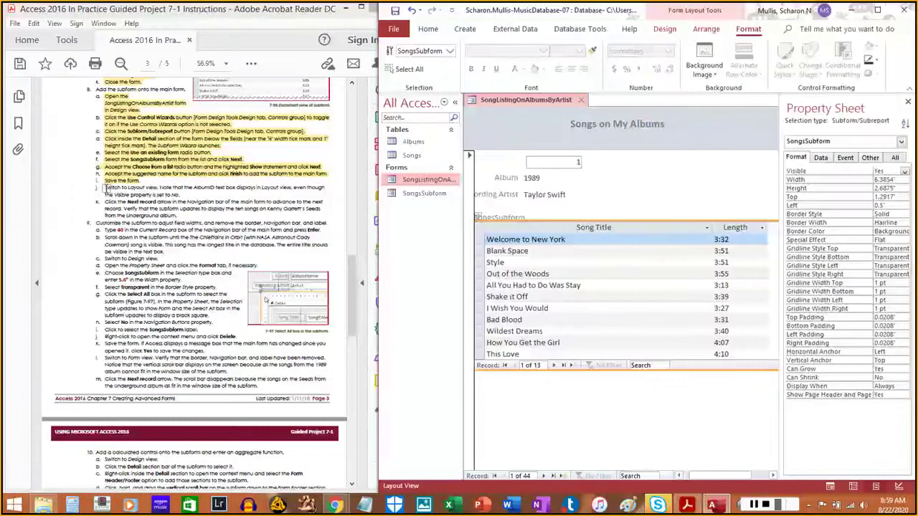
Highlight instruction 8j in the PDF and advance the main form to the next album record
{"action": "left_click_drag", "start_coordinate": [101, 188], "coordinate": [180, 192]}
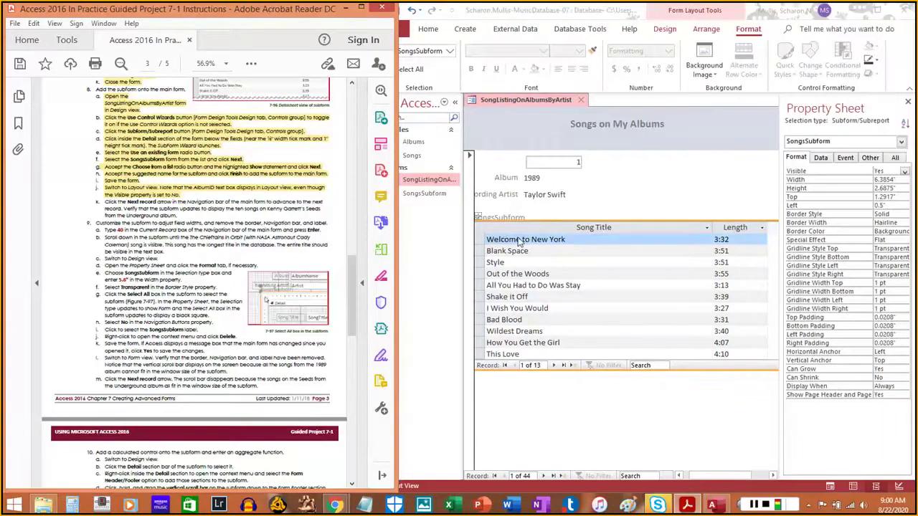
{"action": "left_click", "coordinate": [505, 458]}
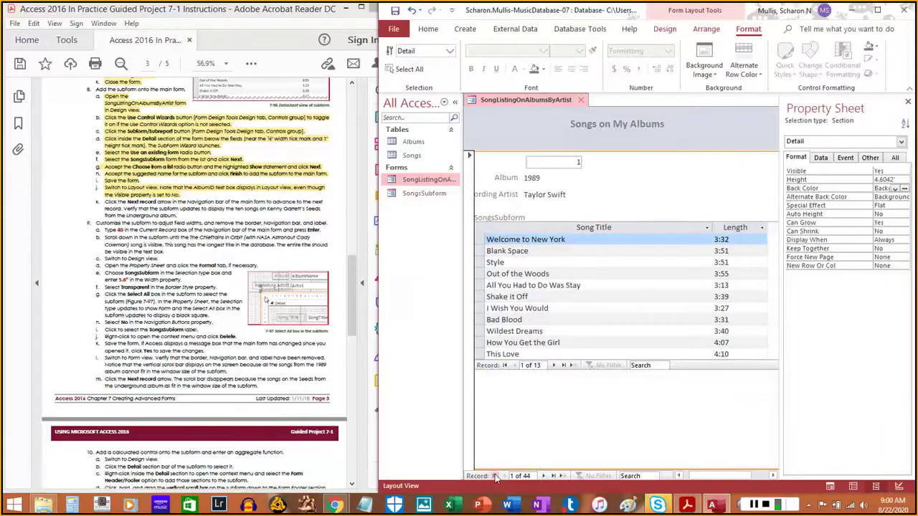
{"action": "left_click", "coordinate": [545, 476]}
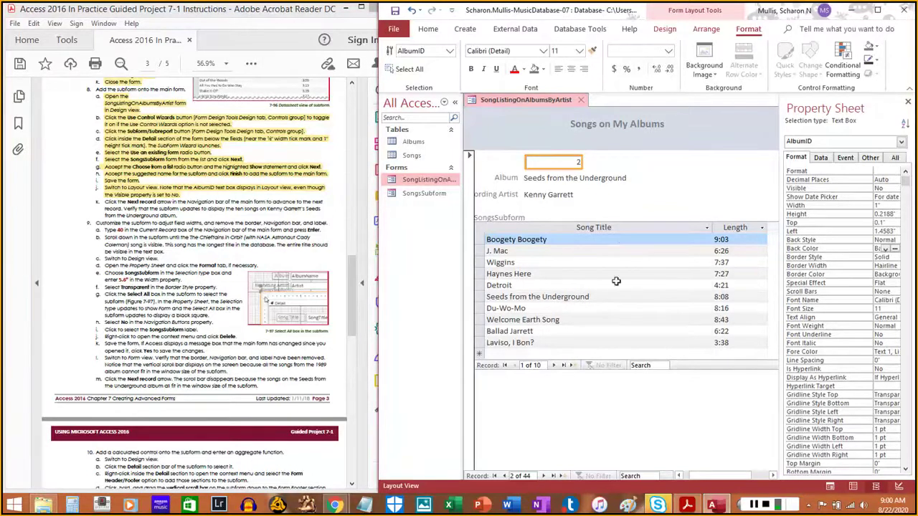
Step forward and back through the song records in the subform for the album Seeds from the Underground
{"action": "left_click", "coordinate": [555, 367]}
{"action": "left_click", "coordinate": [554, 367]}
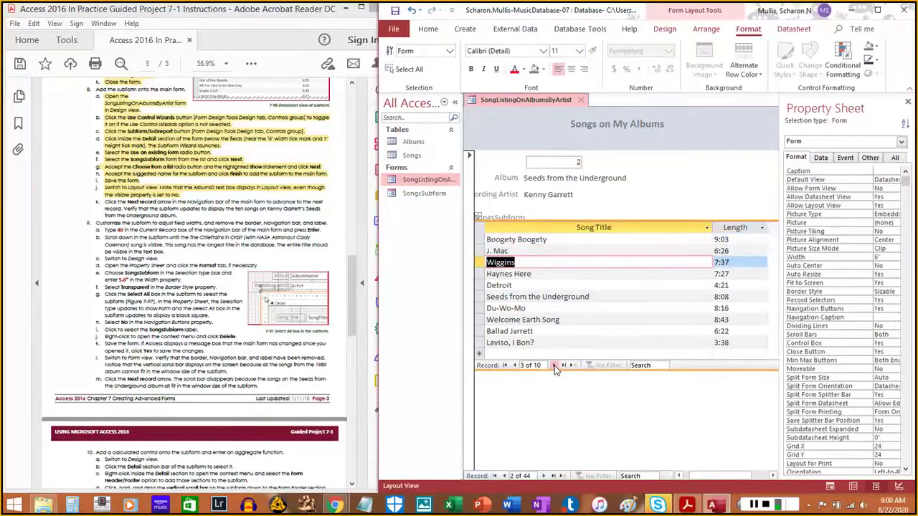
{"action": "left_click", "coordinate": [554, 366]}
{"action": "left_click", "coordinate": [554, 366]}
{"action": "left_click", "coordinate": [554, 366]}
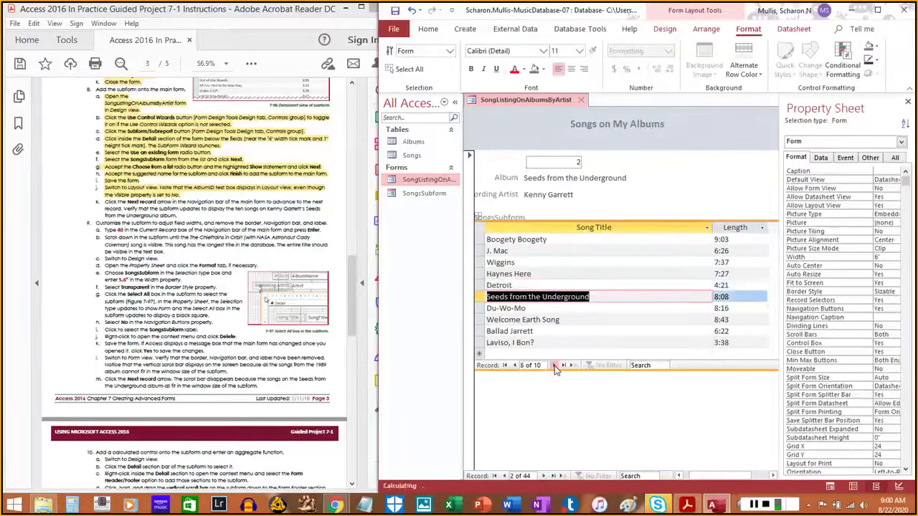
{"action": "left_click", "coordinate": [554, 366]}
{"action": "left_click", "coordinate": [554, 366]}
{"action": "left_click", "coordinate": [514, 366]}
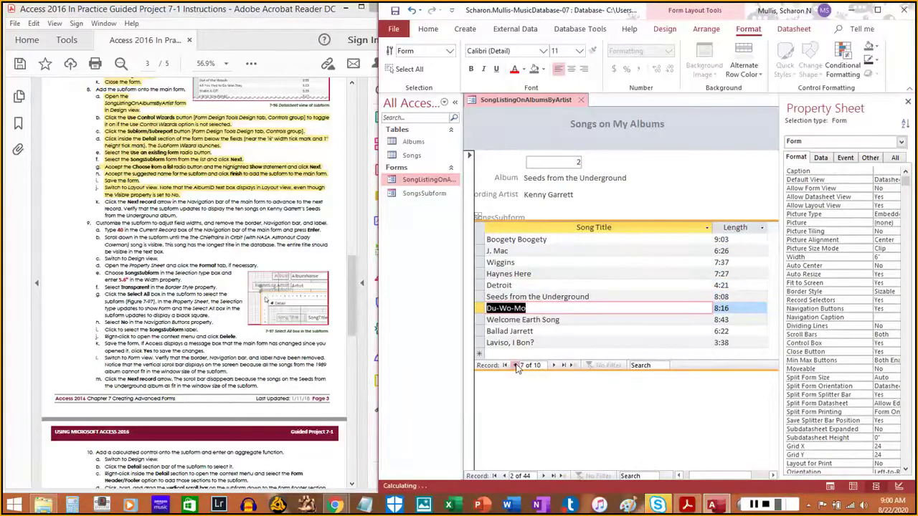
{"action": "left_click", "coordinate": [515, 366]}
{"action": "left_click", "coordinate": [514, 366]}
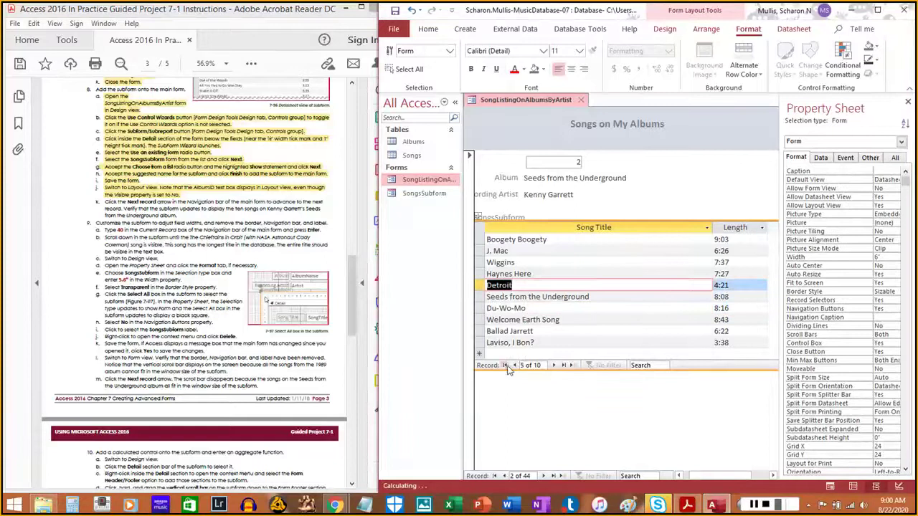
Highlight instruction 8k in the PDF
{"action": "left_click", "coordinate": [104, 202]}
{"action": "left_click_drag", "start_coordinate": [104, 201], "coordinate": [178, 217]}
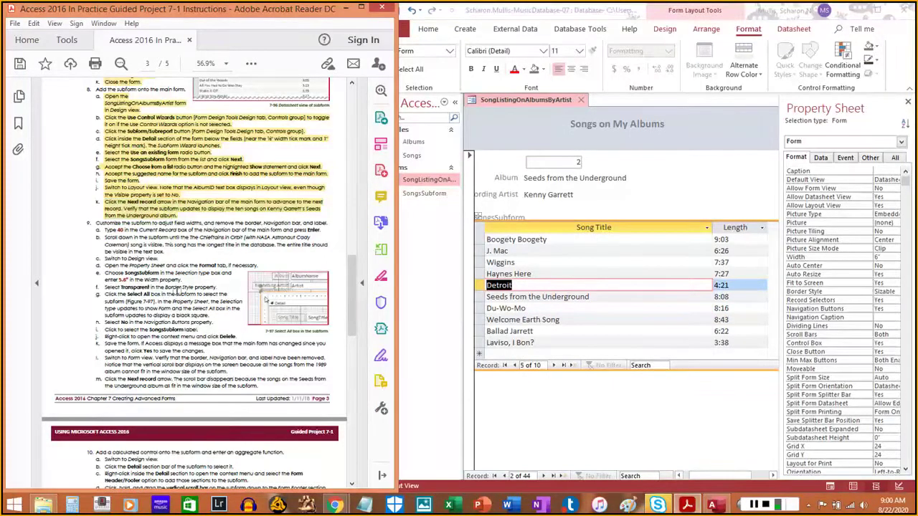
{"action": "left_click", "coordinate": [660, 427]}
{"action": "right_click", "coordinate": [518, 102]}
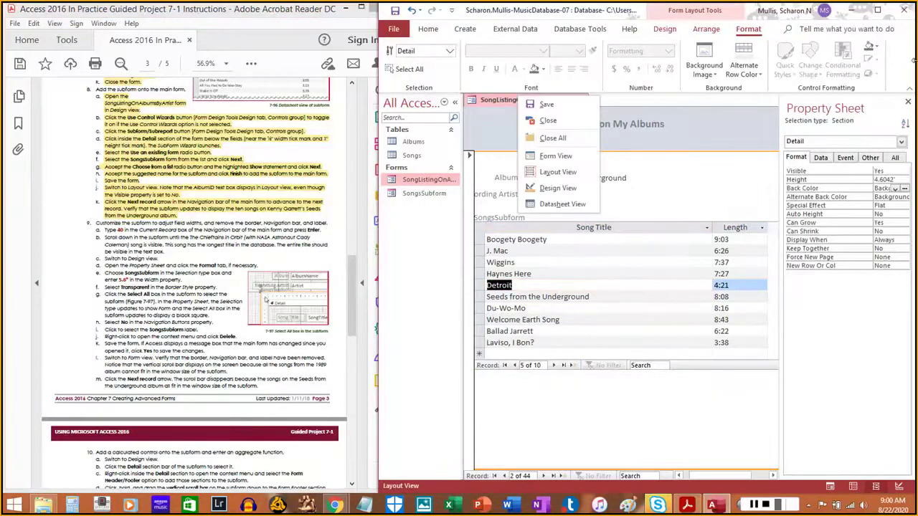
{"action": "left_click", "coordinate": [662, 453]}
Go to record 40 in the main form and highlight instruction 9a in the PDF
{"action": "left_click", "coordinate": [216, 301]}
{"action": "scroll", "coordinate": [215, 301], "scroll_direction": "down", "scroll_amount": 4}
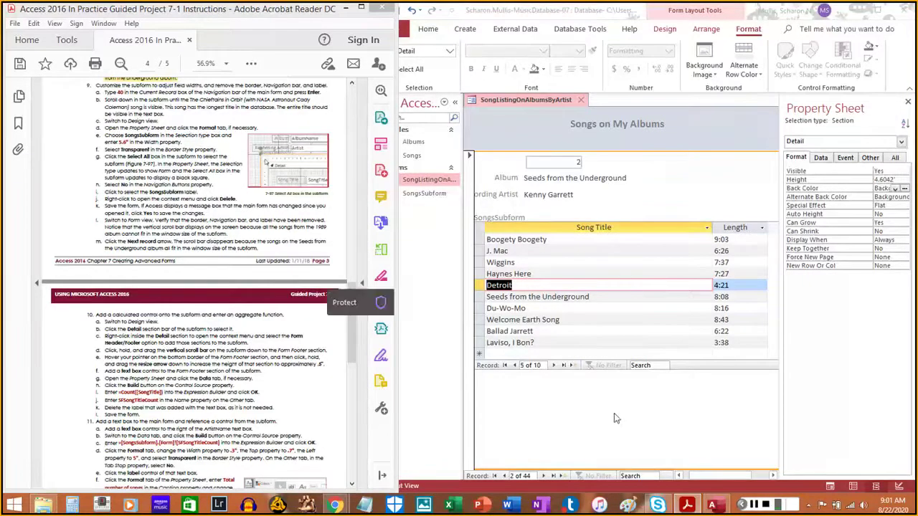
{"action": "left_click", "coordinate": [468, 432]}
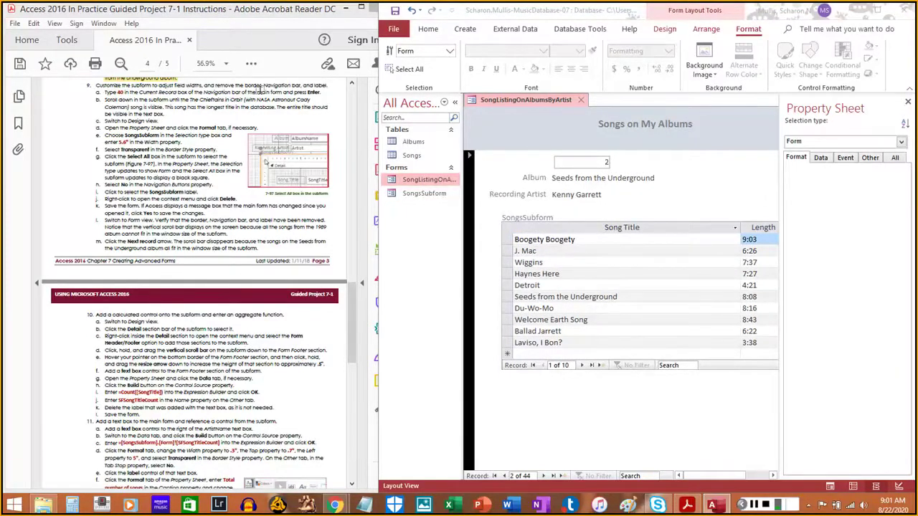
{"action": "left_click", "coordinate": [527, 477]}
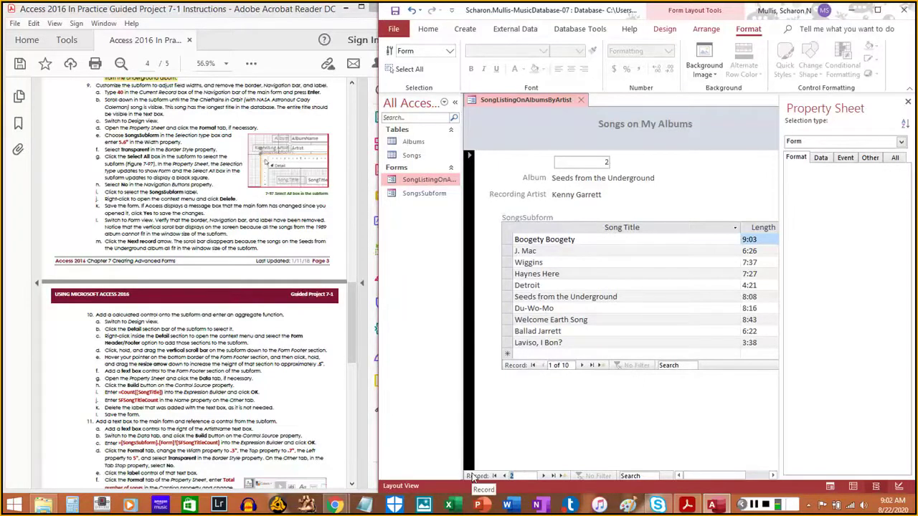
{"action": "type", "text": "40"}
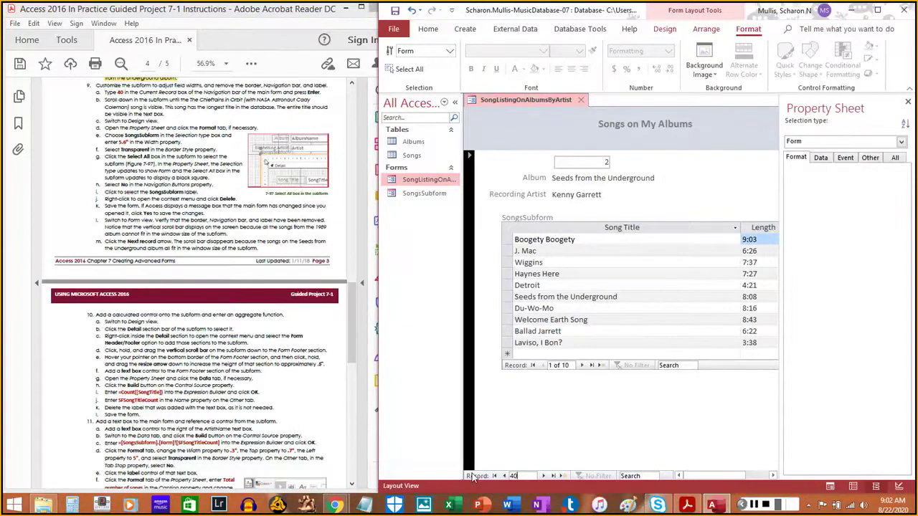
{"action": "key", "text": "Return"}
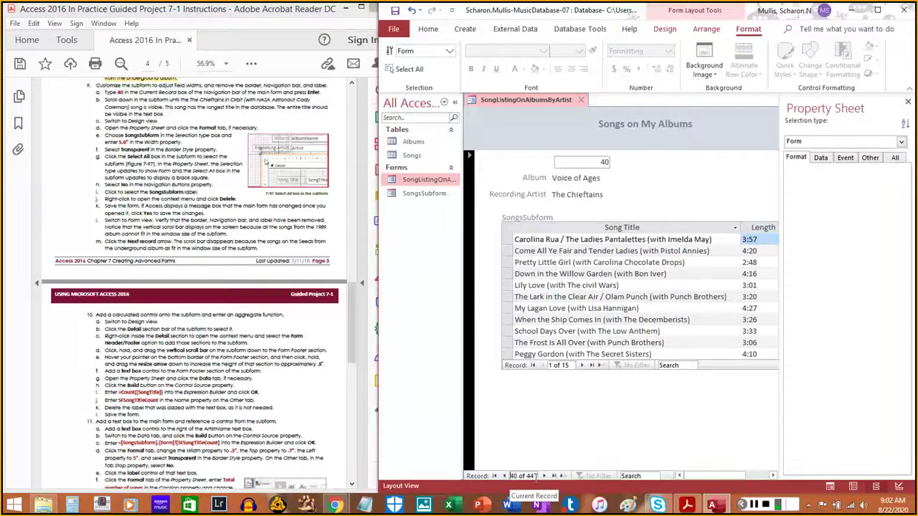
{"action": "left_click", "coordinate": [602, 162]}
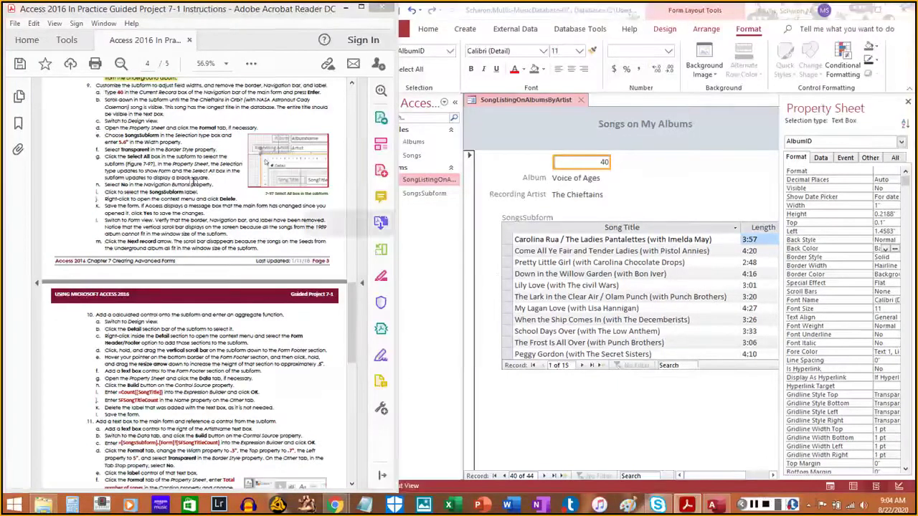
{"action": "left_click_drag", "start_coordinate": [102, 92], "coordinate": [313, 91]}
{"action": "left_click", "coordinate": [316, 89]}
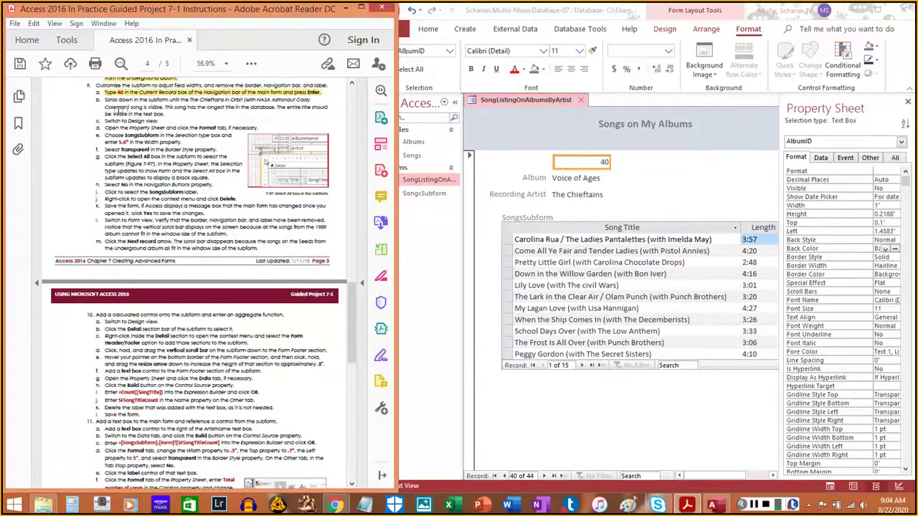
Advance through the subform's records to the song The Chieftains in Orbit, and highlight instruction 9b in the PDF
{"action": "left_click", "coordinate": [591, 365]}
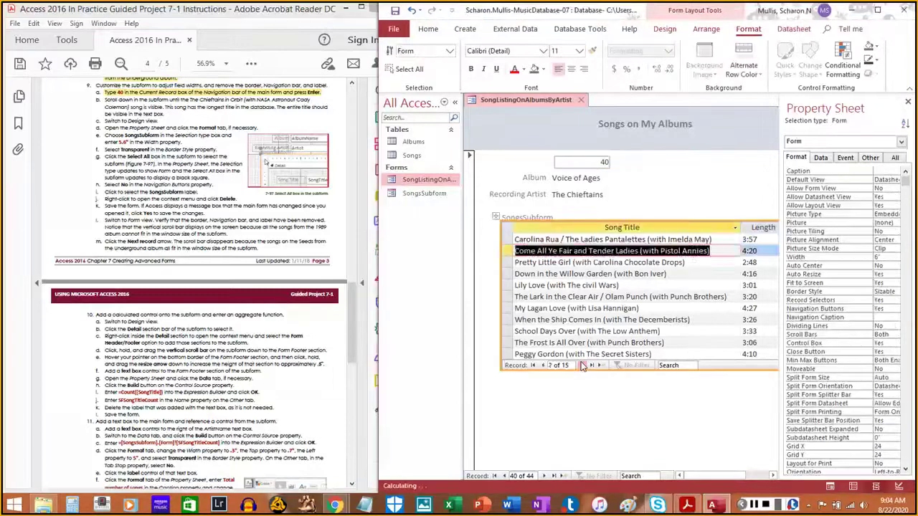
{"action": "left_click", "coordinate": [591, 365]}
{"action": "left_click", "coordinate": [591, 365]}
{"action": "left_click", "coordinate": [591, 365]}
{"action": "left_click", "coordinate": [591, 365]}
{"action": "left_click", "coordinate": [591, 365]}
{"action": "left_click", "coordinate": [591, 365]}
{"action": "left_click", "coordinate": [583, 366]}
{"action": "left_click", "coordinate": [583, 366]}
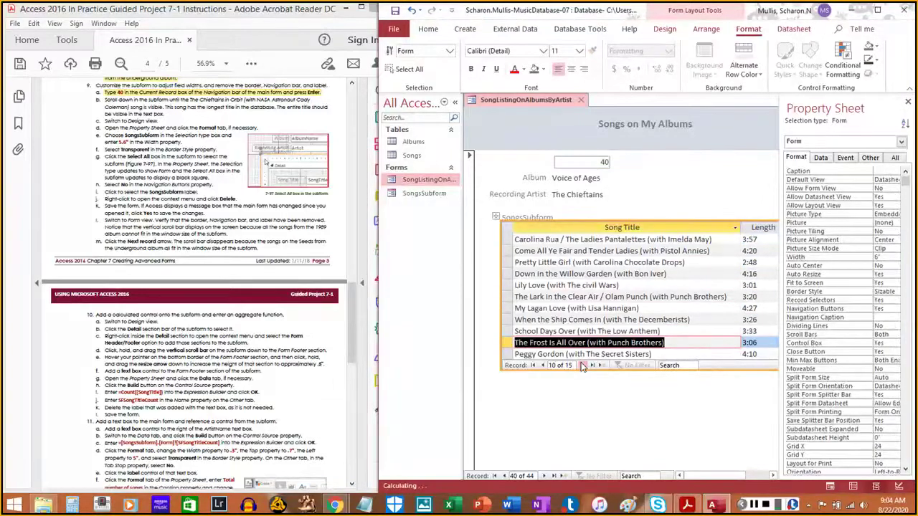
{"action": "left_click", "coordinate": [583, 366]}
{"action": "left_click", "coordinate": [583, 366]}
{"action": "left_click", "coordinate": [583, 366]}
{"action": "left_click", "coordinate": [583, 366]}
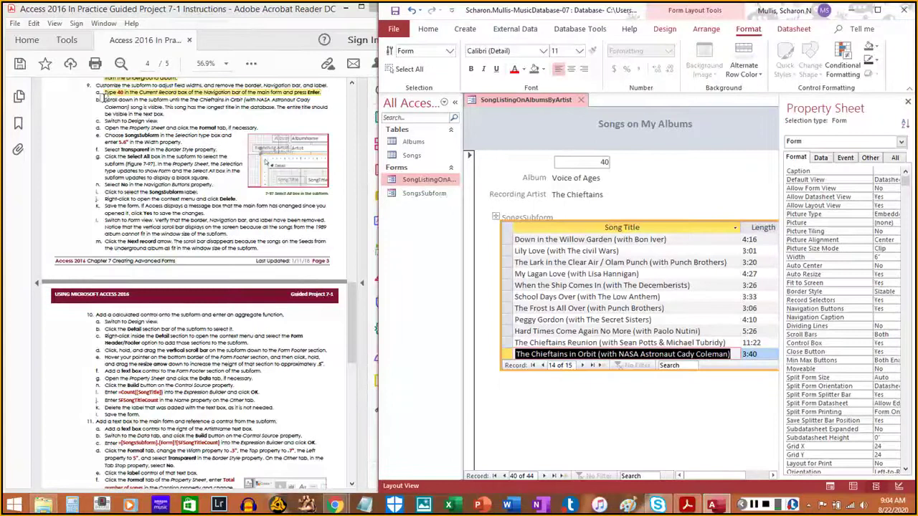
{"action": "left_click_drag", "start_coordinate": [105, 99], "coordinate": [221, 119]}
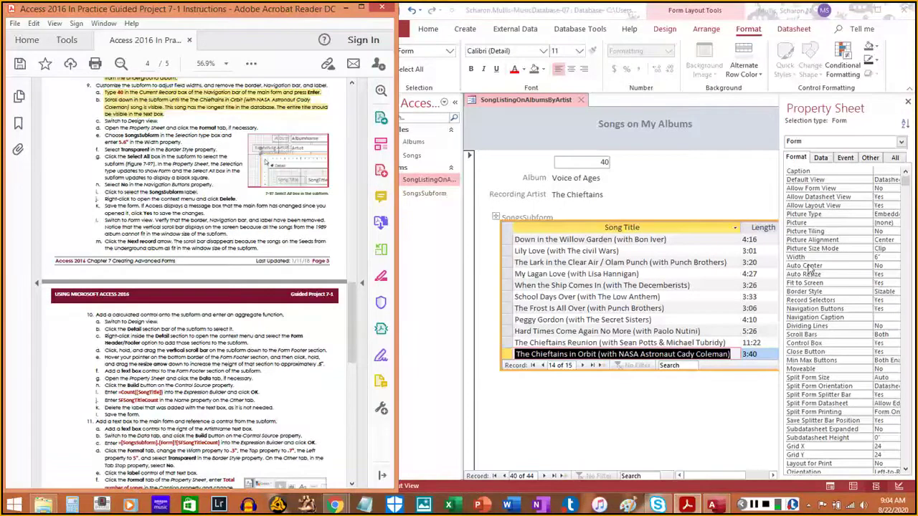
Switch the form to Design view and highlight instructions 9c and 9d in the PDF
{"action": "left_click", "coordinate": [901, 490]}
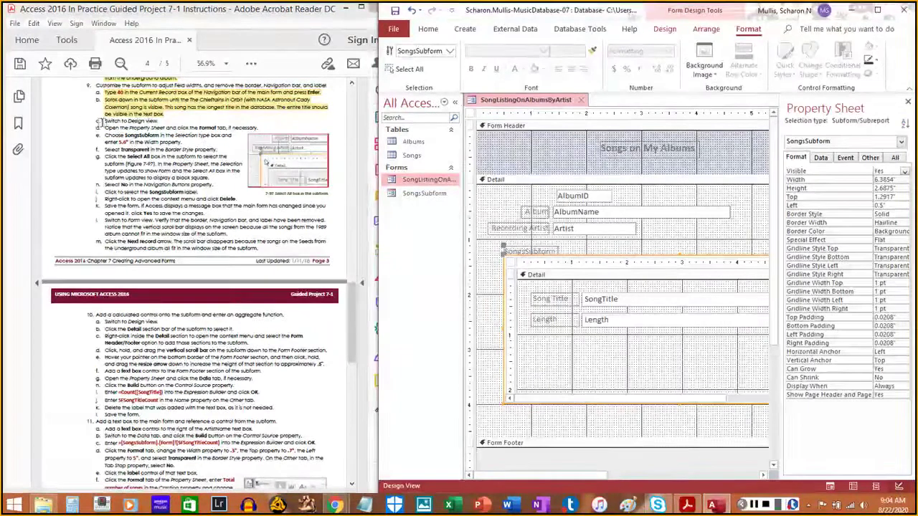
{"action": "left_click_drag", "start_coordinate": [104, 121], "coordinate": [163, 121]}
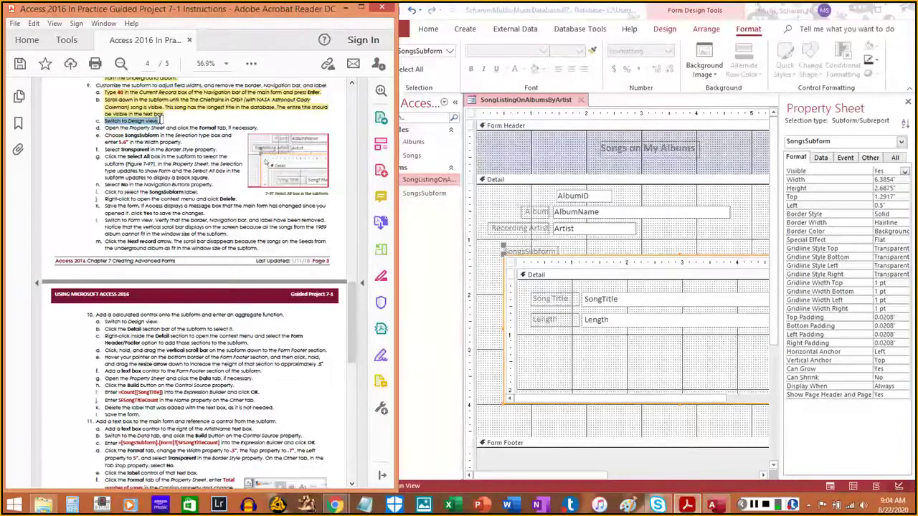
{"action": "left_click", "coordinate": [161, 121]}
{"action": "left_click", "coordinate": [846, 92]}
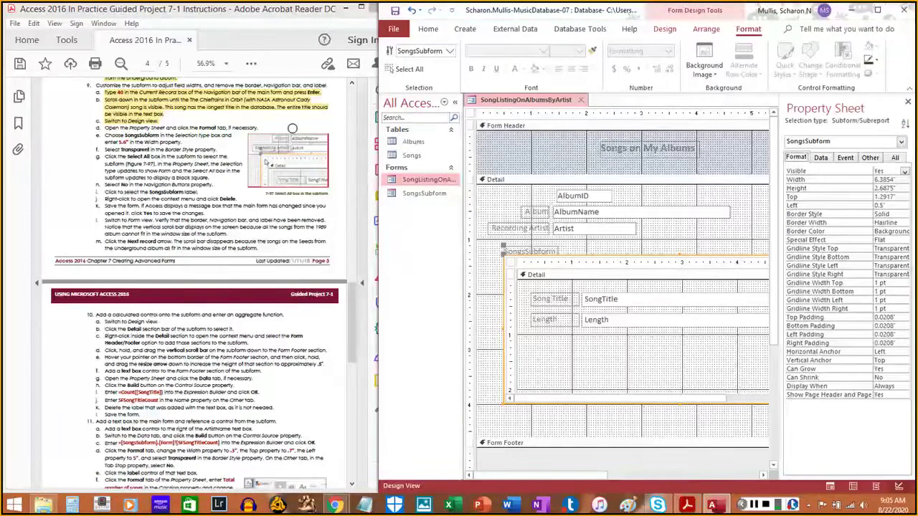
{"action": "left_click_drag", "start_coordinate": [106, 128], "coordinate": [255, 127]}
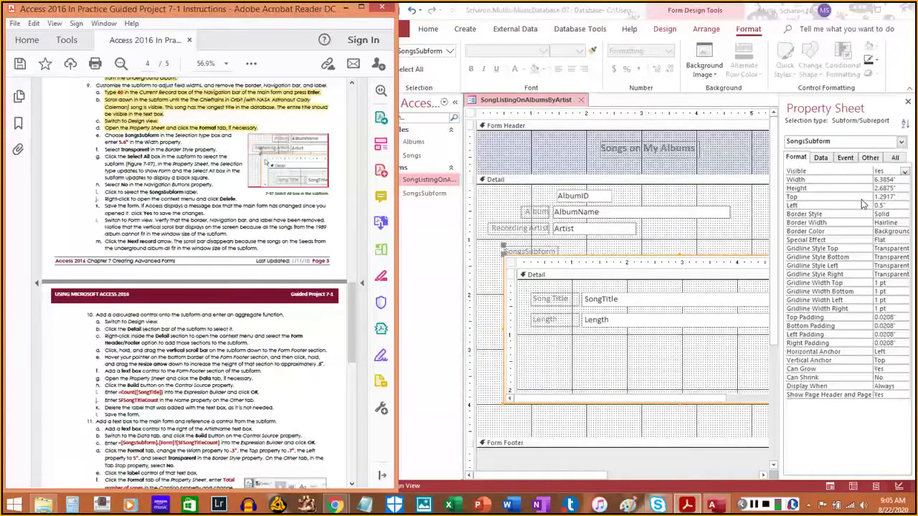
Set the SongsSubform control's width to 5.6" and highlight instruction 9e in the PDF
{"action": "left_click", "coordinate": [896, 180]}
{"action": "left_click", "coordinate": [834, 180]}
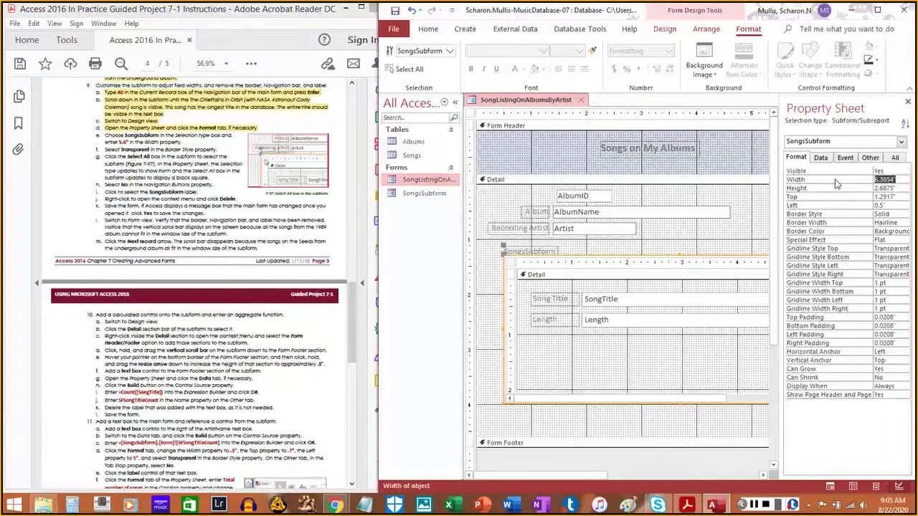
{"action": "type", "text": "5.6"}
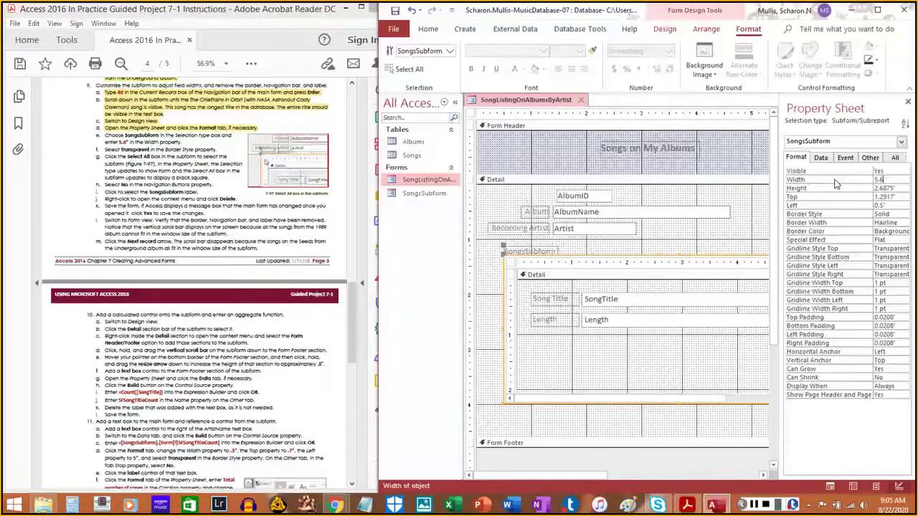
{"action": "key", "text": "Return"}
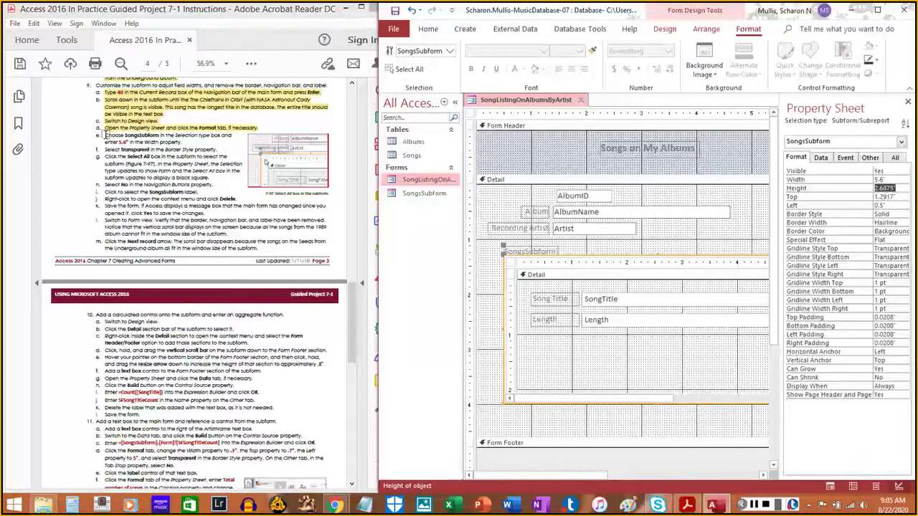
{"action": "left_click", "coordinate": [103, 134]}
{"action": "left_click_drag", "start_coordinate": [104, 135], "coordinate": [182, 142]}
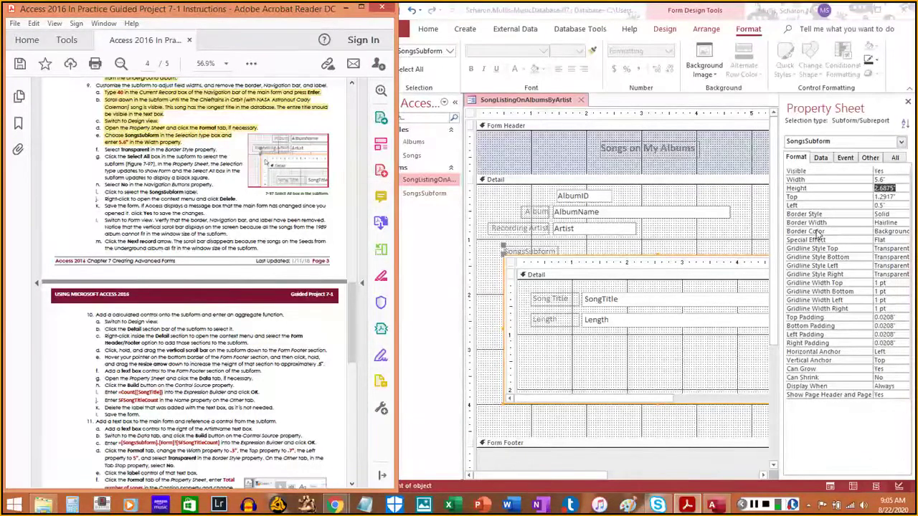
Set the SongsSubform control's border style to Transparent and highlight instruction 9f in the PDF
{"action": "left_click", "coordinate": [884, 214]}
{"action": "left_click", "coordinate": [904, 215]}
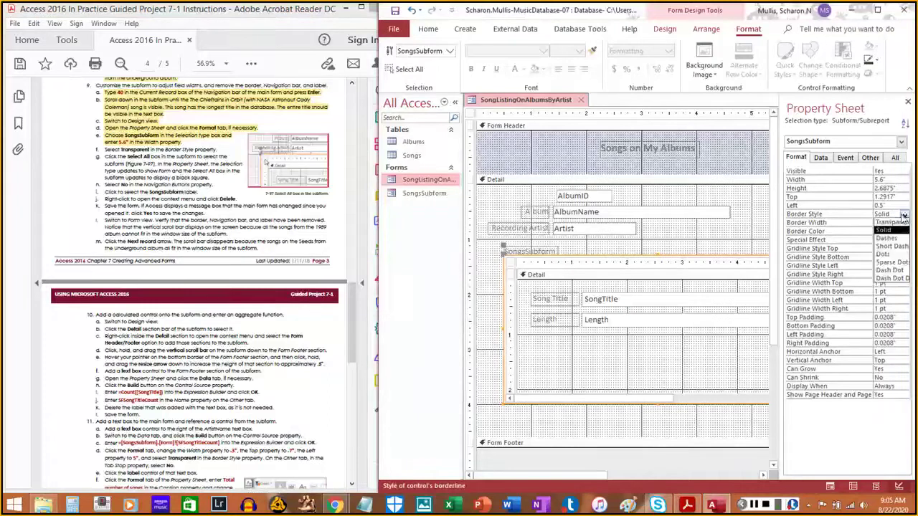
{"action": "left_click", "coordinate": [889, 222]}
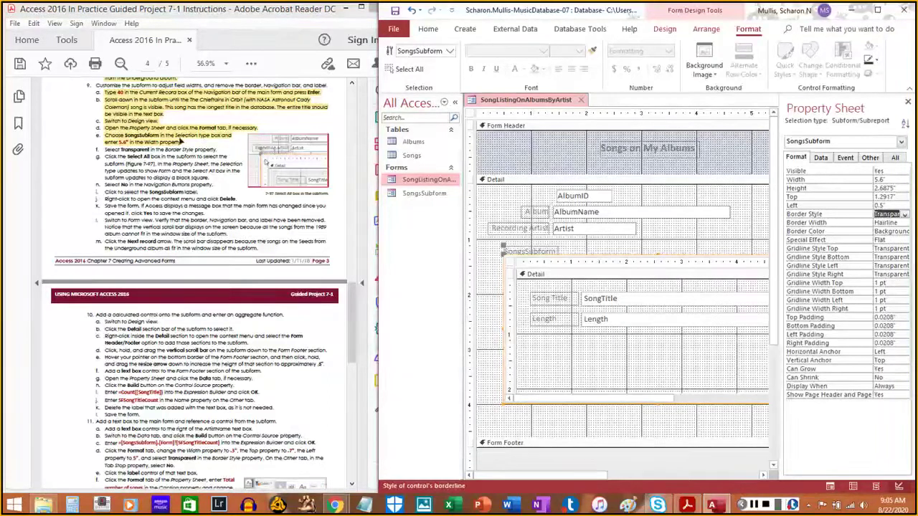
{"action": "left_click_drag", "start_coordinate": [105, 149], "coordinate": [218, 152]}
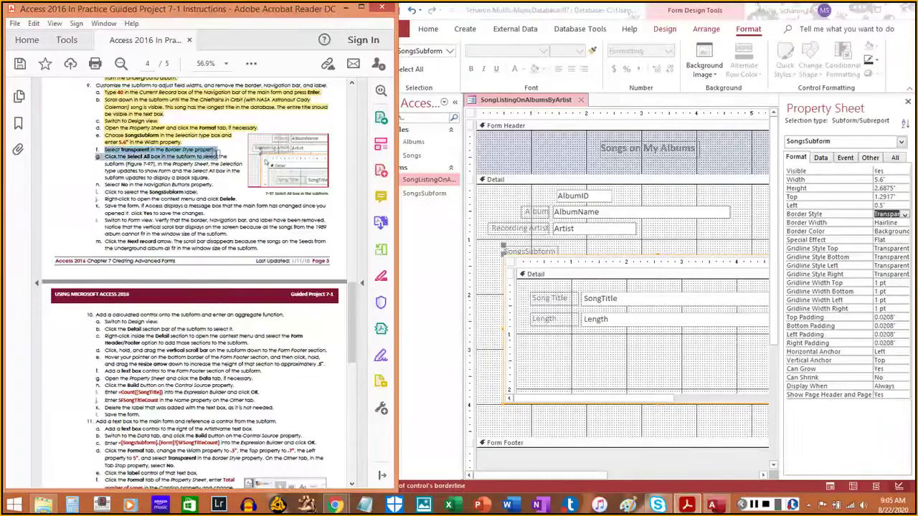
{"action": "left_click", "coordinate": [169, 175]}
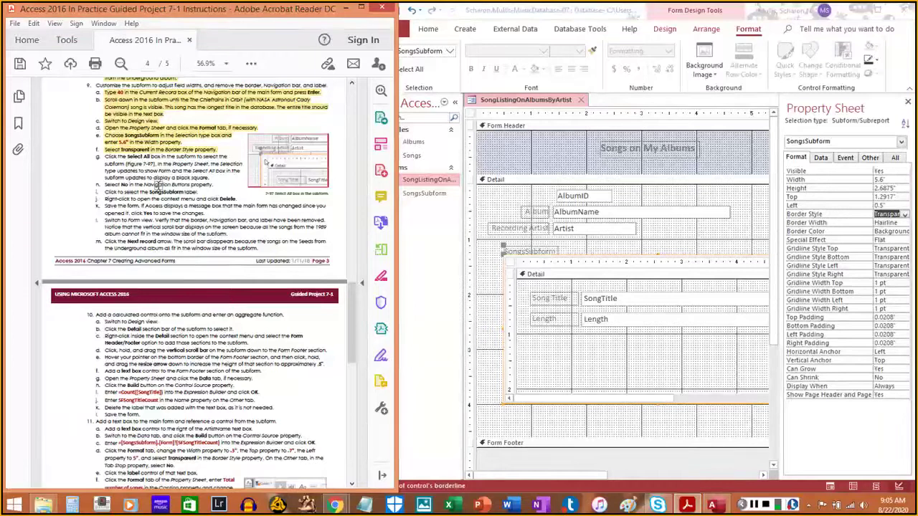
Select the entire form inside the SongsSubform control and highlight instruction 9g in the PDF
{"action": "left_click", "coordinate": [510, 264]}
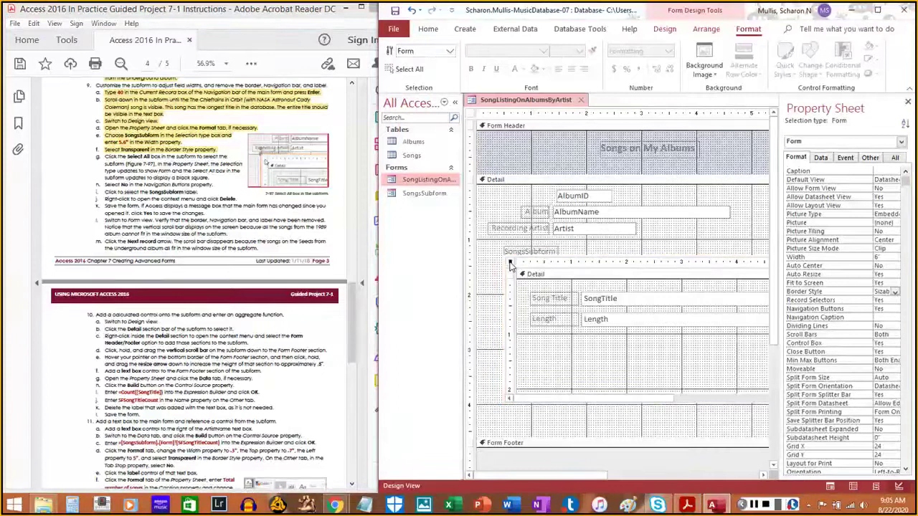
{"action": "left_click", "coordinate": [491, 262]}
{"action": "left_click", "coordinate": [511, 264]}
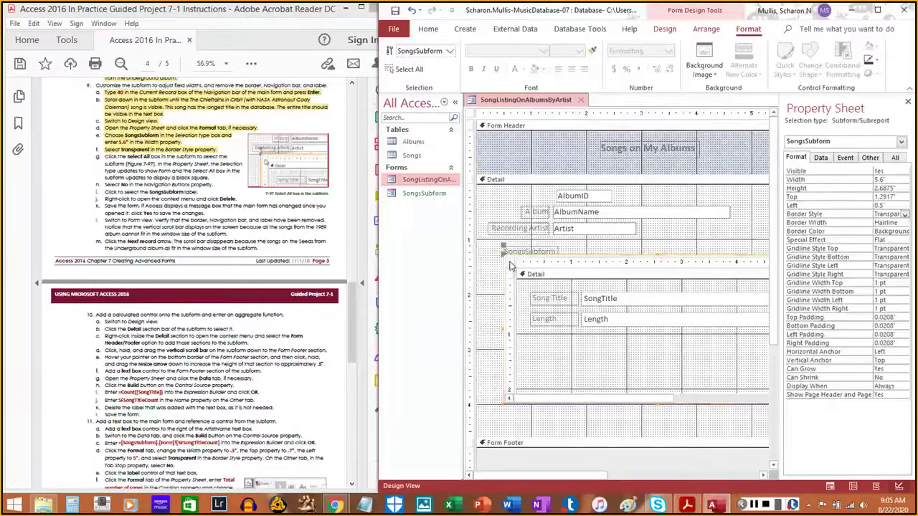
{"action": "left_click", "coordinate": [510, 264]}
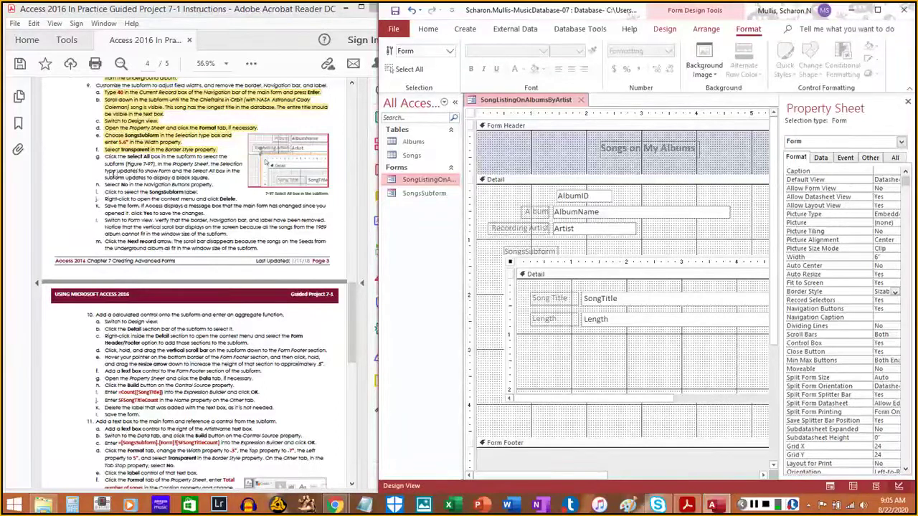
{"action": "left_click", "coordinate": [162, 181]}
{"action": "left_click_drag", "start_coordinate": [106, 156], "coordinate": [208, 174]}
{"action": "left_click", "coordinate": [206, 177]}
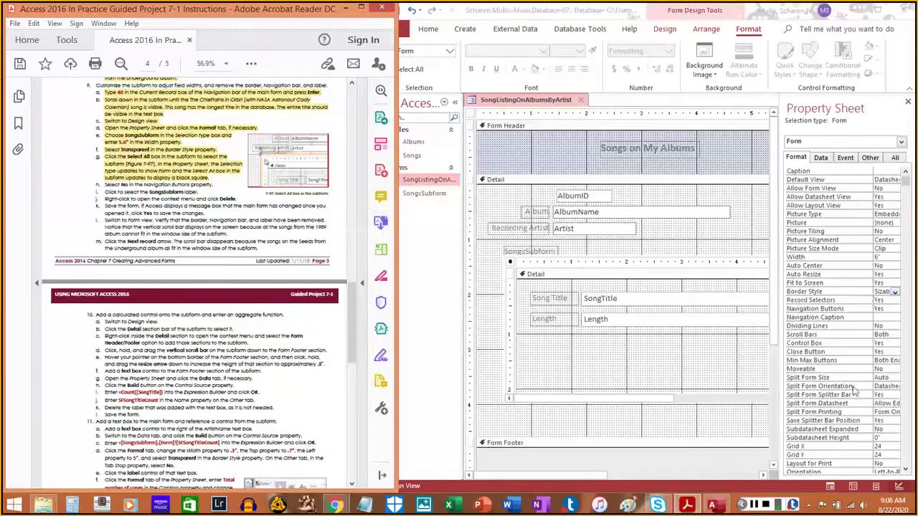
Set the subform's Navigation Buttons property to No and highlight instruction 9h in the PDF
{"action": "left_click", "coordinate": [880, 309]}
{"action": "left_click", "coordinate": [881, 310]}
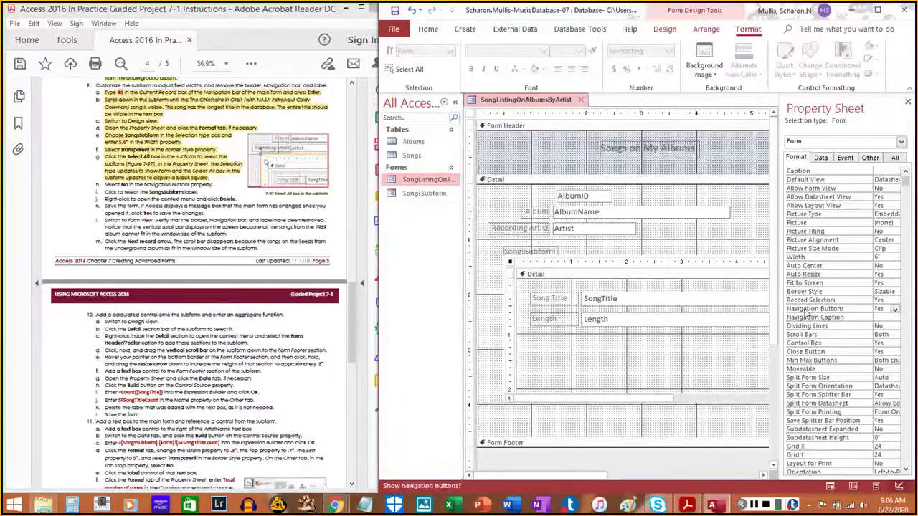
{"action": "left_click", "coordinate": [895, 309]}
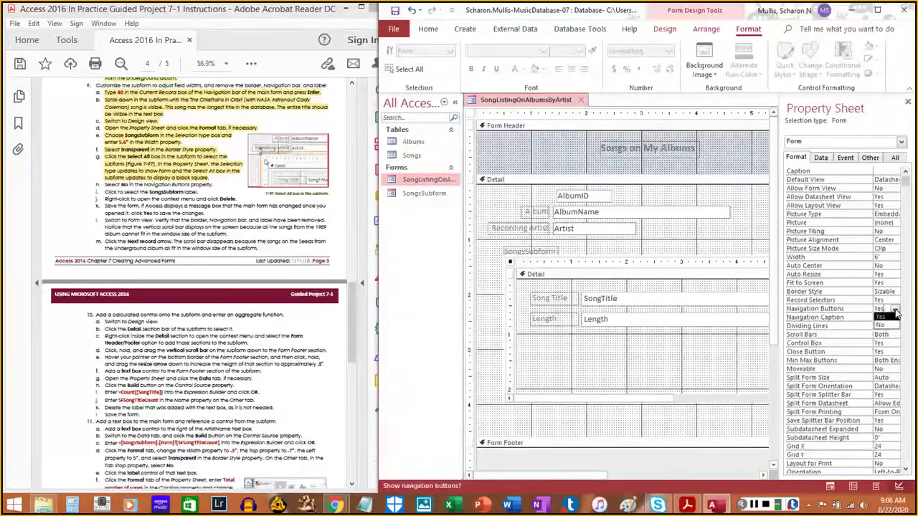
{"action": "left_click", "coordinate": [886, 326]}
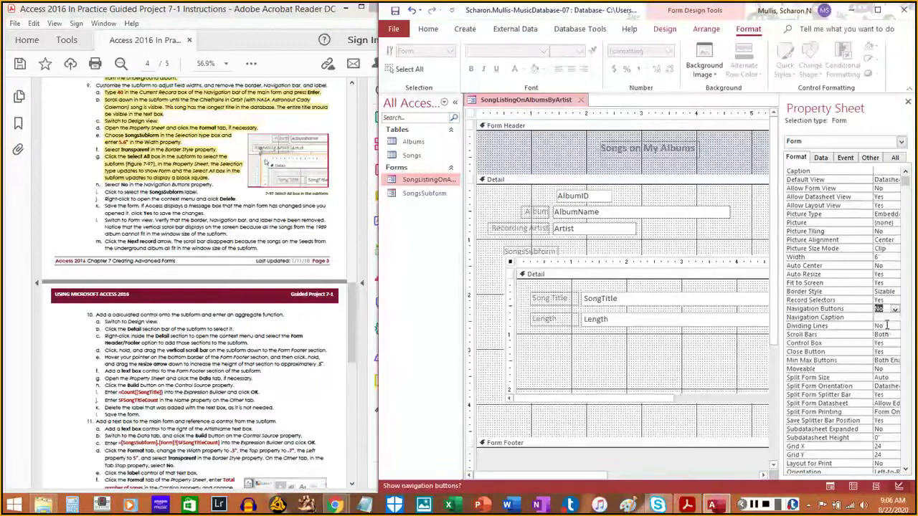
{"action": "left_click", "coordinate": [100, 185]}
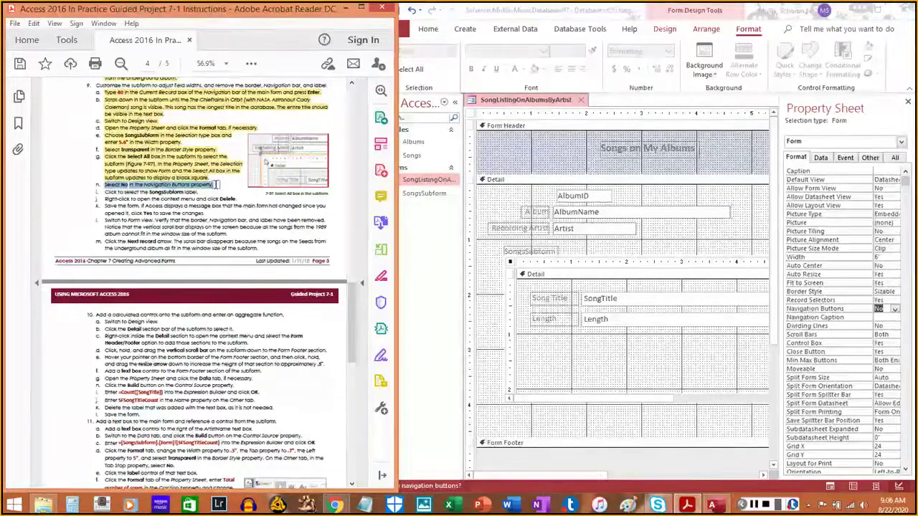
Delete the SongsSubform label above the subform in the Detail section, and highlight instructions 9i and 9j in the PDF
{"action": "left_click", "coordinate": [537, 248]}
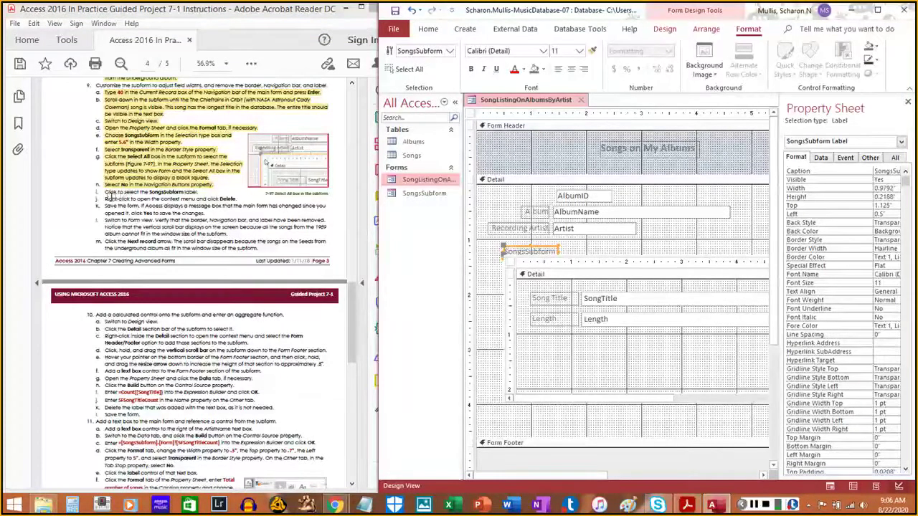
{"action": "left_click_drag", "start_coordinate": [104, 192], "coordinate": [201, 192]}
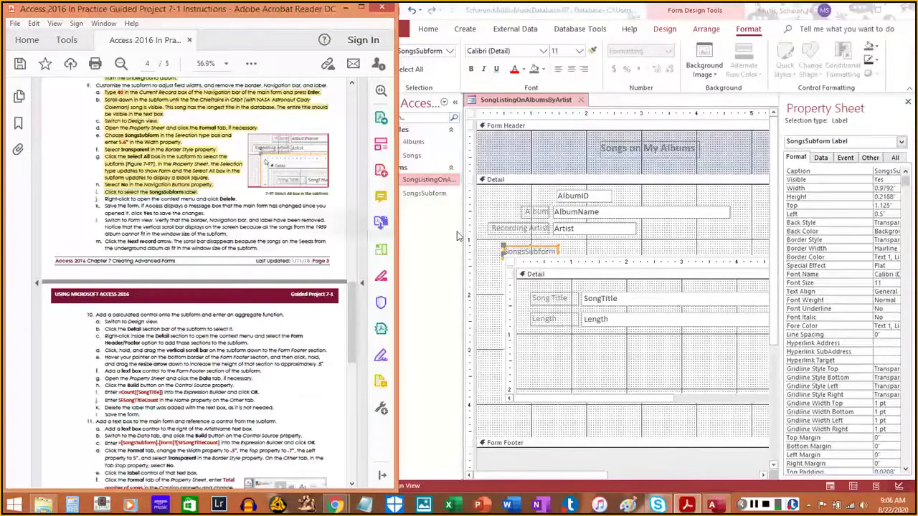
{"action": "left_click", "coordinate": [515, 249]}
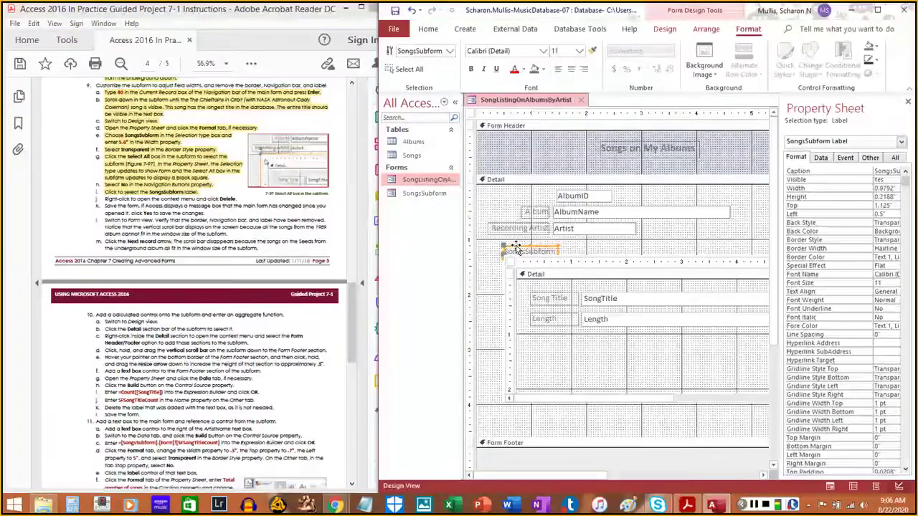
{"action": "key", "text": "Delete"}
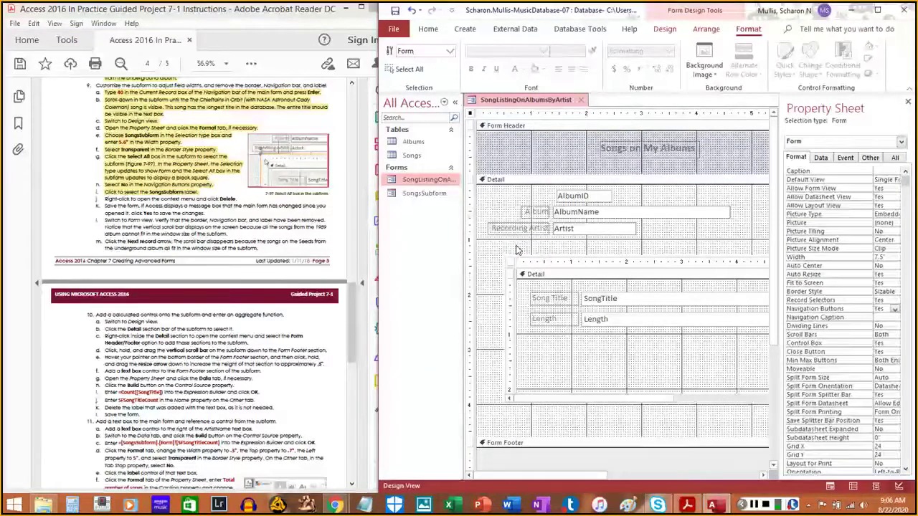
{"action": "key", "text": "ctrl+z"}
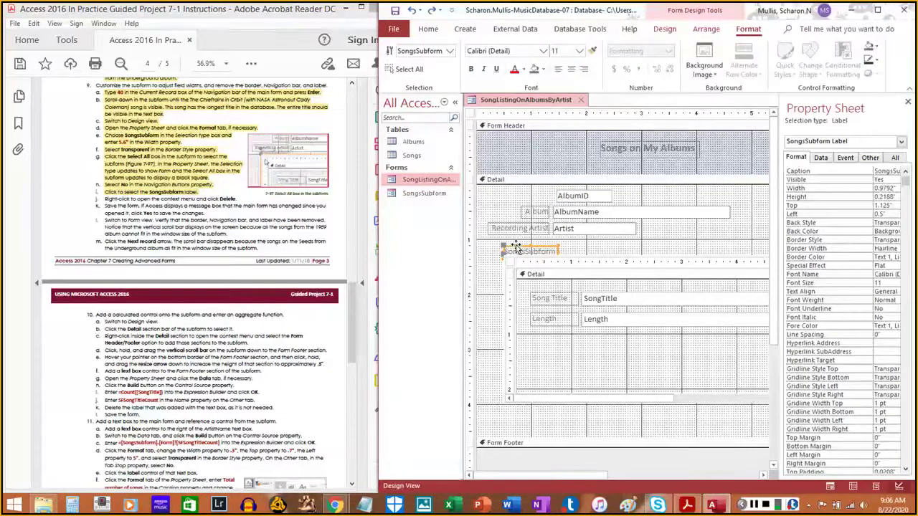
{"action": "right_click", "coordinate": [516, 248]}
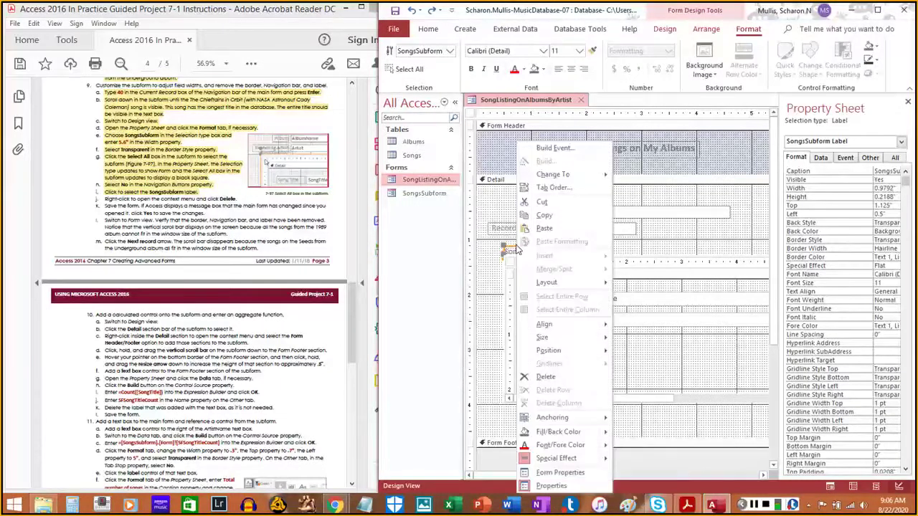
{"action": "left_click", "coordinate": [545, 376]}
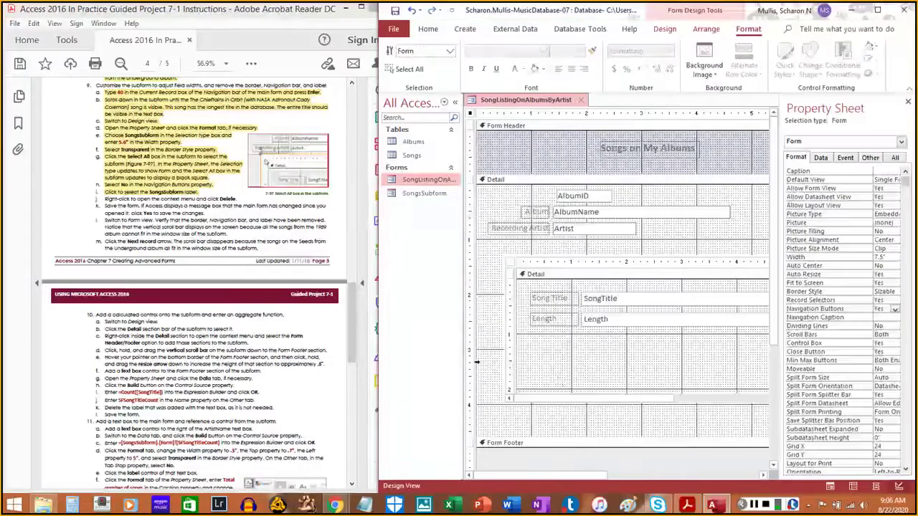
{"action": "left_click_drag", "start_coordinate": [104, 199], "coordinate": [220, 193]}
{"action": "left_click", "coordinate": [131, 215]}
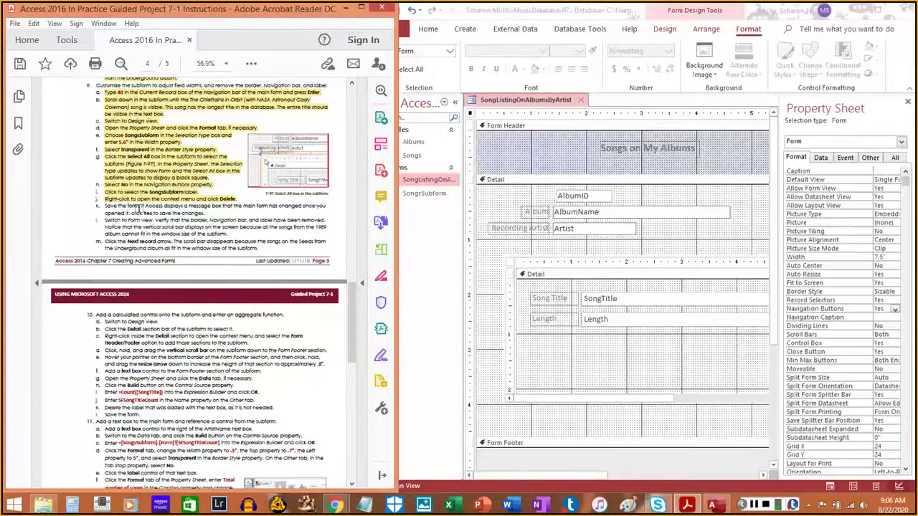
Save the SongListingOnAlbumsByArtist form and highlight instruction 9k in the PDF
{"action": "right_click", "coordinate": [507, 102]}
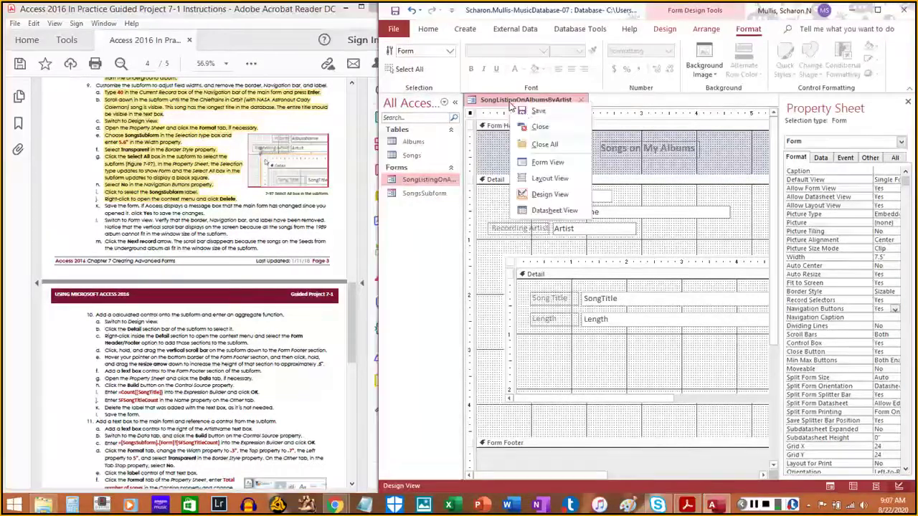
{"action": "left_click", "coordinate": [522, 113]}
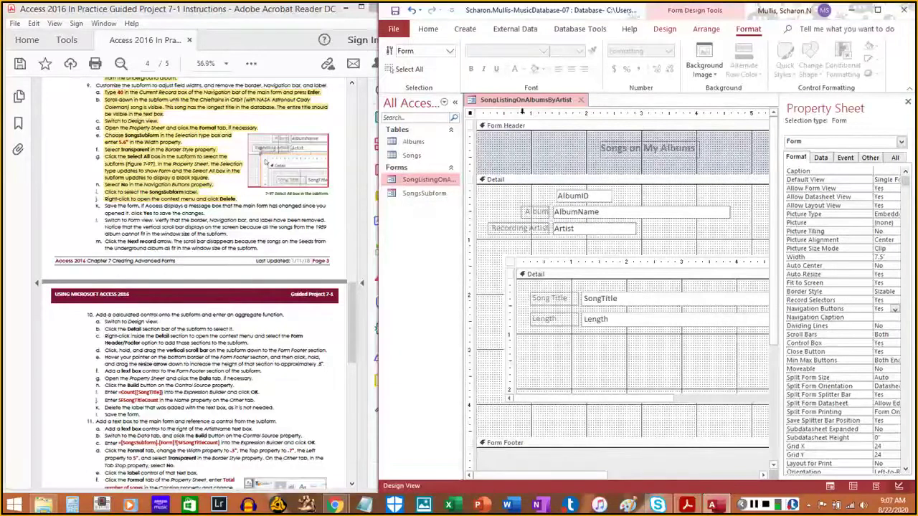
{"action": "left_click_drag", "start_coordinate": [98, 206], "coordinate": [203, 212]}
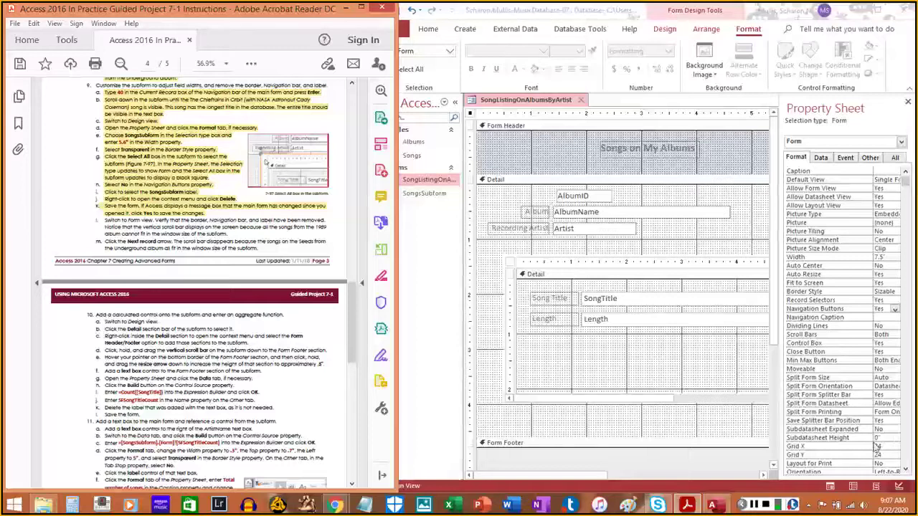
Switch the form to Form view and highlight instruction 9l in the PDF
{"action": "left_click", "coordinate": [812, 488]}
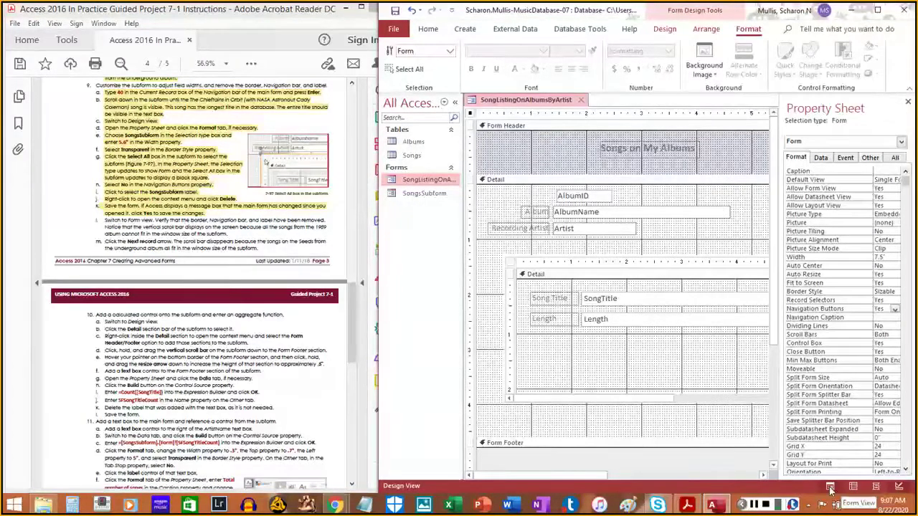
{"action": "left_click", "coordinate": [831, 489]}
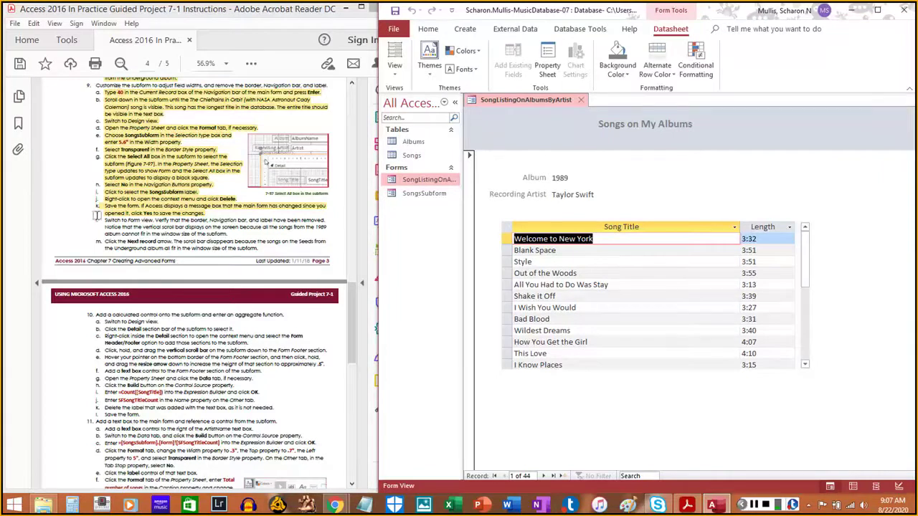
{"action": "left_click_drag", "start_coordinate": [100, 220], "coordinate": [217, 231]}
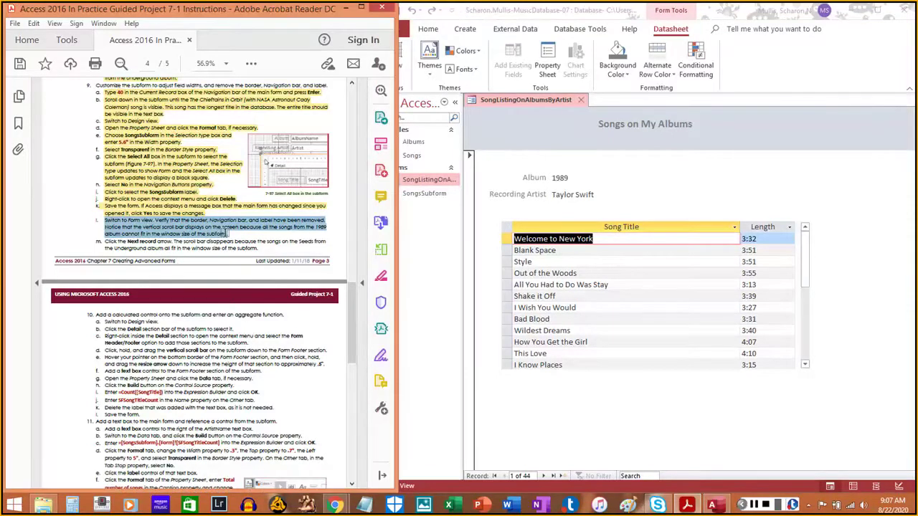
{"action": "left_click", "coordinate": [160, 244]}
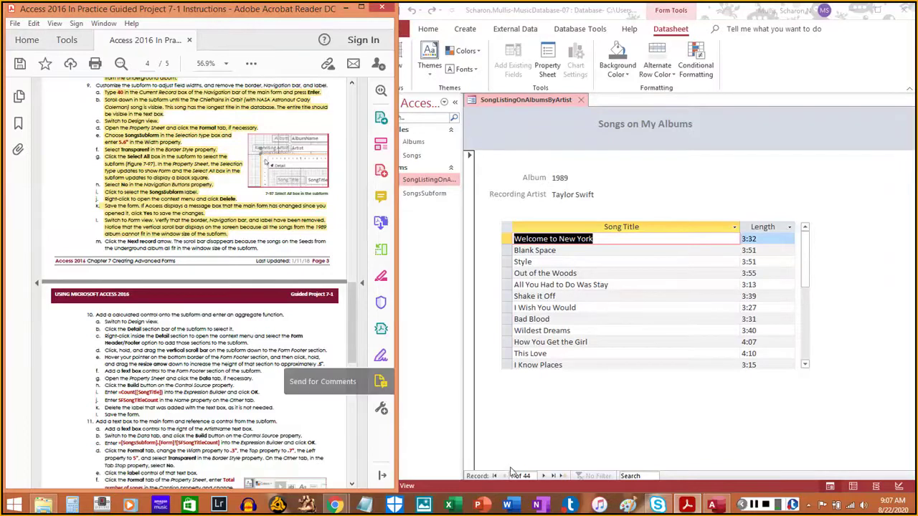
Compare the subform's scroll bar on the 1989 and Seeds from the Underground records, and highlight instruction 9m in the PDF
{"action": "left_click", "coordinate": [547, 476]}
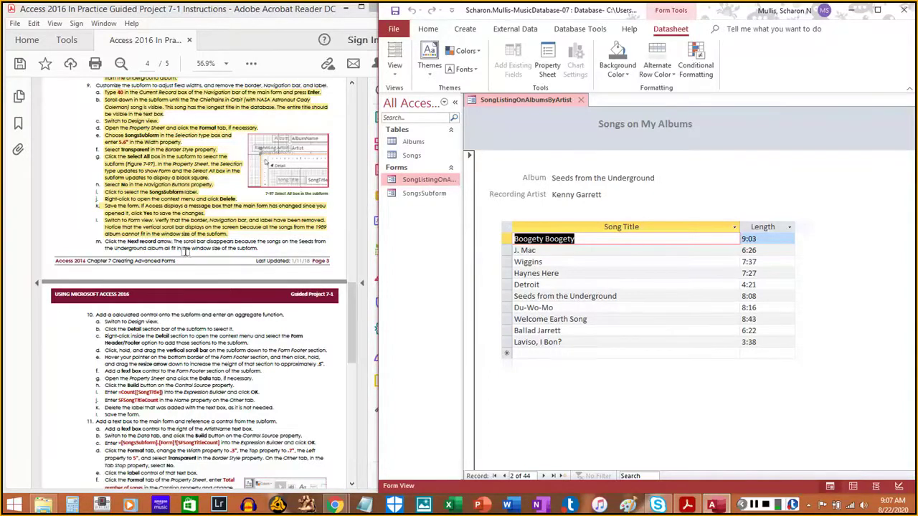
{"action": "left_click", "coordinate": [504, 476]}
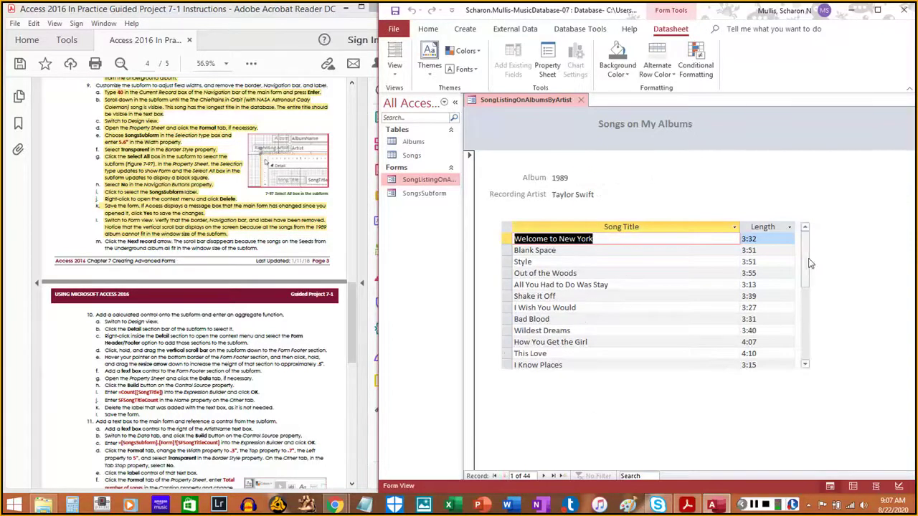
{"action": "left_click_drag", "start_coordinate": [807, 261], "coordinate": [824, 352]}
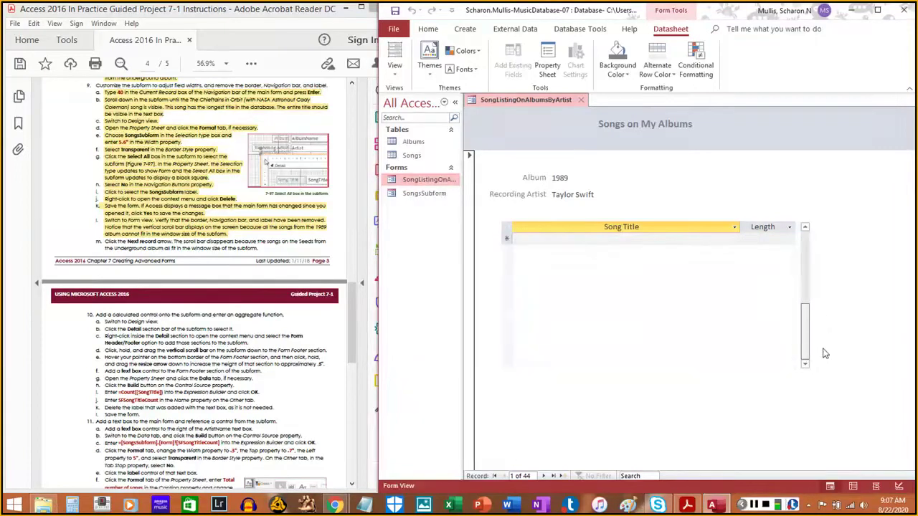
{"action": "left_click", "coordinate": [544, 476]}
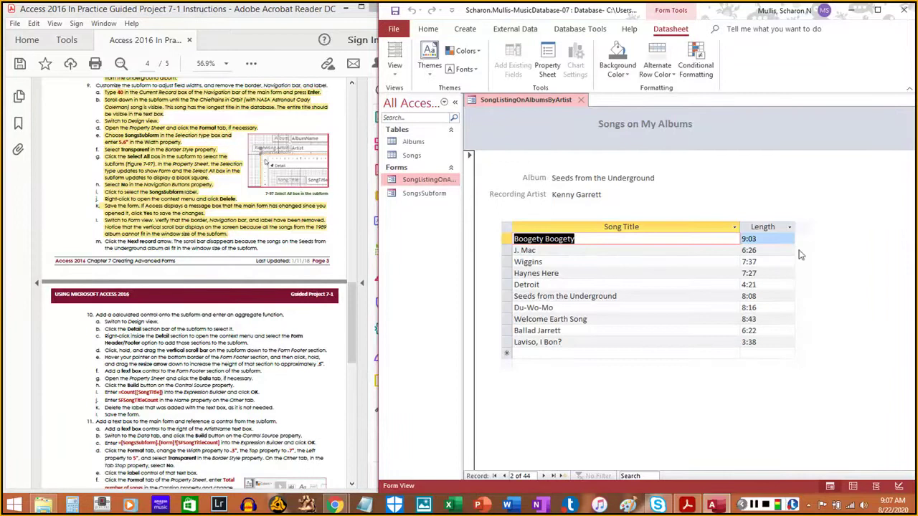
{"action": "left_click", "coordinate": [105, 241]}
{"action": "left_click_drag", "start_coordinate": [105, 242], "coordinate": [263, 246]}
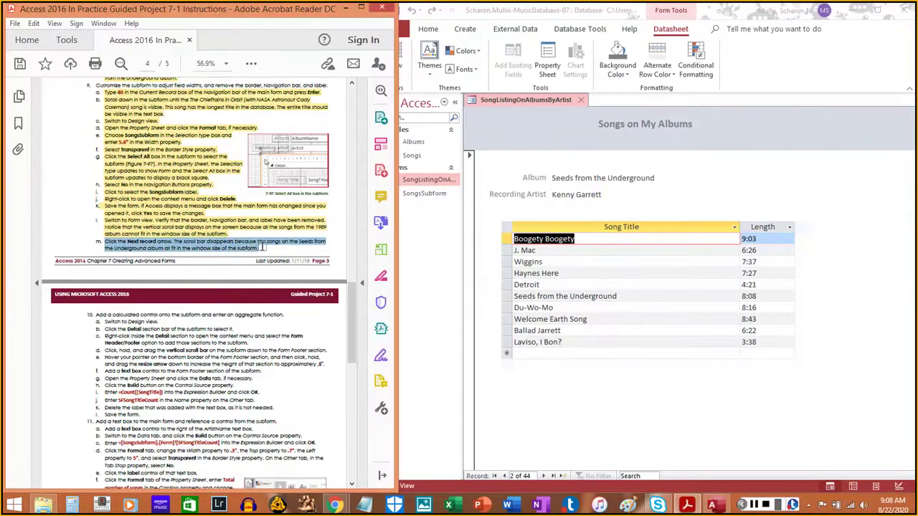
{"action": "left_click", "coordinate": [284, 218]}
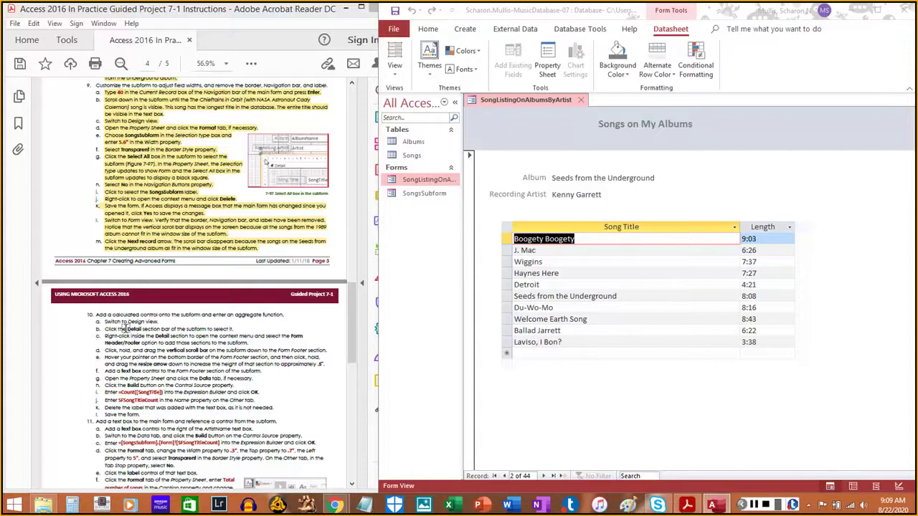
Review instructions 10 to 16 of the guided project in the PDF
{"action": "left_click", "coordinate": [126, 328]}
{"action": "scroll", "coordinate": [125, 329], "scroll_direction": "down", "scroll_amount": 5}
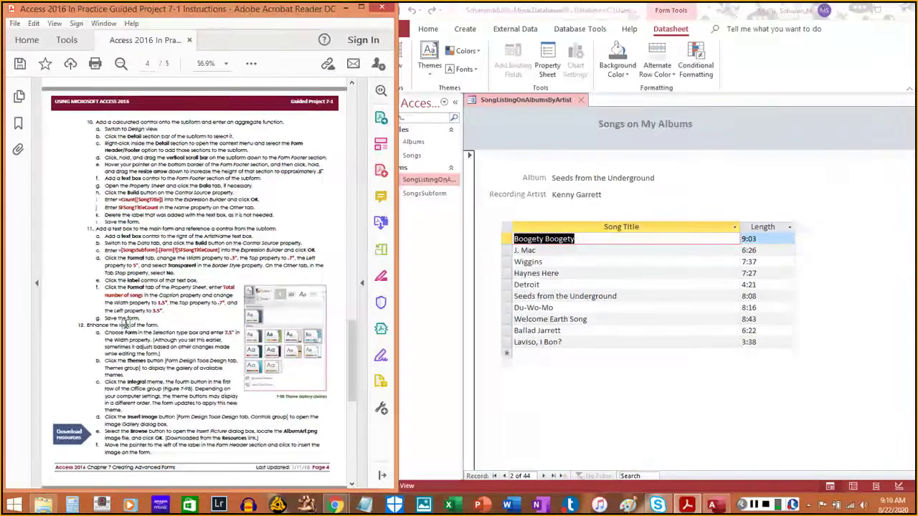
{"action": "scroll", "coordinate": [154, 262], "scroll_direction": "down", "scroll_amount": 5}
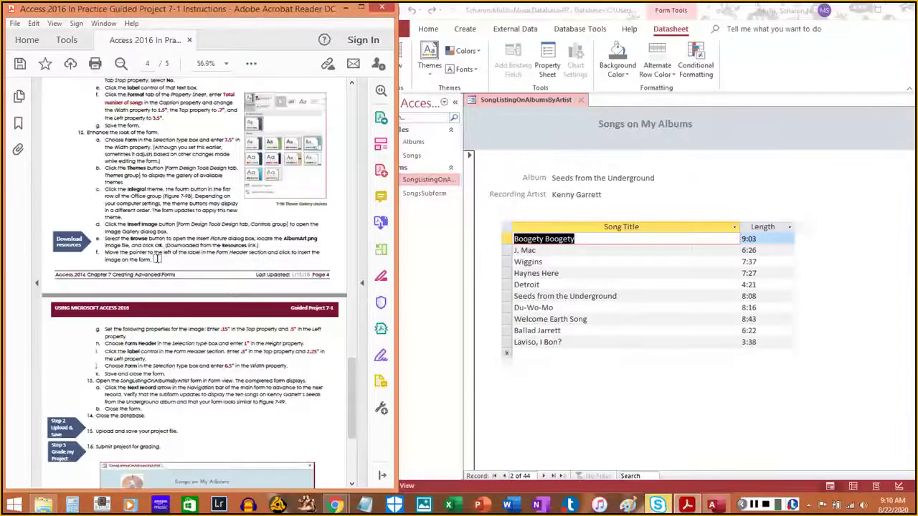
Switch the SongListingOnAlbumsByArtist form to Design view and highlight instruction 10a in the PDF
{"action": "scroll", "coordinate": [156, 257], "scroll_direction": "up", "scroll_amount": 6}
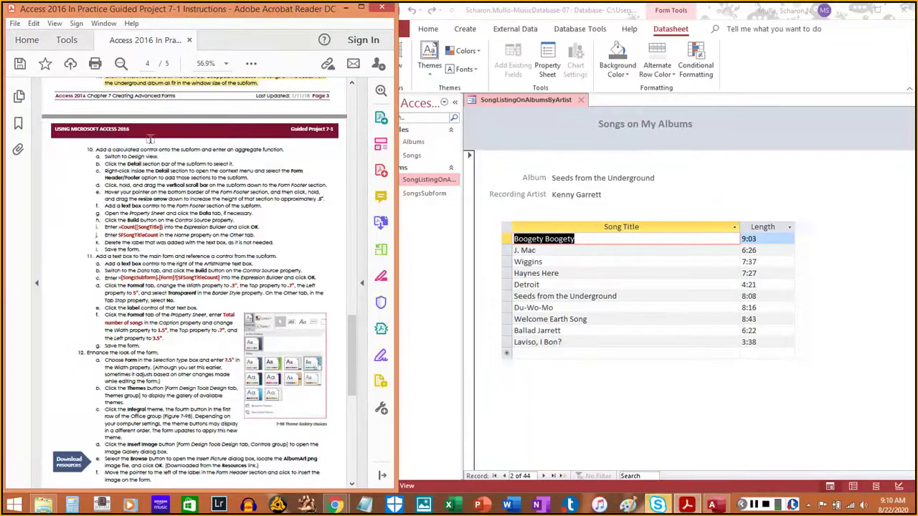
{"action": "left_click", "coordinate": [900, 491]}
{"action": "left_click", "coordinate": [899, 490]}
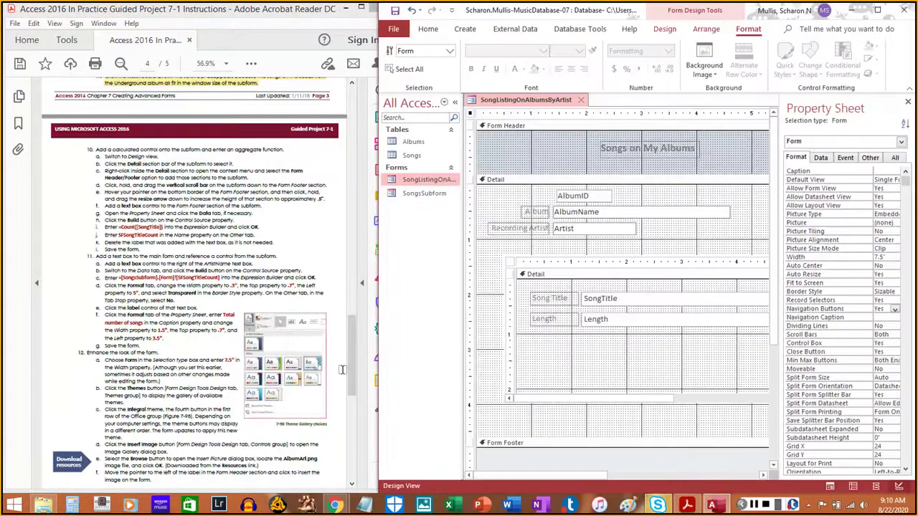
{"action": "left_click", "coordinate": [111, 154]}
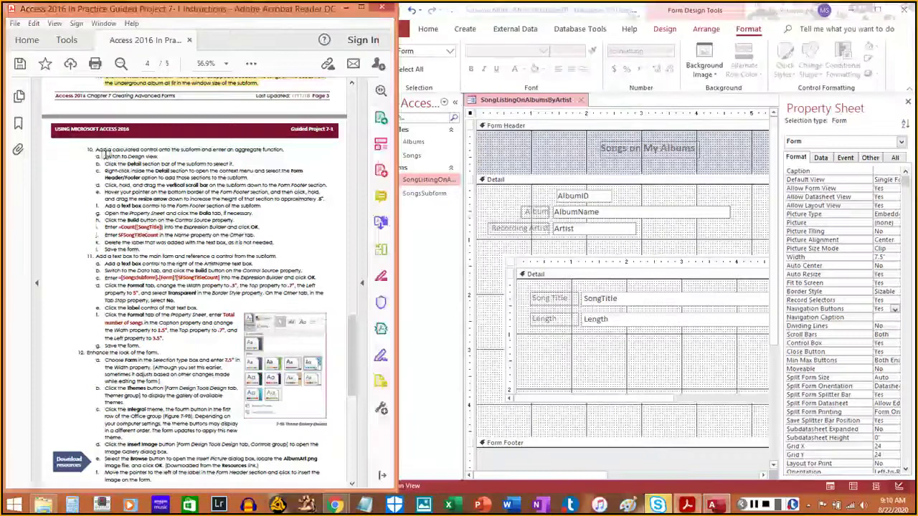
{"action": "left_click_drag", "start_coordinate": [104, 157], "coordinate": [159, 156]}
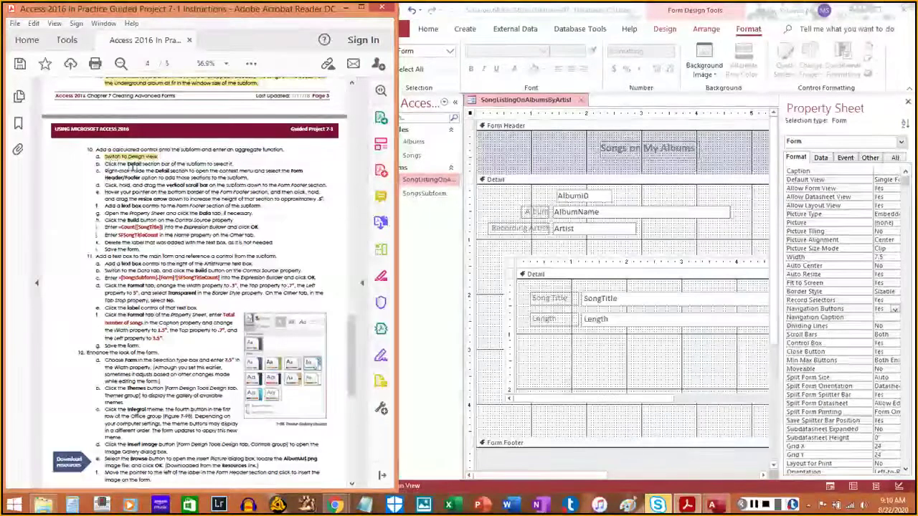
{"action": "left_click", "coordinate": [493, 198]}
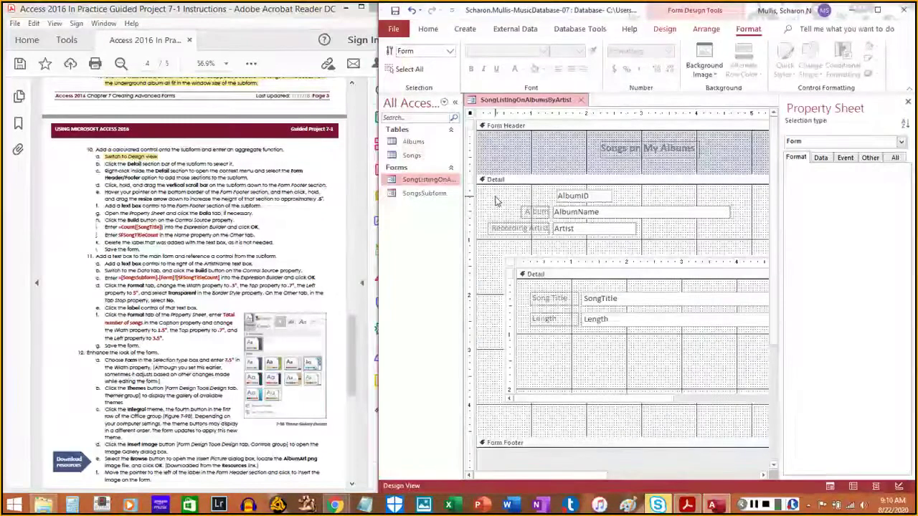
{"action": "left_click", "coordinate": [500, 180]}
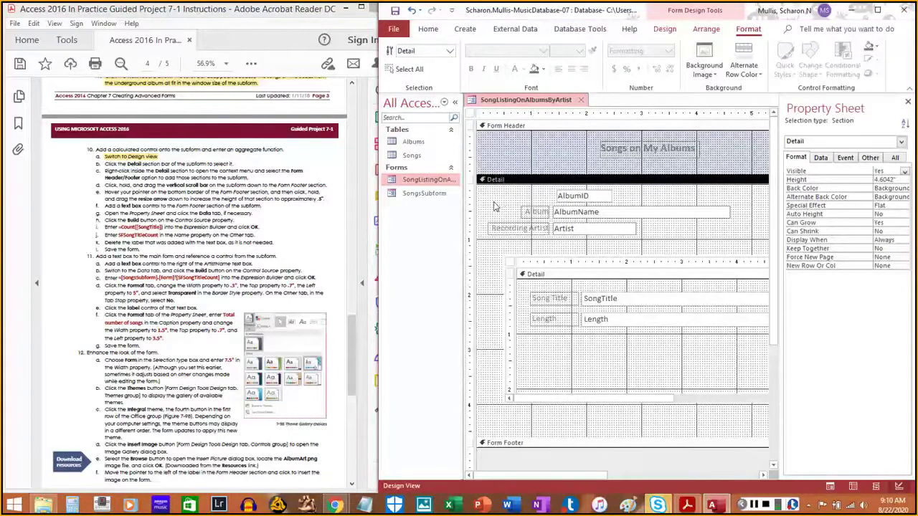
{"action": "right_click", "coordinate": [492, 200]}
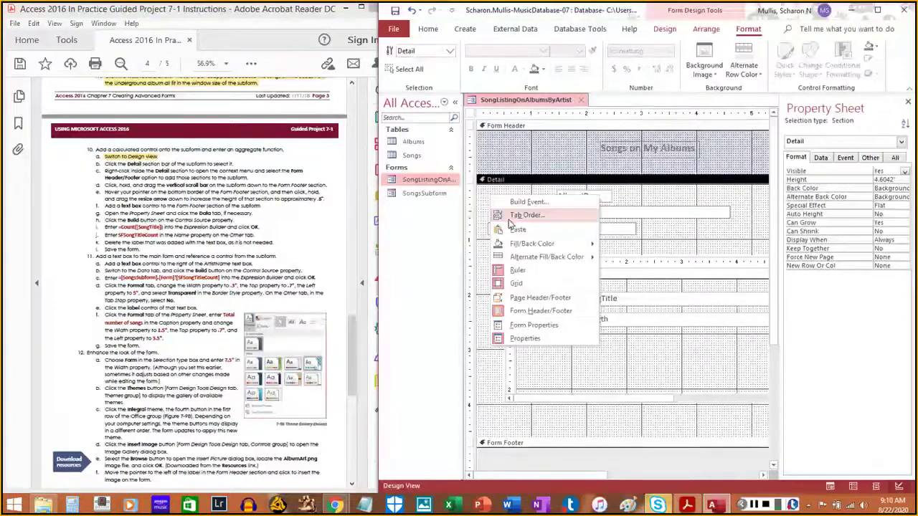
{"action": "left_click", "coordinate": [527, 315]}
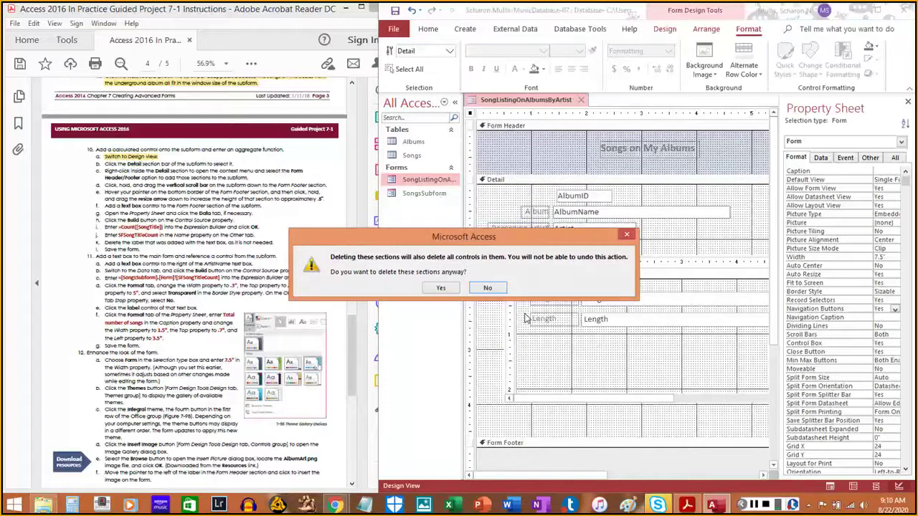
{"action": "left_click", "coordinate": [488, 288]}
Add Form Header/Footer sections to the subform from its Detail section, and highlight instructions 10b and 10c in the PDF
{"action": "left_click", "coordinate": [645, 324]}
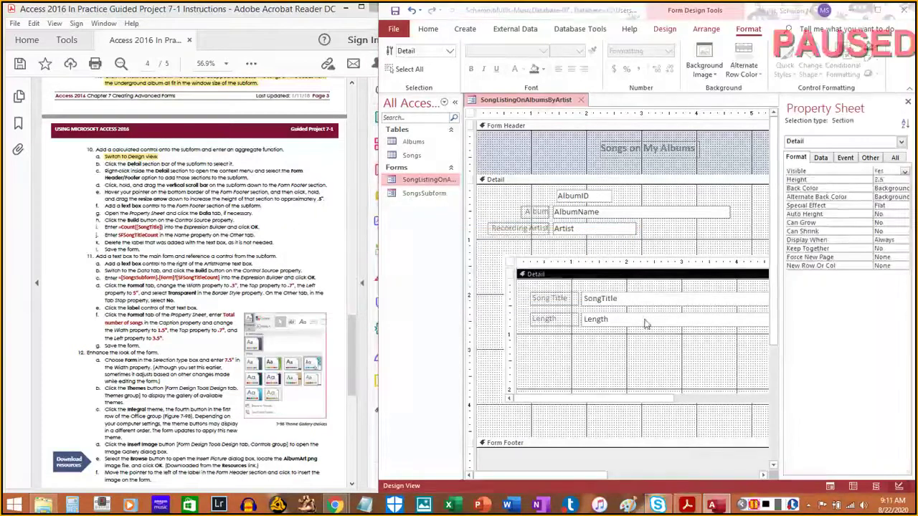
{"action": "right_click", "coordinate": [557, 276]}
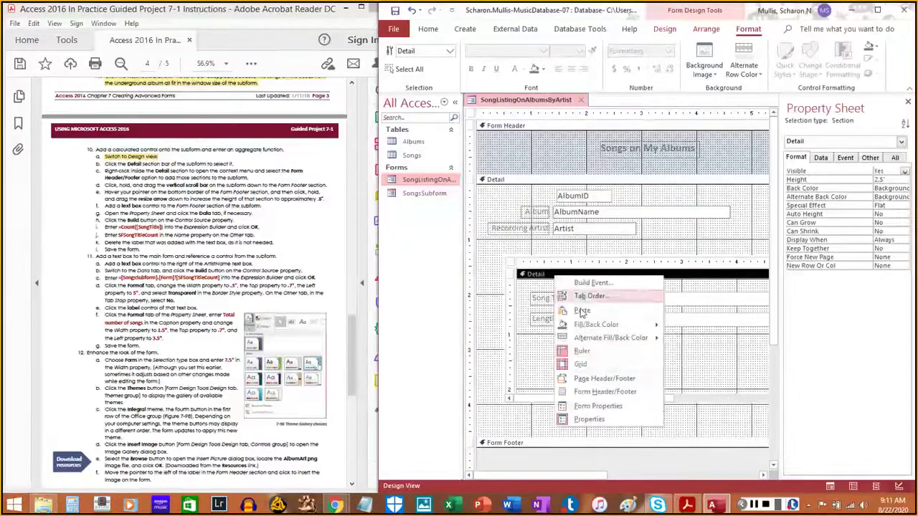
{"action": "left_click", "coordinate": [602, 392]}
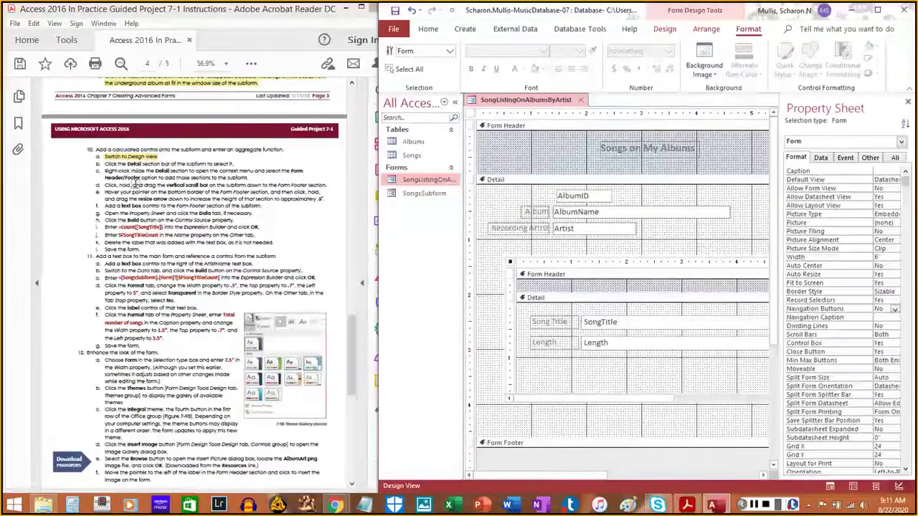
{"action": "left_click_drag", "start_coordinate": [104, 163], "coordinate": [232, 163]}
{"action": "left_click_drag", "start_coordinate": [104, 171], "coordinate": [237, 179]}
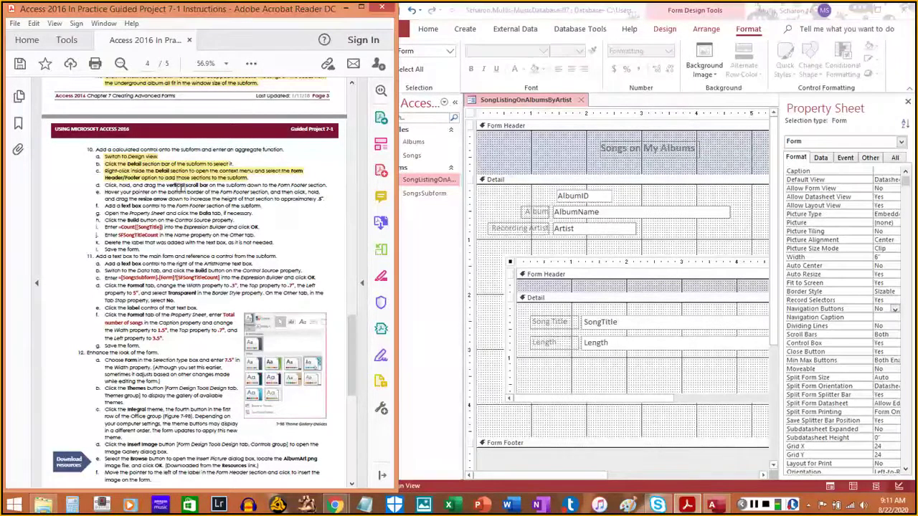
Bring the subform's Form Footer section into view and highlight instruction 10d in the PDF
{"action": "left_click", "coordinate": [591, 479]}
{"action": "left_click_drag", "start_coordinate": [591, 479], "coordinate": [681, 480]}
{"action": "left_click", "coordinate": [677, 302]}
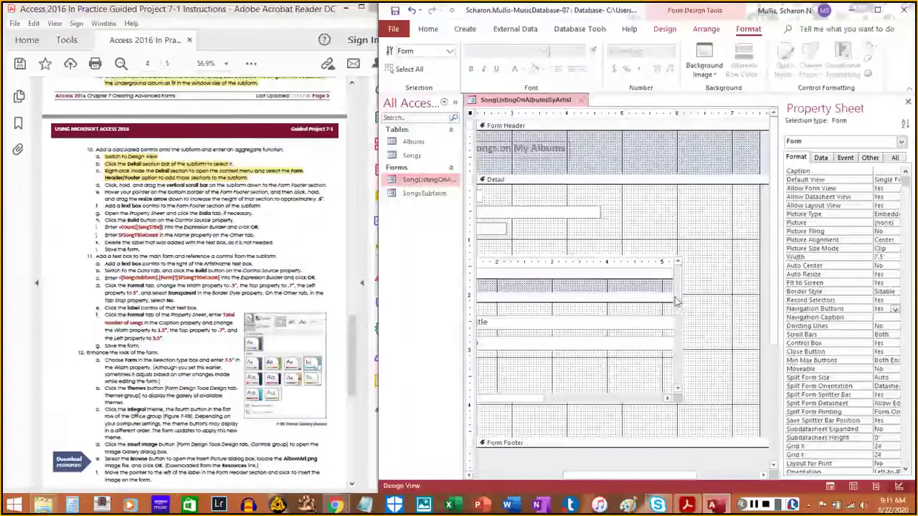
{"action": "left_click_drag", "start_coordinate": [677, 301], "coordinate": [679, 391]}
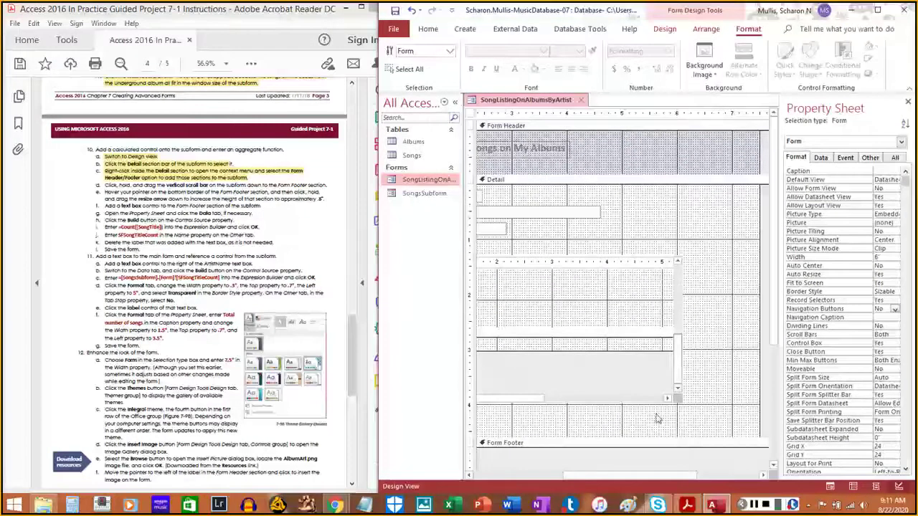
{"action": "left_click_drag", "start_coordinate": [641, 476], "coordinate": [488, 462]}
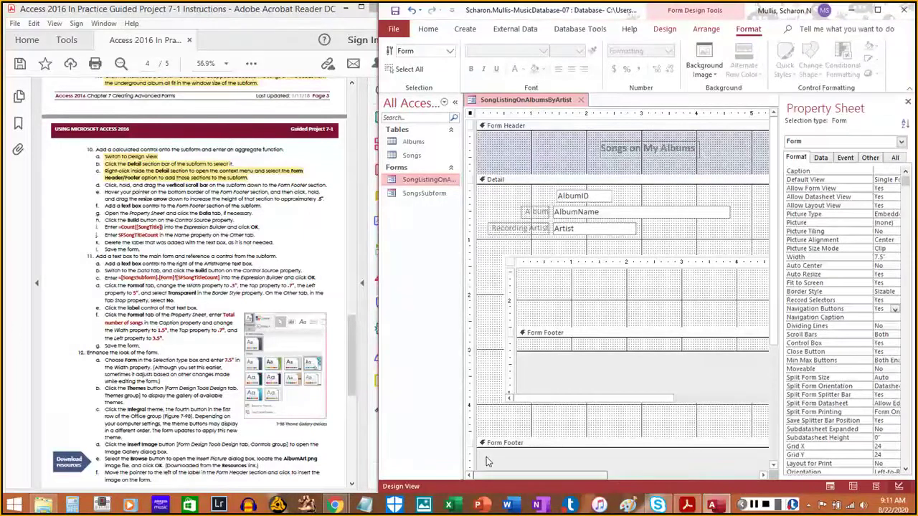
{"action": "left_click_drag", "start_coordinate": [103, 185], "coordinate": [331, 185]}
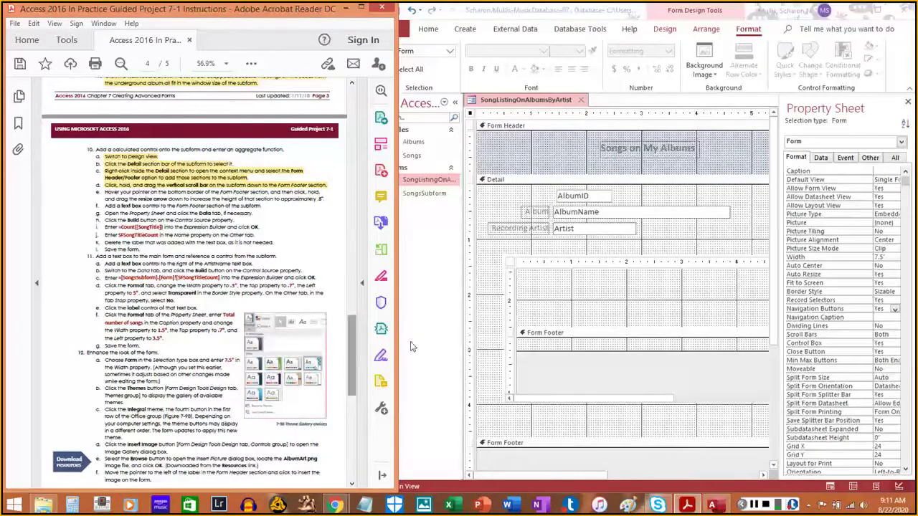
Increase the height of the subform's Form Footer section to about 0.5" and highlight instruction 10e in the PDF
{"action": "left_click_drag", "start_coordinate": [583, 476], "coordinate": [617, 470]}
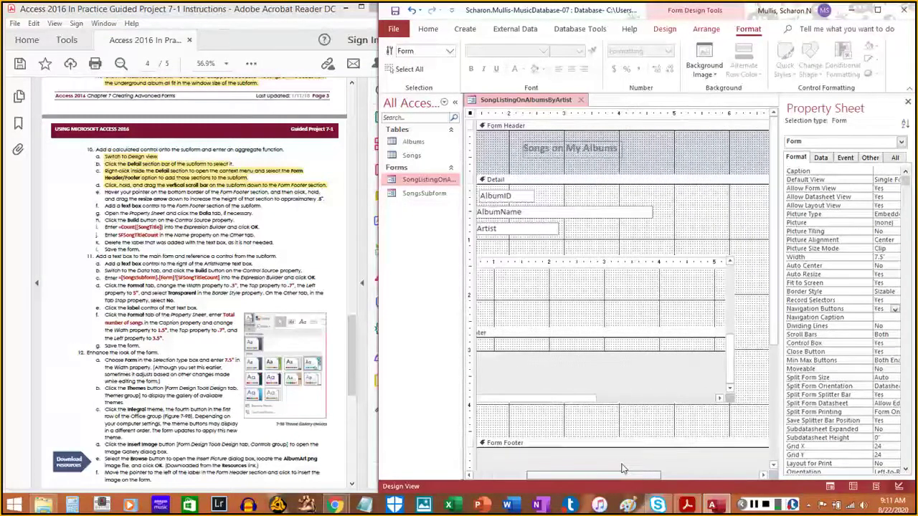
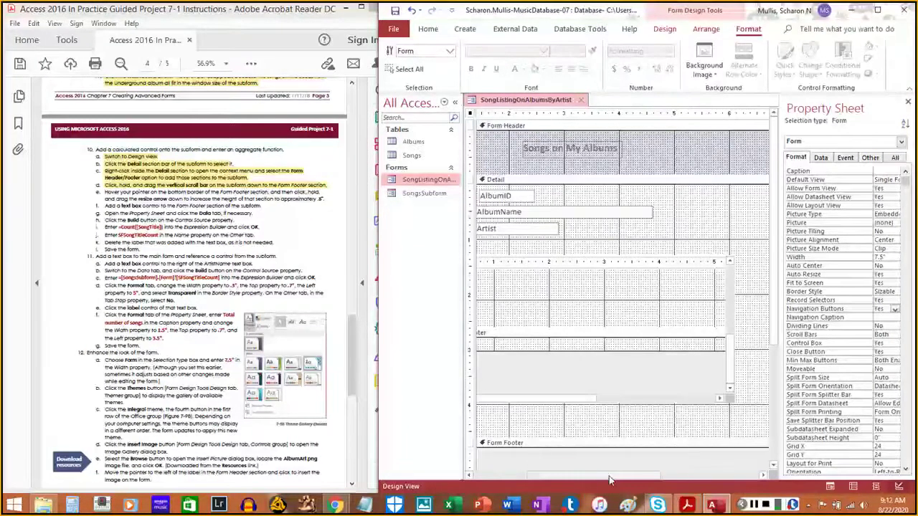
{"action": "left_click_drag", "start_coordinate": [608, 475], "coordinate": [557, 476]}
{"action": "left_click_drag", "start_coordinate": [587, 400], "coordinate": [695, 399]}
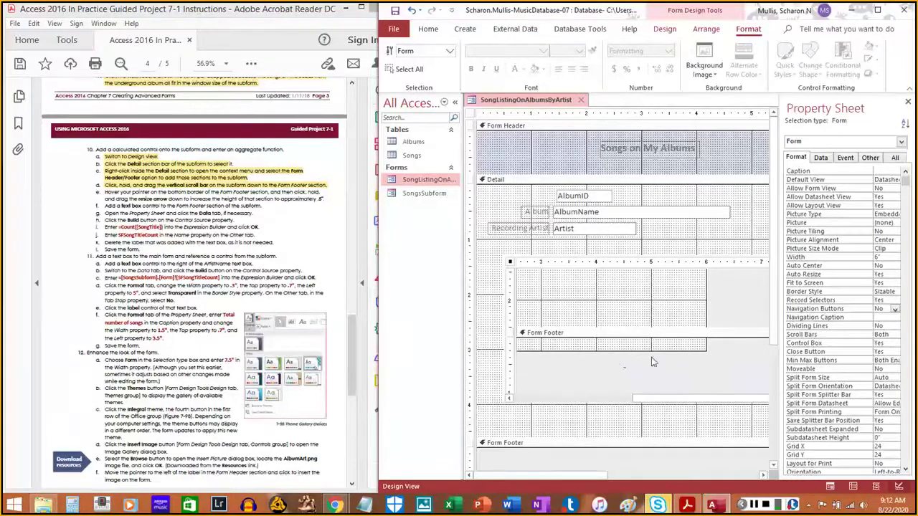
{"action": "left_click", "coordinate": [693, 352]}
{"action": "left_click_drag", "start_coordinate": [692, 354], "coordinate": [696, 363]}
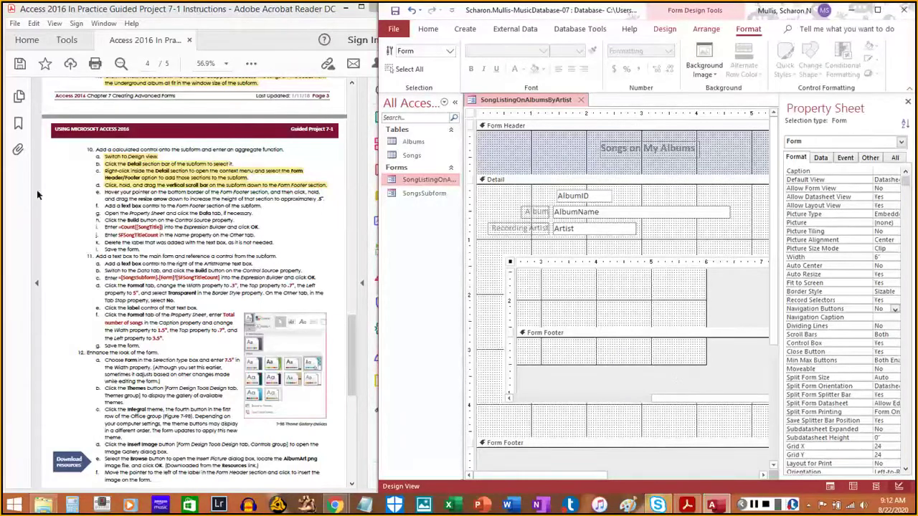
{"action": "left_click", "coordinate": [105, 188]}
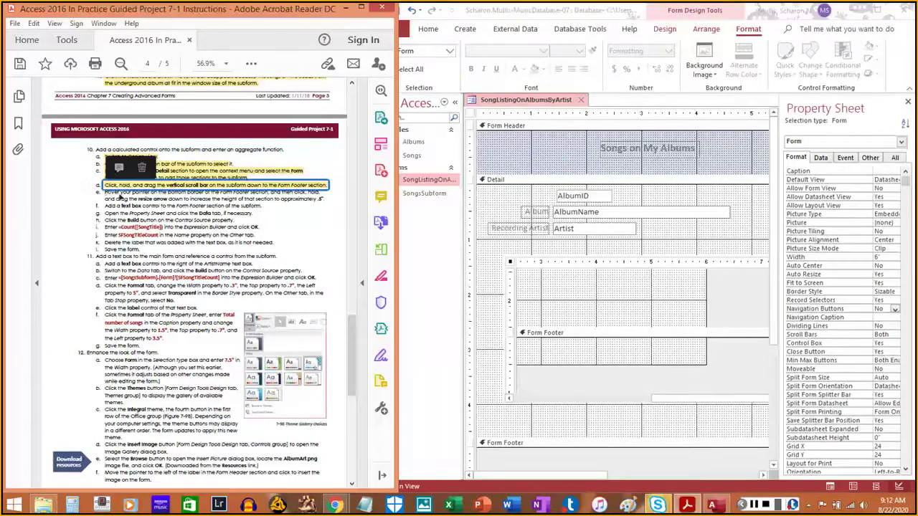
{"action": "left_click_drag", "start_coordinate": [104, 191], "coordinate": [322, 200]}
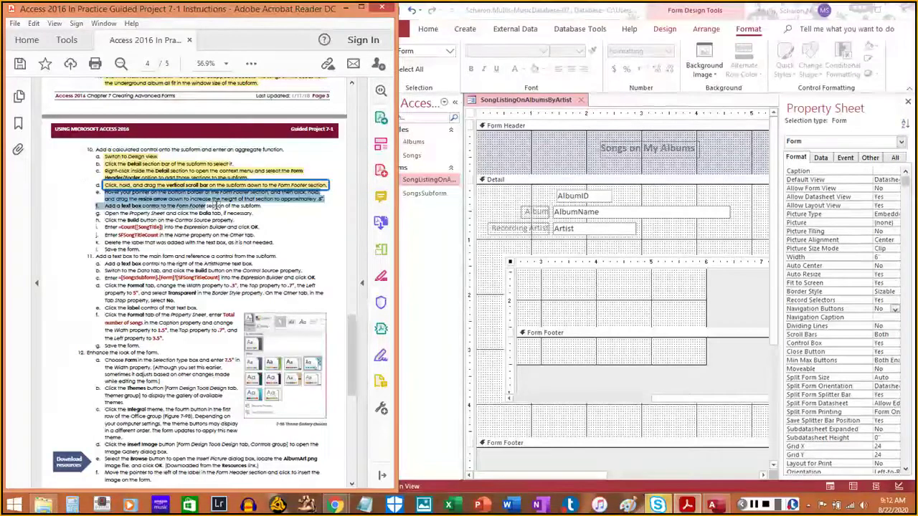
{"action": "left_click", "coordinate": [318, 199]}
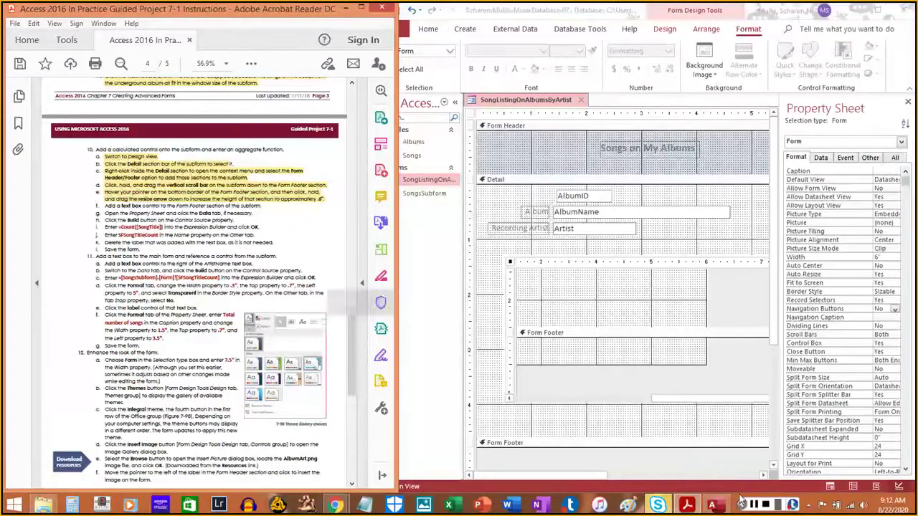
Add a text box to the subform's Form Footer about 1.2" from the left edge, and highlight instruction 10f in the PDF
{"action": "left_click", "coordinate": [720, 475]}
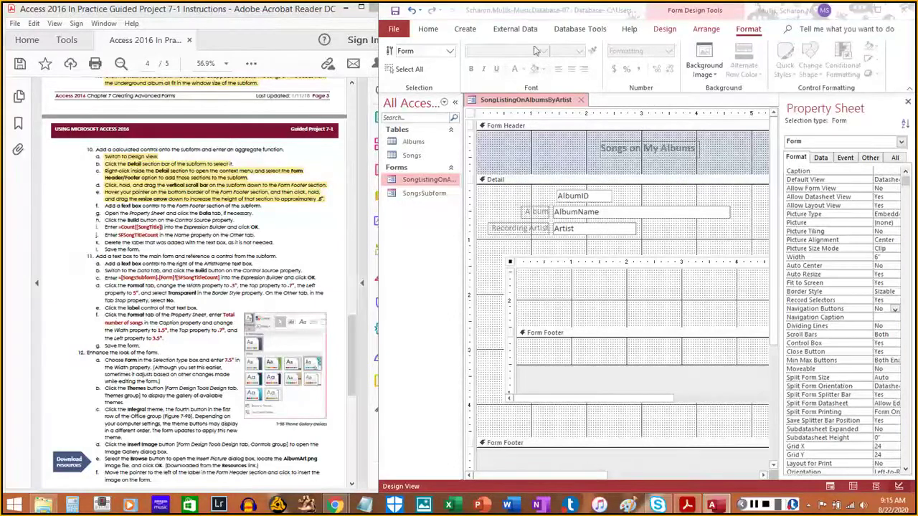
{"action": "left_click", "coordinate": [676, 26]}
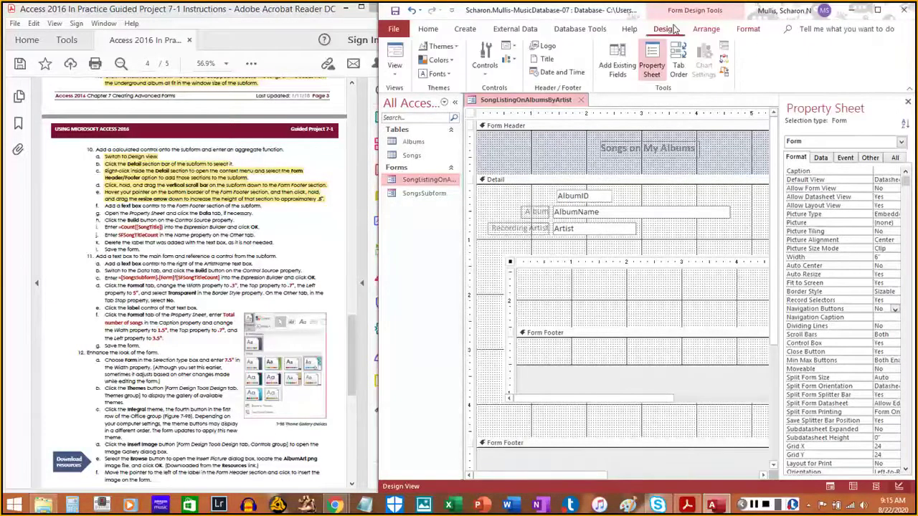
{"action": "left_click", "coordinate": [485, 68]}
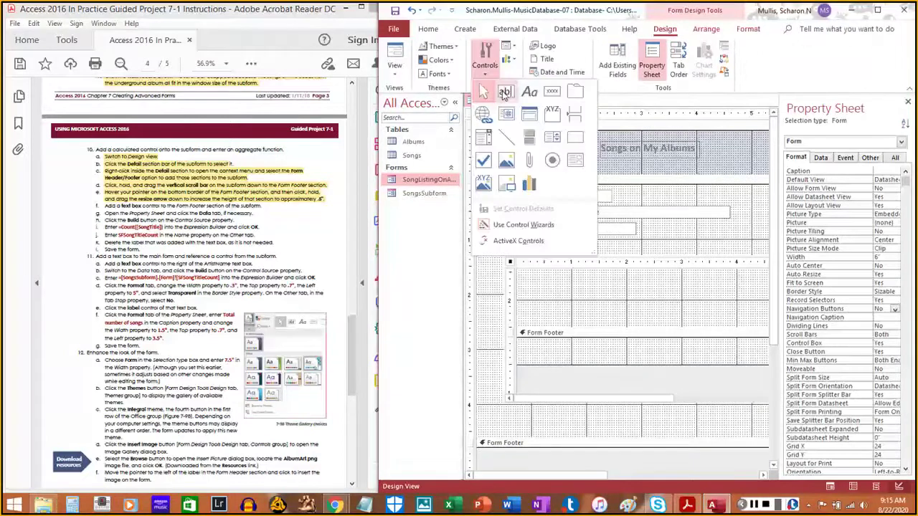
{"action": "left_click", "coordinate": [504, 93]}
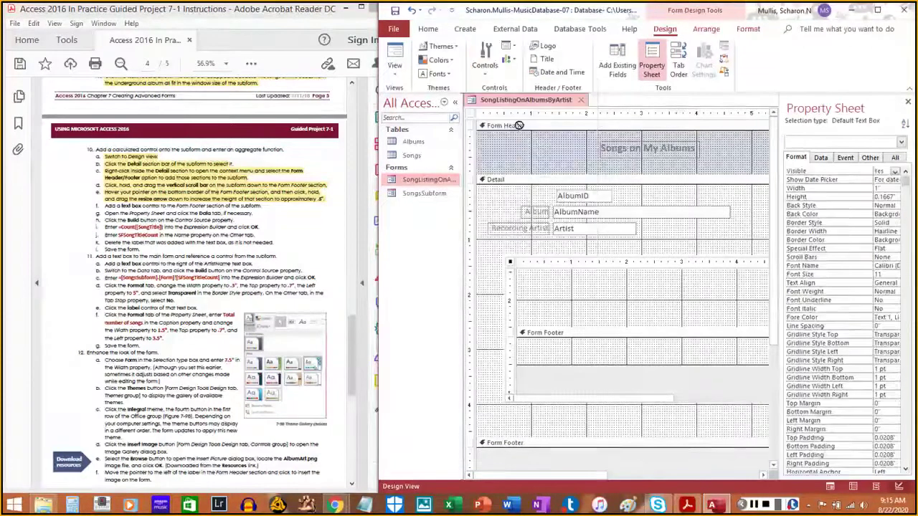
{"action": "left_click", "coordinate": [537, 346]}
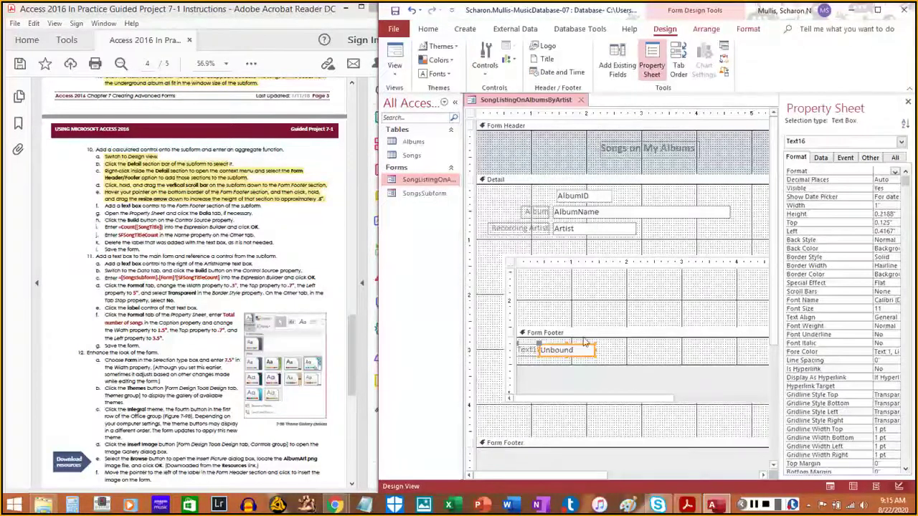
{"action": "left_click_drag", "start_coordinate": [563, 345], "coordinate": [606, 348]}
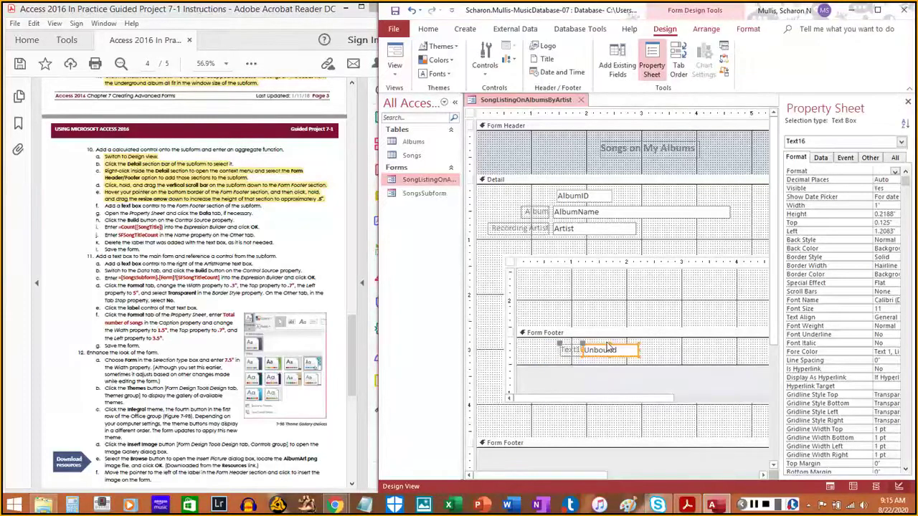
{"action": "left_click", "coordinate": [109, 206]}
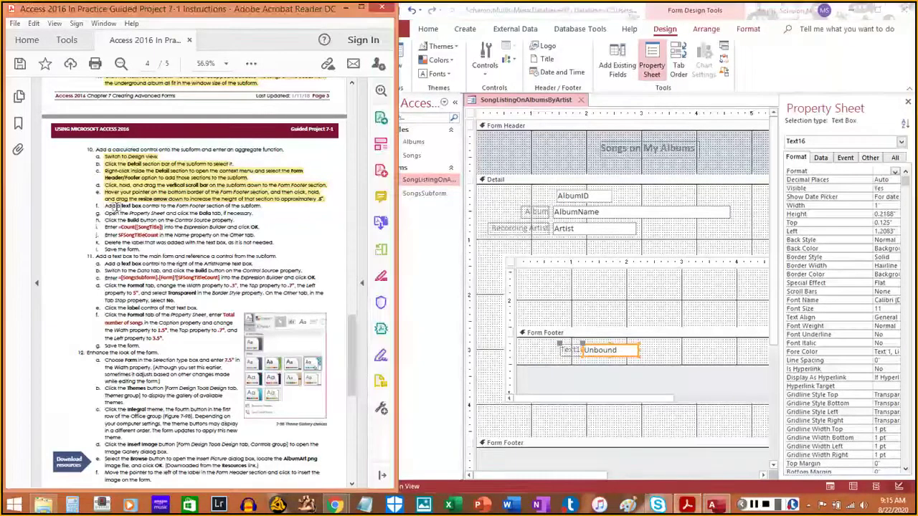
{"action": "left_click_drag", "start_coordinate": [109, 206], "coordinate": [261, 206]}
{"action": "left_click", "coordinate": [192, 213]}
Show the Data properties of the Form Footer text box and highlight instruction 10g in the PDF
{"action": "left_click", "coordinate": [519, 172]}
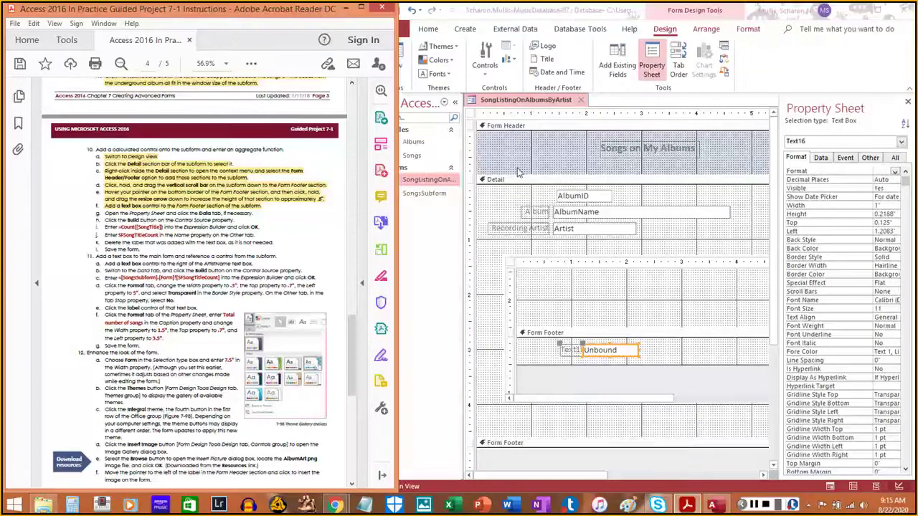
{"action": "left_click", "coordinate": [825, 159]}
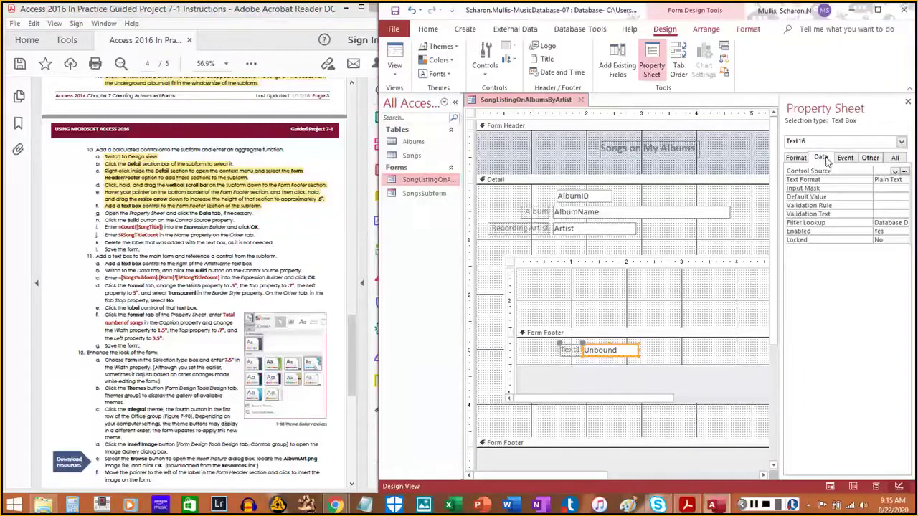
{"action": "left_click_drag", "start_coordinate": [231, 206], "coordinate": [98, 213]}
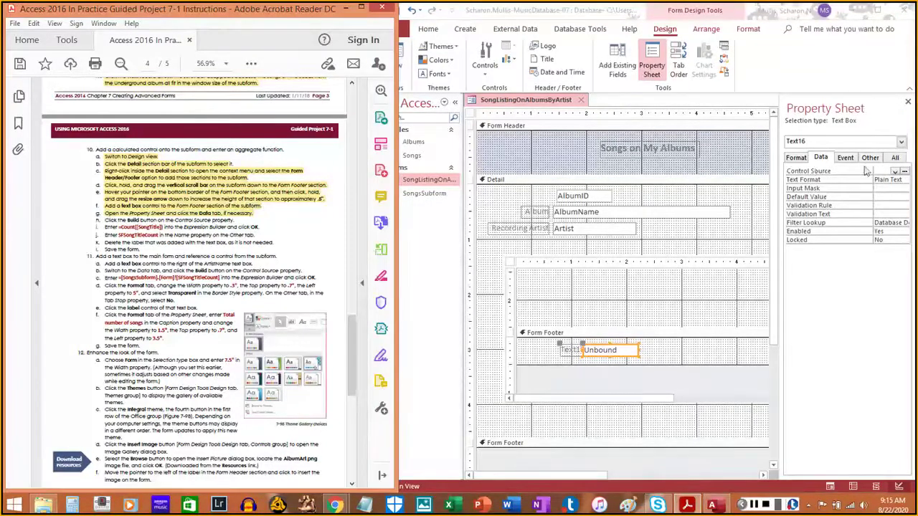
Build the control source expression =Count([SongTitle]) for the text box in the subform's Form Footer
{"action": "left_click", "coordinate": [905, 172]}
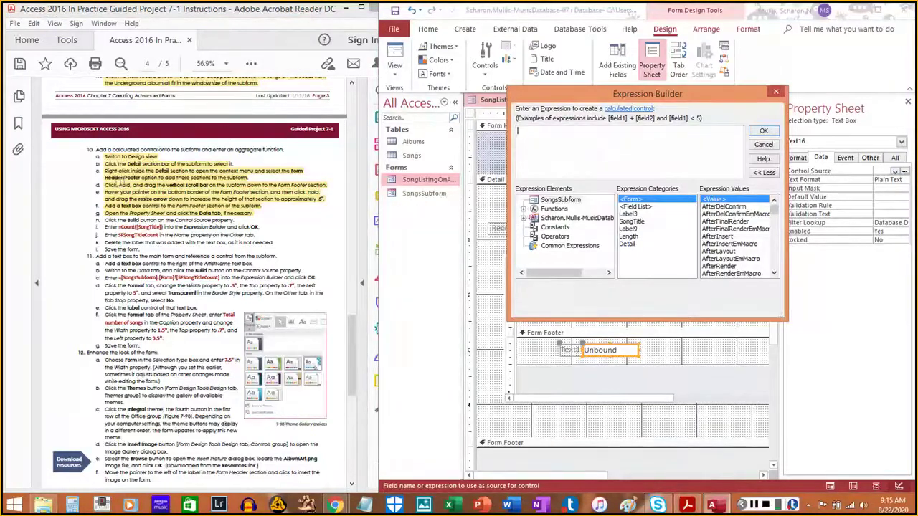
{"action": "type", "text": "cout([Song"}
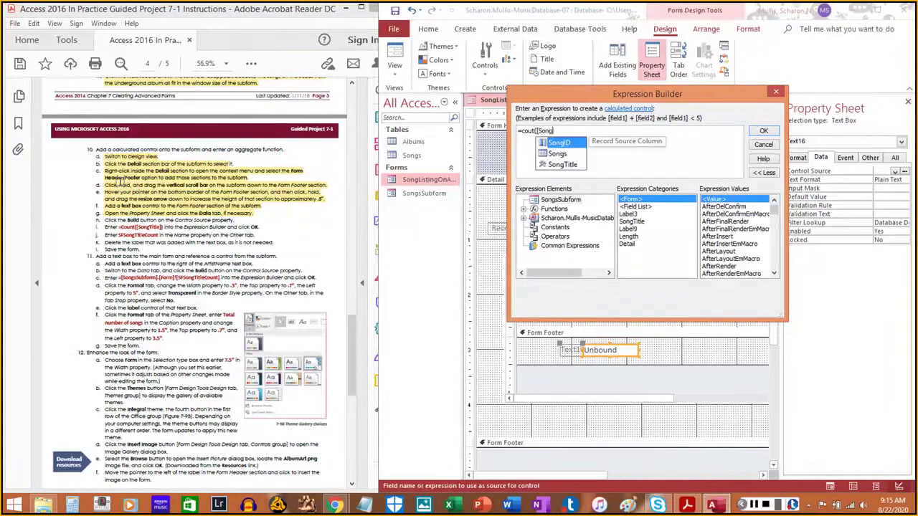
{"action": "type", "text": "Title"}
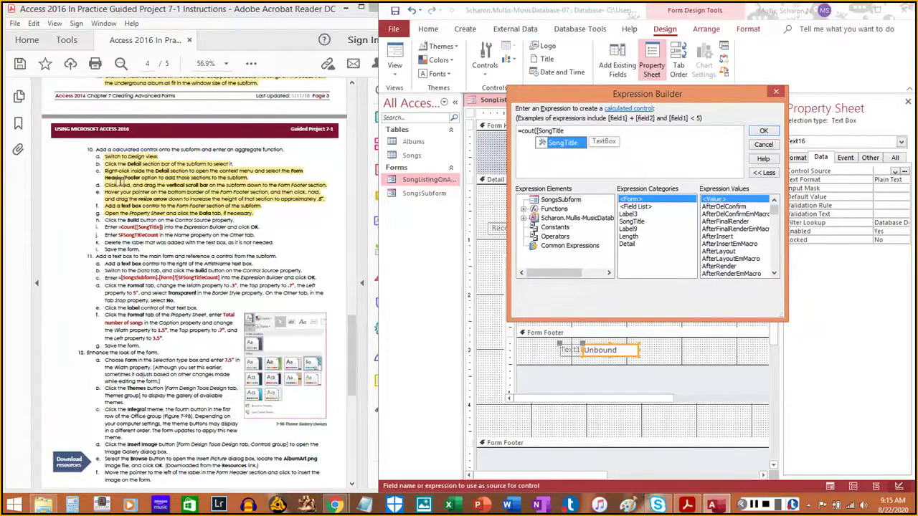
{"action": "type", "text": "])"}
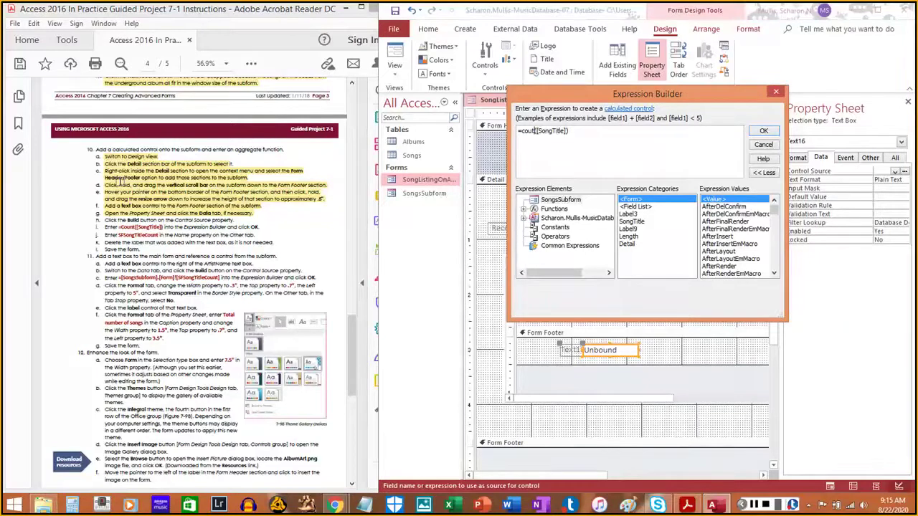
{"action": "type", "text": "n"}
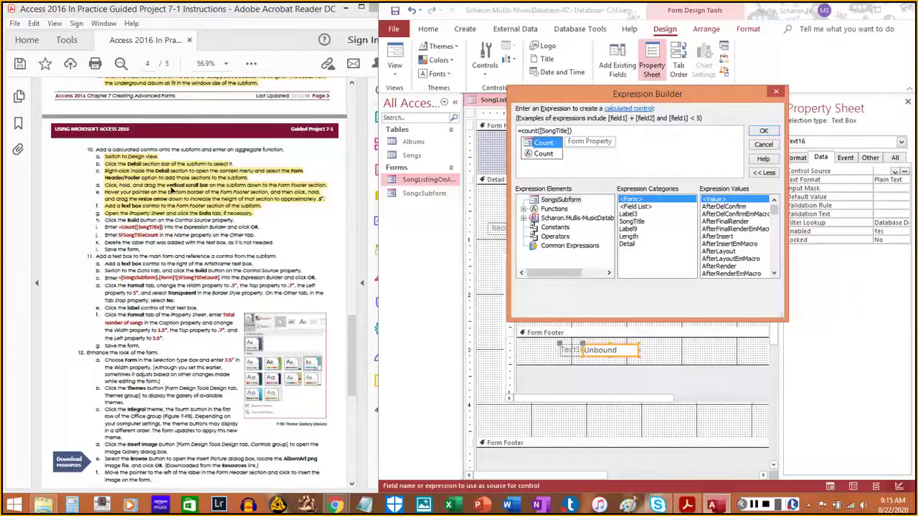
{"action": "left_click", "coordinate": [764, 133]}
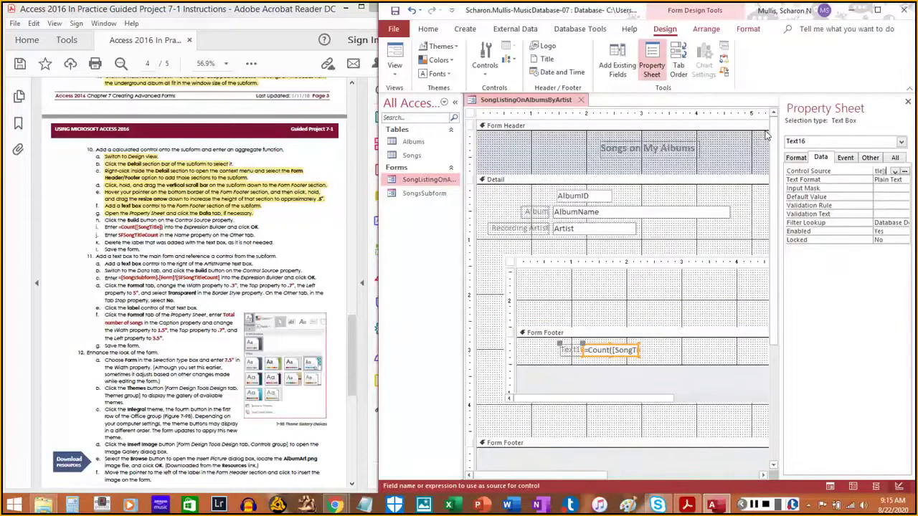
Highlight instructions 10h and 10i in the PDF
{"action": "left_click", "coordinate": [111, 218]}
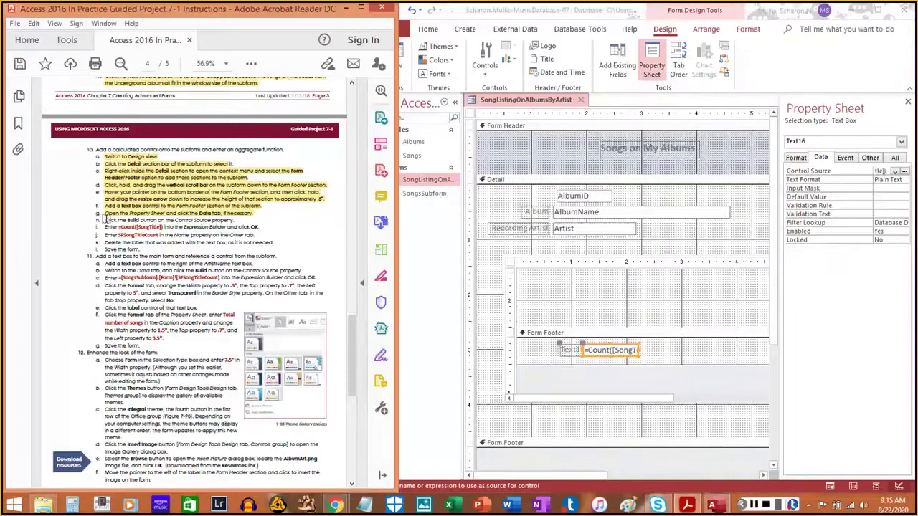
{"action": "left_click_drag", "start_coordinate": [105, 220], "coordinate": [242, 221]}
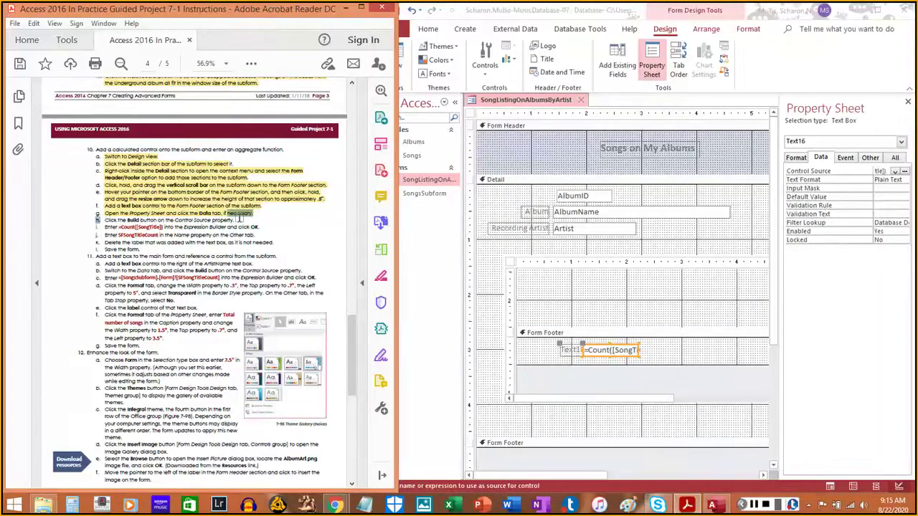
{"action": "left_click", "coordinate": [115, 225]}
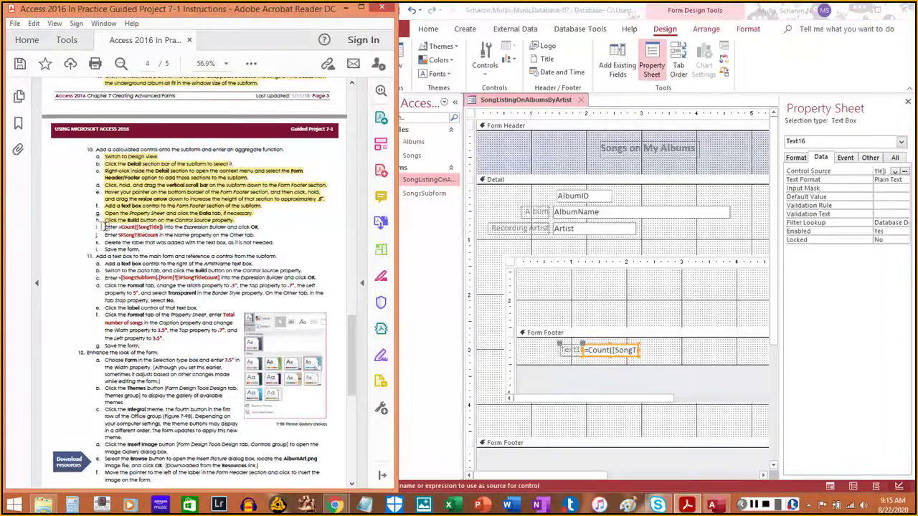
{"action": "left_click_drag", "start_coordinate": [103, 226], "coordinate": [268, 227]}
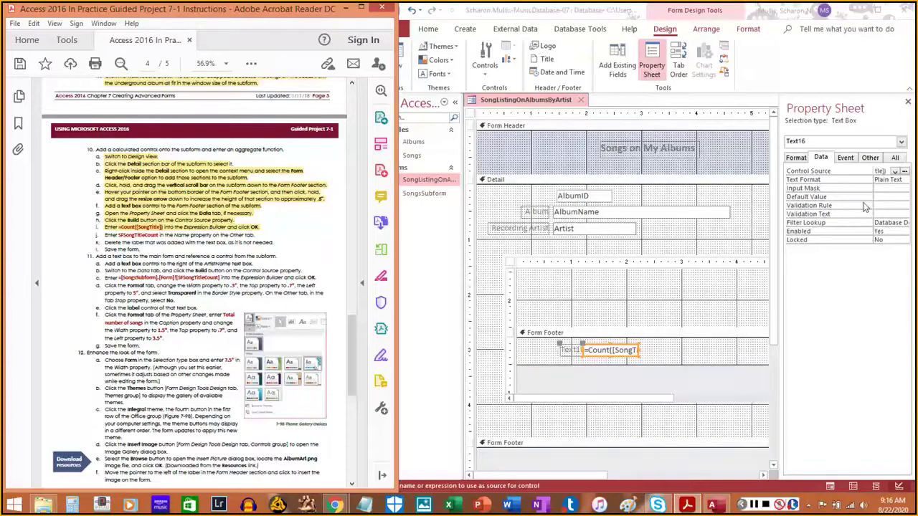
Name the Form Footer text box SFSongTitleCount and highlight instruction 10j in the PDF
{"action": "left_click", "coordinate": [870, 158]}
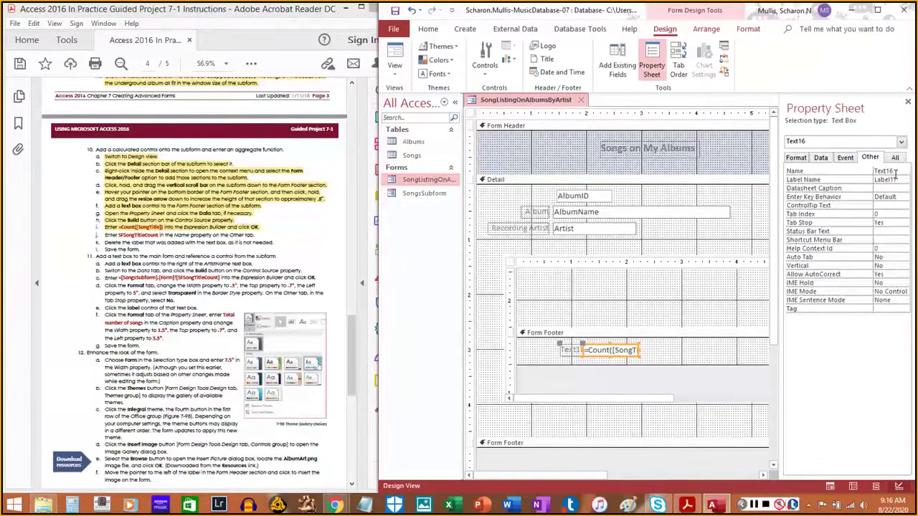
{"action": "left_click", "coordinate": [895, 172]}
{"action": "left_click", "coordinate": [839, 172]}
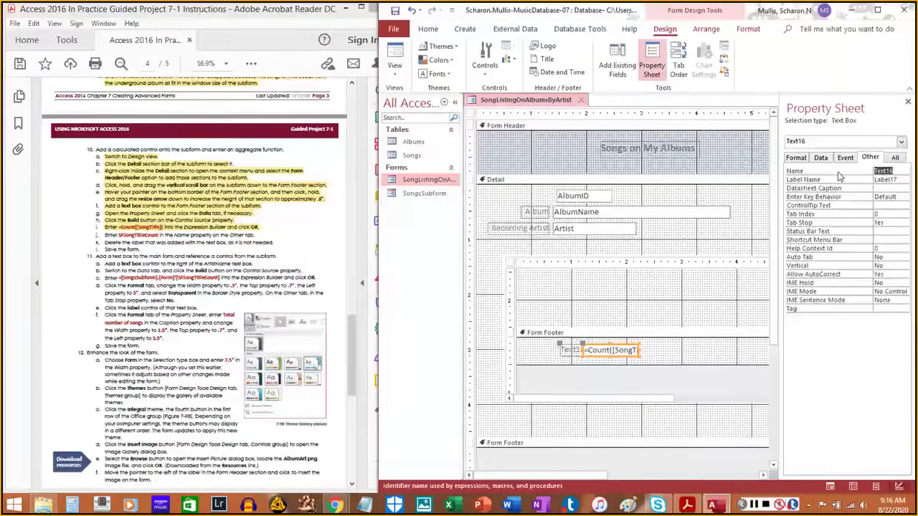
{"action": "type", "text": "SF"}
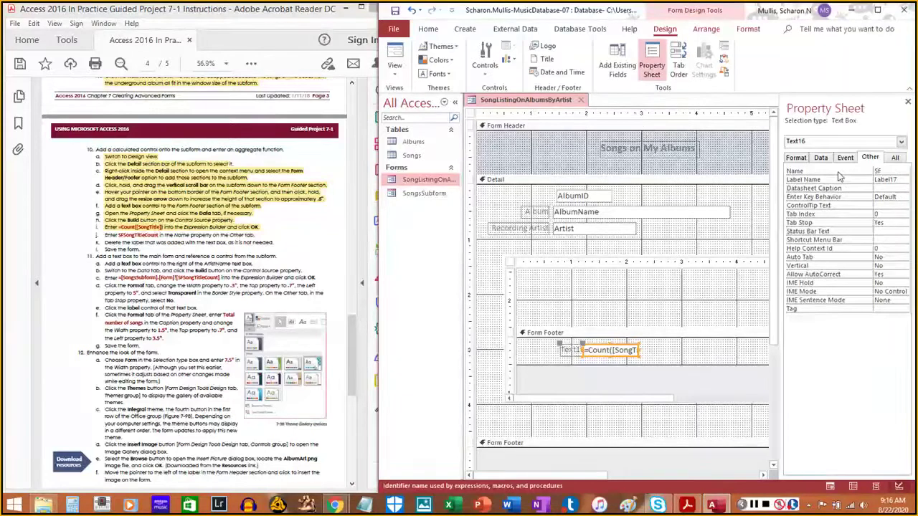
{"action": "type", "text": "SongTitleCount"}
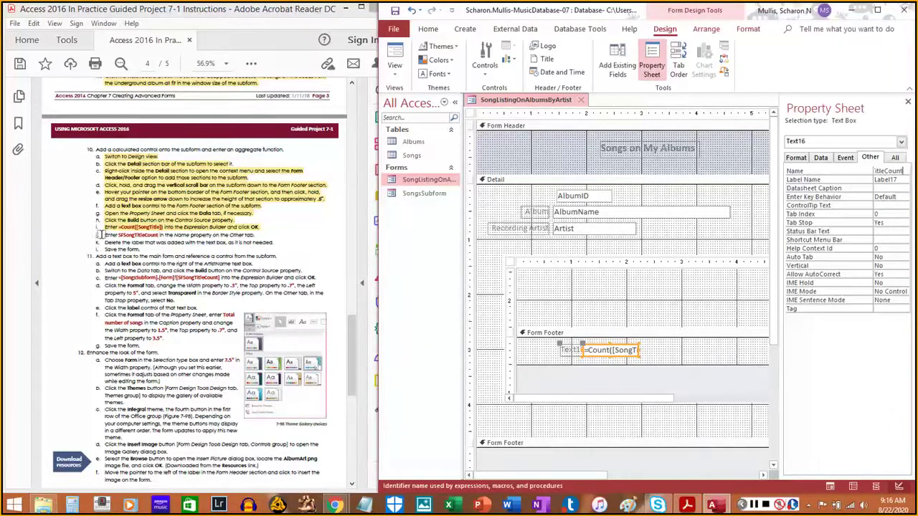
{"action": "left_click_drag", "start_coordinate": [100, 234], "coordinate": [268, 235]}
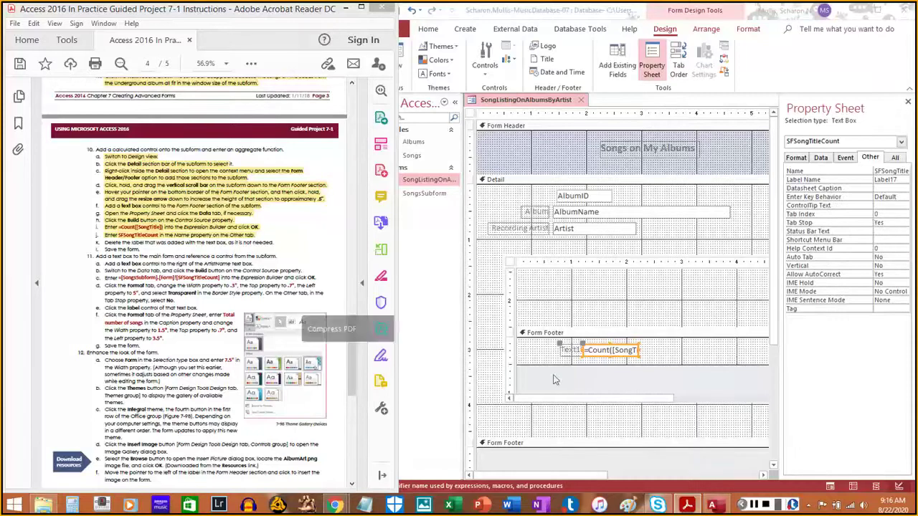
Delete the label attached to the subform's Form Footer text box, and highlight instructions 10k and 10l in the PDF
{"action": "left_click", "coordinate": [567, 350]}
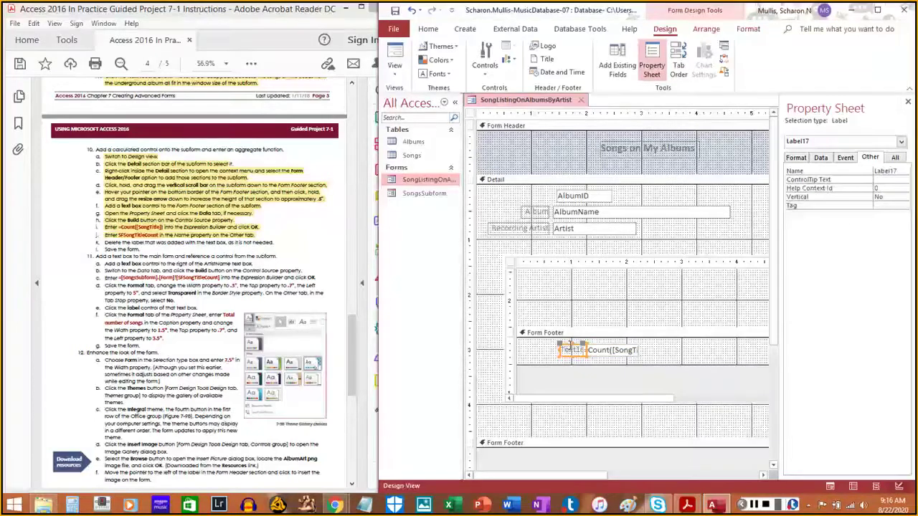
{"action": "key", "text": "Delete"}
{"action": "left_click", "coordinate": [362, 215]}
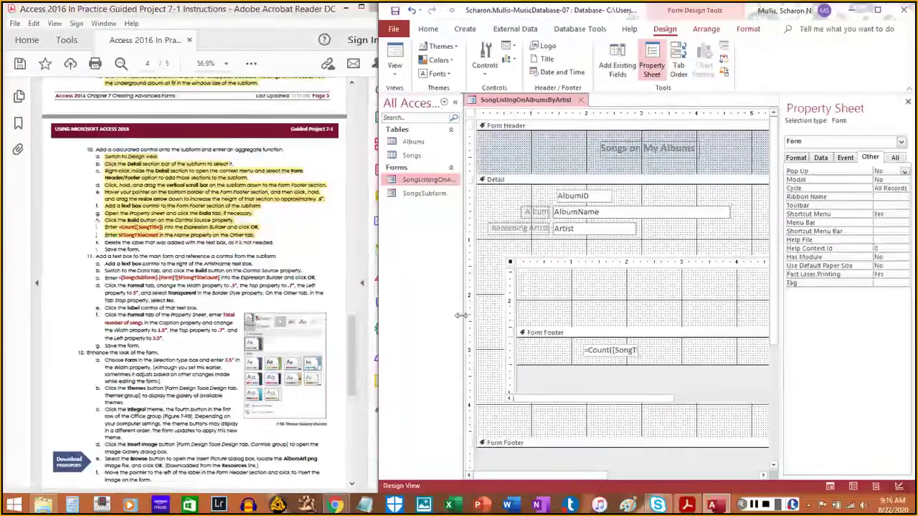
{"action": "left_click_drag", "start_coordinate": [108, 242], "coordinate": [264, 242]}
{"action": "left_click_drag", "start_coordinate": [104, 249], "coordinate": [150, 249]}
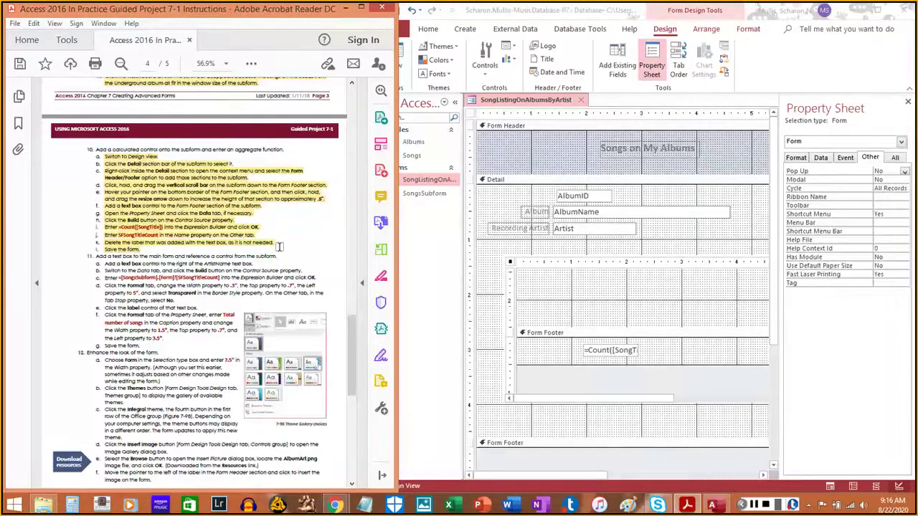
{"action": "right_click", "coordinate": [521, 101]}
{"action": "left_click", "coordinate": [406, 154]}
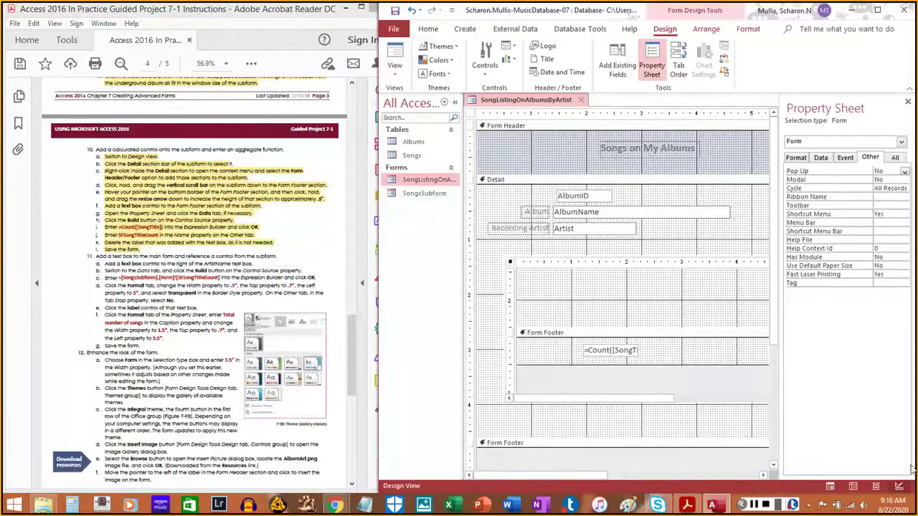
Add a text box about 2" wide to the main form's Detail section, clear of the Artist text box on its right, and highlight instruction 11a
{"action": "left_click", "coordinate": [473, 401]}
{"action": "scroll", "coordinate": [186, 287], "scroll_direction": "down", "scroll_amount": 5}
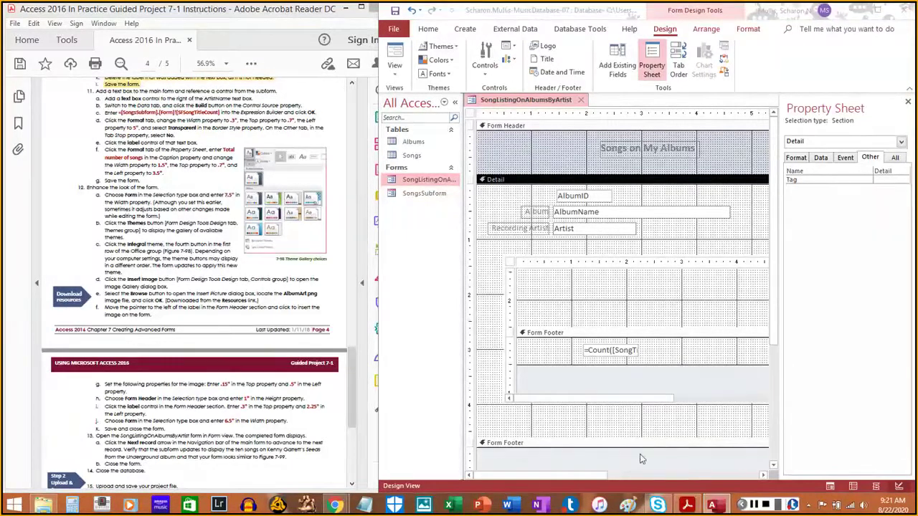
{"action": "left_click_drag", "start_coordinate": [586, 475], "coordinate": [634, 275]}
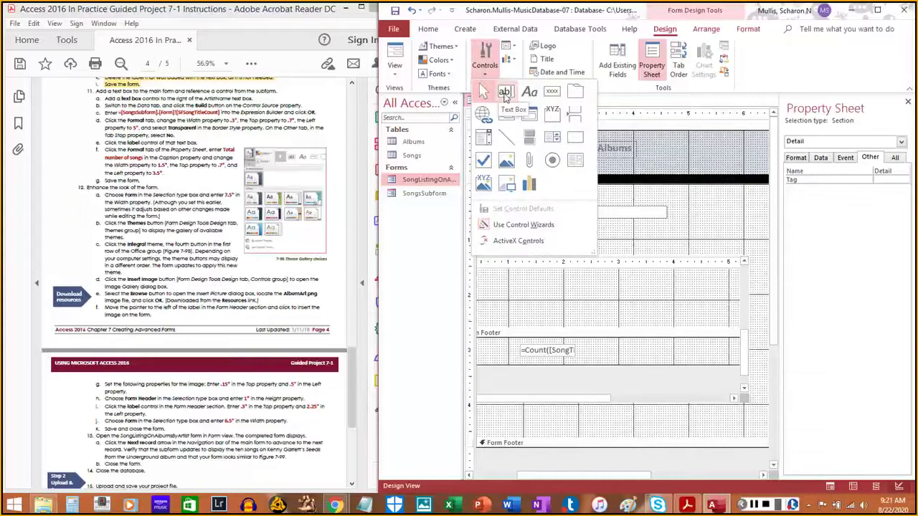
{"action": "left_click", "coordinate": [504, 92]}
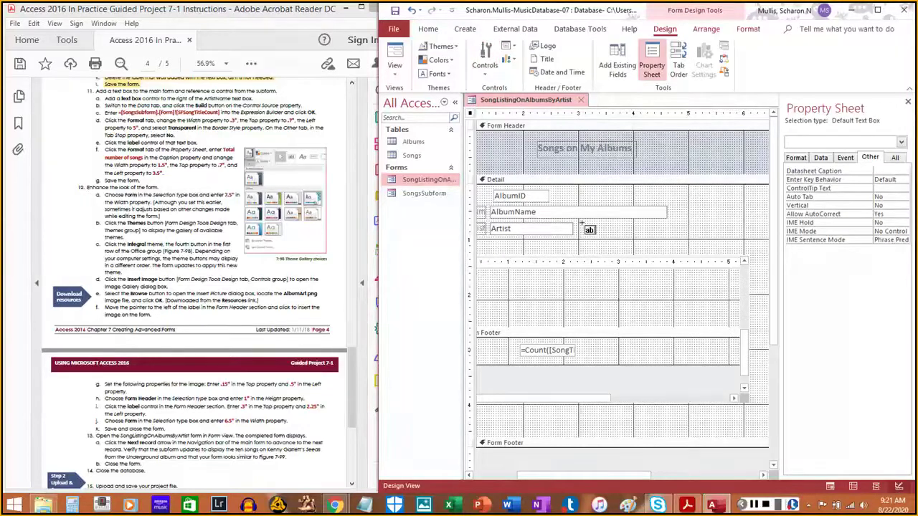
{"action": "left_click_drag", "start_coordinate": [582, 224], "coordinate": [694, 237]}
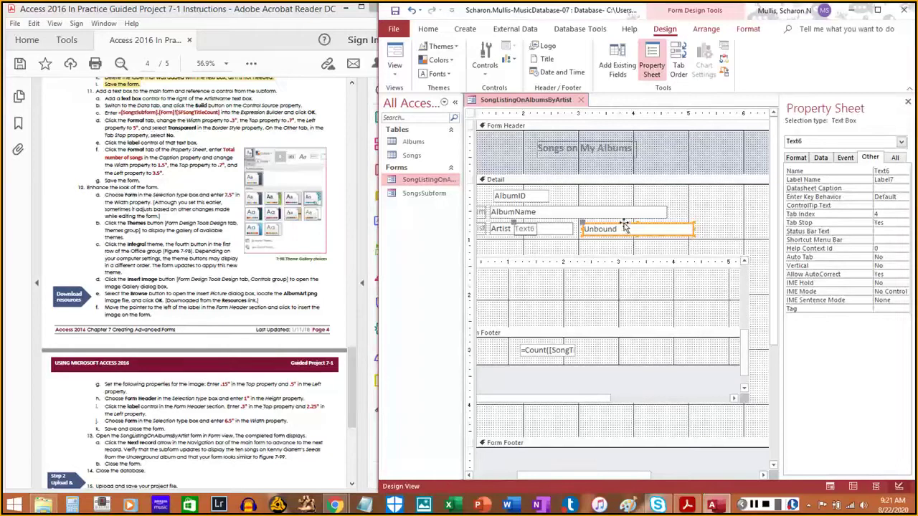
{"action": "left_click_drag", "start_coordinate": [628, 227], "coordinate": [697, 223]}
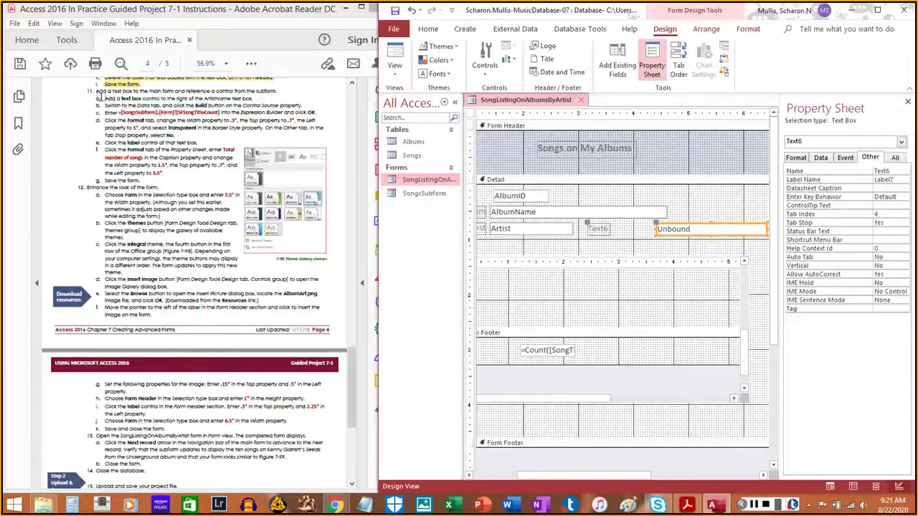
{"action": "left_click_drag", "start_coordinate": [104, 98], "coordinate": [248, 98]}
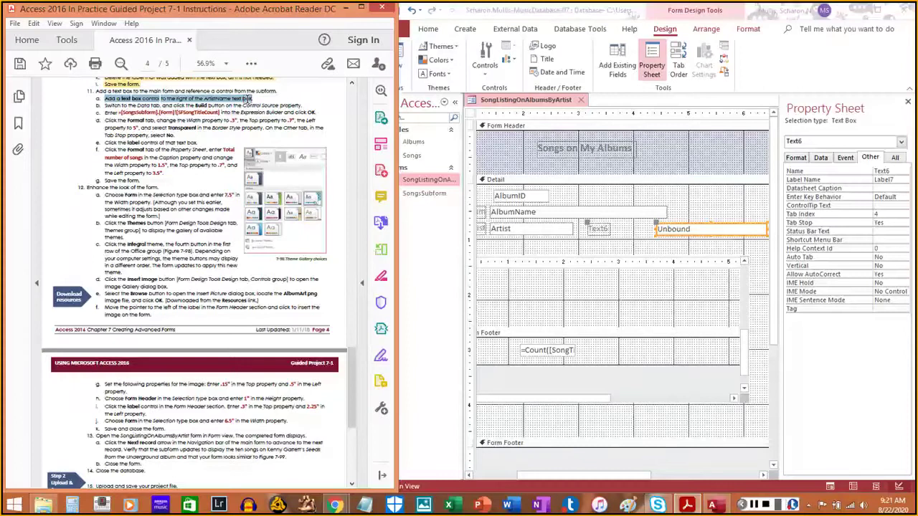
Open the Expression Builder for the new text box's Control Source and highlight instruction 11b in the PDF
{"action": "left_click", "coordinate": [819, 163]}
{"action": "left_click", "coordinate": [821, 158]}
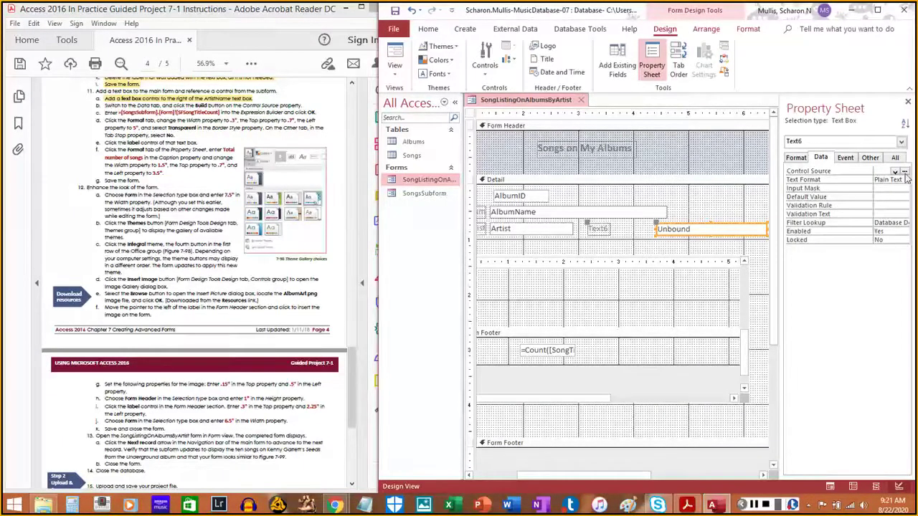
{"action": "left_click", "coordinate": [905, 173]}
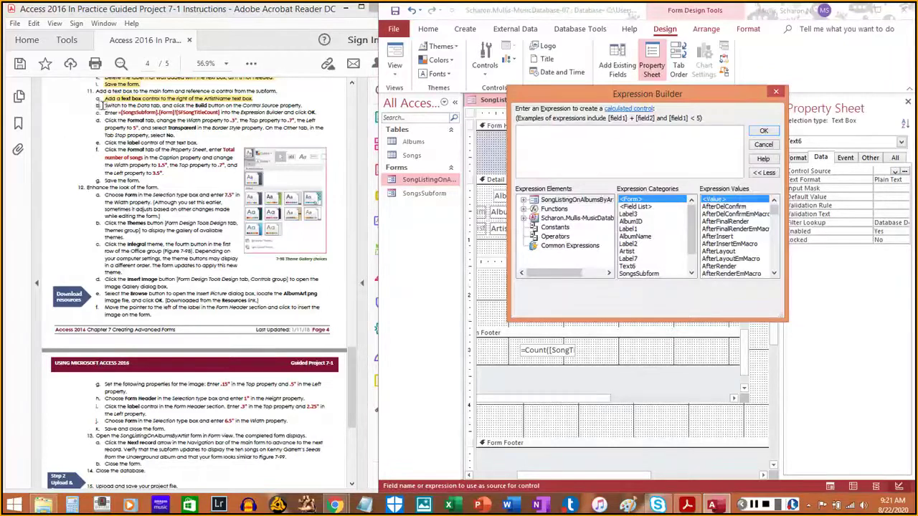
{"action": "left_click_drag", "start_coordinate": [100, 105], "coordinate": [305, 104]}
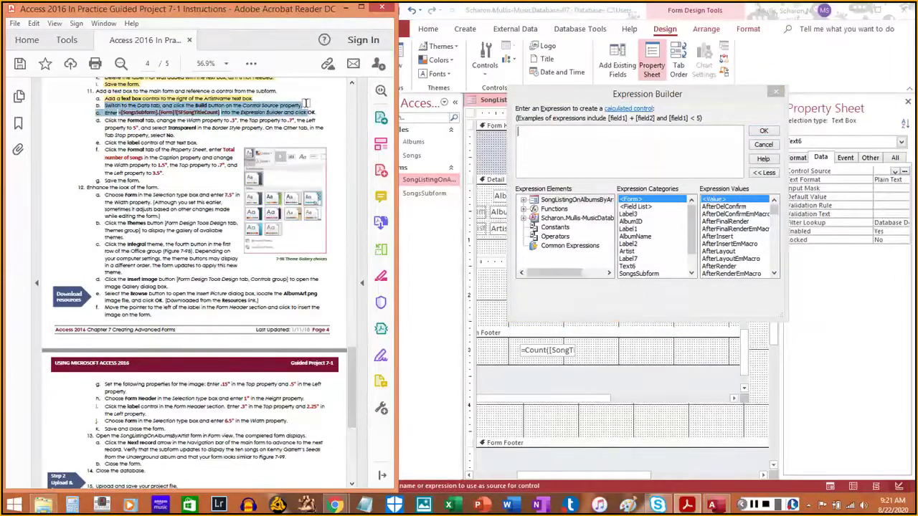
Enter =[SongsSubform].[Form]![SFSongTitleCount] as the new text box's expression, accept it, and highlight instruction 11c in the PDF
{"action": "left_click", "coordinate": [542, 149]}
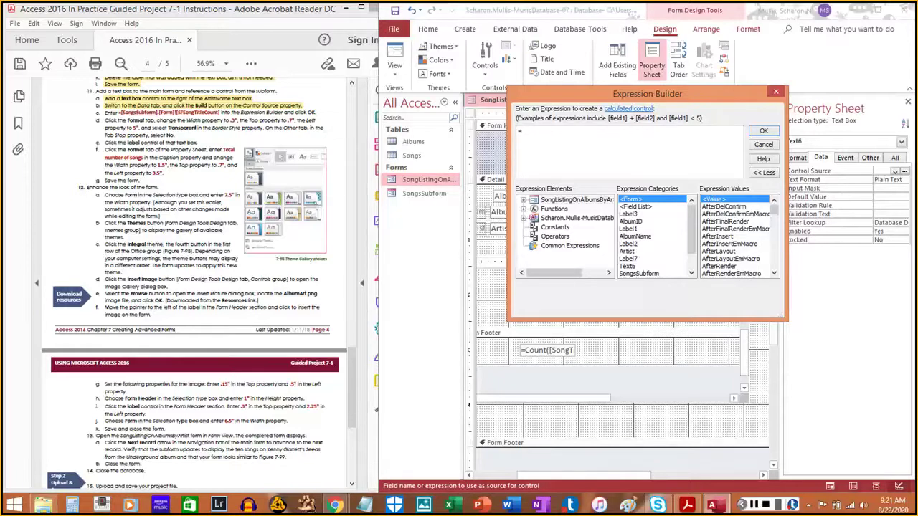
{"action": "type", "text": "=[Songs"}
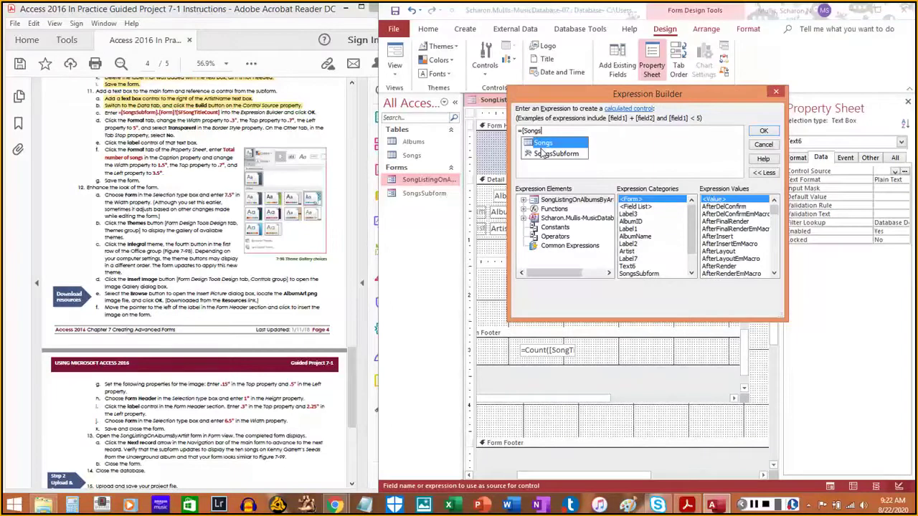
{"action": "type", "text": "Subform"}
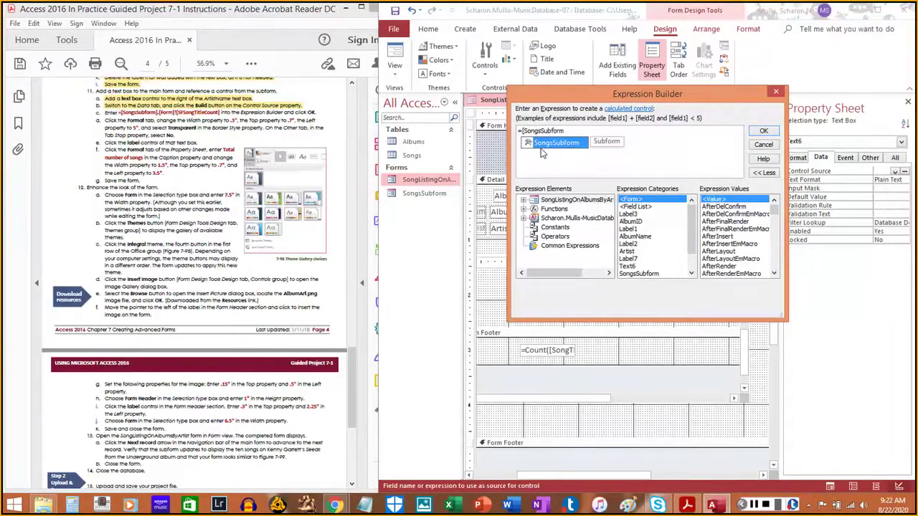
{"action": "type", "text": "]."}
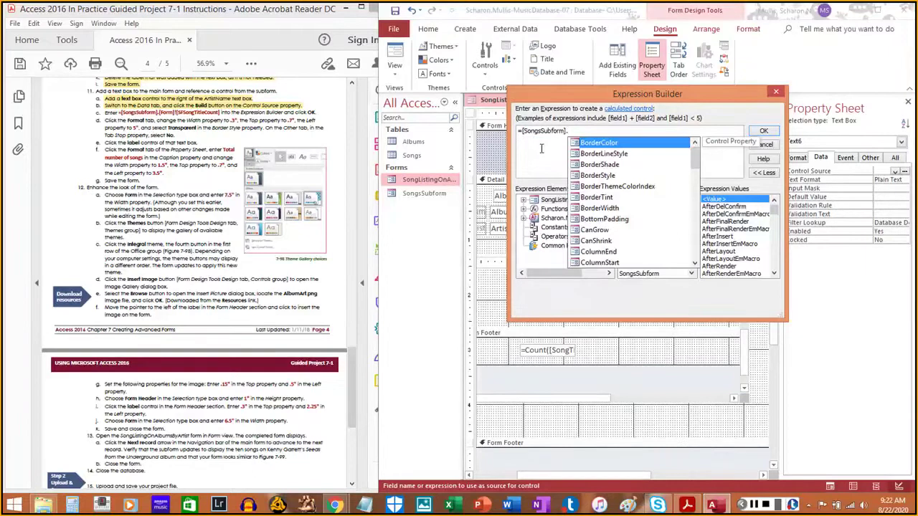
{"action": "type", "text": "[Form"}
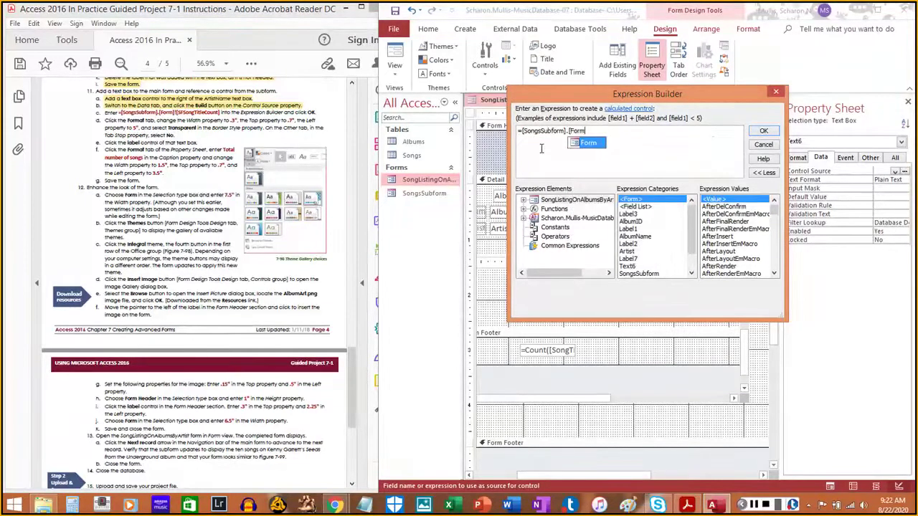
{"action": "type", "text": "]!"}
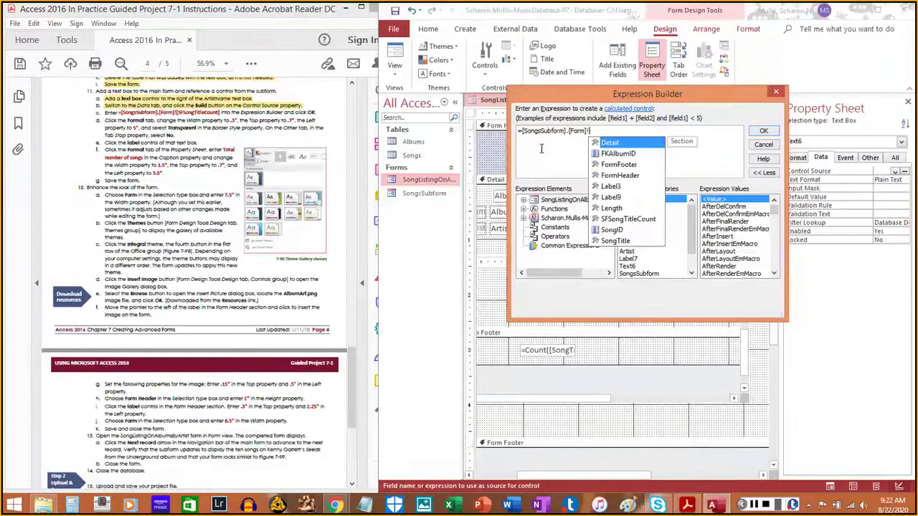
{"action": "type", "text": "[SFSo"}
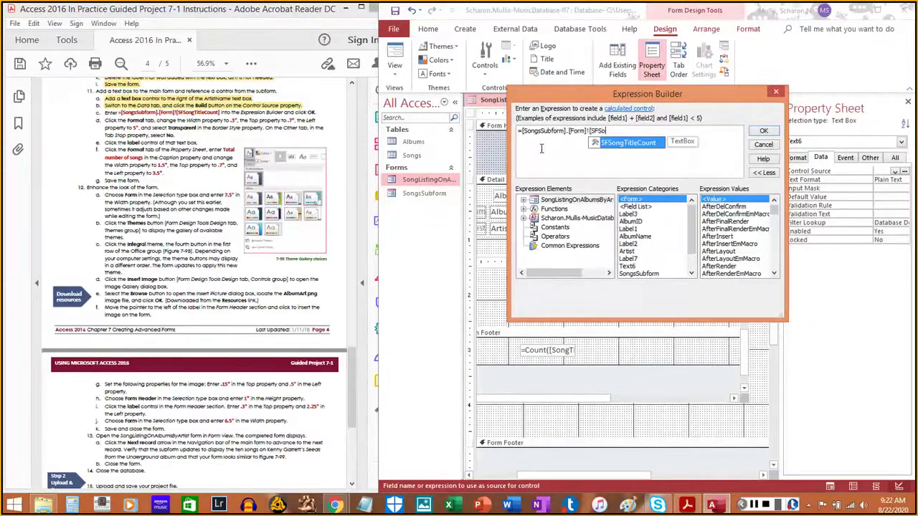
{"action": "type", "text": "ngTitleCount]"}
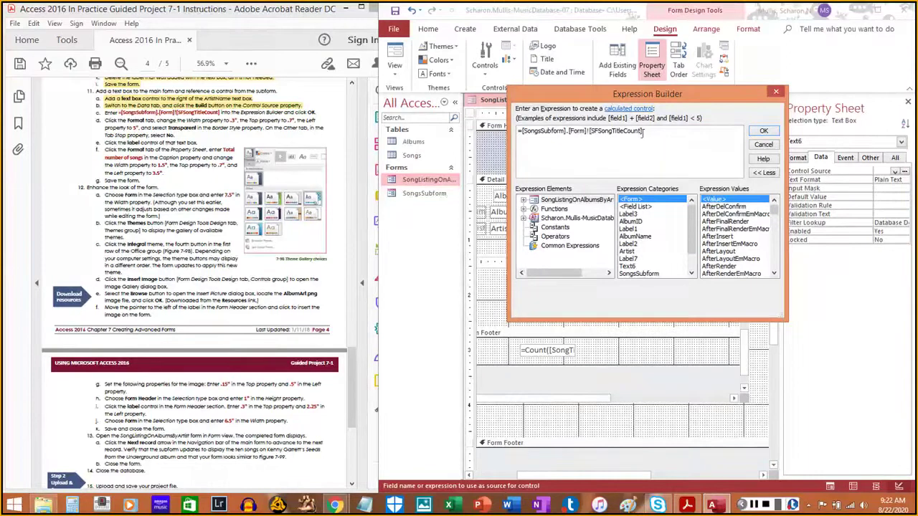
{"action": "left_click", "coordinate": [760, 134]}
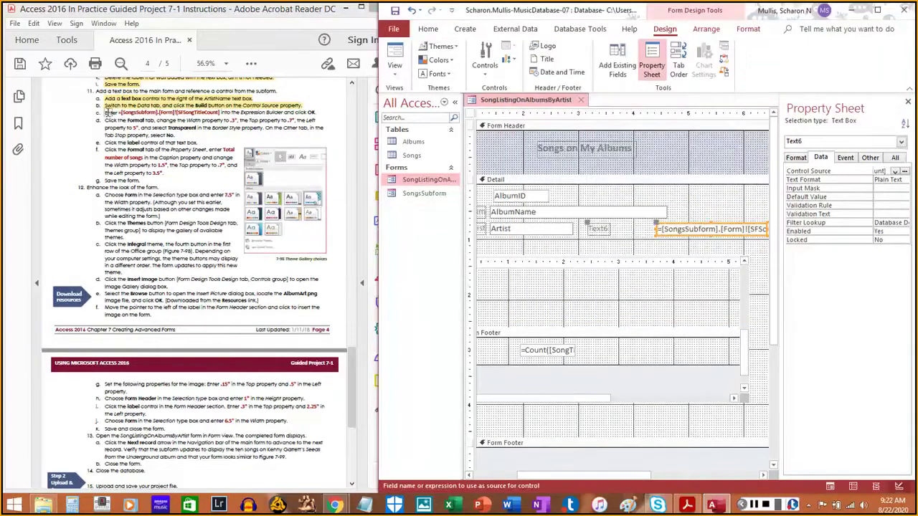
{"action": "left_click_drag", "start_coordinate": [106, 115], "coordinate": [315, 113]}
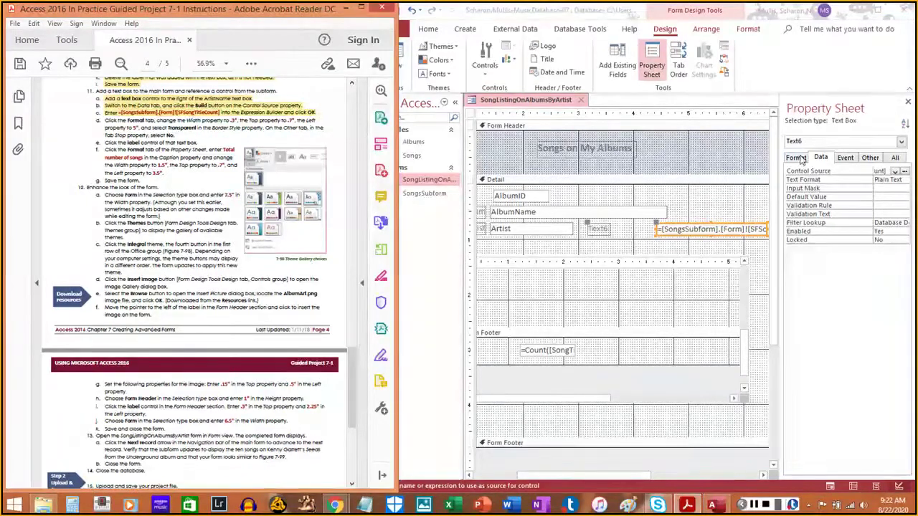
Set the song-count text box's Width to 0.3", Top to 0.7", Left to 5" and Border Style to Transparent
{"action": "left_click", "coordinate": [825, 125]}
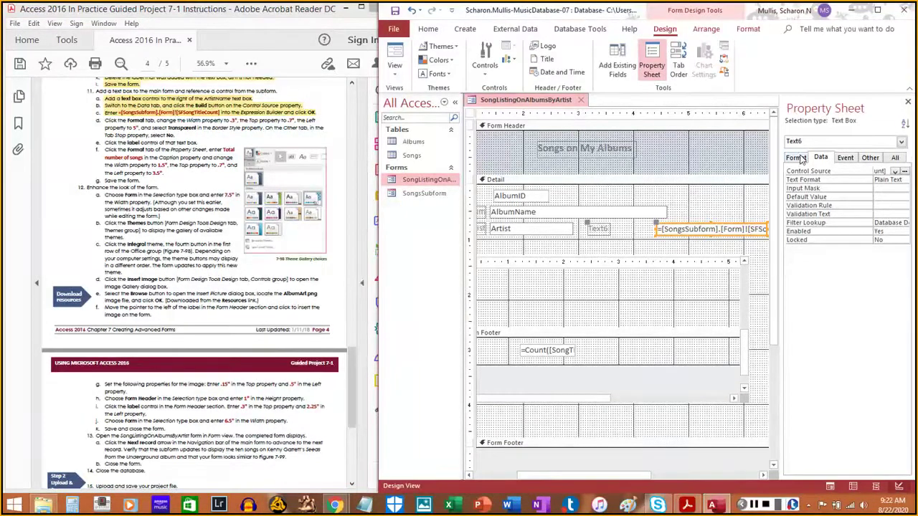
{"action": "left_click", "coordinate": [797, 158]}
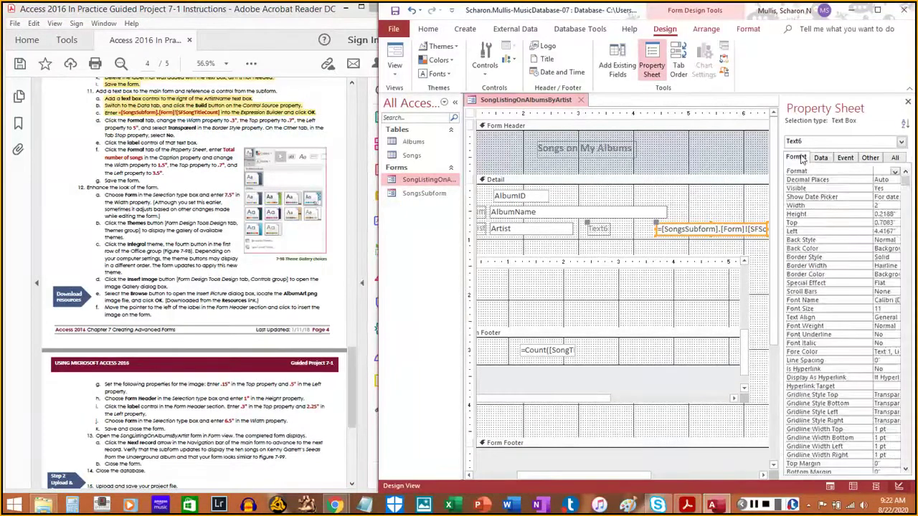
{"action": "left_click", "coordinate": [847, 203]}
{"action": "type", "text": ".5"}
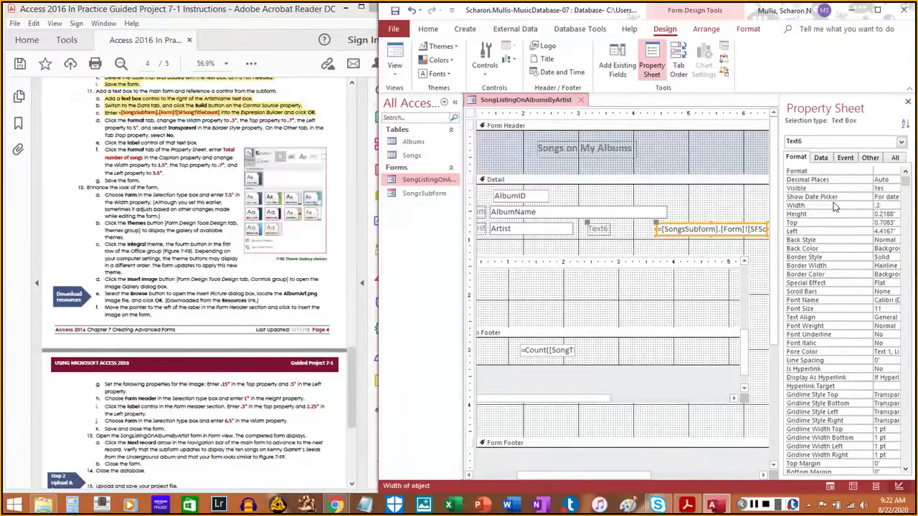
{"action": "key", "text": "Return"}
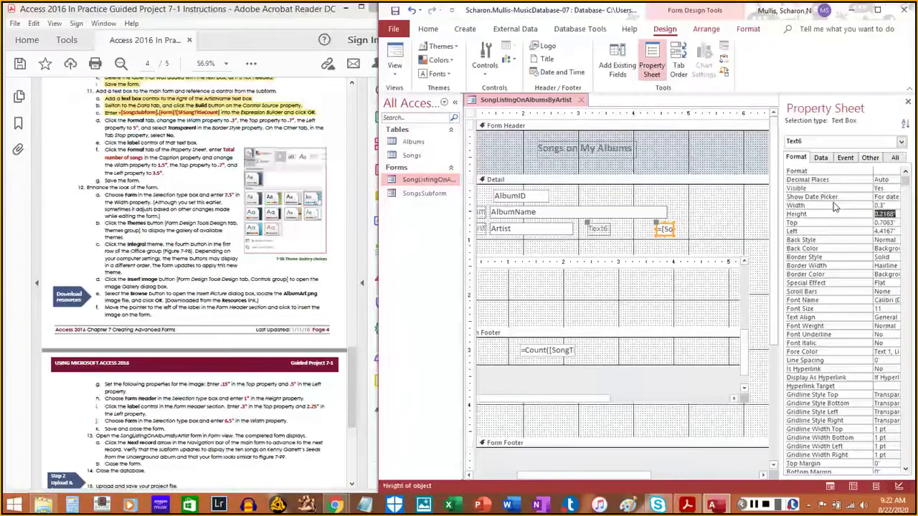
{"action": "key", "text": "BackSpace"}
{"action": "type", "text": ".7"}
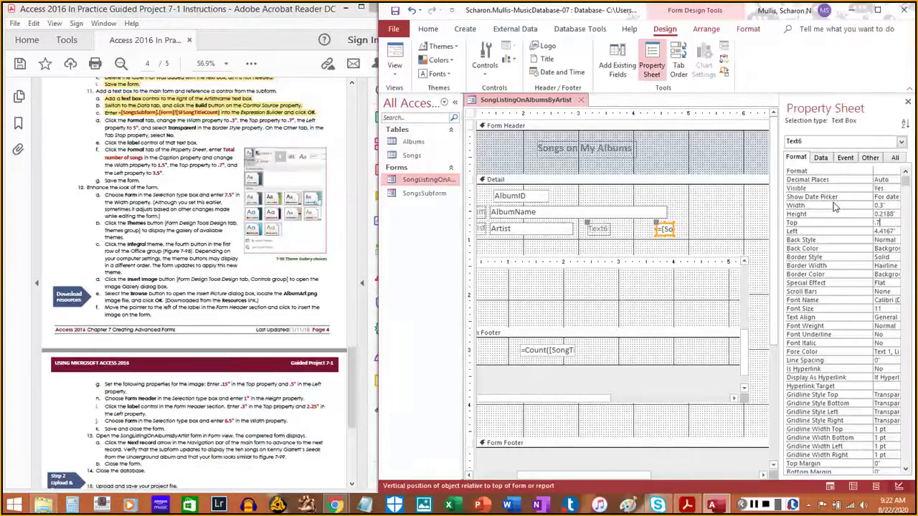
{"action": "key", "text": "Return"}
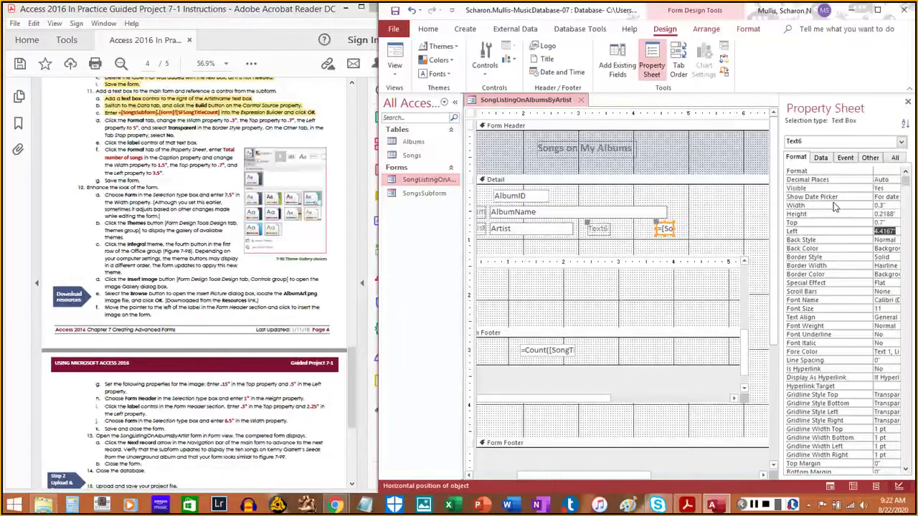
{"action": "type", "text": "3.5"}
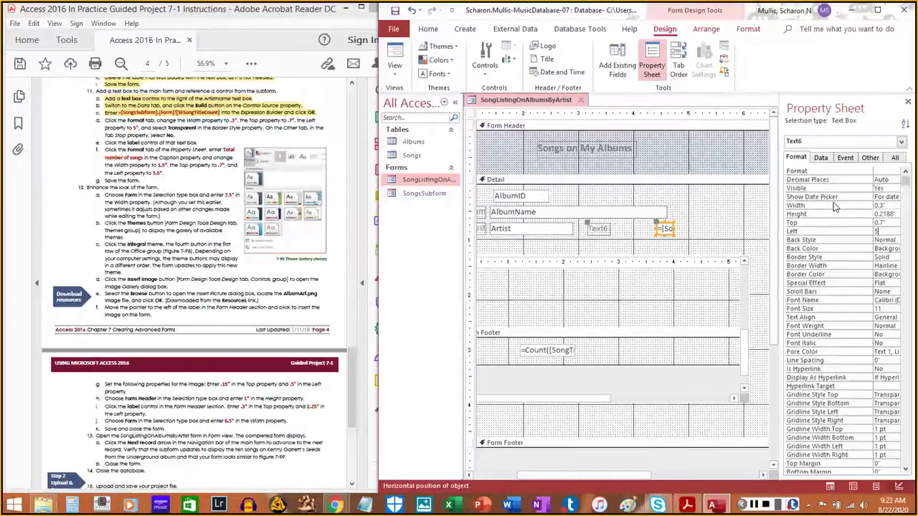
{"action": "key", "text": "Return"}
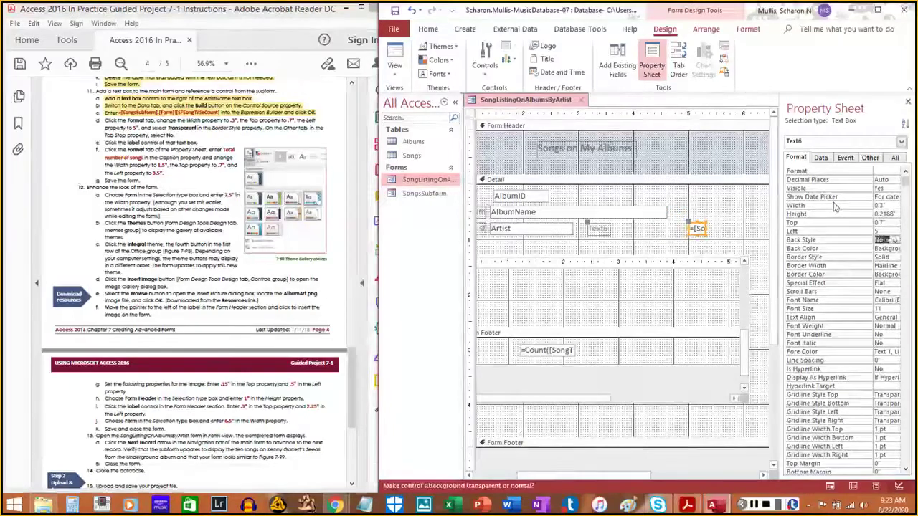
{"action": "key", "text": "Return"}
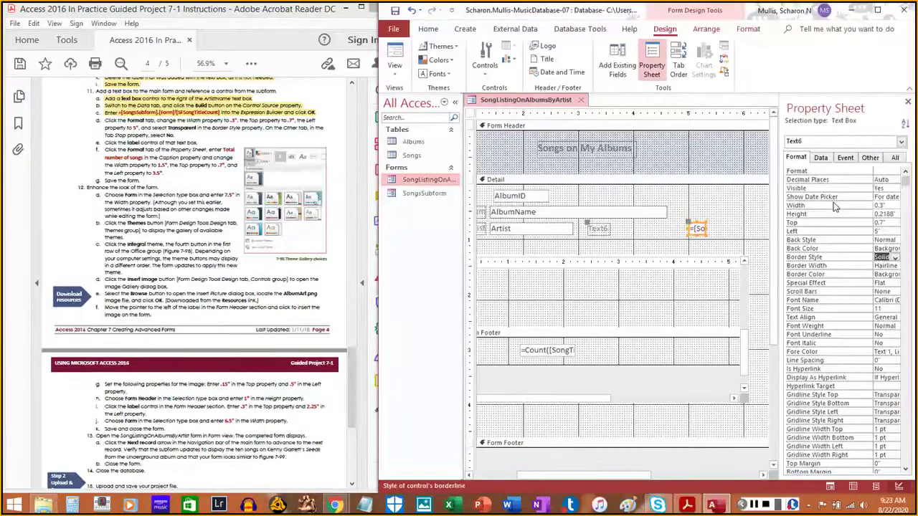
{"action": "type", "text": "t"}
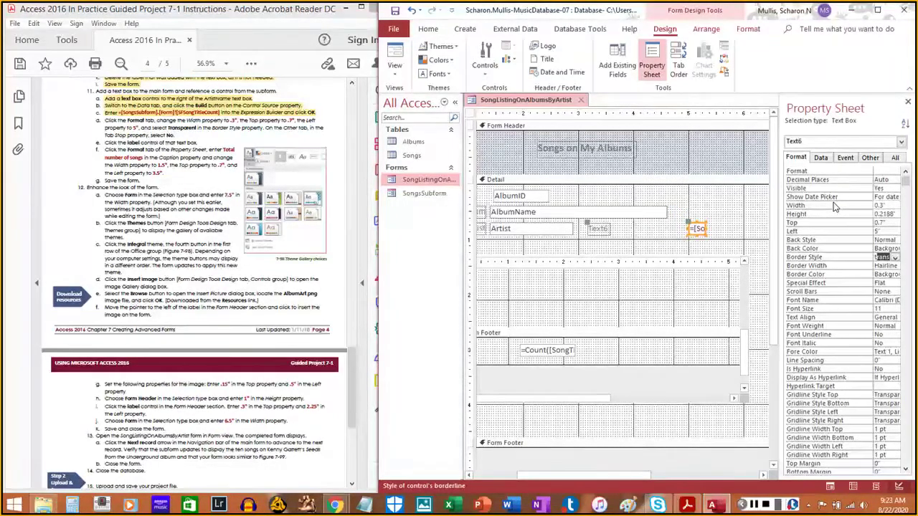
Set the song-count text box's Tab Stop to No and highlight instruction 11d in the PDF
{"action": "left_click", "coordinate": [866, 163]}
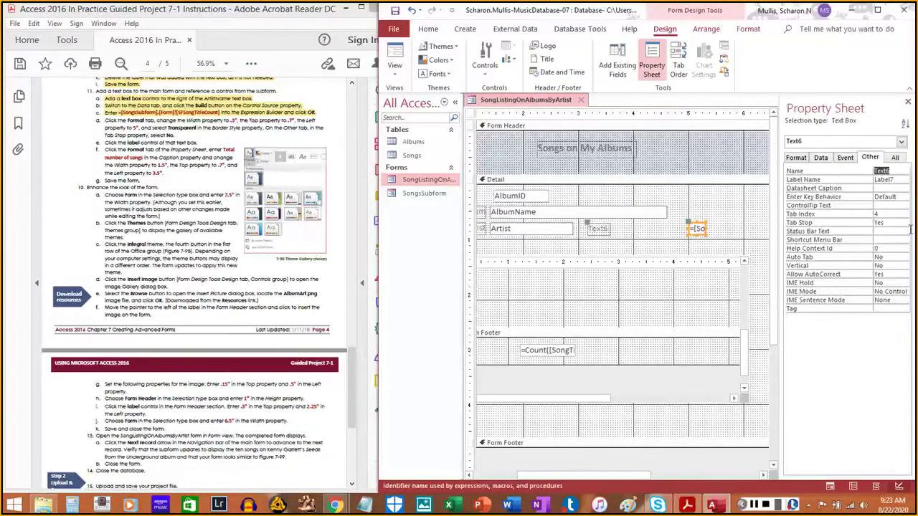
{"action": "left_click", "coordinate": [889, 222]}
{"action": "left_click", "coordinate": [905, 223]}
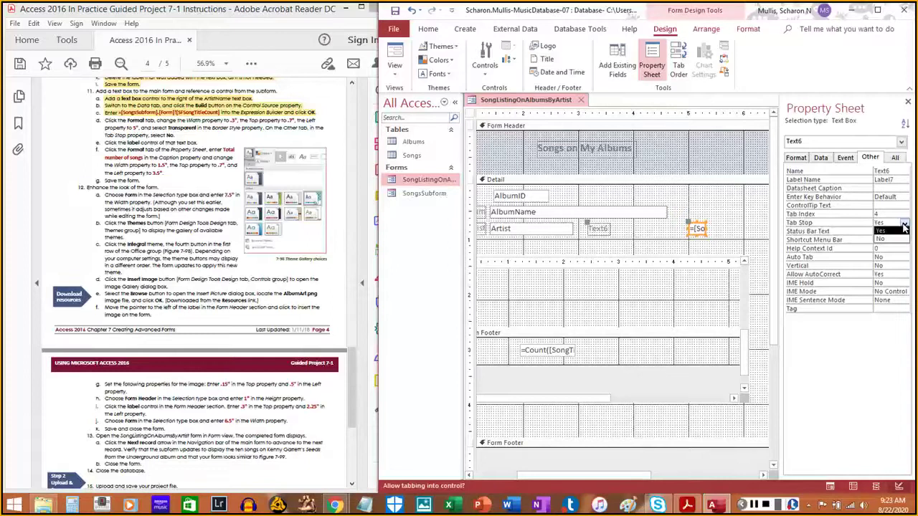
{"action": "left_click", "coordinate": [880, 239]}
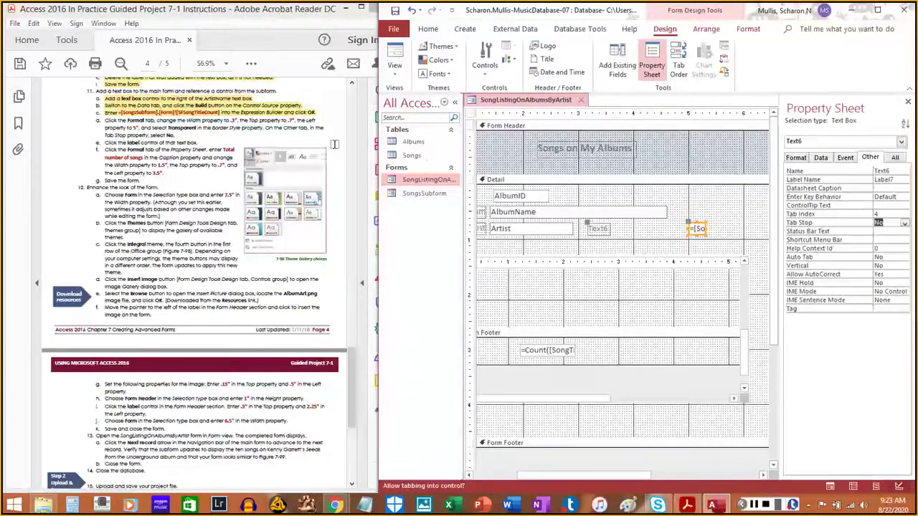
{"action": "left_click_drag", "start_coordinate": [105, 120], "coordinate": [174, 137]}
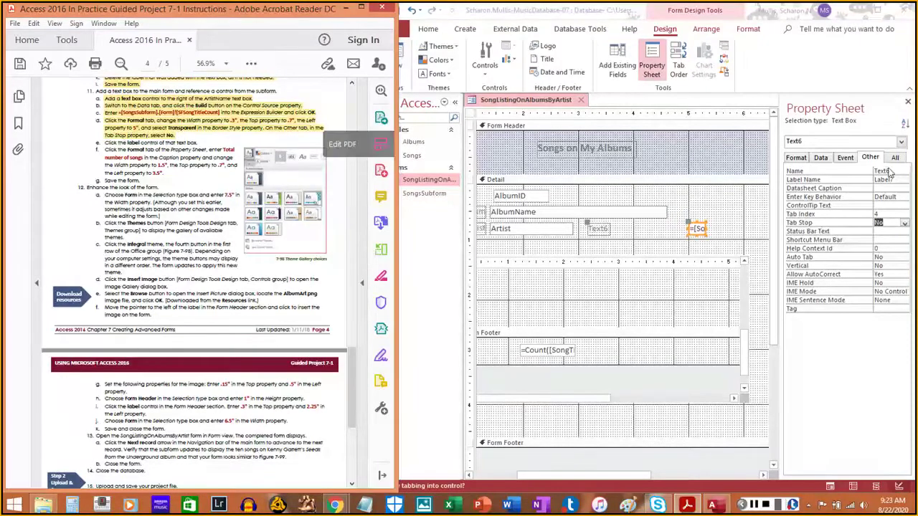
Change the caption of the song-count text box's attached label to Total Number of songs
{"action": "left_click", "coordinate": [598, 228]}
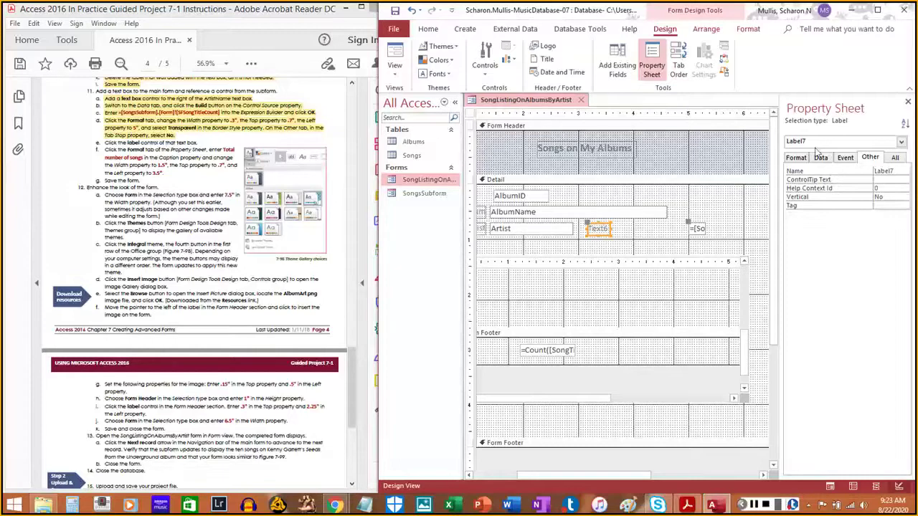
{"action": "left_click", "coordinate": [796, 158]}
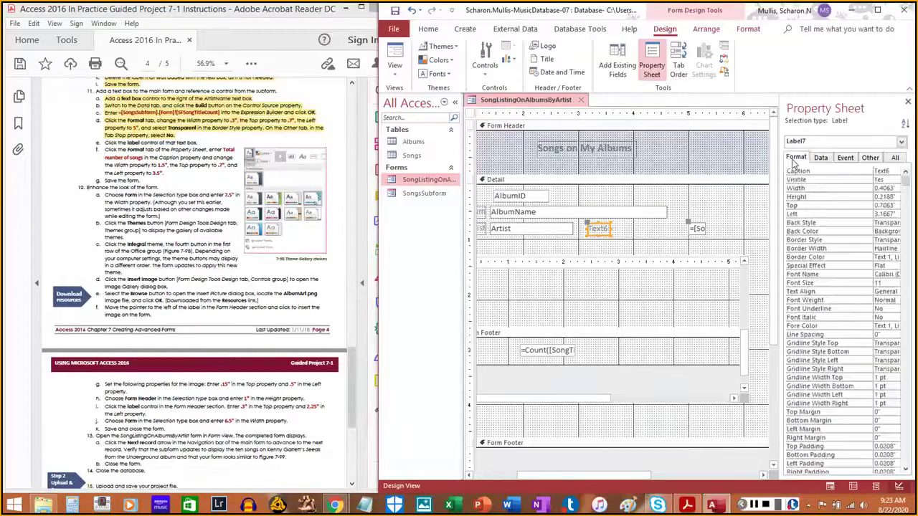
{"action": "left_click", "coordinate": [888, 169]}
{"action": "left_click", "coordinate": [836, 171]}
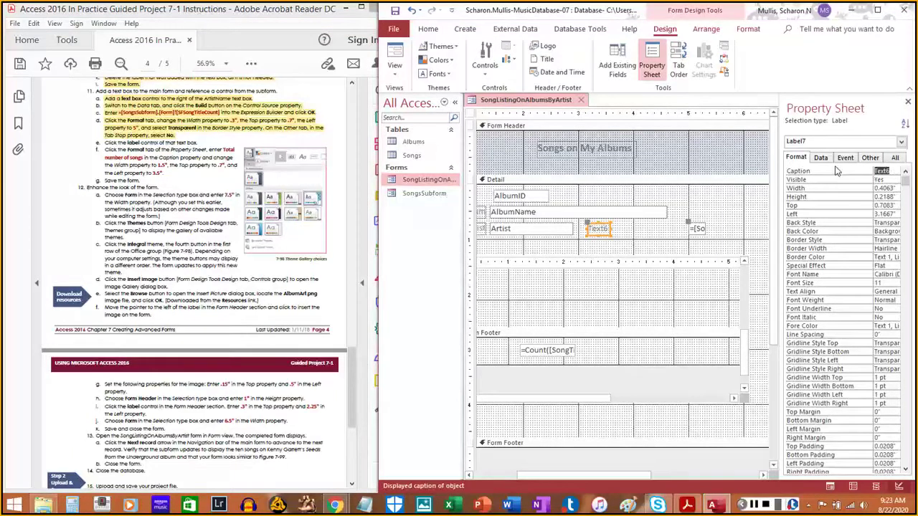
{"action": "type", "text": "Total number of s"}
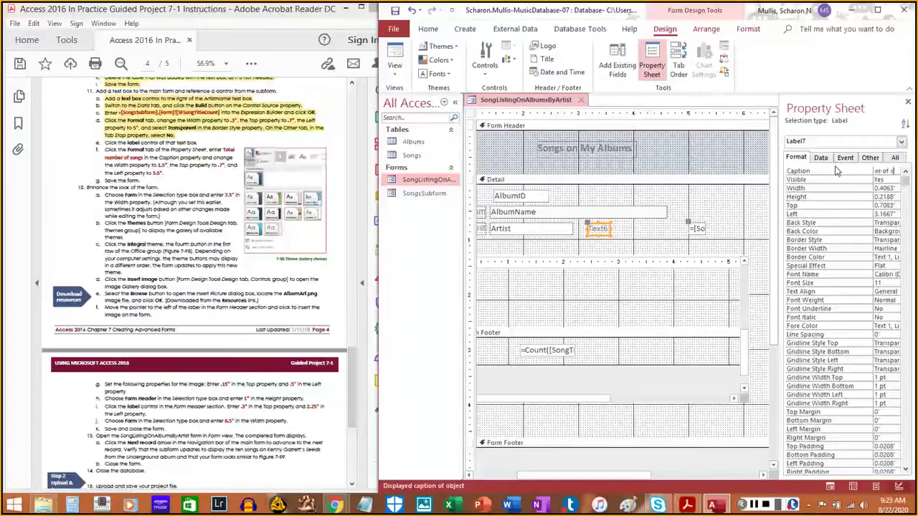
{"action": "type", "text": "ong"}
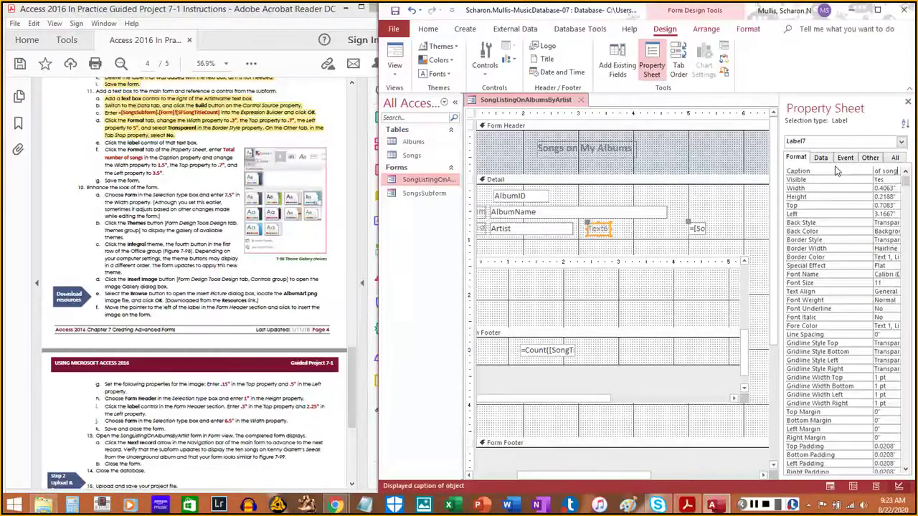
{"action": "type", "text": "s"}
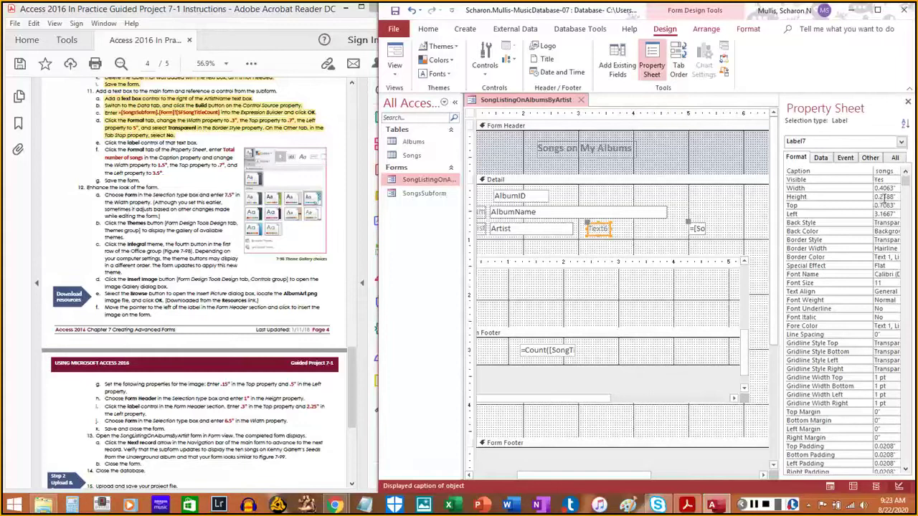
Set the Total Number of songs label's Width to 1.5", Top to 0.7" and Left to 3.5"
{"action": "left_click", "coordinate": [839, 188]}
{"action": "type", "text": "1.5"}
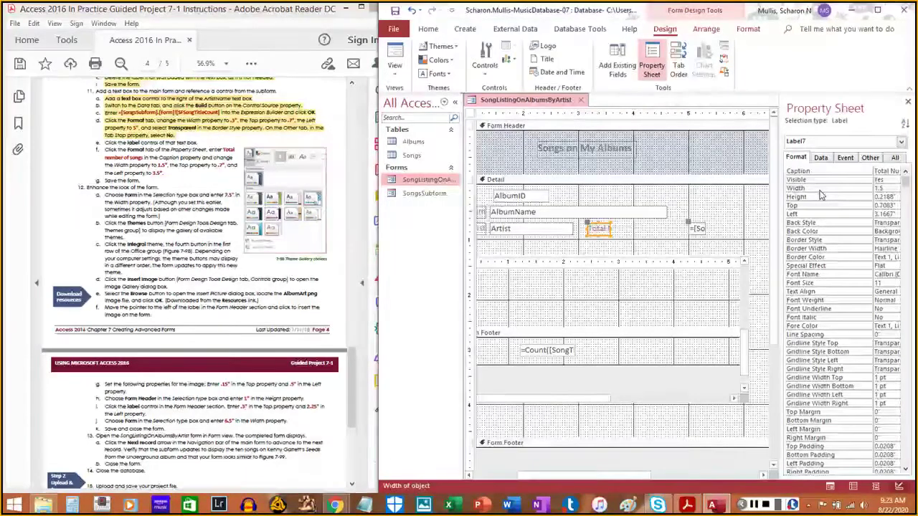
{"action": "key", "text": "Return"}
{"action": "key", "text": "Return"}
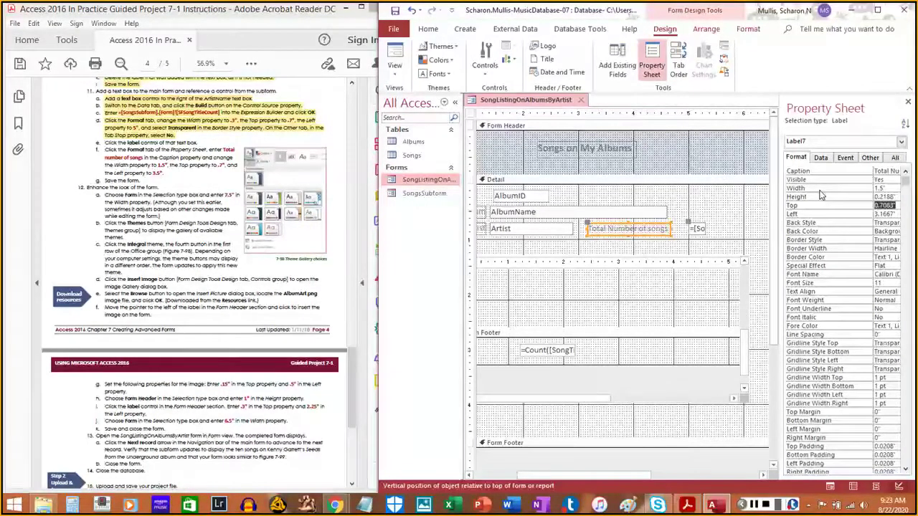
{"action": "type", "text": ".7"}
{"action": "key", "text": "Return"}
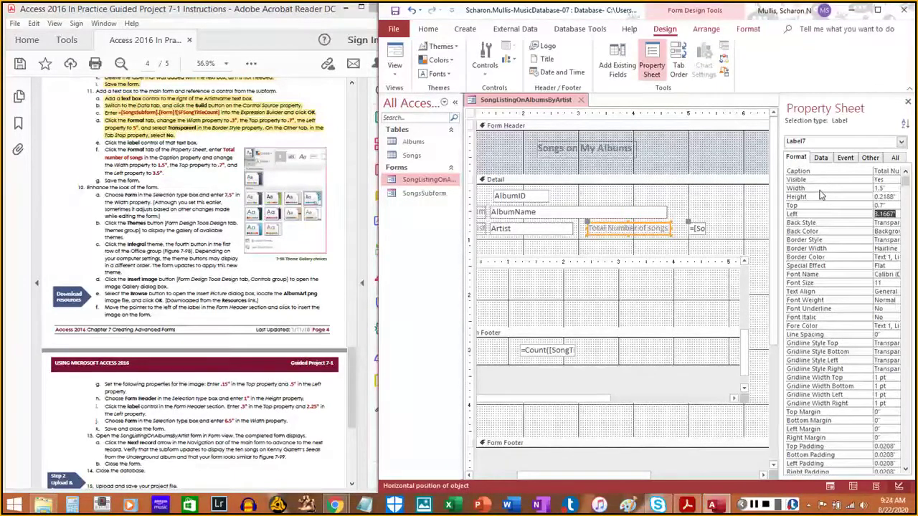
{"action": "type", "text": "3.5"}
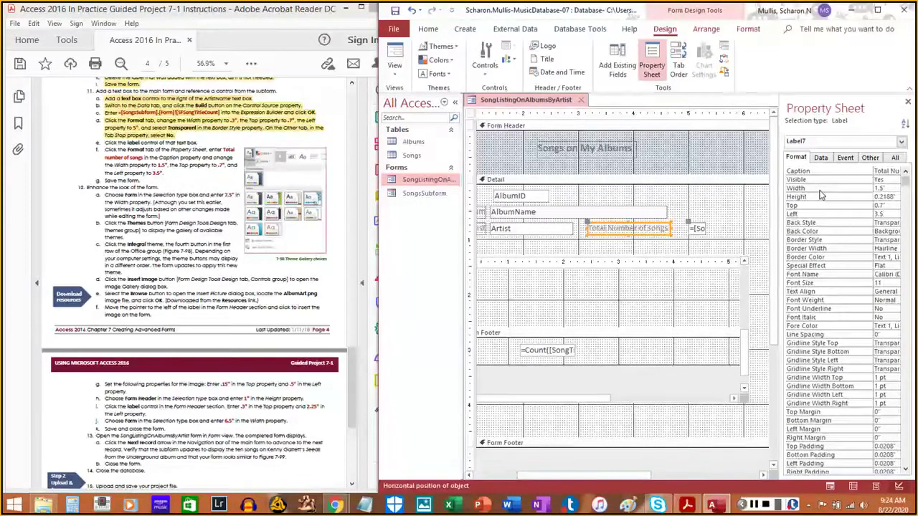
{"action": "key", "text": "Return"}
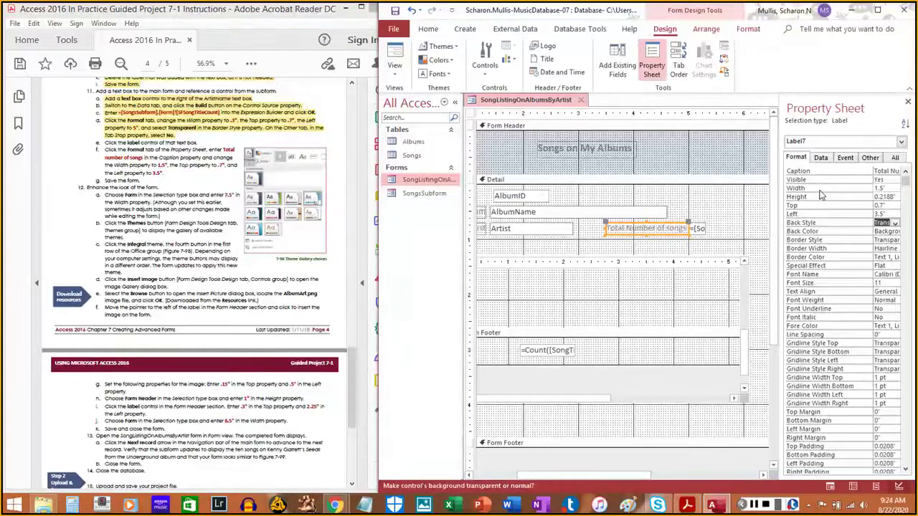
Highlight instructions 11e and 11f in the PDF
{"action": "left_click", "coordinate": [109, 142]}
{"action": "left_click_drag", "start_coordinate": [104, 142], "coordinate": [199, 145]}
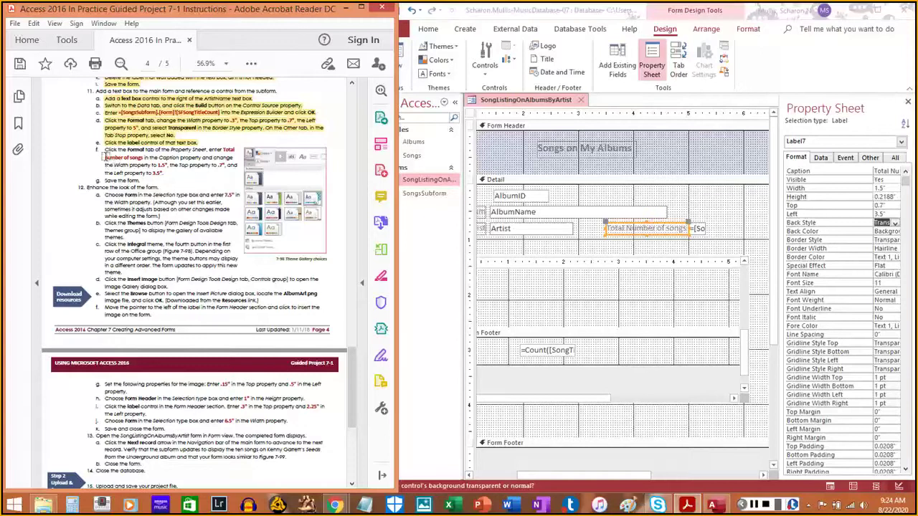
{"action": "left_click_drag", "start_coordinate": [104, 149], "coordinate": [163, 173]}
{"action": "left_click", "coordinate": [162, 171]}
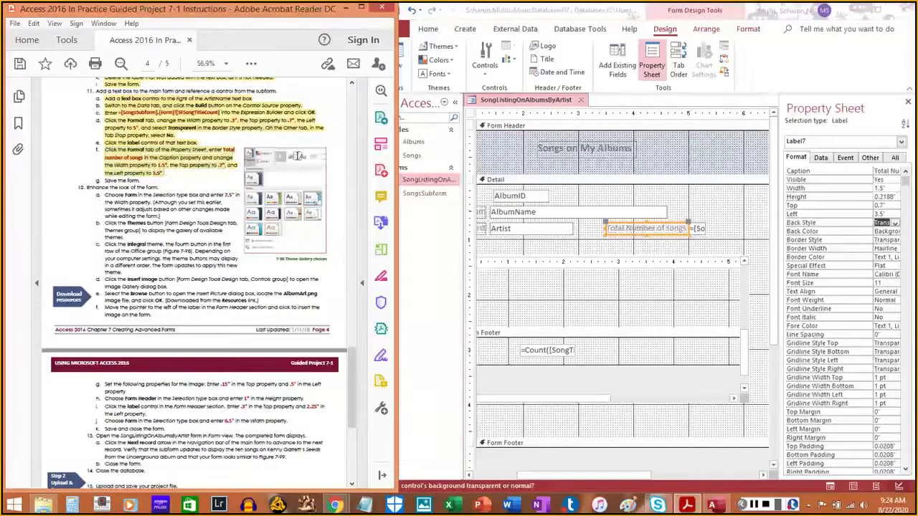
Save the SongListingOnAlbumsByArtist form and highlight instruction 11g in the PDF
{"action": "right_click", "coordinate": [553, 101]}
{"action": "left_click", "coordinate": [572, 112]}
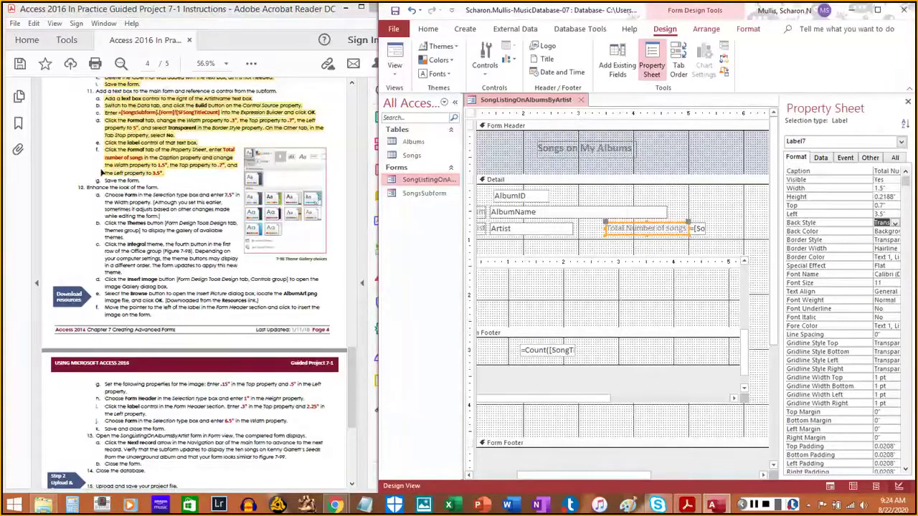
{"action": "left_click_drag", "start_coordinate": [106, 179], "coordinate": [143, 180]}
{"action": "left_click", "coordinate": [143, 181]}
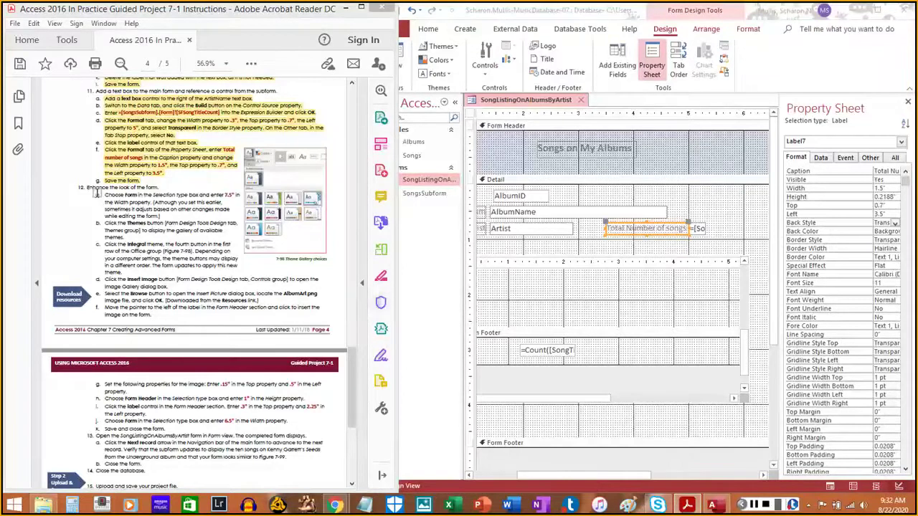
Check the song total on SongListingOnAlbumsByArtist in Form view and return to Design view
{"action": "scroll", "coordinate": [100, 197], "scroll_direction": "down", "scroll_amount": 2}
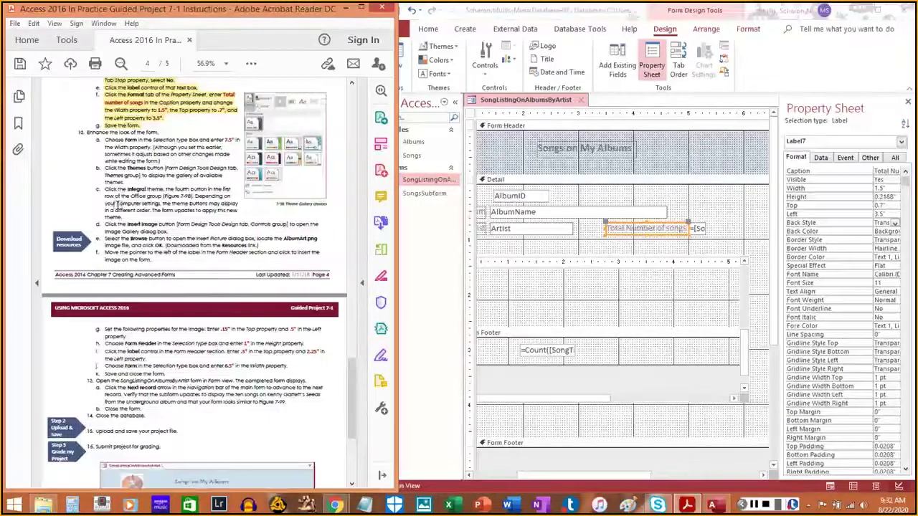
{"action": "left_click", "coordinate": [860, 491]}
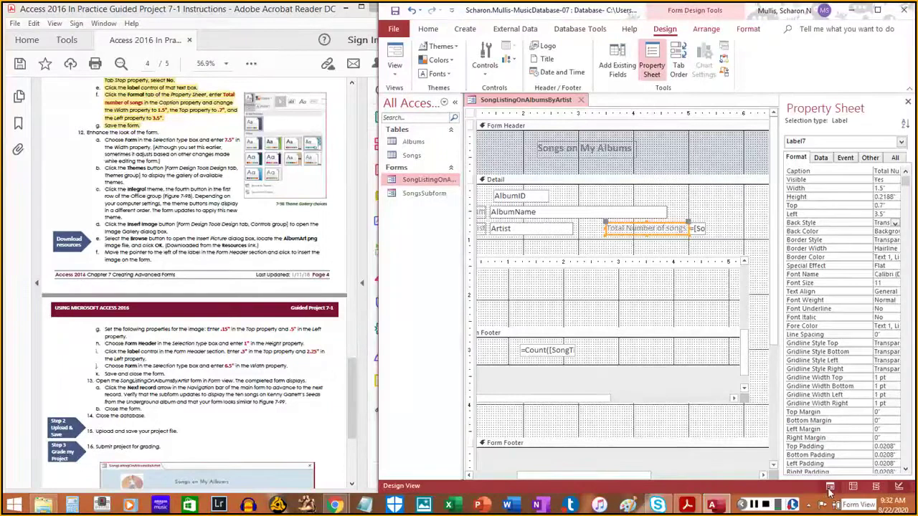
{"action": "left_click", "coordinate": [828, 488]}
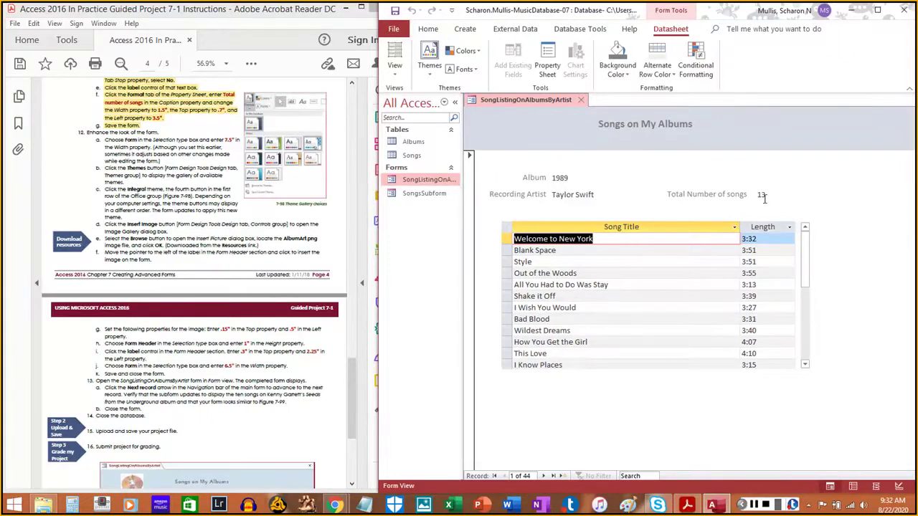
{"action": "left_click", "coordinate": [898, 487]}
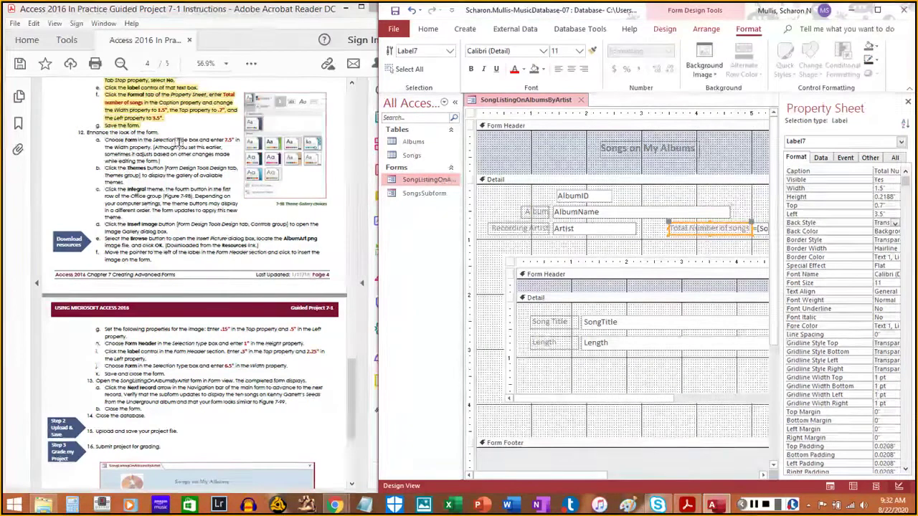
Select the Form object in the Property Sheet and highlight instruction 12a in the PDF
{"action": "left_click", "coordinate": [901, 142]}
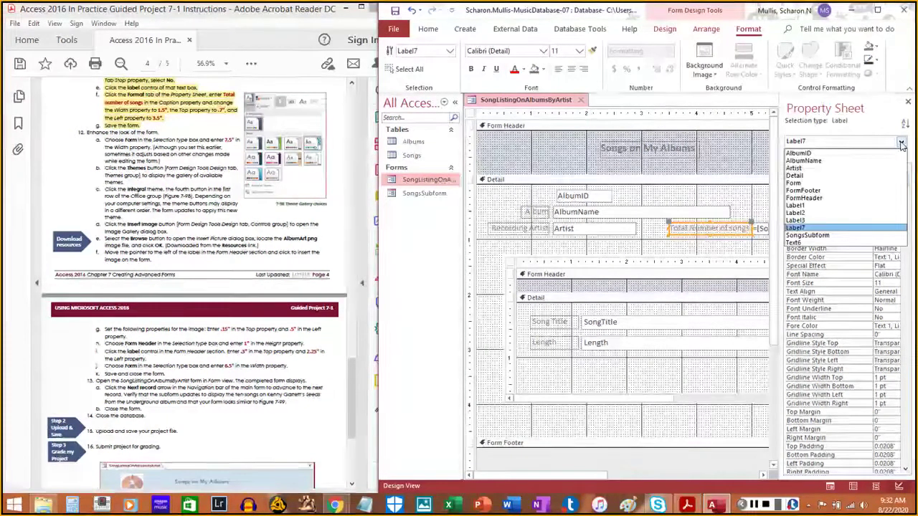
{"action": "left_click", "coordinate": [804, 184]}
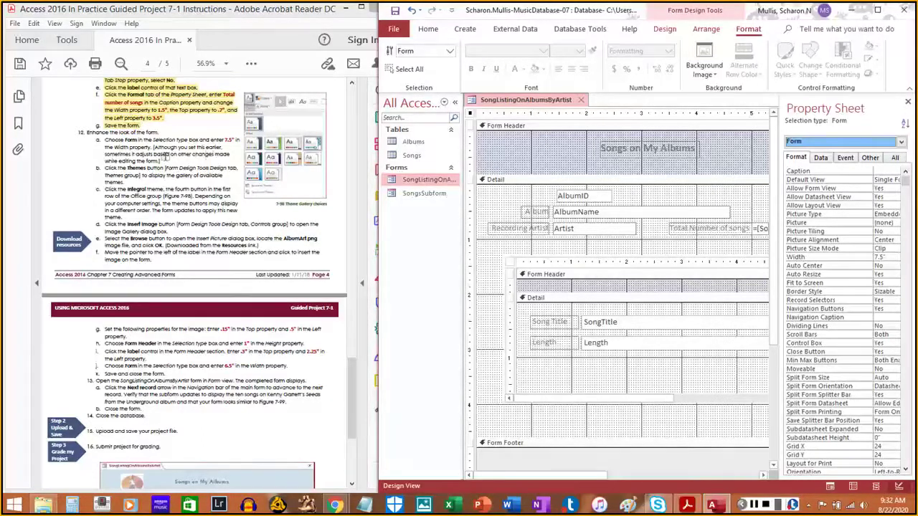
{"action": "left_click_drag", "start_coordinate": [104, 139], "coordinate": [159, 162]}
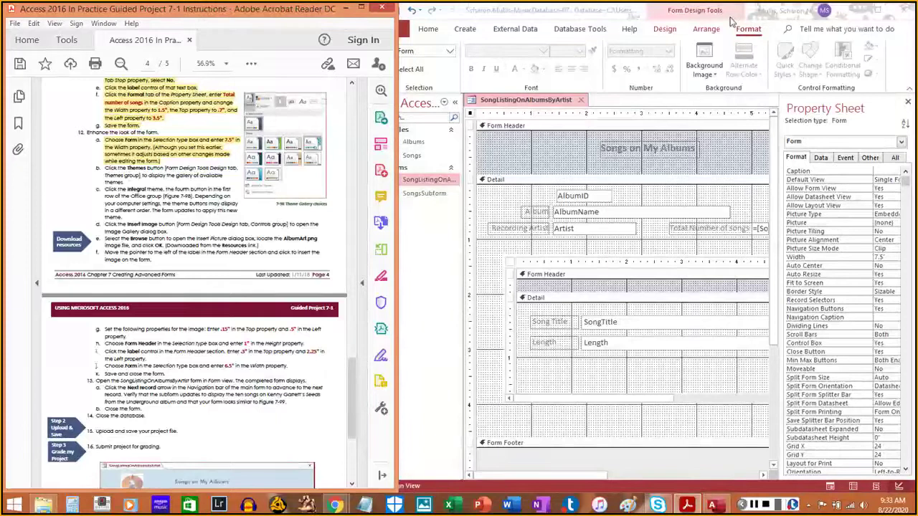
Apply the Integral theme to the form and highlight instructions 12b and 12c in the PDF
{"action": "left_click", "coordinate": [660, 31]}
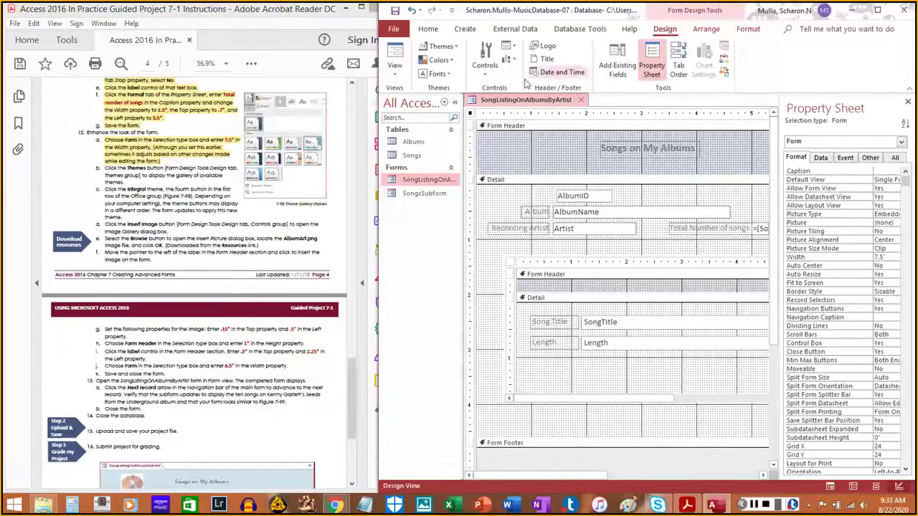
{"action": "left_click", "coordinate": [442, 46]}
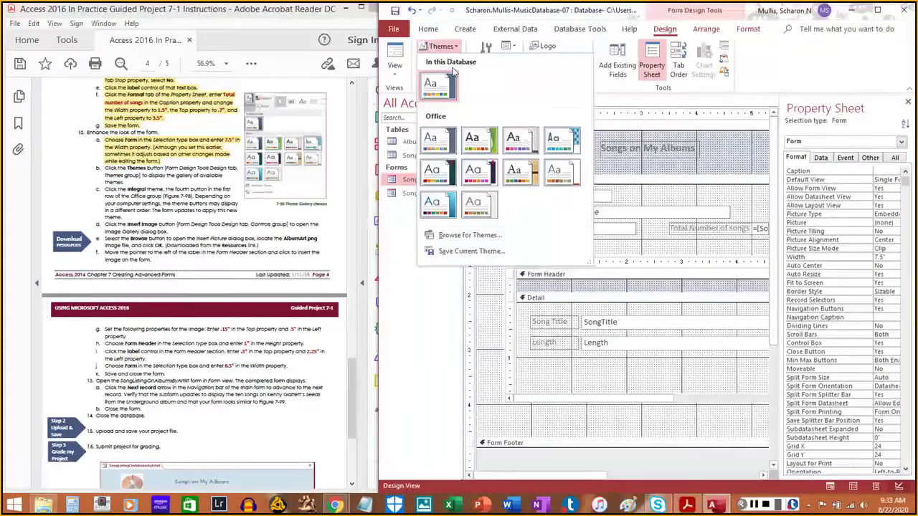
{"action": "left_click", "coordinate": [554, 144]}
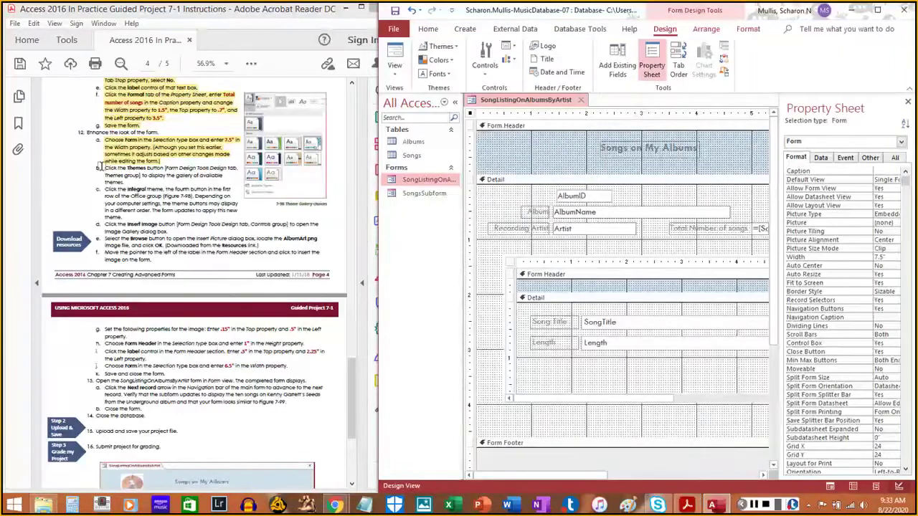
{"action": "left_click_drag", "start_coordinate": [101, 166], "coordinate": [121, 218]}
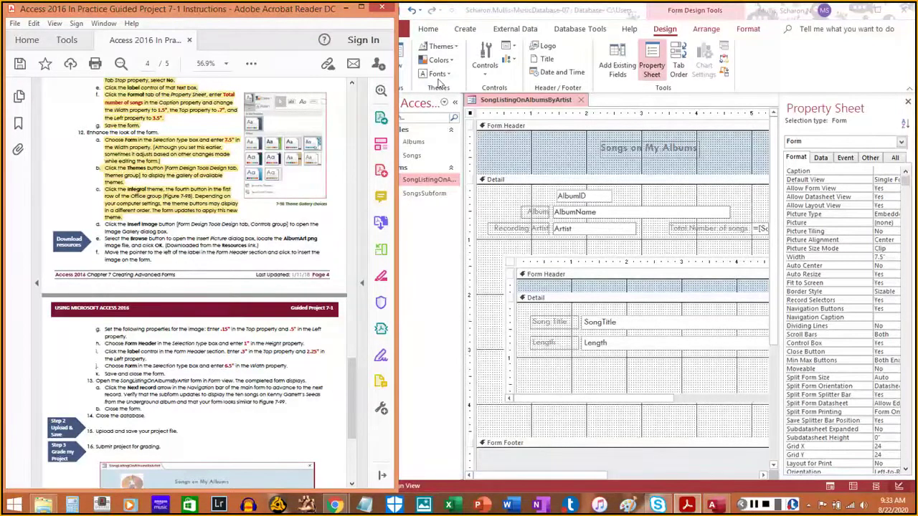
Insert AlbumArt from the Downloads folder AC2016-GuidedProject-7-1-resources into the Form Header, before the title label, about 0.79" by 0.54"
{"action": "left_click", "coordinate": [818, 74]}
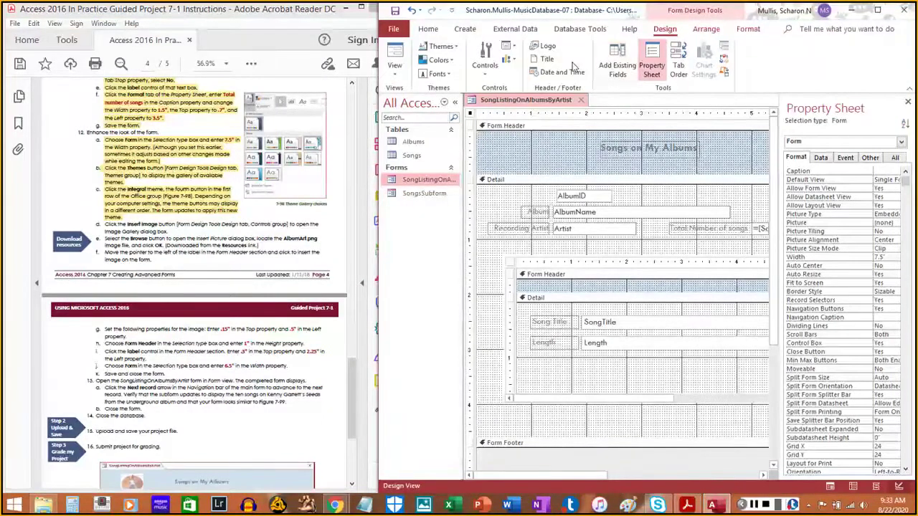
{"action": "left_click", "coordinate": [486, 78]}
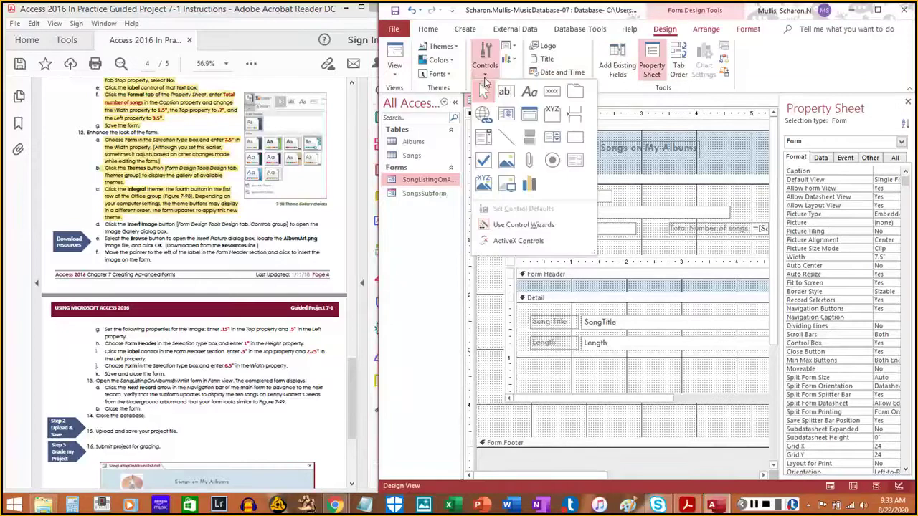
{"action": "left_click", "coordinate": [485, 80]}
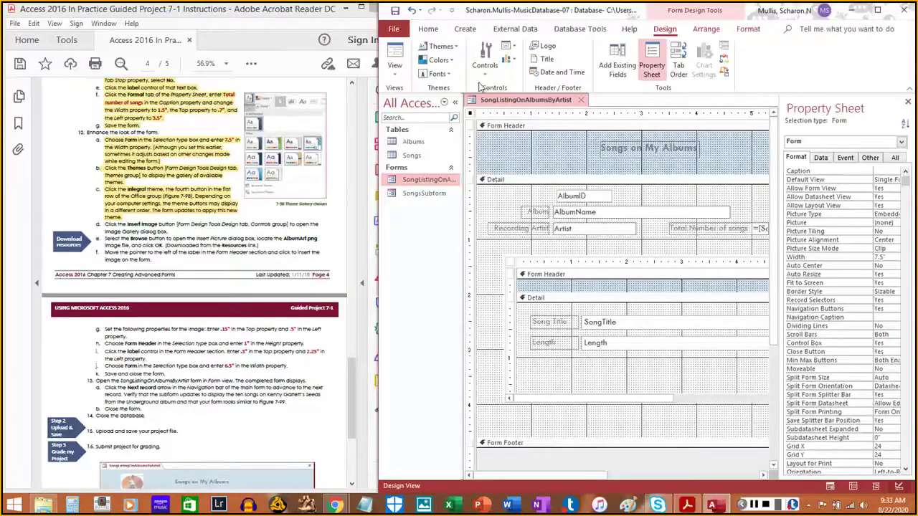
{"action": "left_click", "coordinate": [513, 64]}
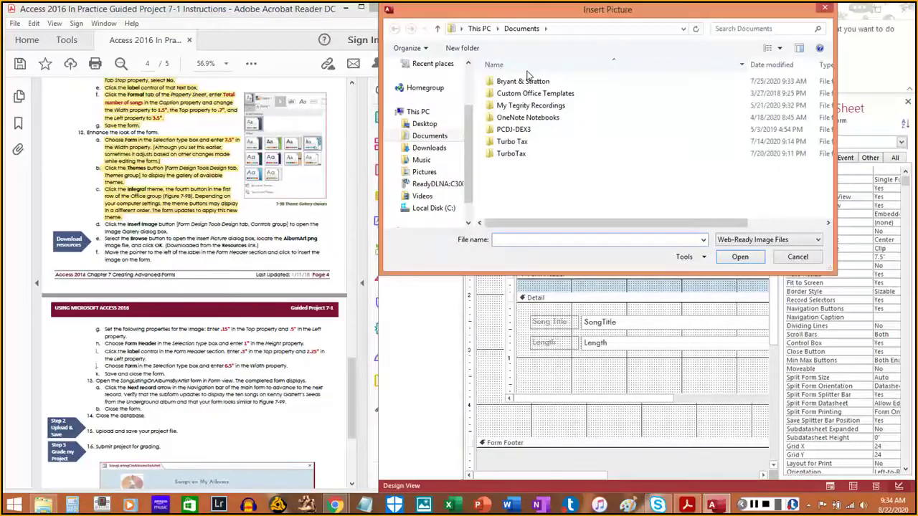
{"action": "left_click", "coordinate": [430, 149]}
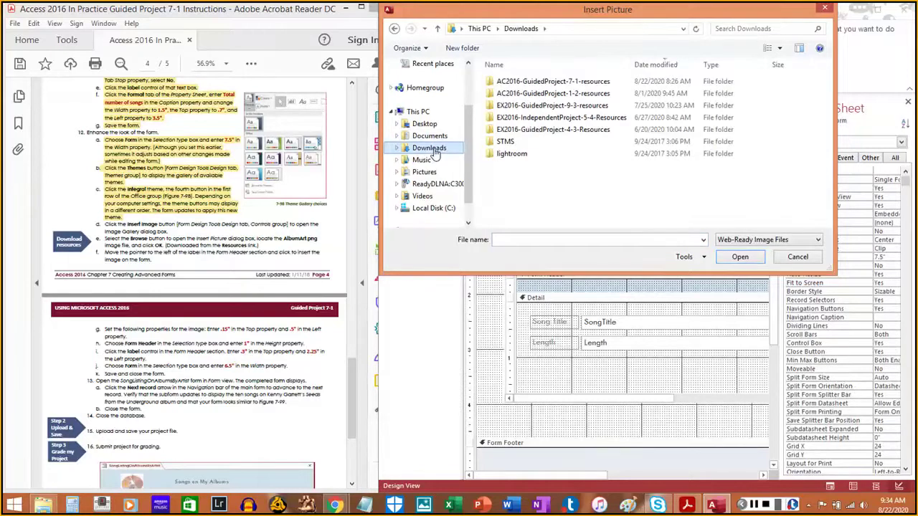
{"action": "double_click", "coordinate": [584, 83]}
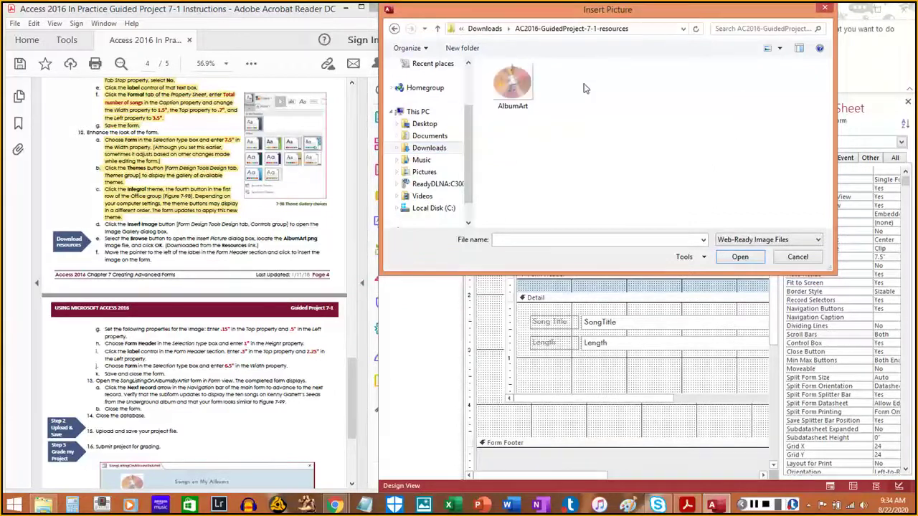
{"action": "double_click", "coordinate": [517, 96]}
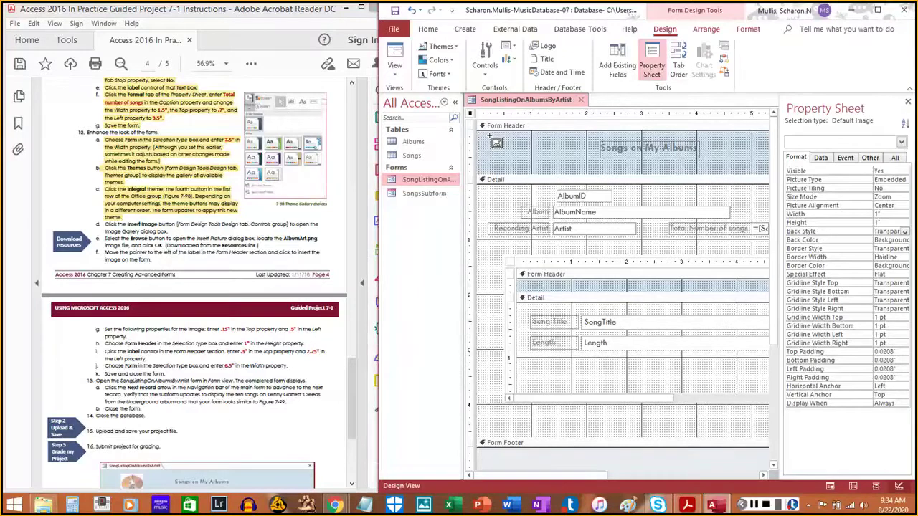
{"action": "left_click_drag", "start_coordinate": [492, 137], "coordinate": [536, 168]}
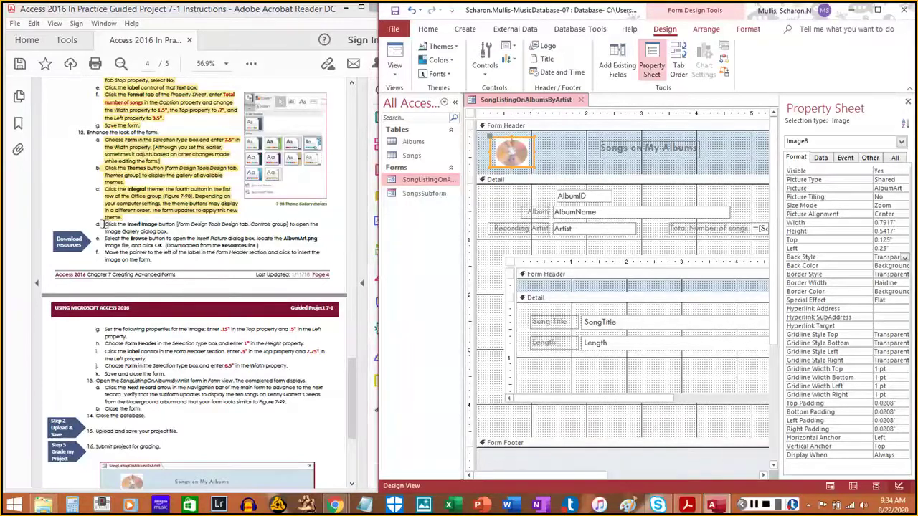
Highlight instructions 12d, 12e and 12f in the PDF
{"action": "left_click_drag", "start_coordinate": [104, 224], "coordinate": [168, 230]}
{"action": "left_click", "coordinate": [129, 239]}
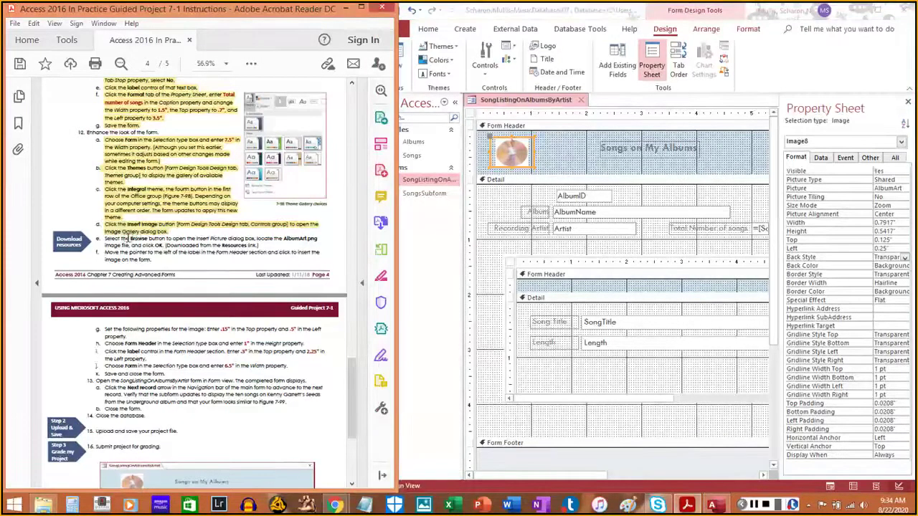
{"action": "left_click_drag", "start_coordinate": [105, 239], "coordinate": [263, 245]}
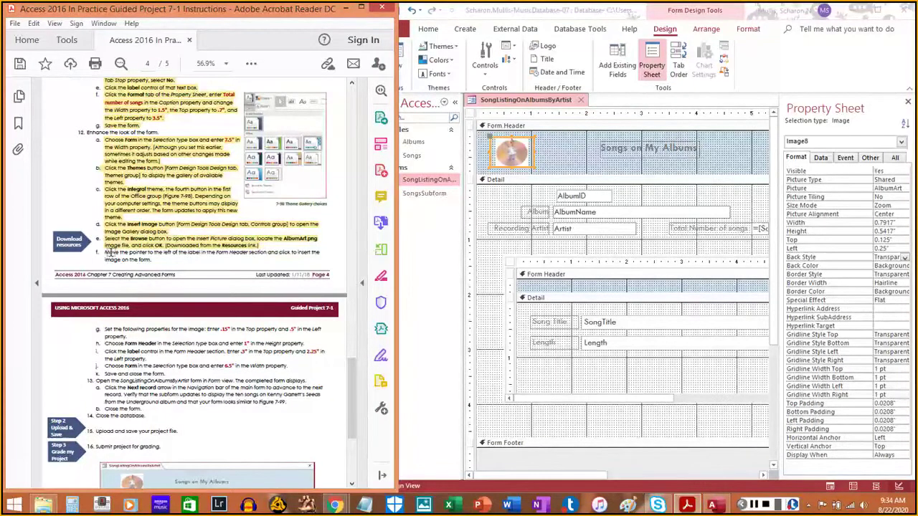
{"action": "left_click_drag", "start_coordinate": [105, 251], "coordinate": [152, 262]}
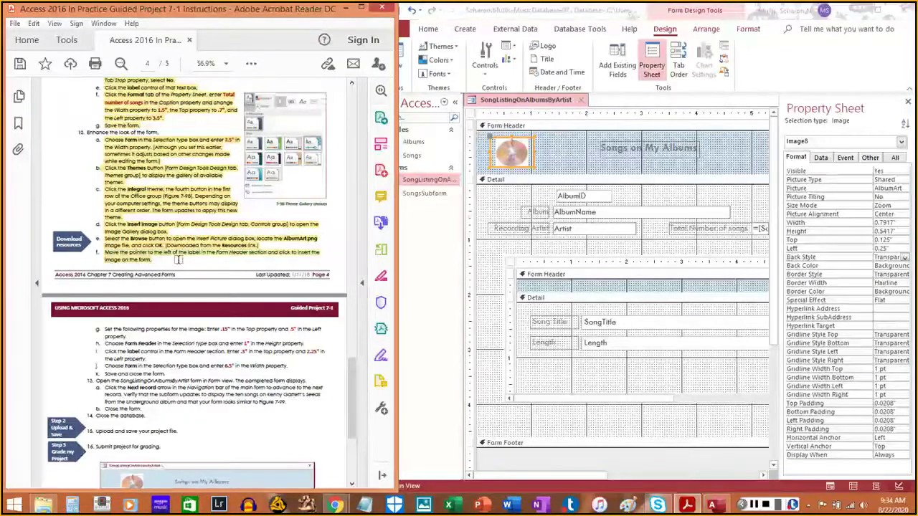
Set the album art image's Top to 0.15" and Left to 0.5"
{"action": "scroll", "coordinate": [215, 255], "scroll_direction": "down", "scroll_amount": 2}
{"action": "scroll", "coordinate": [223, 252], "scroll_direction": "down", "scroll_amount": 1}
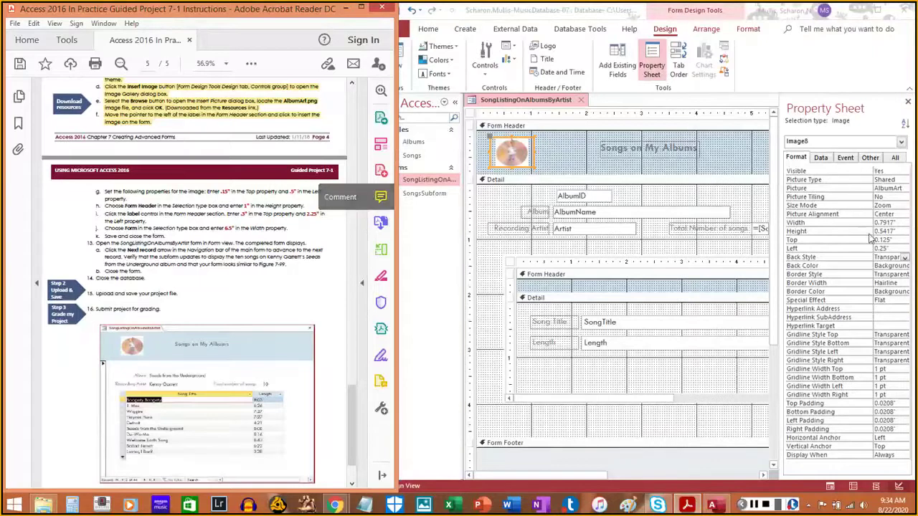
{"action": "left_click", "coordinate": [879, 257]}
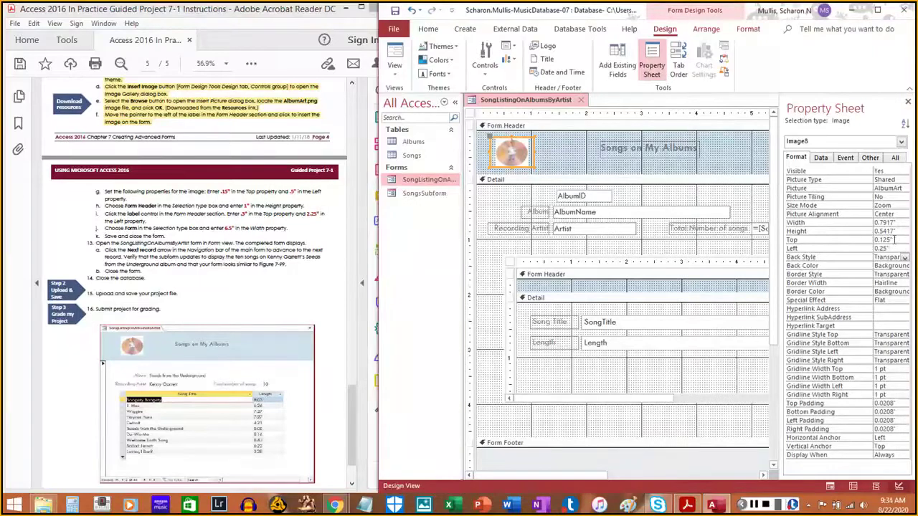
{"action": "left_click", "coordinate": [825, 241]}
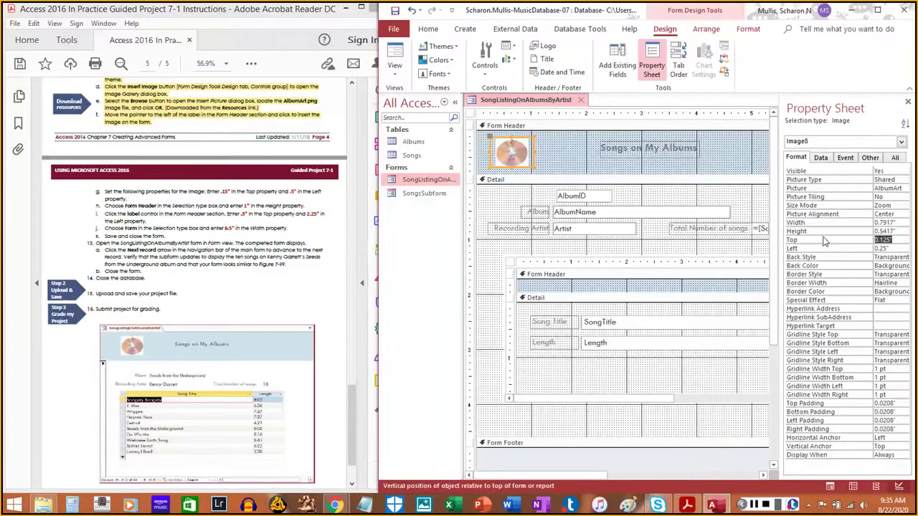
{"action": "key", "text": "BackSpace"}
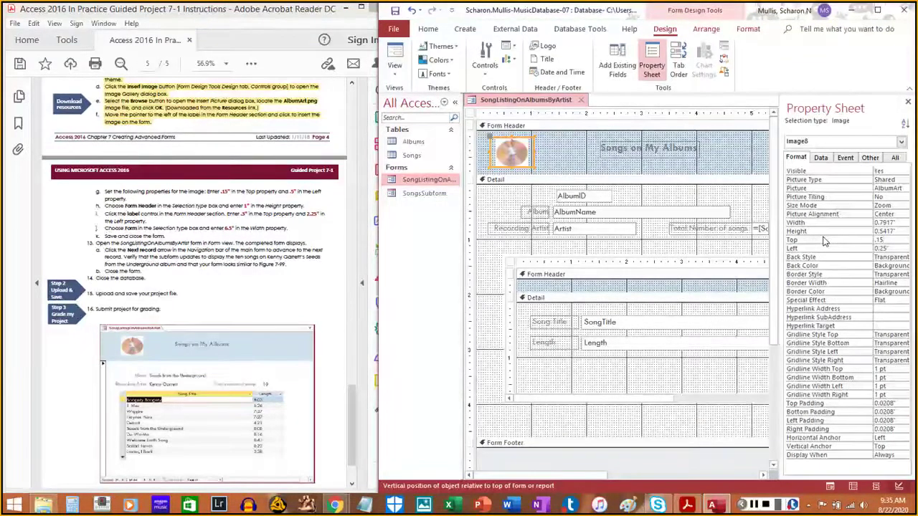
{"action": "key", "text": "Tab"}
{"action": "type", "text": ".5"}
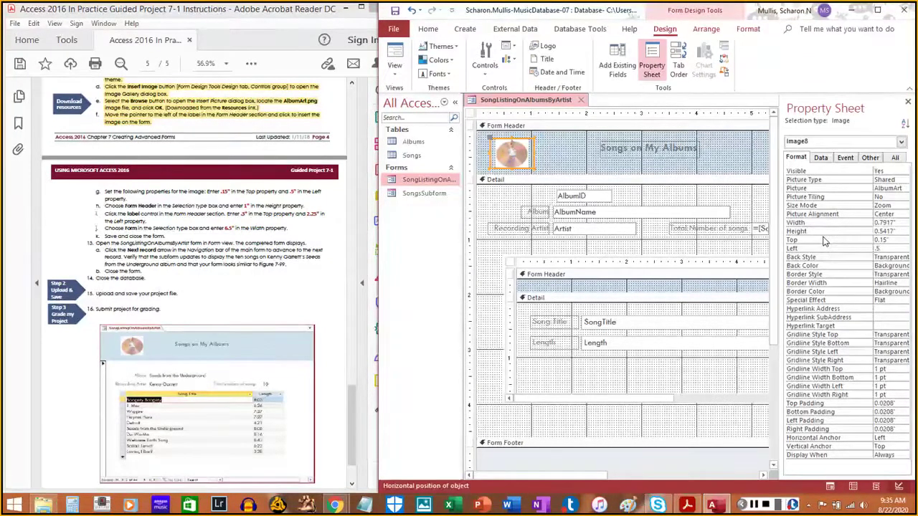
{"action": "key", "text": "Return"}
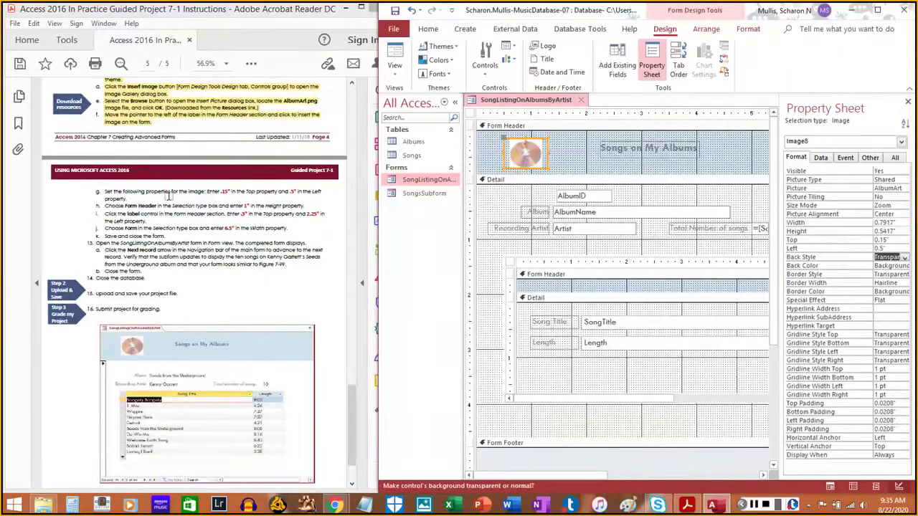
Highlight instruction 12g in the PDF
{"action": "left_click", "coordinate": [101, 192]}
{"action": "left_click_drag", "start_coordinate": [104, 192], "coordinate": [126, 198]}
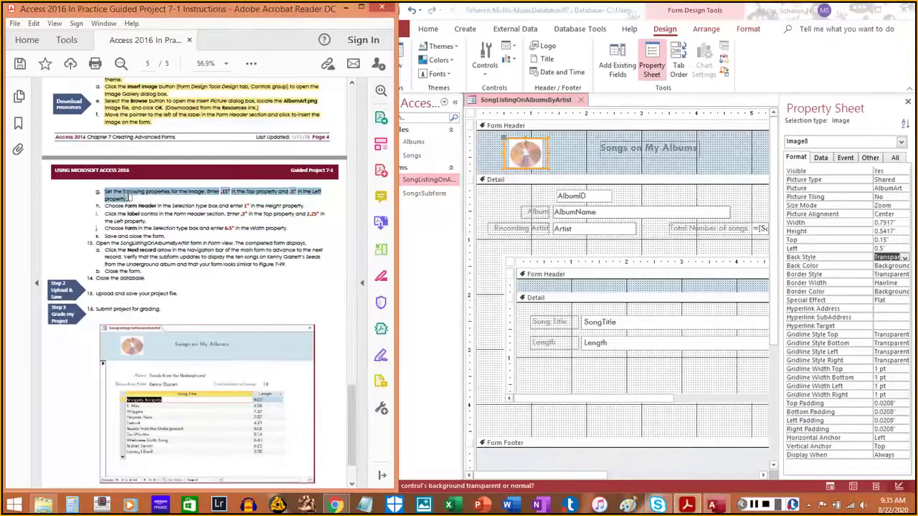
{"action": "left_click", "coordinate": [138, 200]}
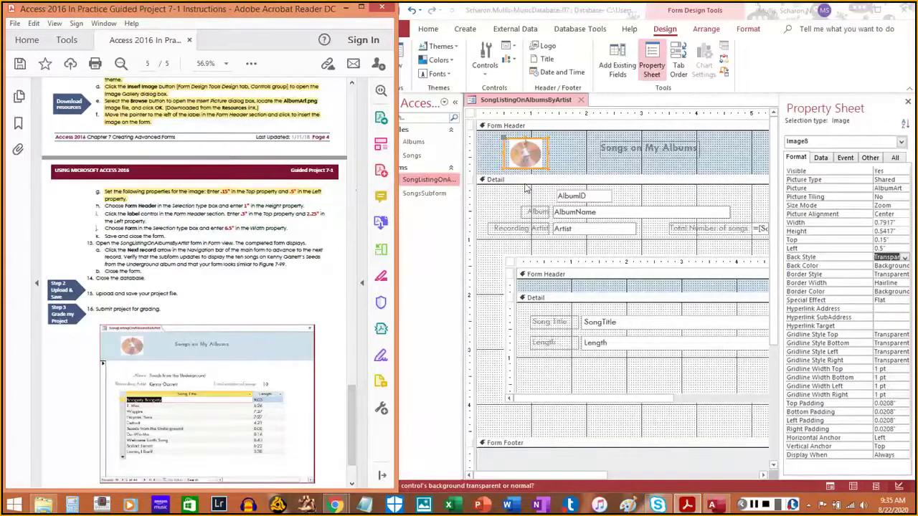
Set the Form Header section's Height to 1" and highlight instruction 12h in the PDF
{"action": "left_click", "coordinate": [902, 146]}
{"action": "left_click", "coordinate": [902, 143]}
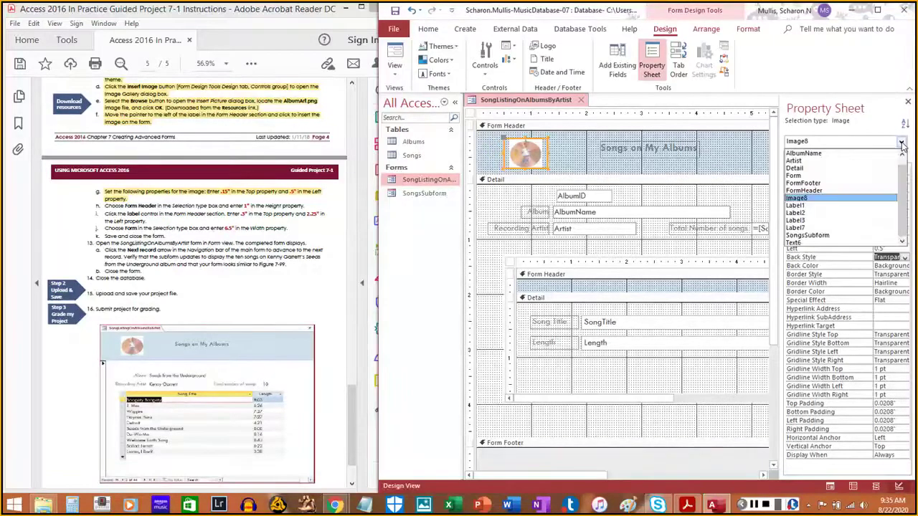
{"action": "left_click", "coordinate": [804, 192]}
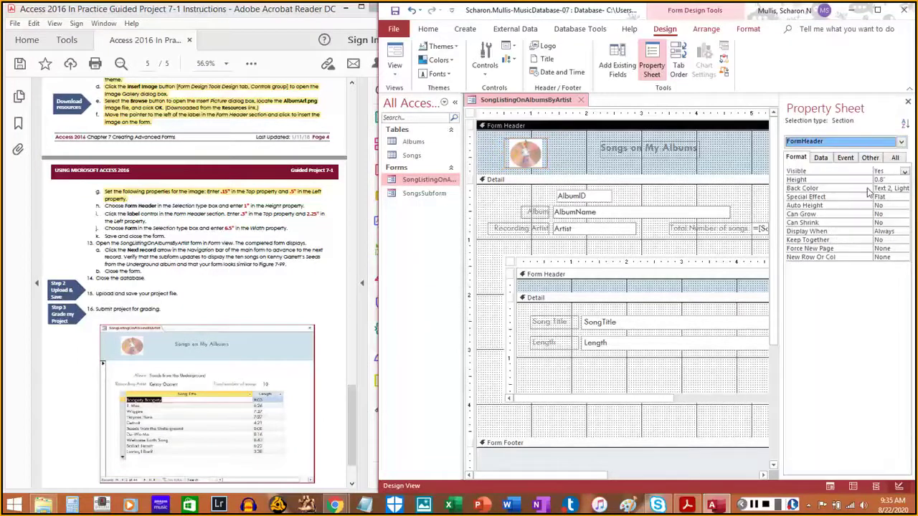
{"action": "left_click", "coordinate": [890, 182]}
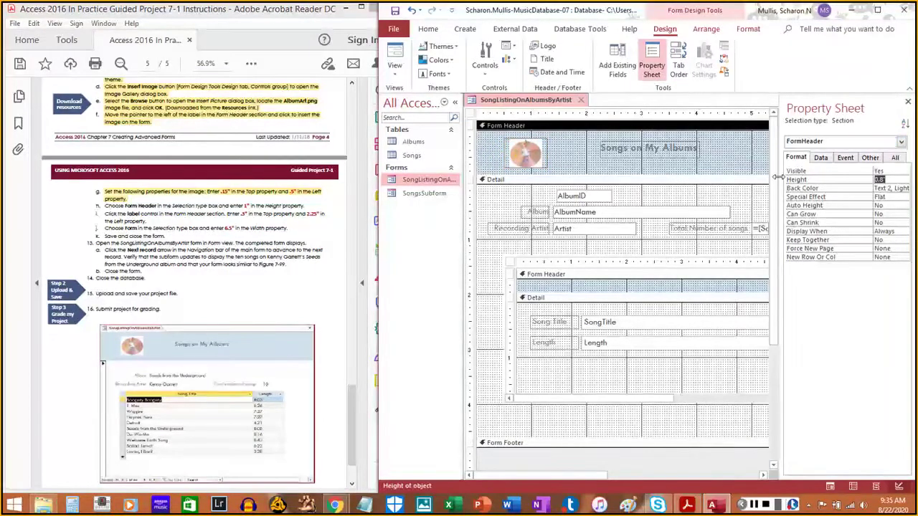
{"action": "type", "text": "1"}
{"action": "key", "text": "Return"}
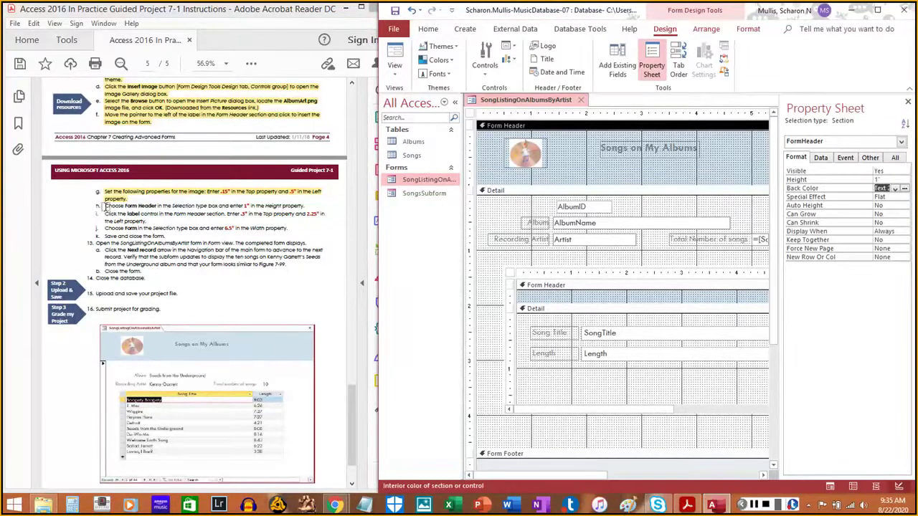
{"action": "left_click_drag", "start_coordinate": [106, 205], "coordinate": [306, 206]}
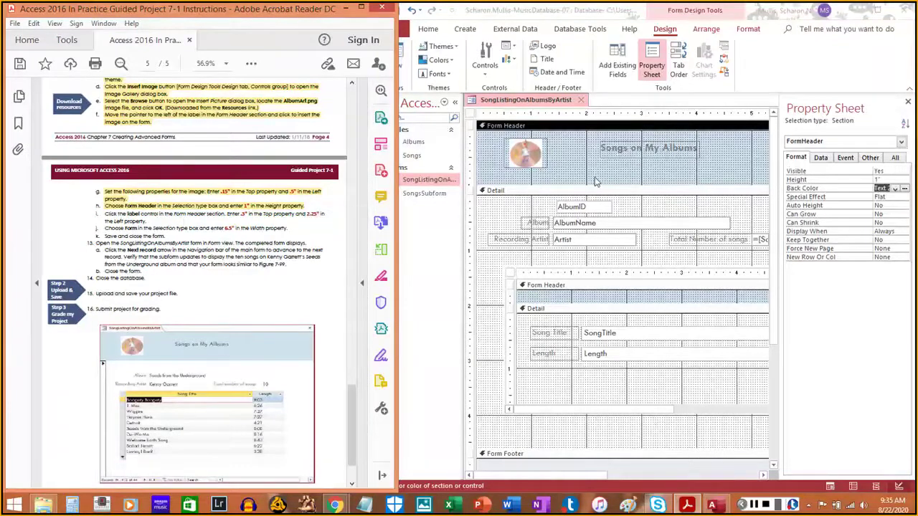
Set the "Songs on My Albums" label's Top to 0.3" and highlight instruction 12i in the PDF
{"action": "left_click", "coordinate": [633, 146]}
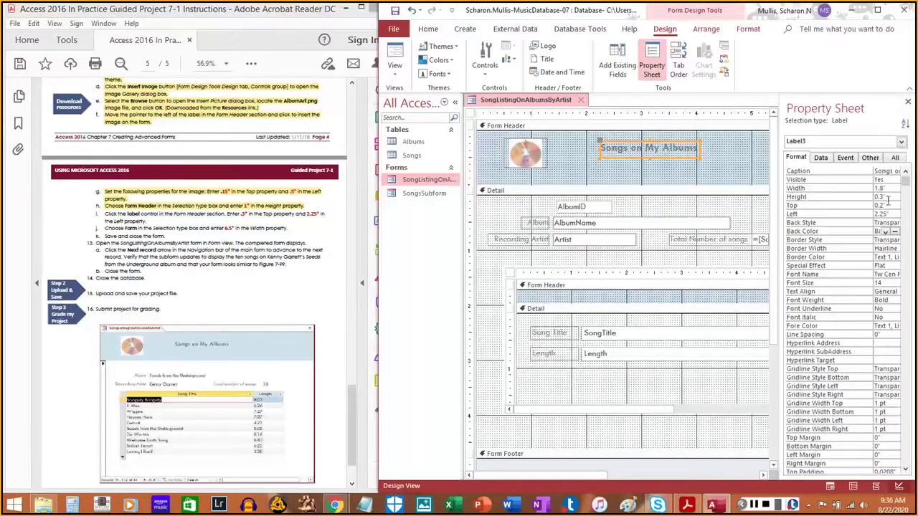
{"action": "left_click", "coordinate": [822, 208]}
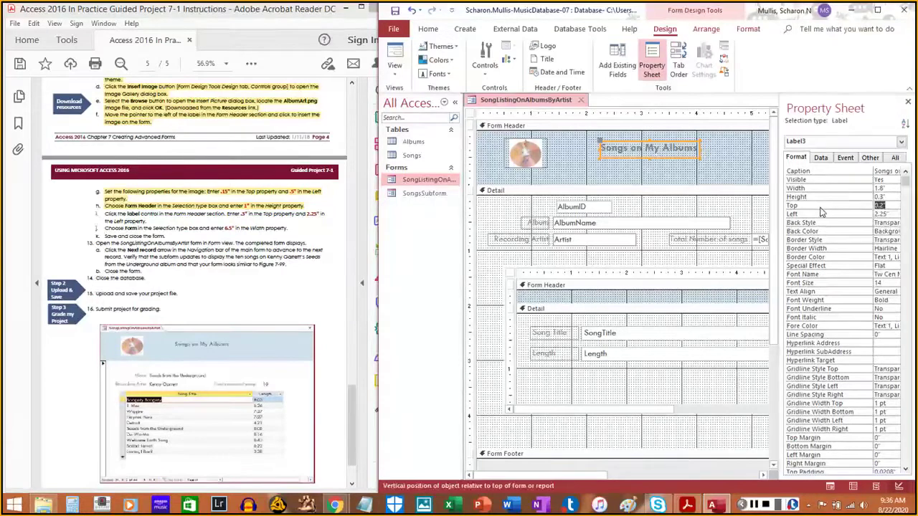
{"action": "type", "text": ".3"}
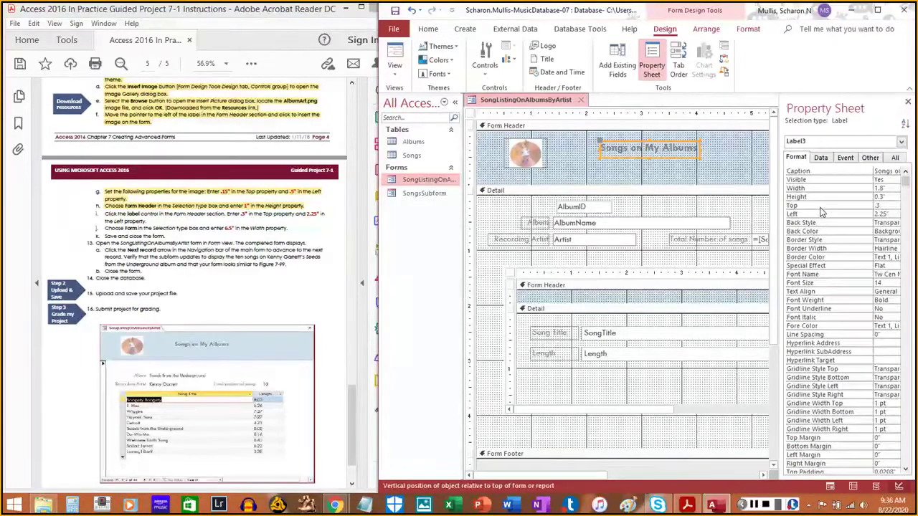
{"action": "key", "text": "Return"}
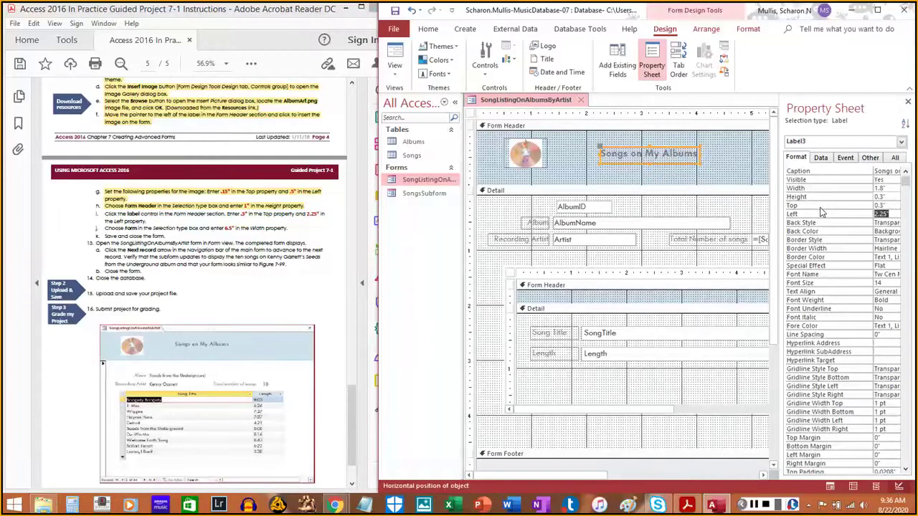
{"action": "left_click", "coordinate": [101, 210]}
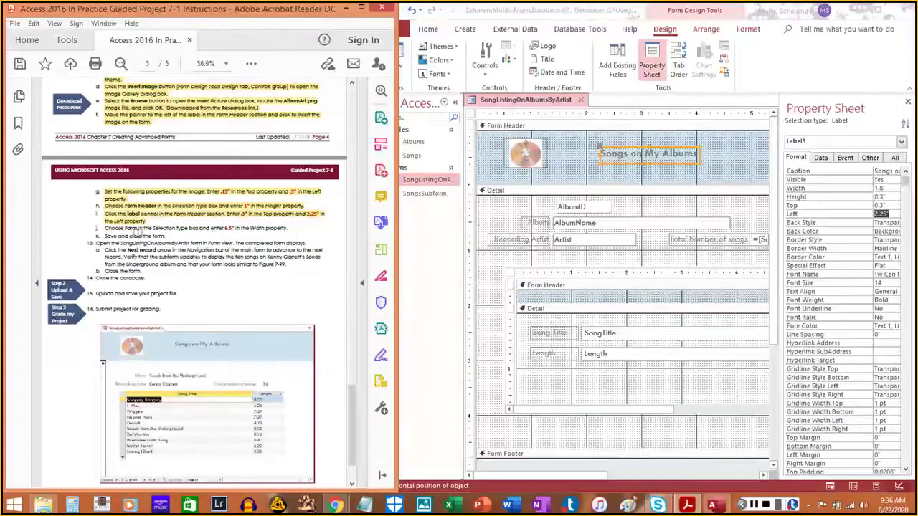
Set the Width of the whole SongListingOnAlbumsByArtist form to 6.5"
{"action": "left_click", "coordinate": [902, 144]}
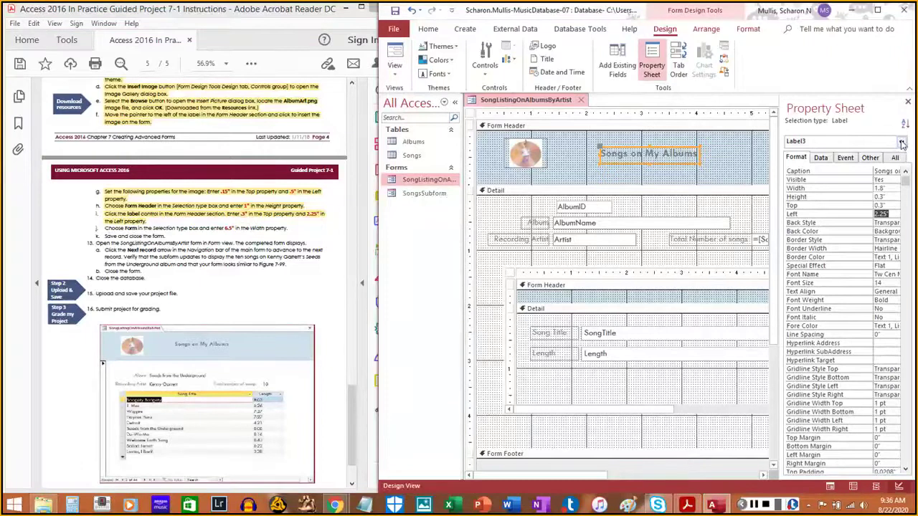
{"action": "left_click", "coordinate": [902, 142]}
{"action": "left_click", "coordinate": [805, 177]}
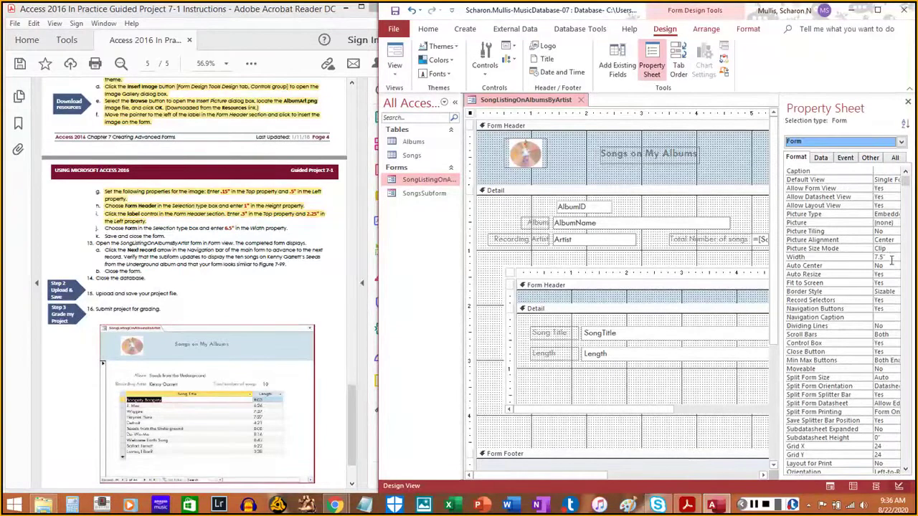
{"action": "left_click", "coordinate": [829, 260]}
{"action": "type", "text": "6"}
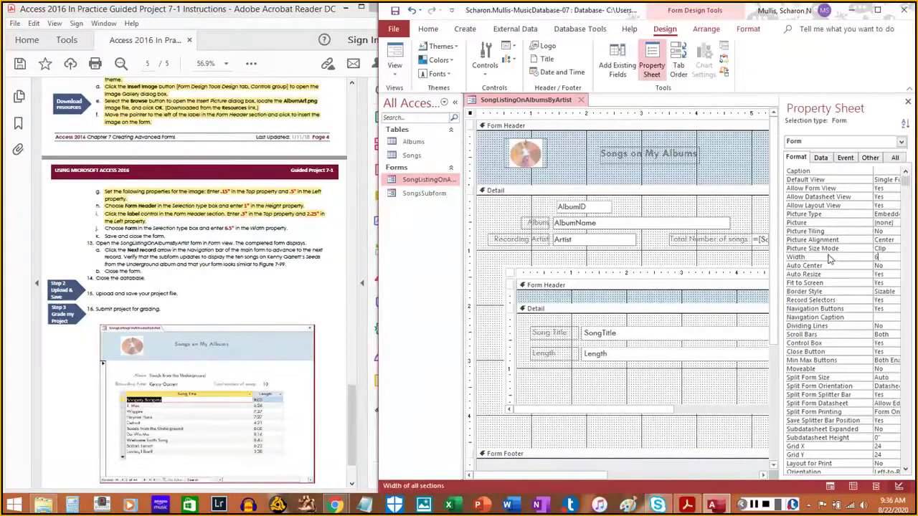
{"action": "type", "text": ".5"}
{"action": "key", "text": "Return"}
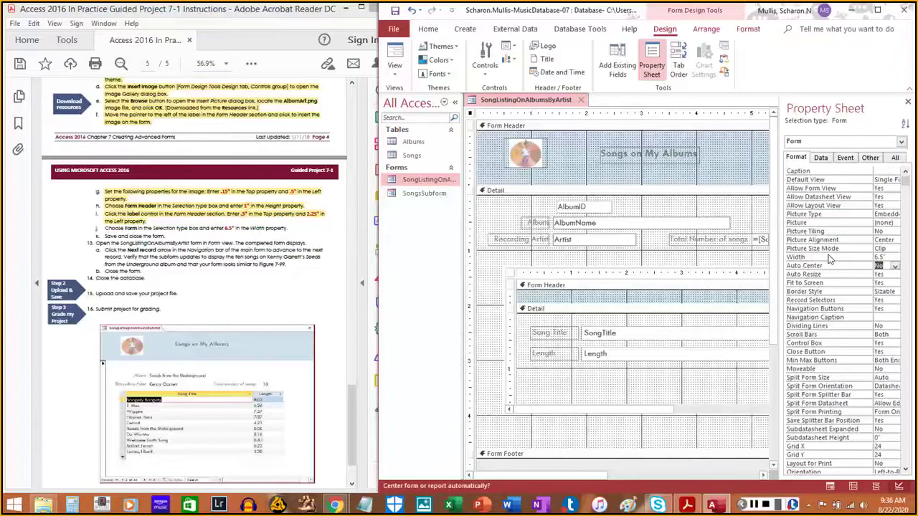
Save the SongListingOnAlbumsByArtist form and display it in Form view
{"action": "right_click", "coordinate": [512, 104]}
{"action": "left_click", "coordinate": [537, 112]}
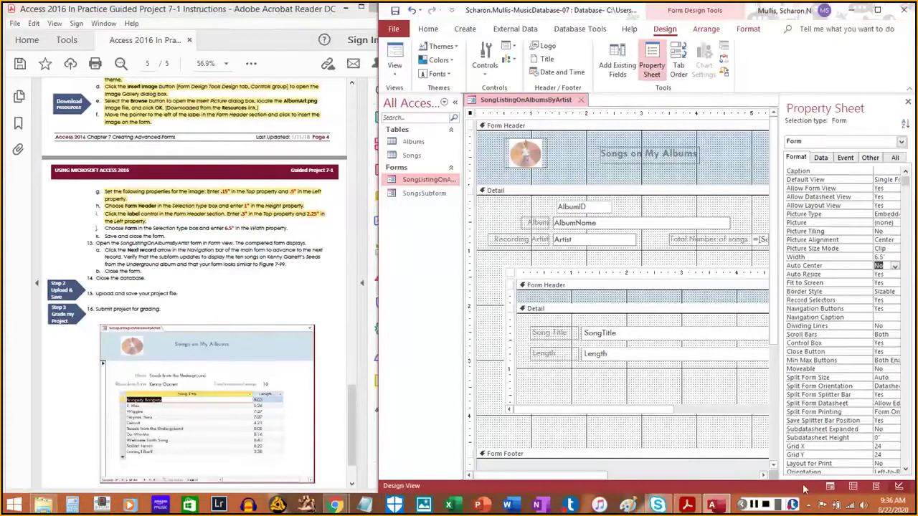
{"action": "left_click", "coordinate": [829, 487]}
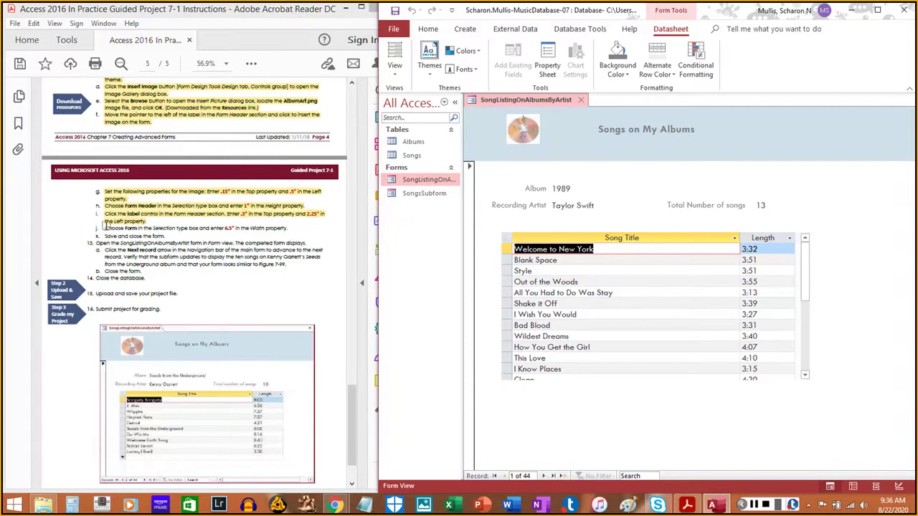
Highlight instructions 12j and 12k in the PDF and close the SongListingOnAlbumsByArtist form
{"action": "left_click_drag", "start_coordinate": [104, 228], "coordinate": [294, 226]}
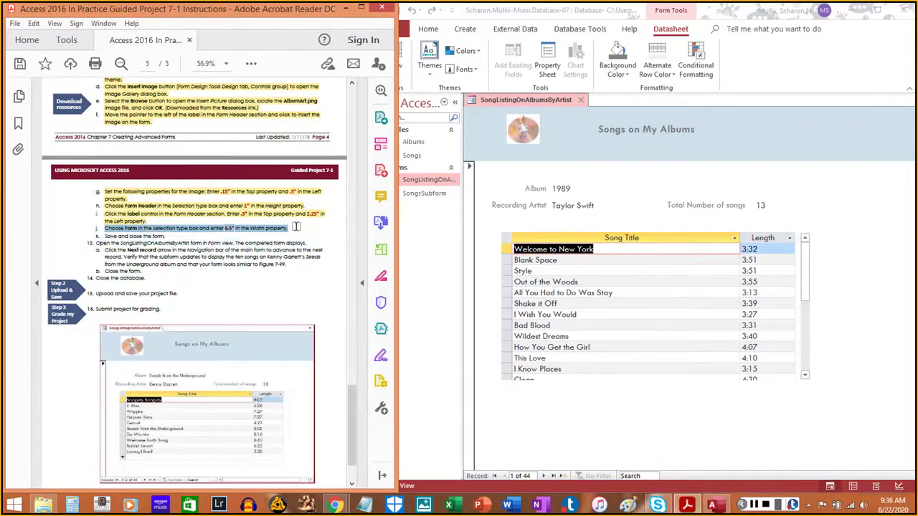
{"action": "left_click", "coordinate": [113, 235]}
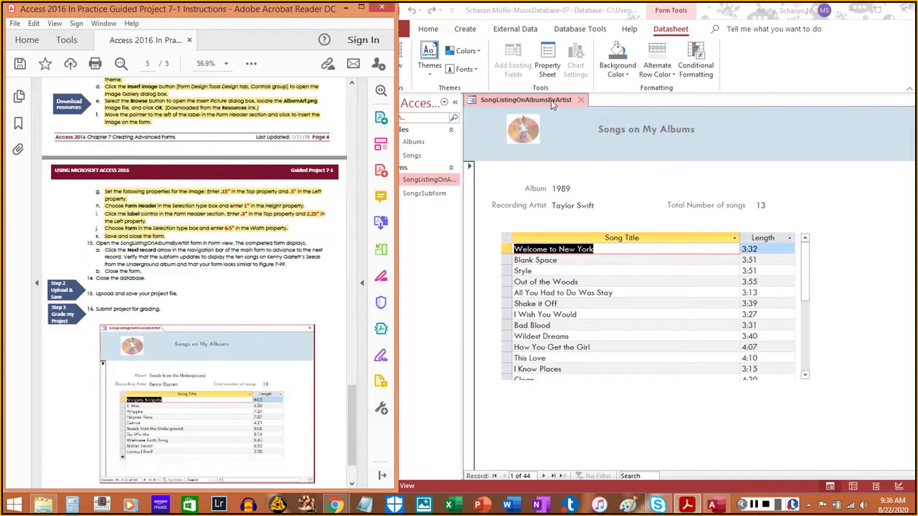
{"action": "left_click", "coordinate": [581, 102]}
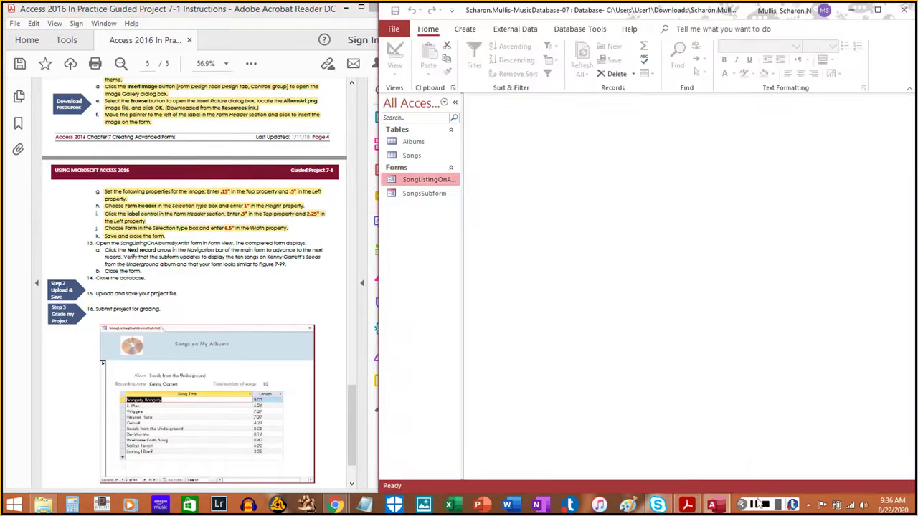
{"action": "left_click", "coordinate": [759, 504]}
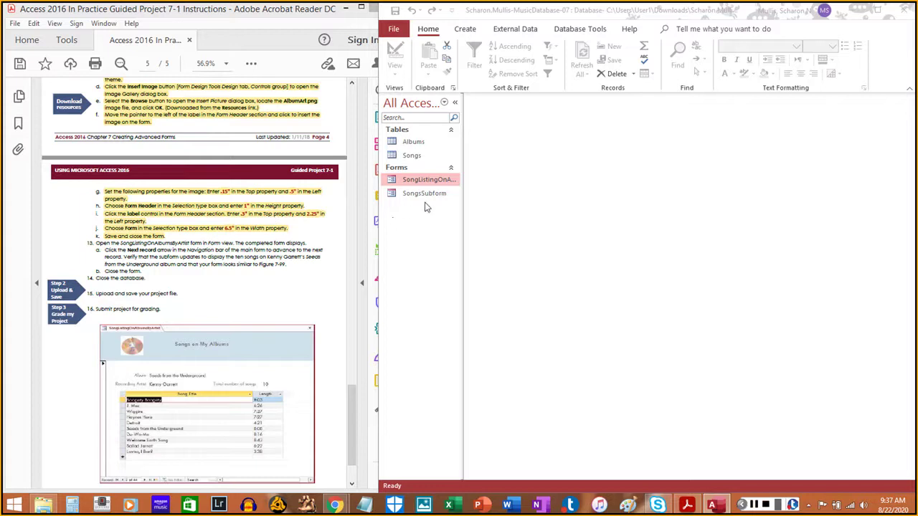
Open SongListingOnAlbumsByArtist in Form view and advance the main form to the next record
{"action": "right_click", "coordinate": [437, 183]}
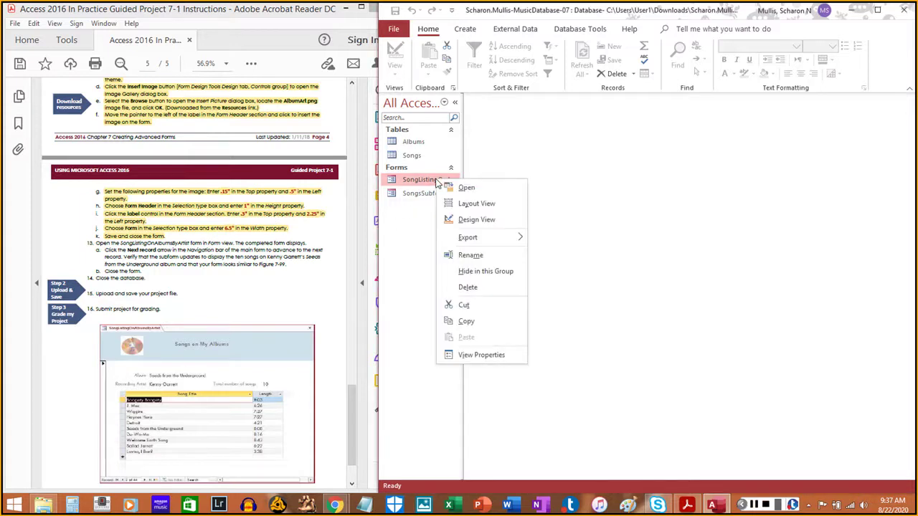
{"action": "double_click", "coordinate": [425, 183]}
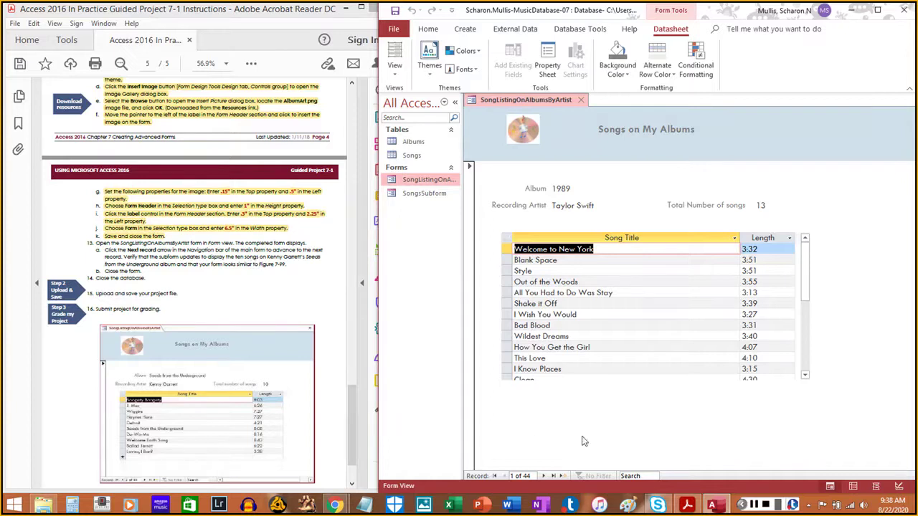
{"action": "left_click", "coordinate": [542, 477]}
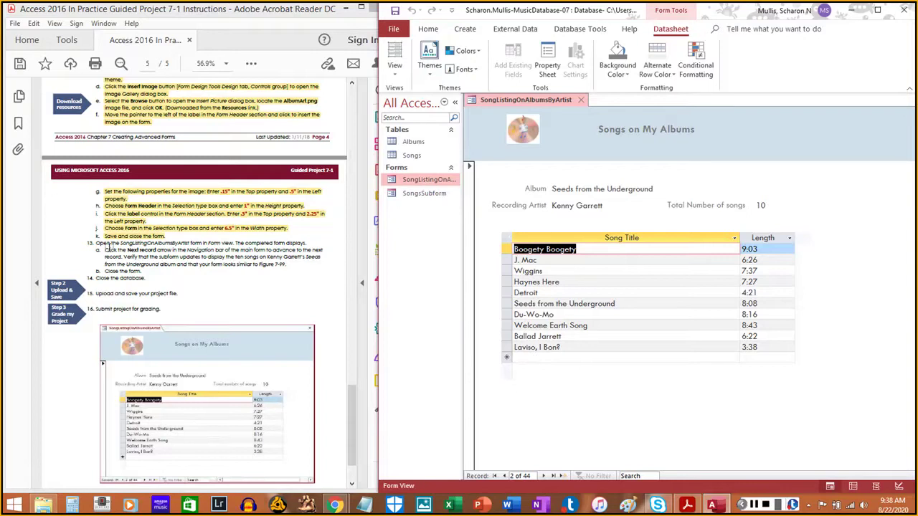
Highlight instructions 13a, 13b and 14 in the PDF and close the database
{"action": "left_click_drag", "start_coordinate": [104, 248], "coordinate": [276, 266]}
{"action": "left_click", "coordinate": [291, 264]}
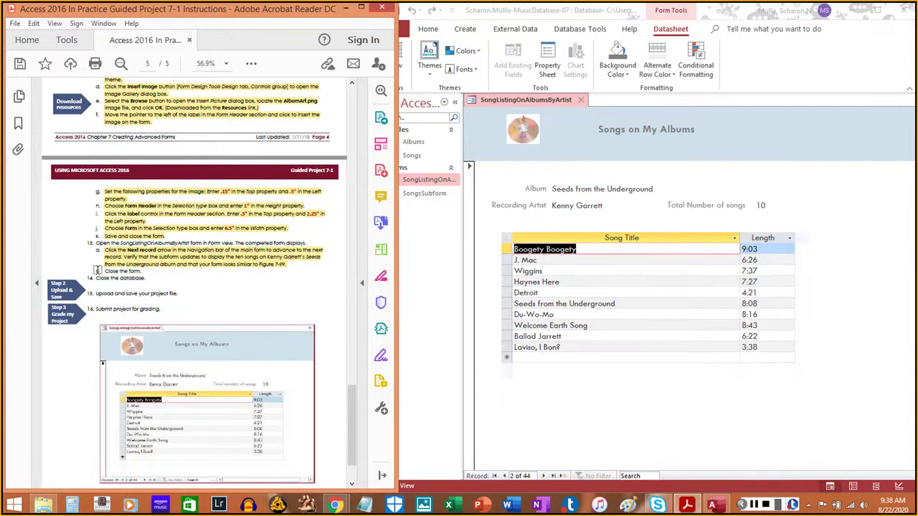
{"action": "left_click_drag", "start_coordinate": [104, 271], "coordinate": [145, 279]}
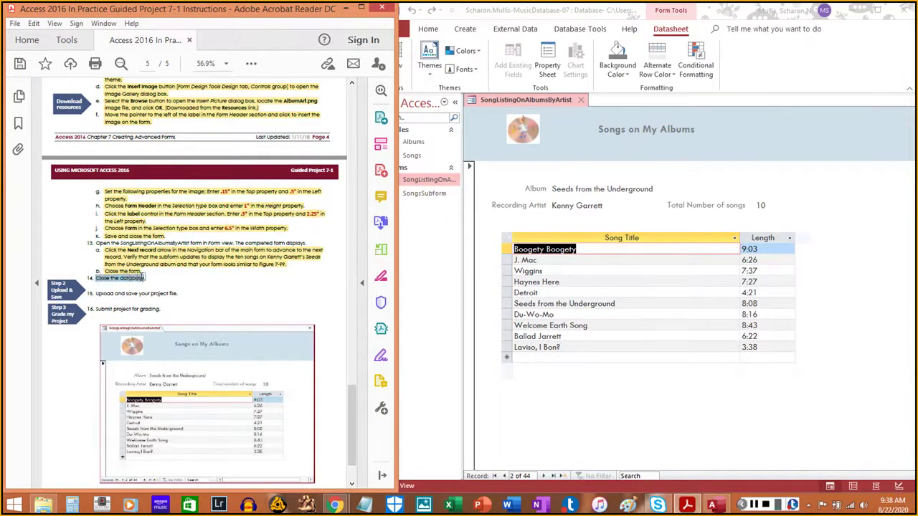
{"action": "left_click", "coordinate": [903, 12]}
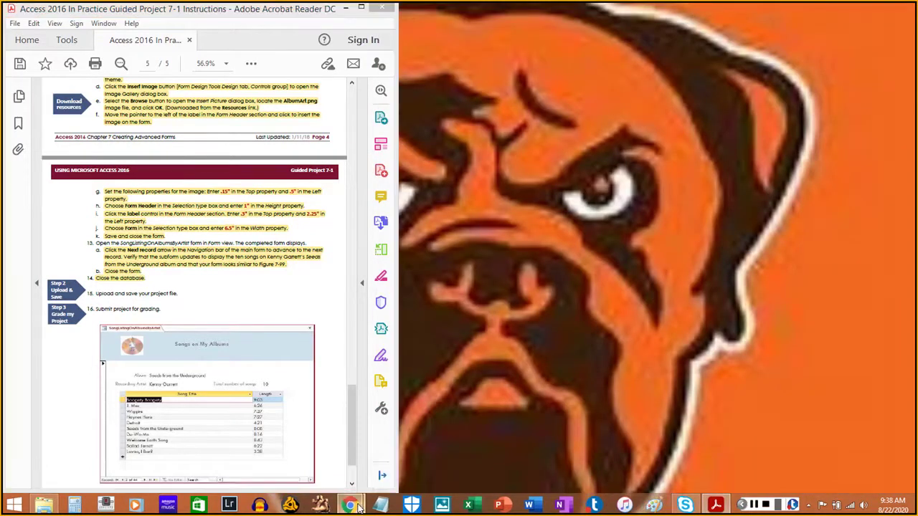
Switch to the SIMnet project page in Chrome, upload the MusicDatabase-07 database from Downloads and submit it for grading
{"action": "mouse_move", "coordinate": [349, 506]}
{"action": "left_click", "coordinate": [304, 450]}
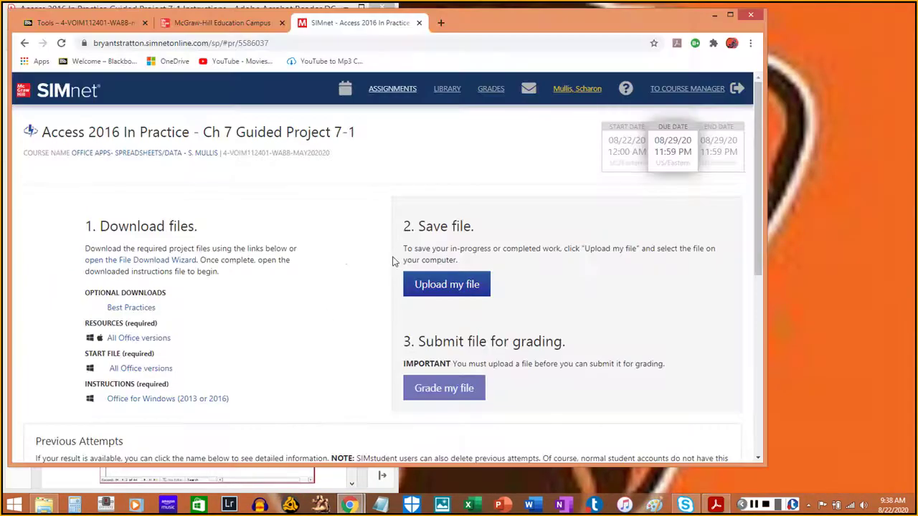
{"action": "left_click", "coordinate": [452, 284]}
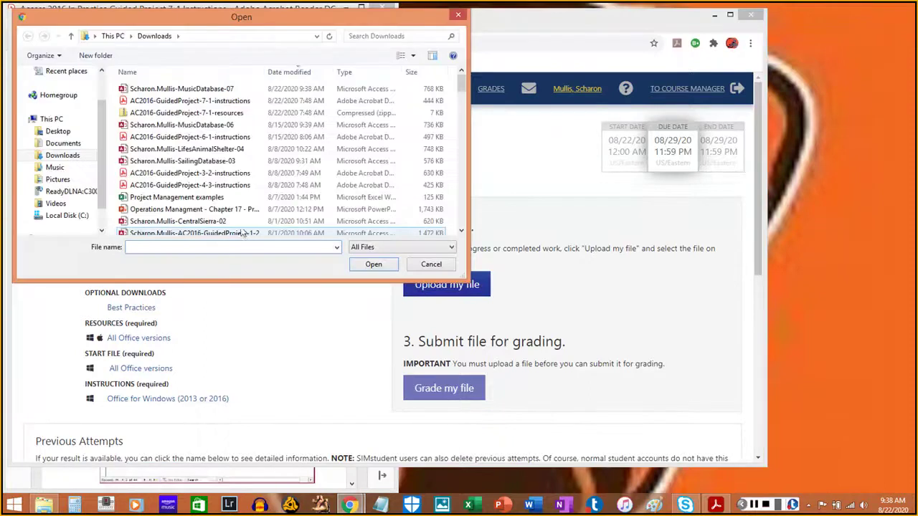
{"action": "left_click", "coordinate": [274, 92]}
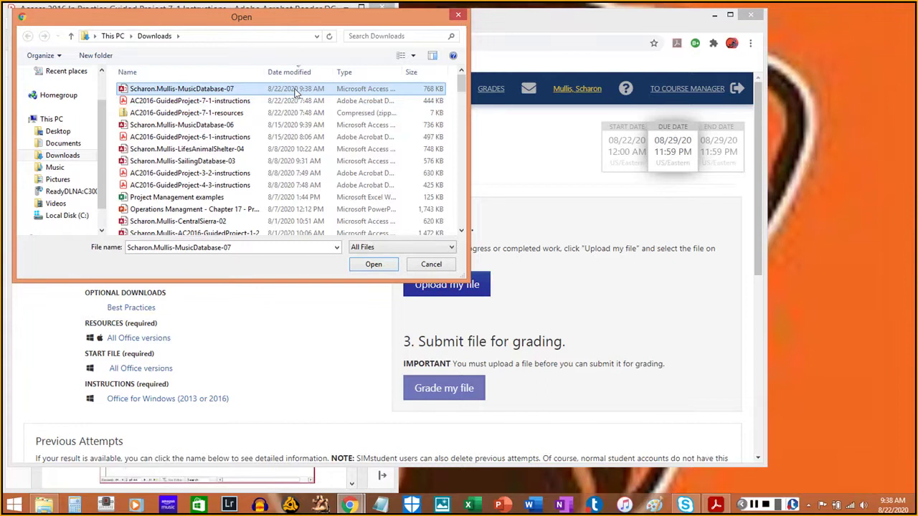
{"action": "double_click", "coordinate": [295, 92]}
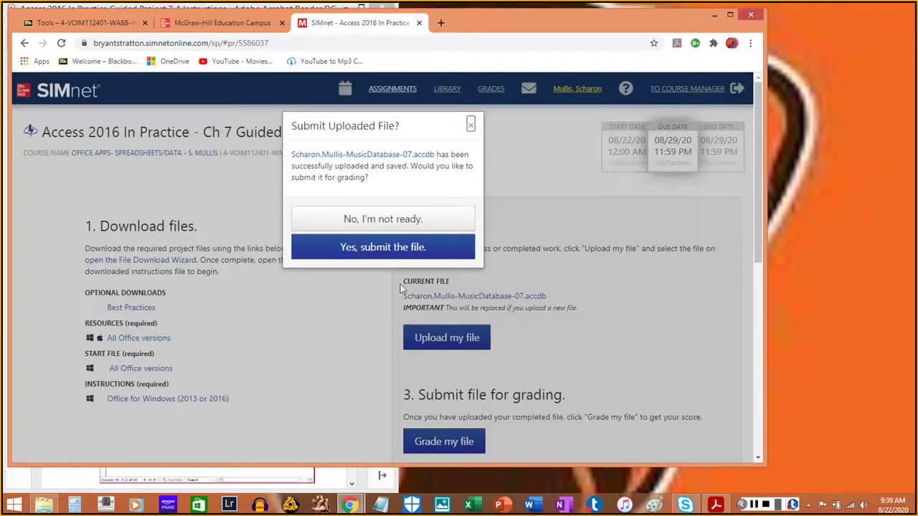
{"action": "left_click", "coordinate": [420, 248]}
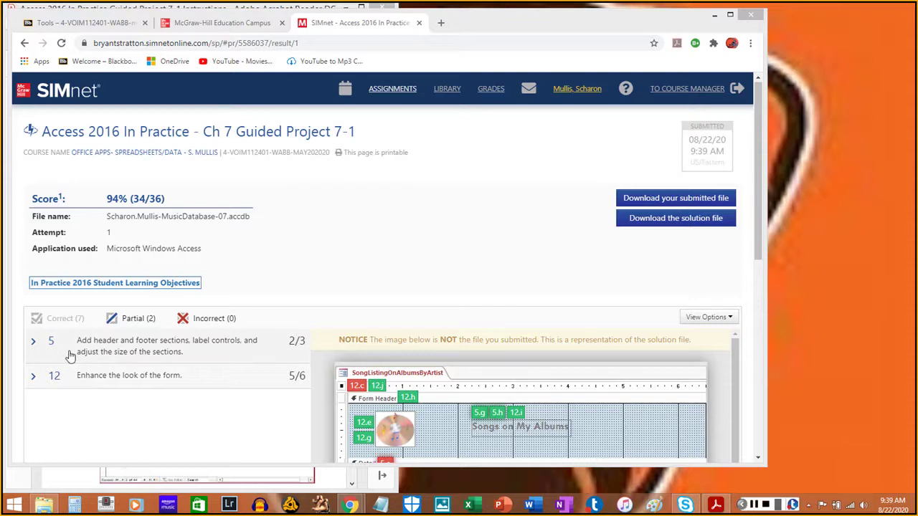
Examine the grading feedback for item 12, "Enhance the look of the form", in the SIMnet results
{"action": "left_click", "coordinate": [131, 377]}
{"action": "scroll", "coordinate": [141, 375], "scroll_direction": "down", "scroll_amount": 3}
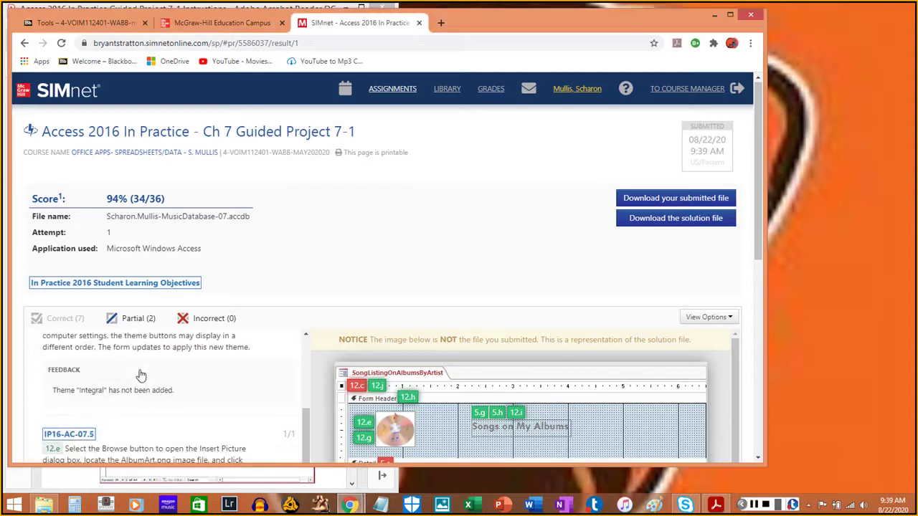
{"action": "scroll", "coordinate": [141, 375], "scroll_direction": "up", "scroll_amount": 1}
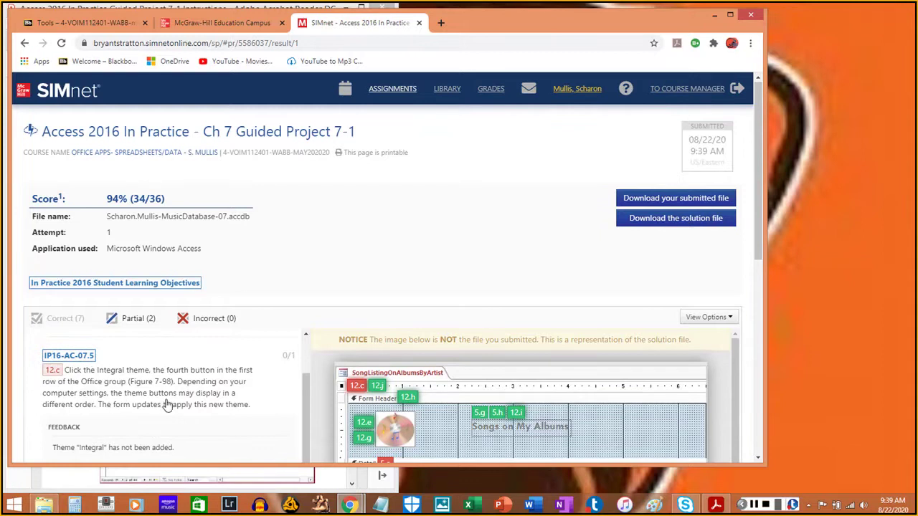
{"action": "scroll", "coordinate": [164, 405], "scroll_direction": "down", "scroll_amount": 1}
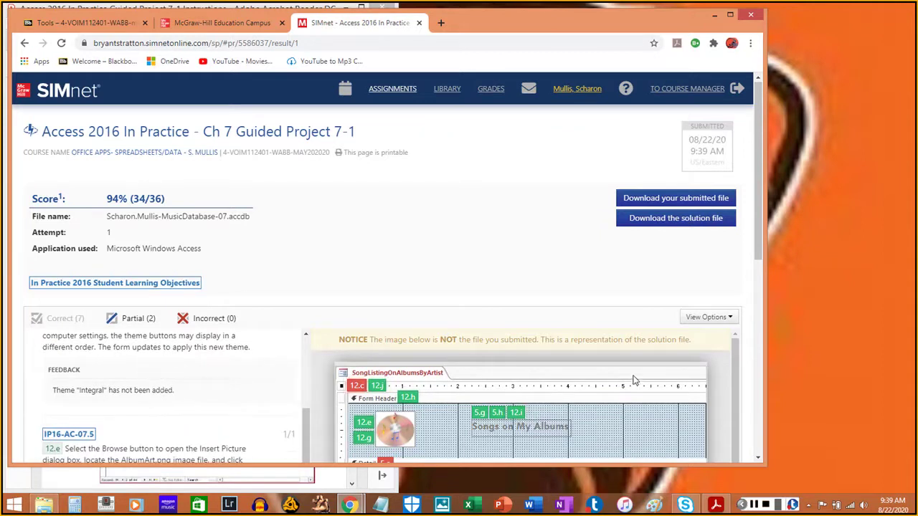
{"action": "left_click", "coordinate": [754, 505]}
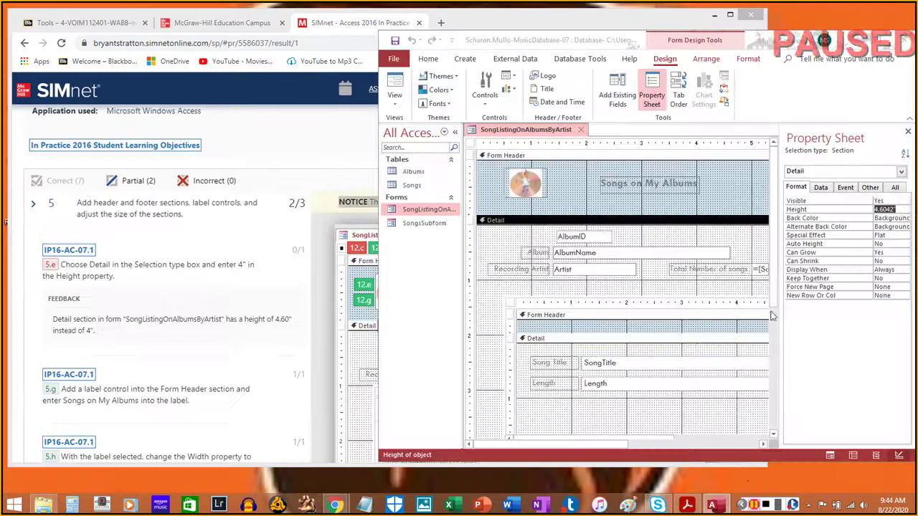
Set the height of the form's Detail section to 4" in Design view
{"action": "left_click", "coordinate": [903, 208]}
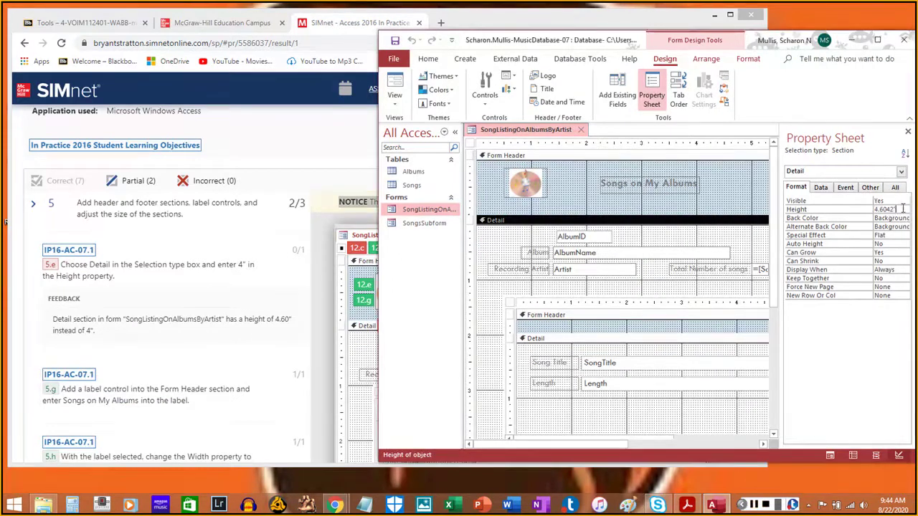
{"action": "left_click", "coordinate": [855, 208]}
{"action": "type", "text": "4"}
{"action": "key", "text": "Return"}
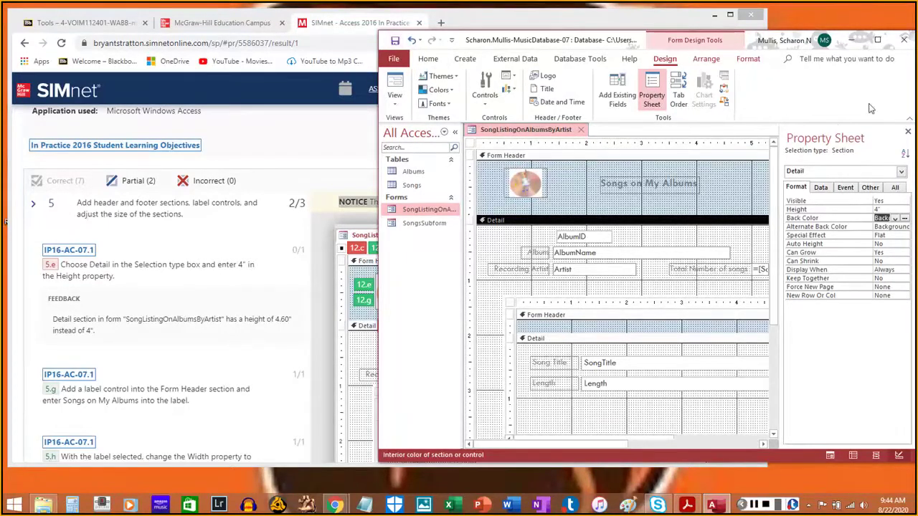
{"action": "left_click", "coordinate": [753, 505]}
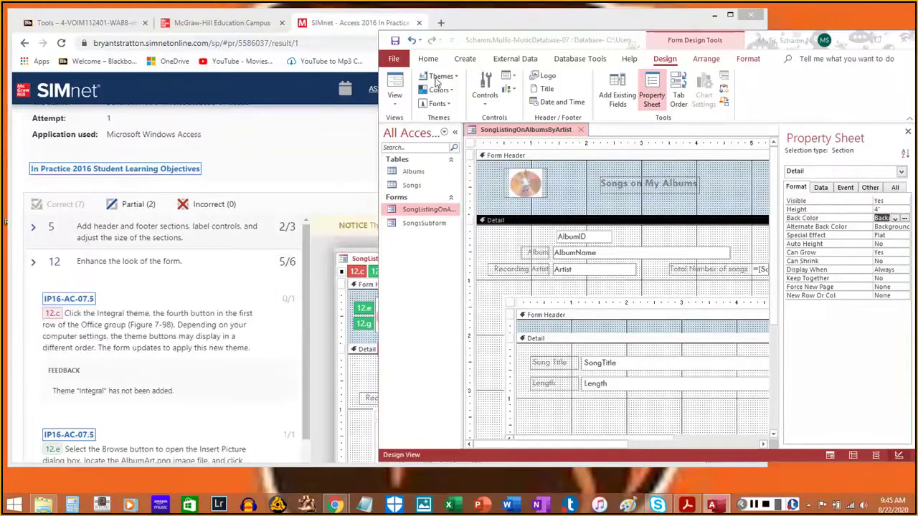
Apply the Integral theme used by the database to the SongListingOnAlbumsByArtist form and reopen the theme gallery
{"action": "left_click", "coordinate": [440, 76]}
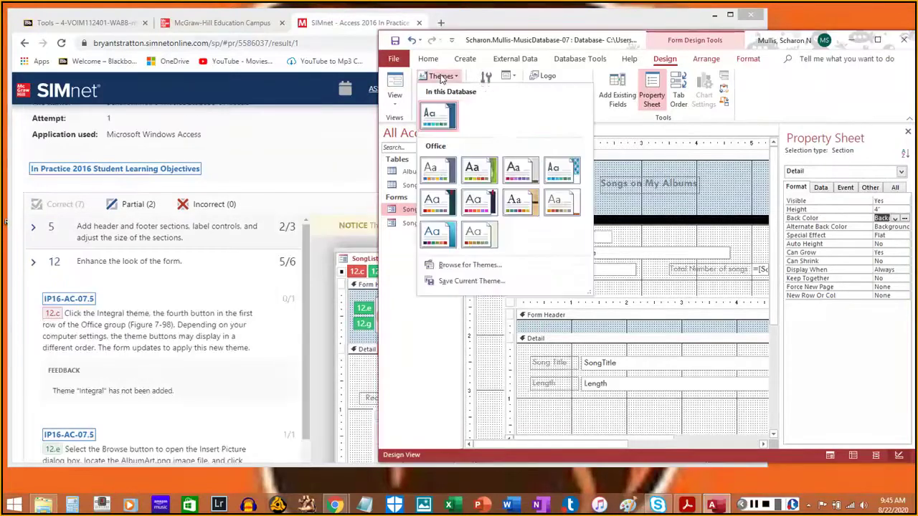
{"action": "left_click", "coordinate": [434, 118]}
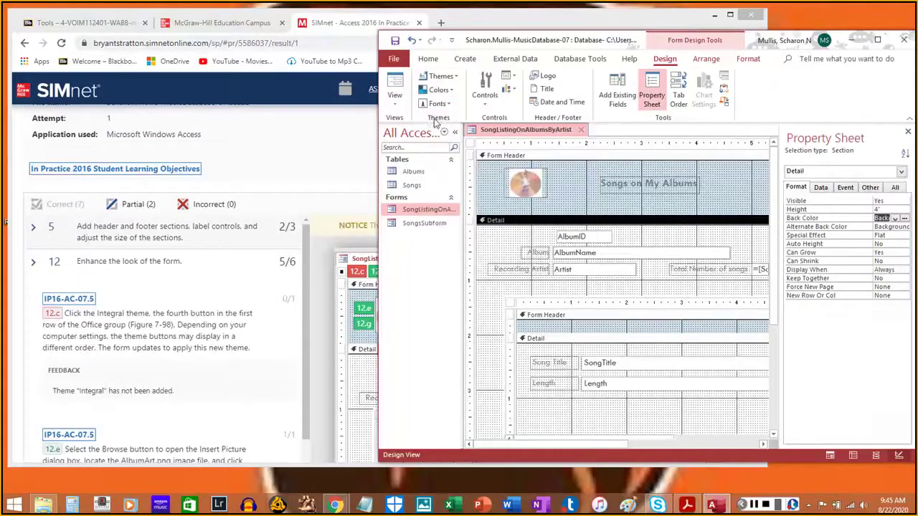
{"action": "left_click", "coordinate": [449, 83]}
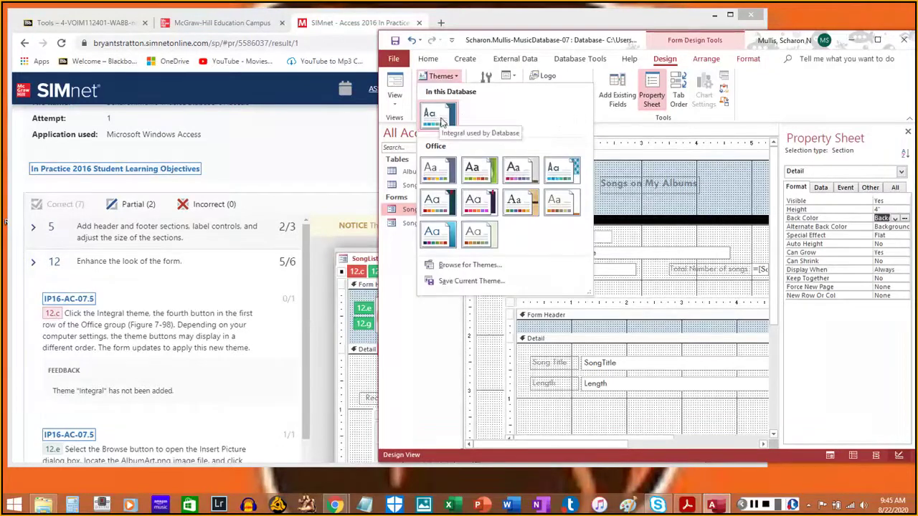